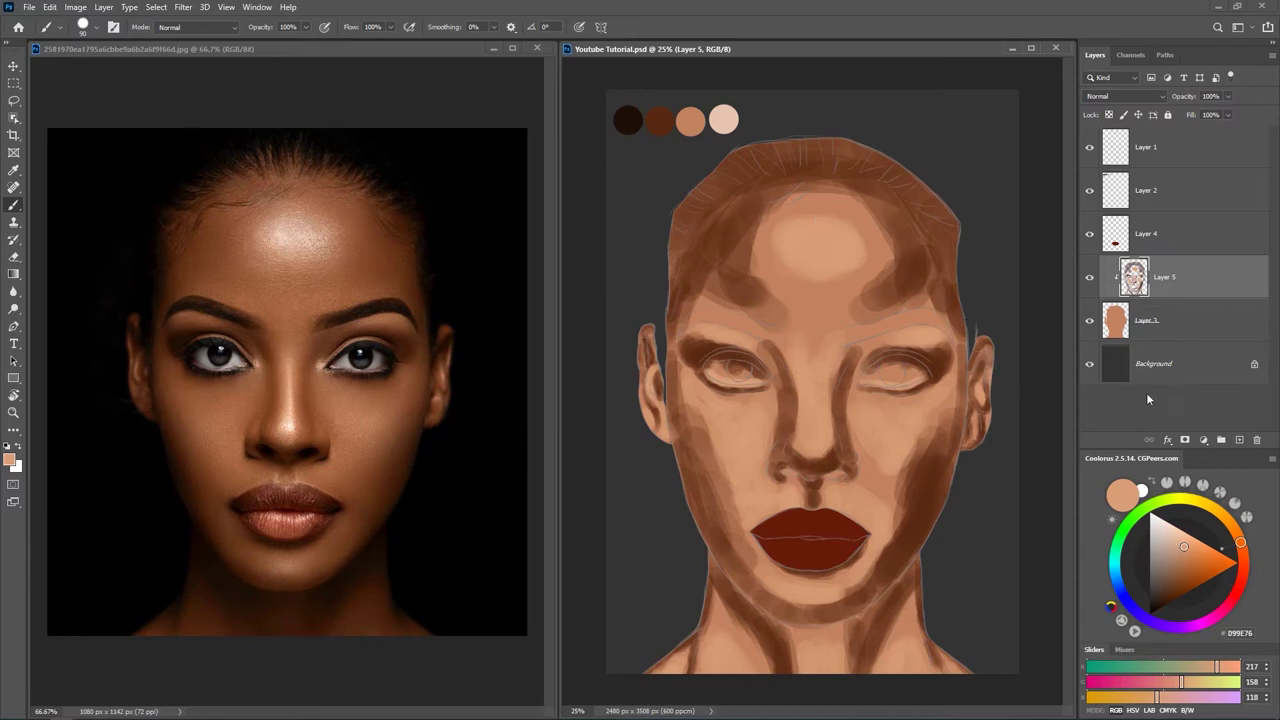
# Add a new layer above the shading layer and clip it to the face base.
pyautogui.click(1240, 441)
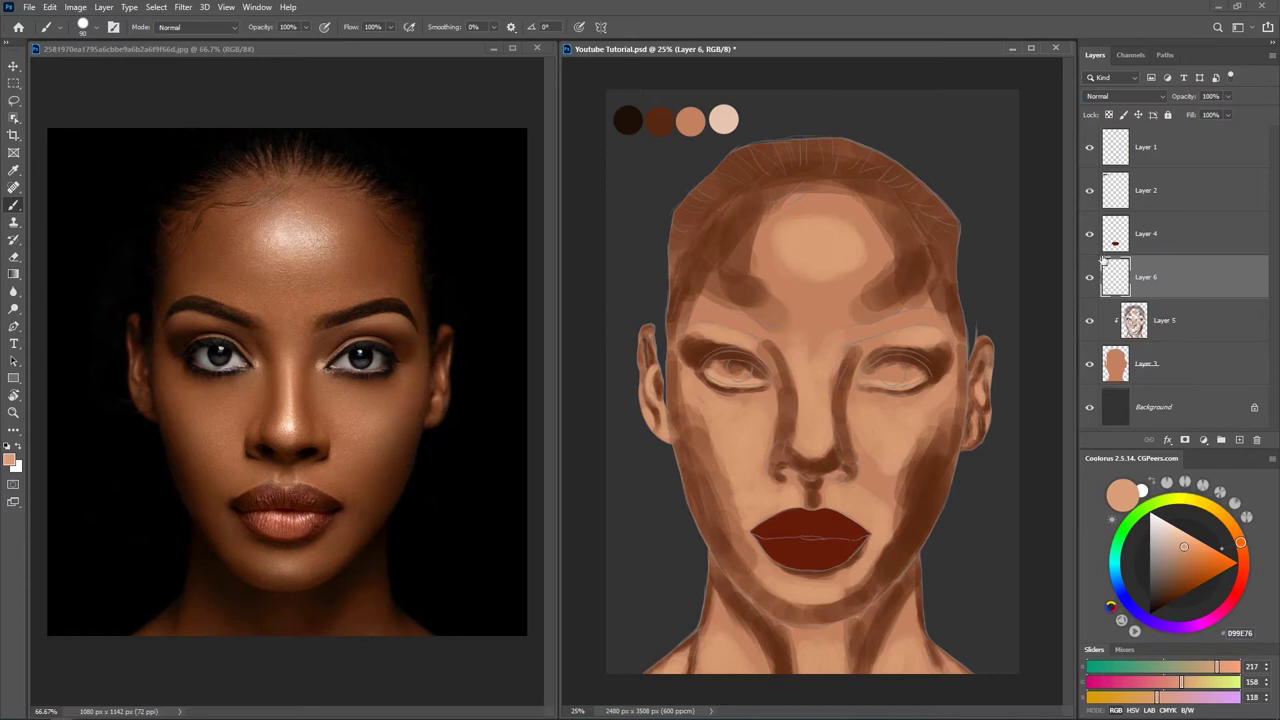
pyautogui.rightClick(1150, 280)
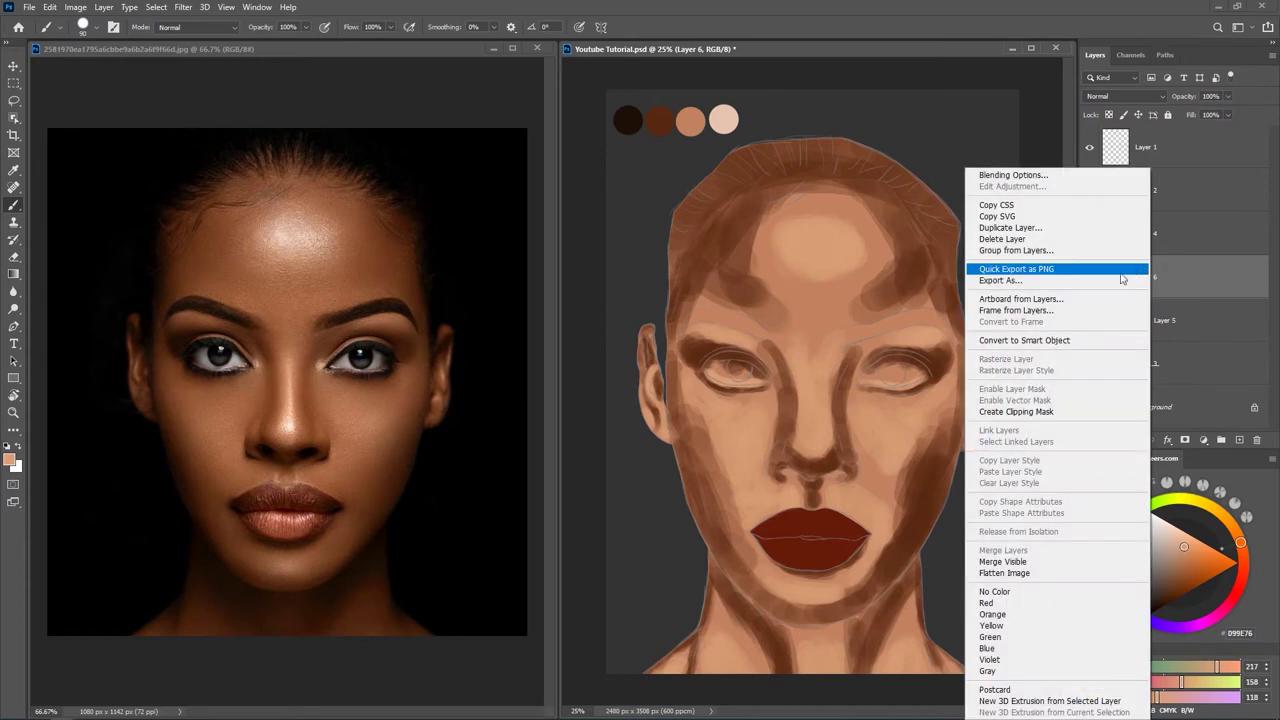
pyautogui.click(1015, 413)
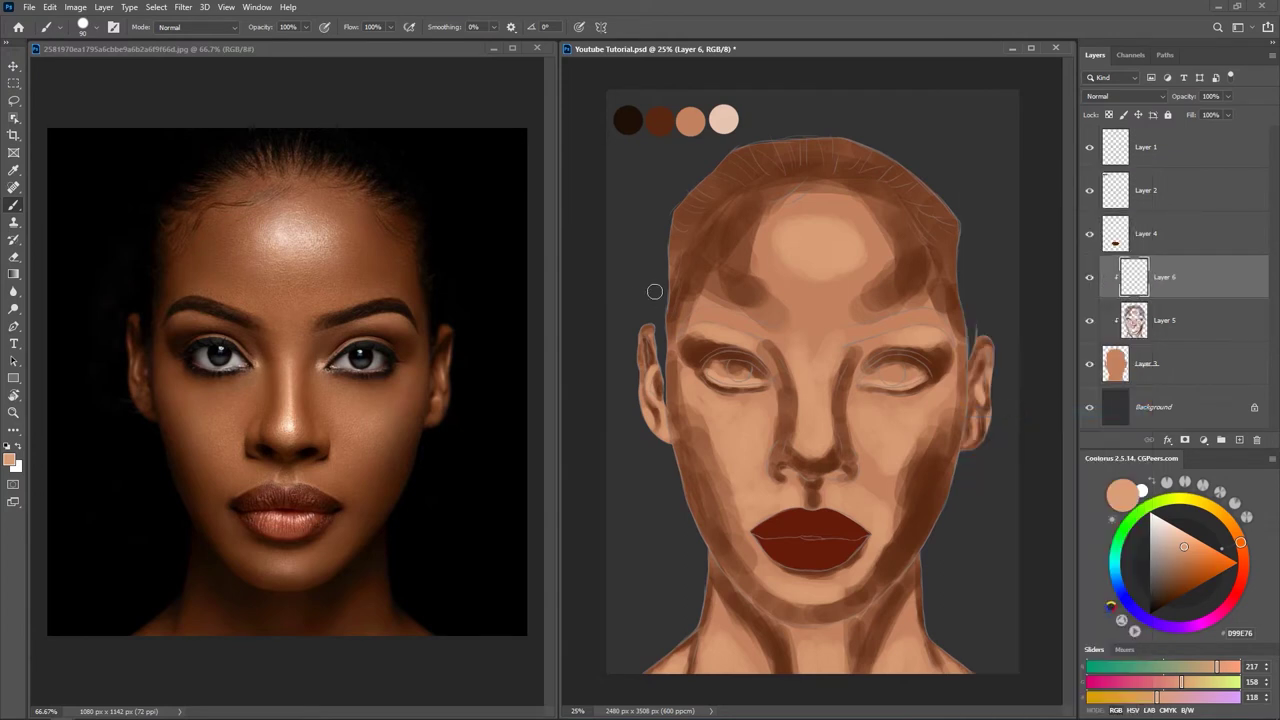
# Browse the brush presets and choose the SoftRound brush.
pyautogui.rightClick(636, 267)
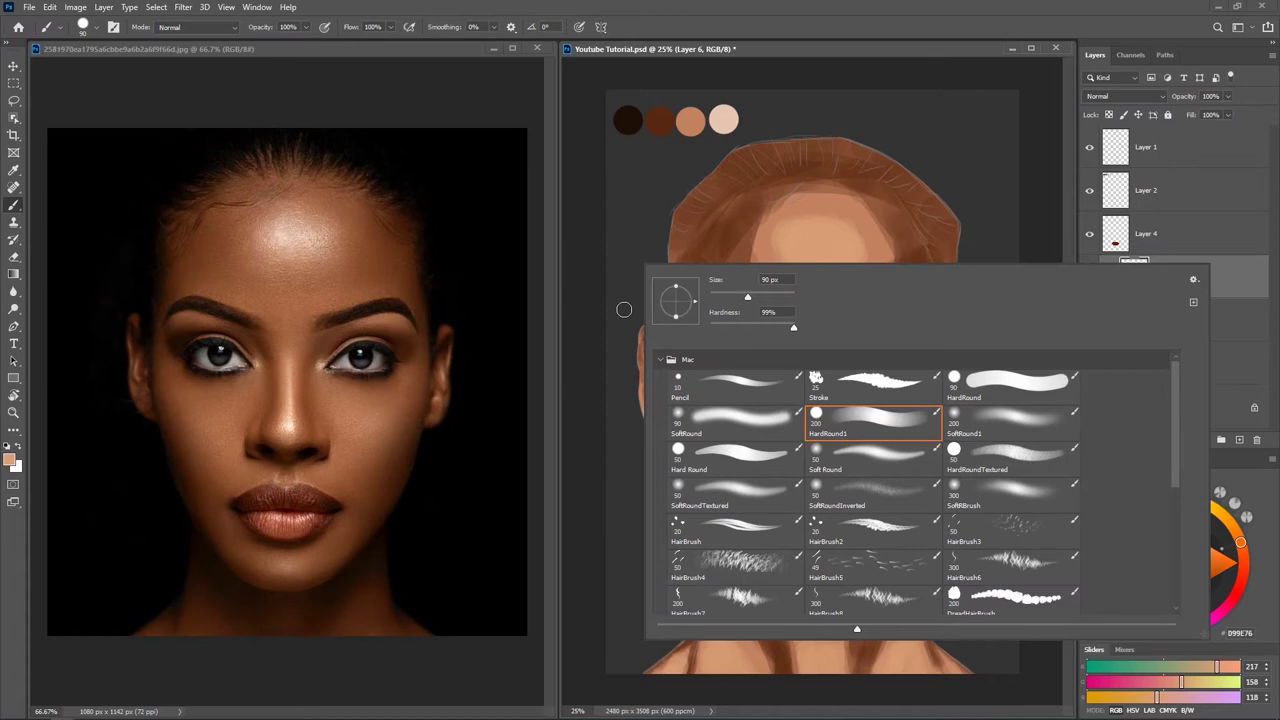
pyautogui.moveTo(1176, 393); pyautogui.dragTo(1171, 510)
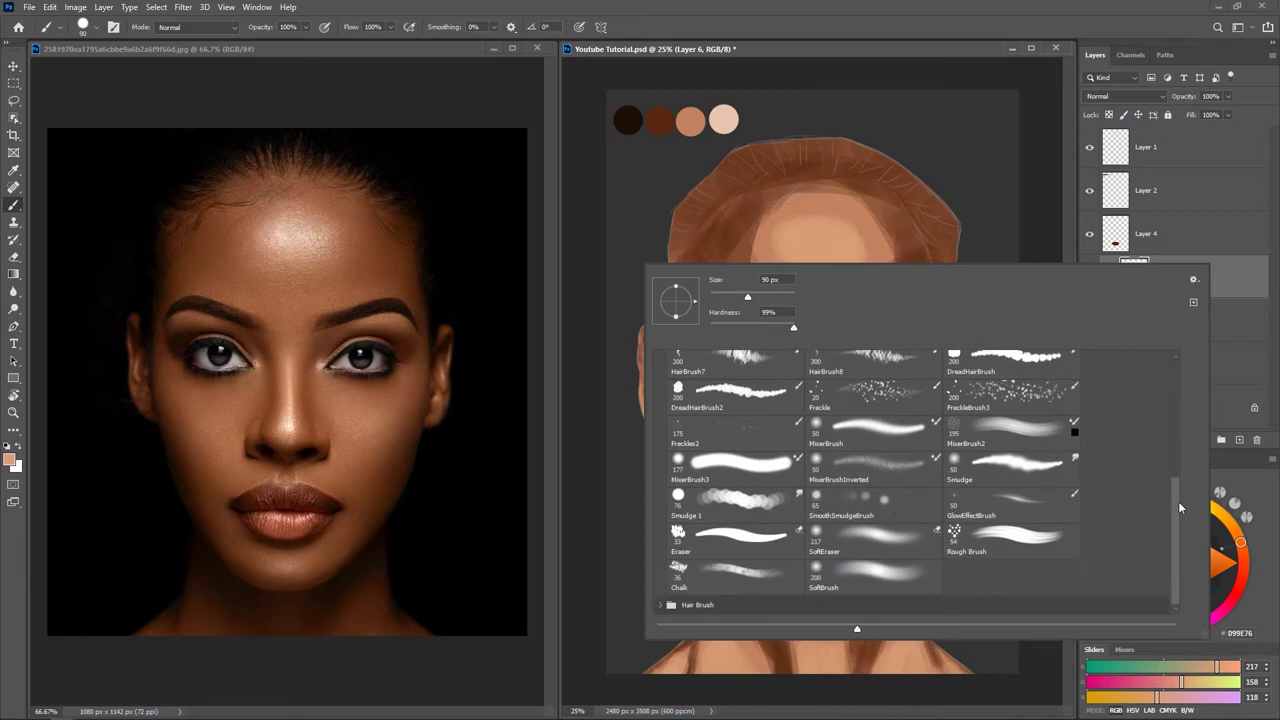
pyautogui.moveTo(1178, 513)
pyautogui.mouseDown()
pyautogui.moveTo(1186, 412)
pyautogui.moveTo(1178, 517)
pyautogui.moveTo(1182, 459)
pyautogui.moveTo(1172, 462)
pyautogui.mouseUp()
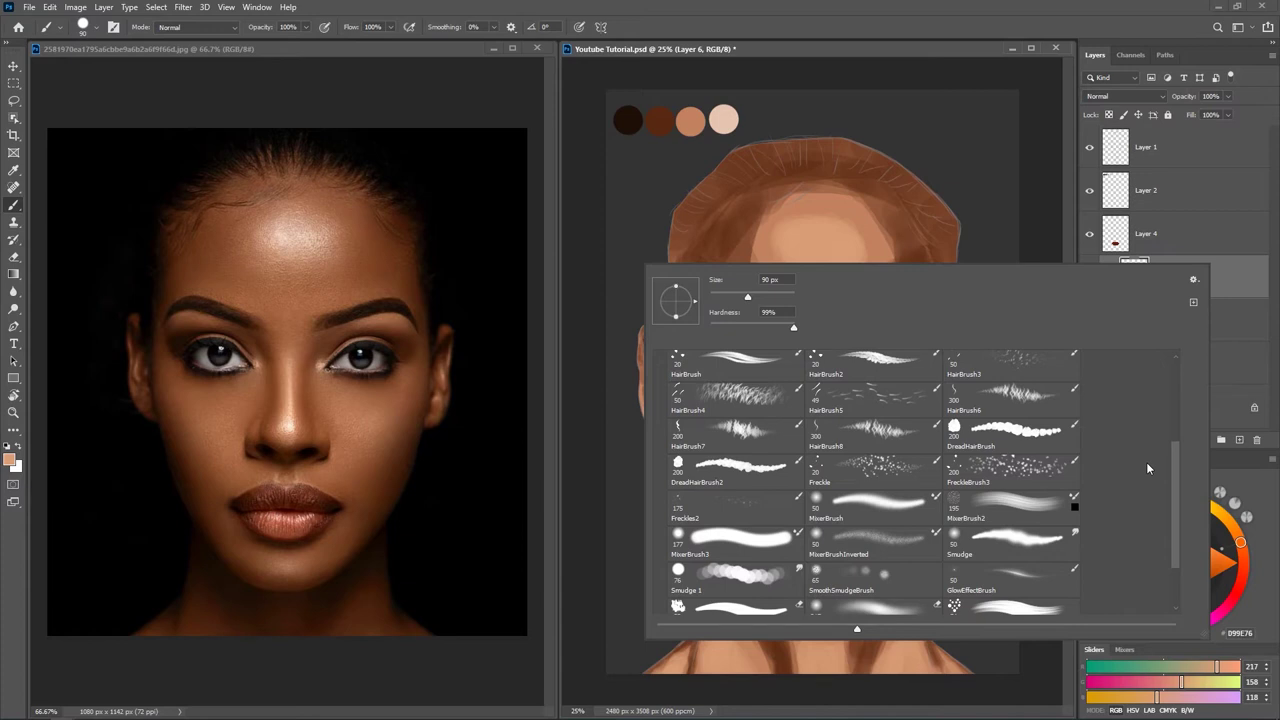
pyautogui.moveTo(1172, 483); pyautogui.dragTo(1178, 376)
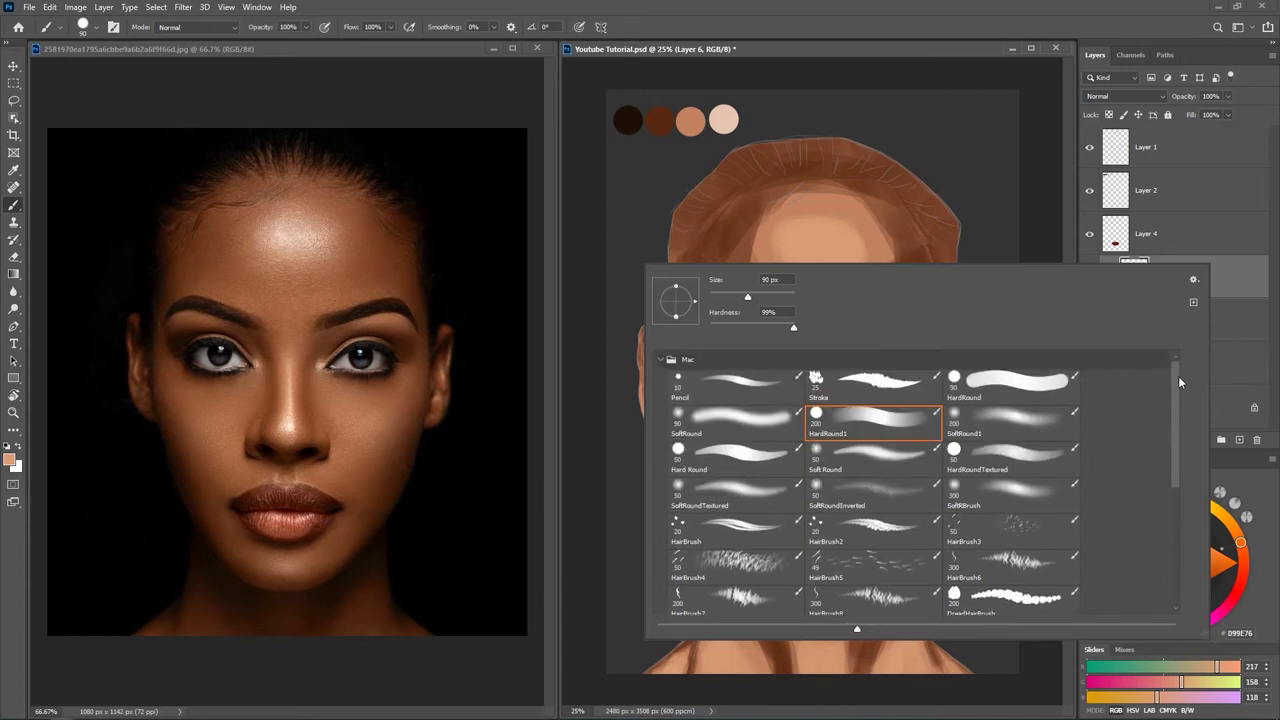
pyautogui.click(748, 428)
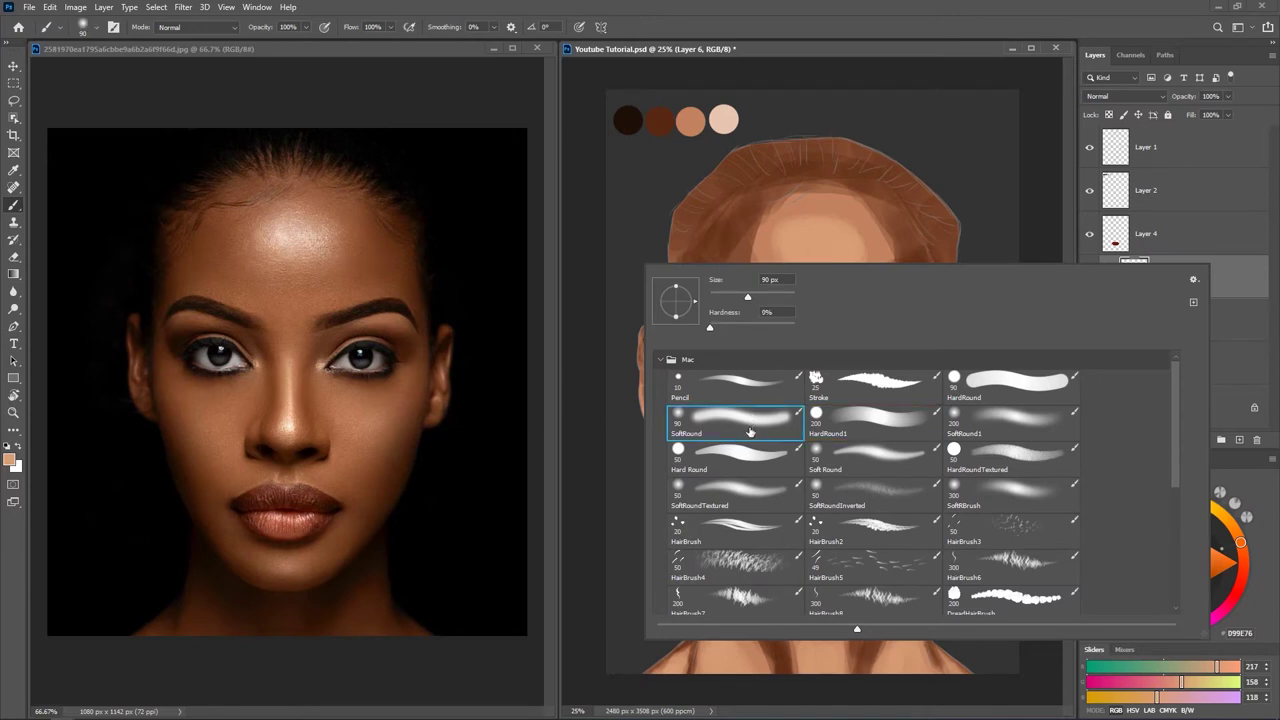
# Set the SoftRound brush's opacity to 30% and its flow to 50%.
pyautogui.click(777, 21)
pyautogui.click(292, 27)
pyautogui.press('BackSpace')
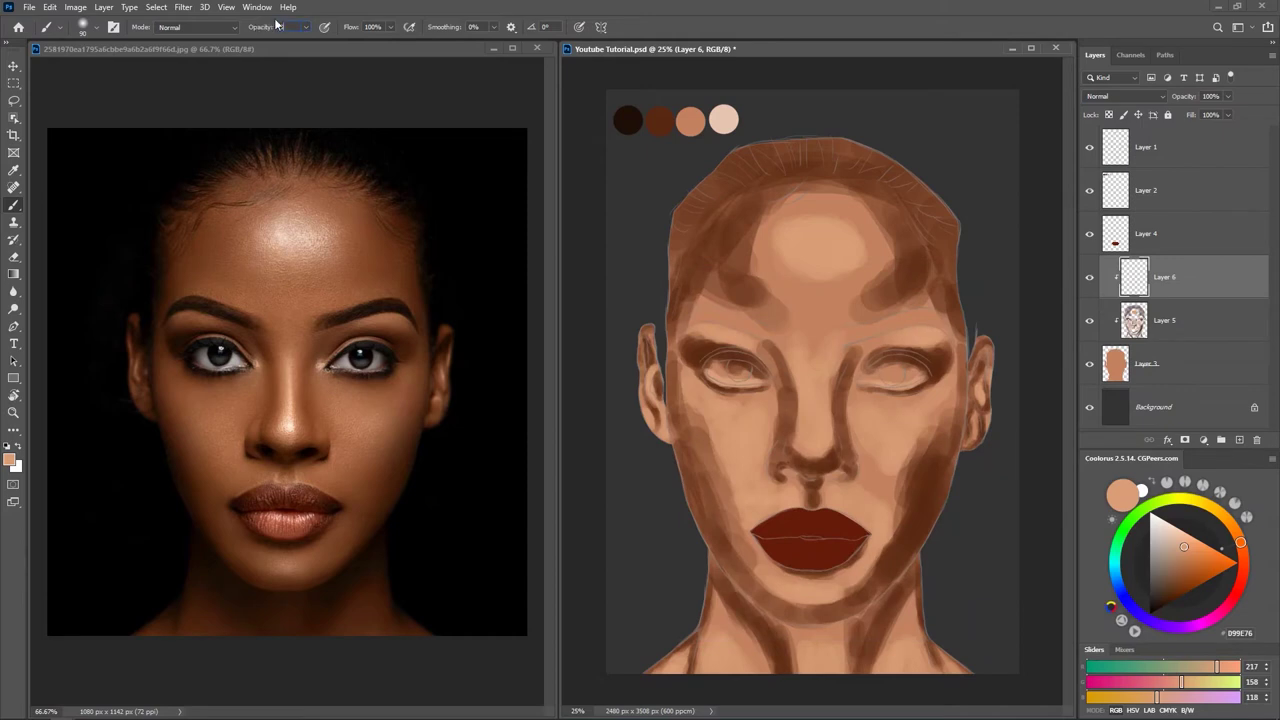
pyautogui.write('30')
pyautogui.press('Tab')
pyautogui.write('5')
pyautogui.press('Return')
# Switch to the MixerBrush3 preset and return to the SoftRound brush.
pyautogui.rightClick(662, 286)
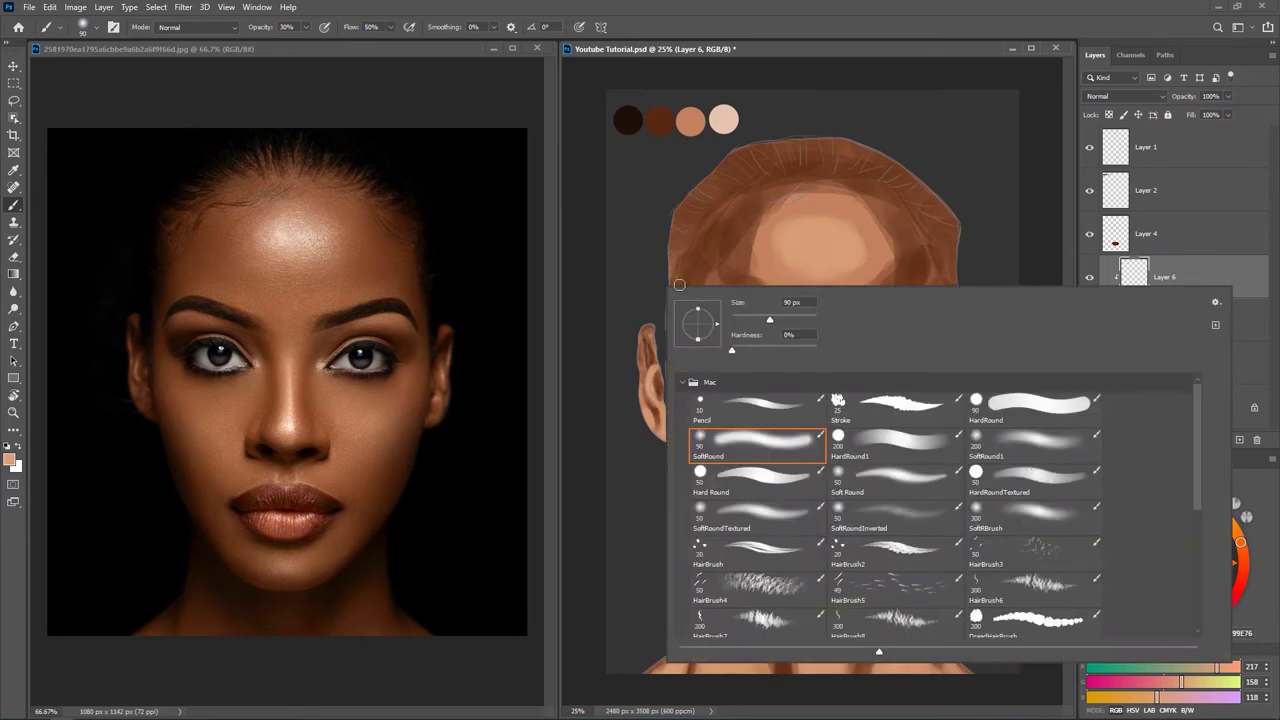
pyautogui.moveTo(1196, 458); pyautogui.dragTo(1194, 552)
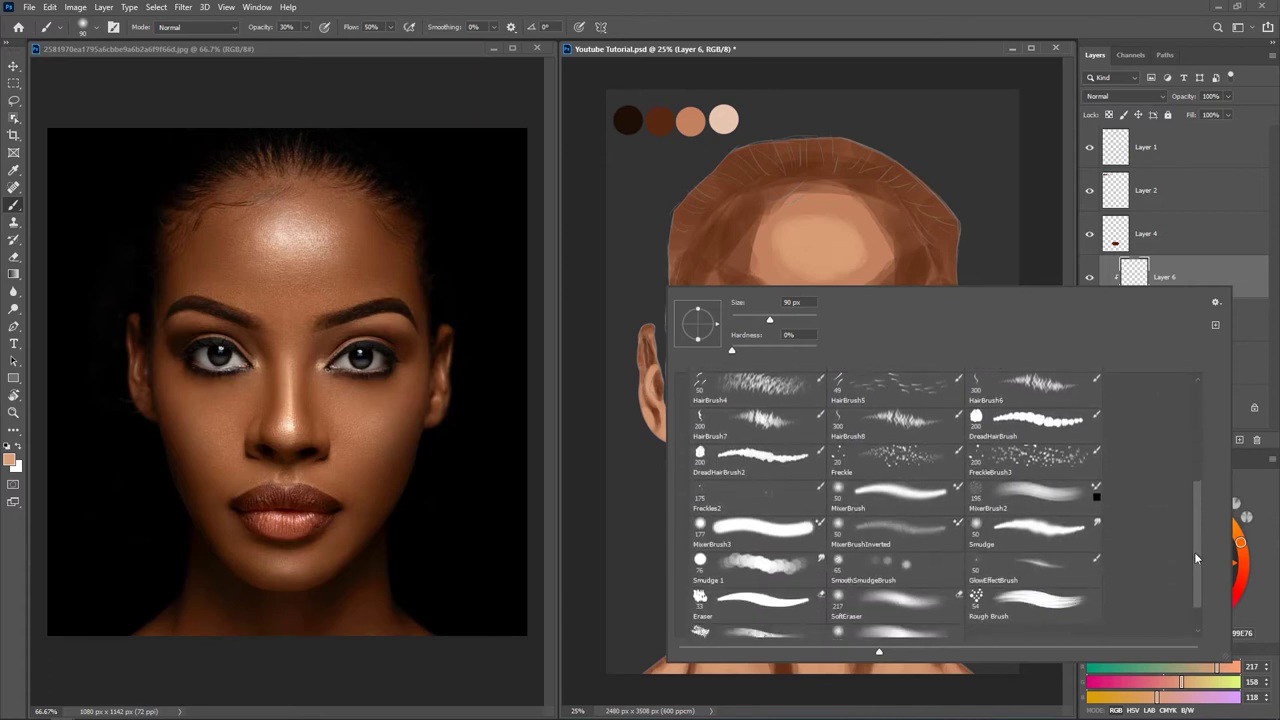
pyautogui.click(768, 538)
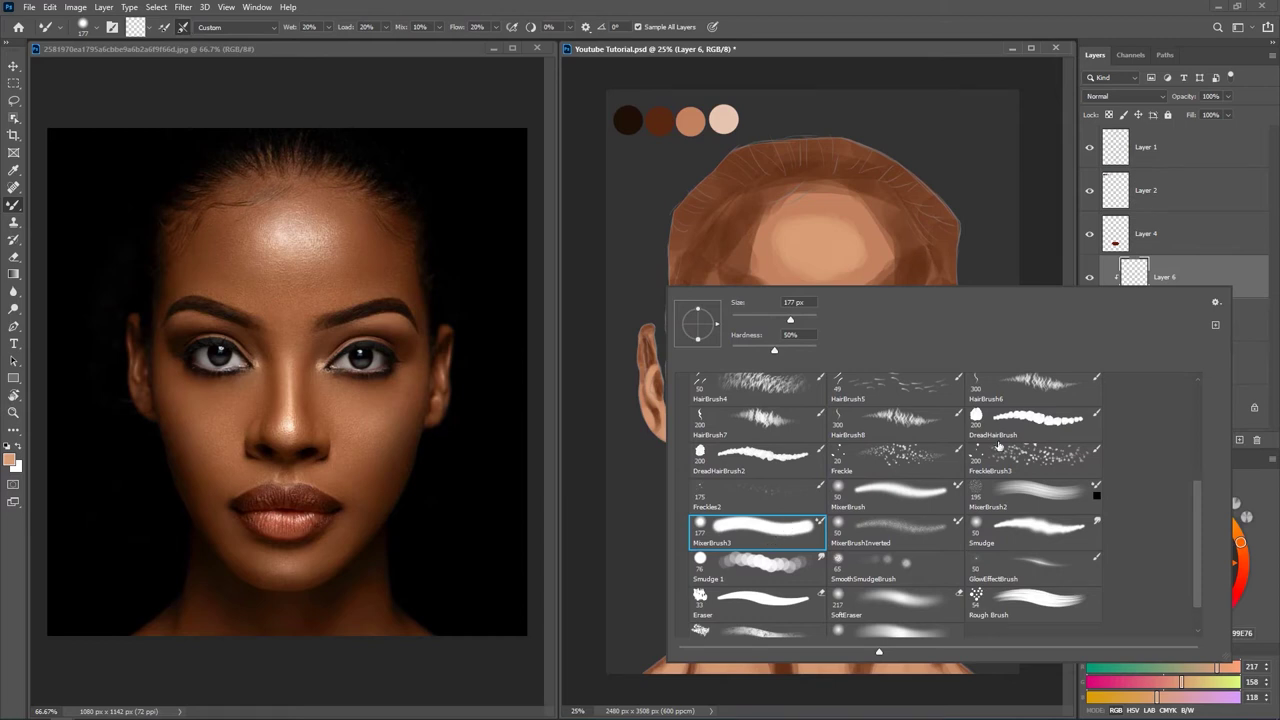
pyautogui.moveTo(1197, 507); pyautogui.dragTo(1197, 390)
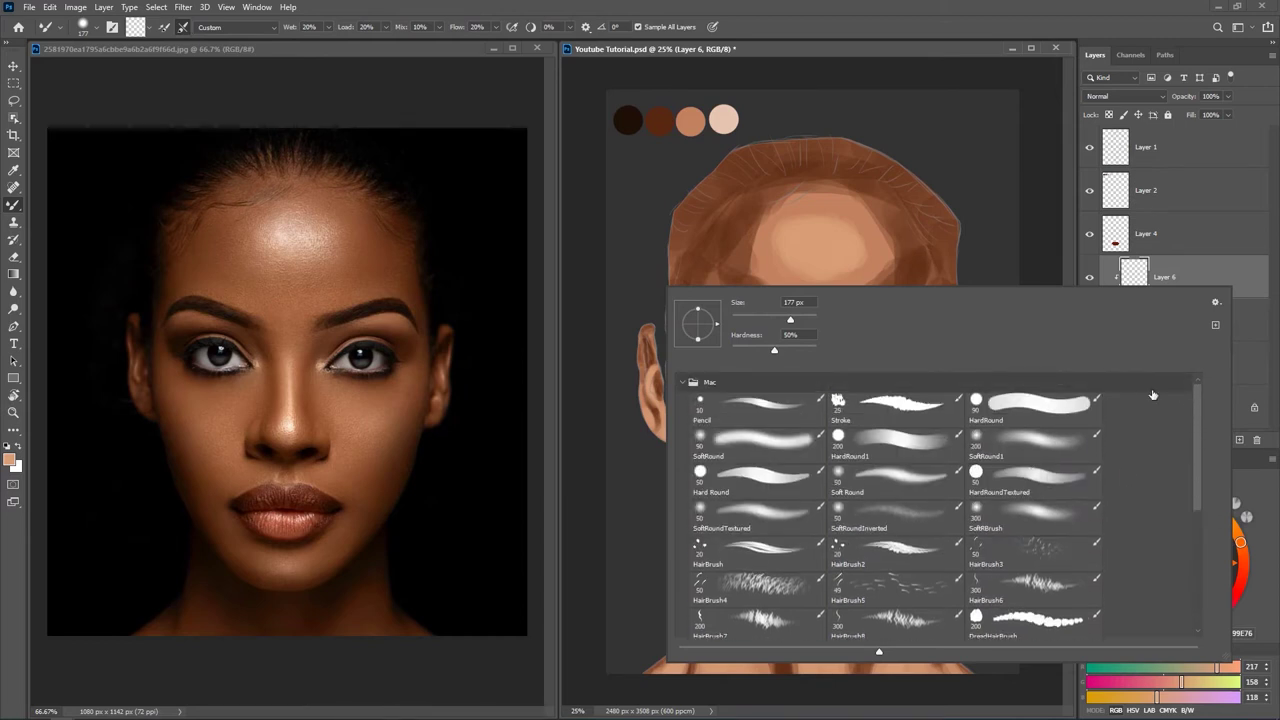
pyautogui.click(752, 444)
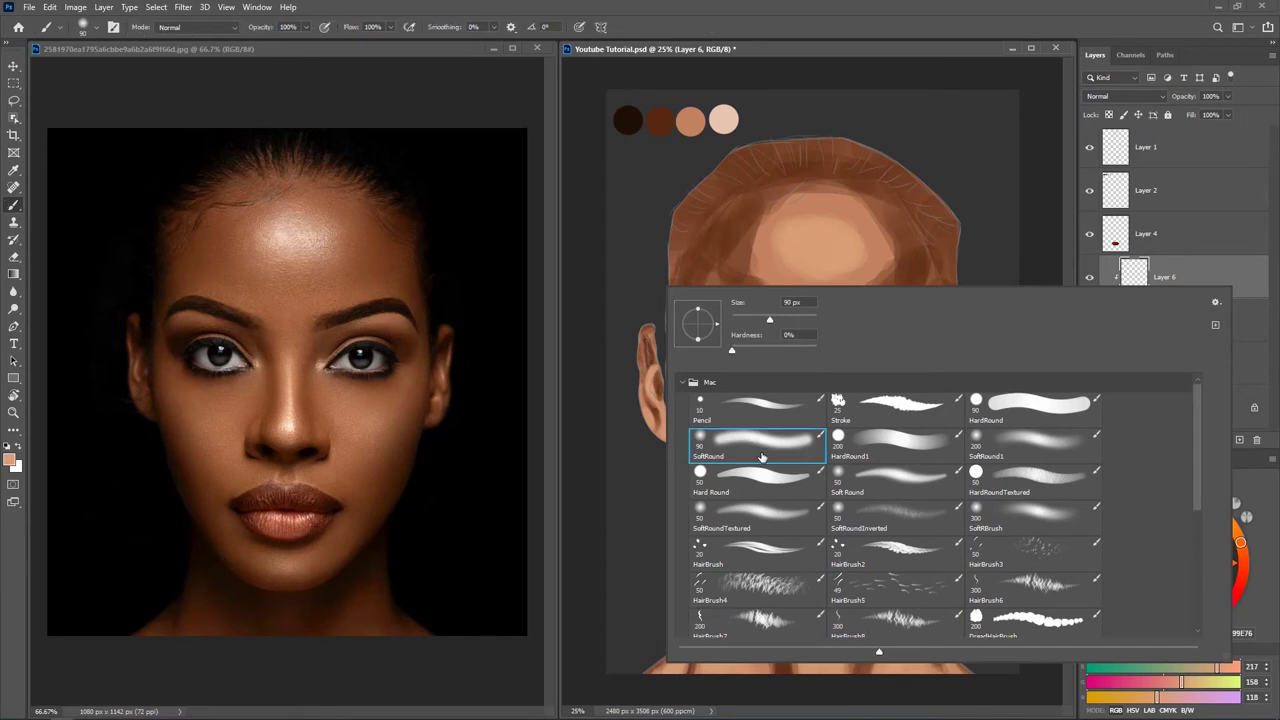
pyautogui.click(900, 13)
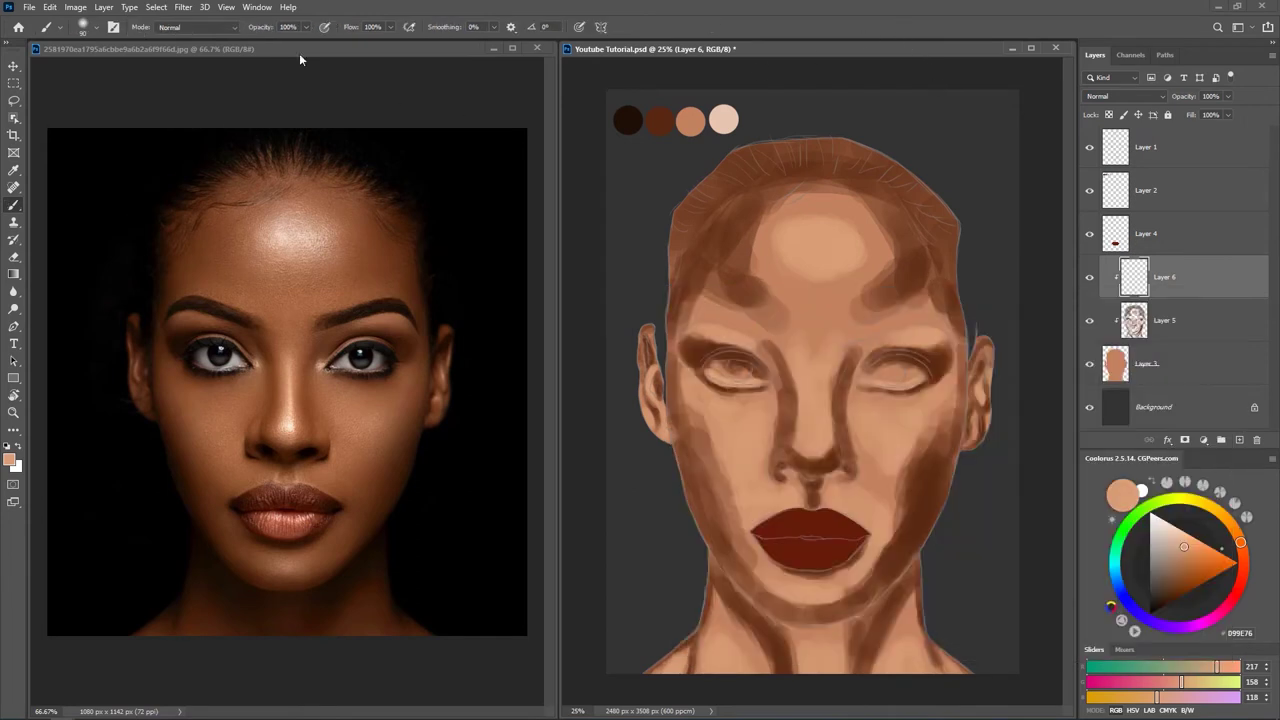
# Set the reselected SoftRound brush to 30% opacity and 50% flow.
pyautogui.click(291, 27)
pyautogui.write('1')
pyautogui.write('0')
pyautogui.press('Tab')
pyautogui.write('50')
pyautogui.press('Return')
pyautogui.rightClick(714, 200)
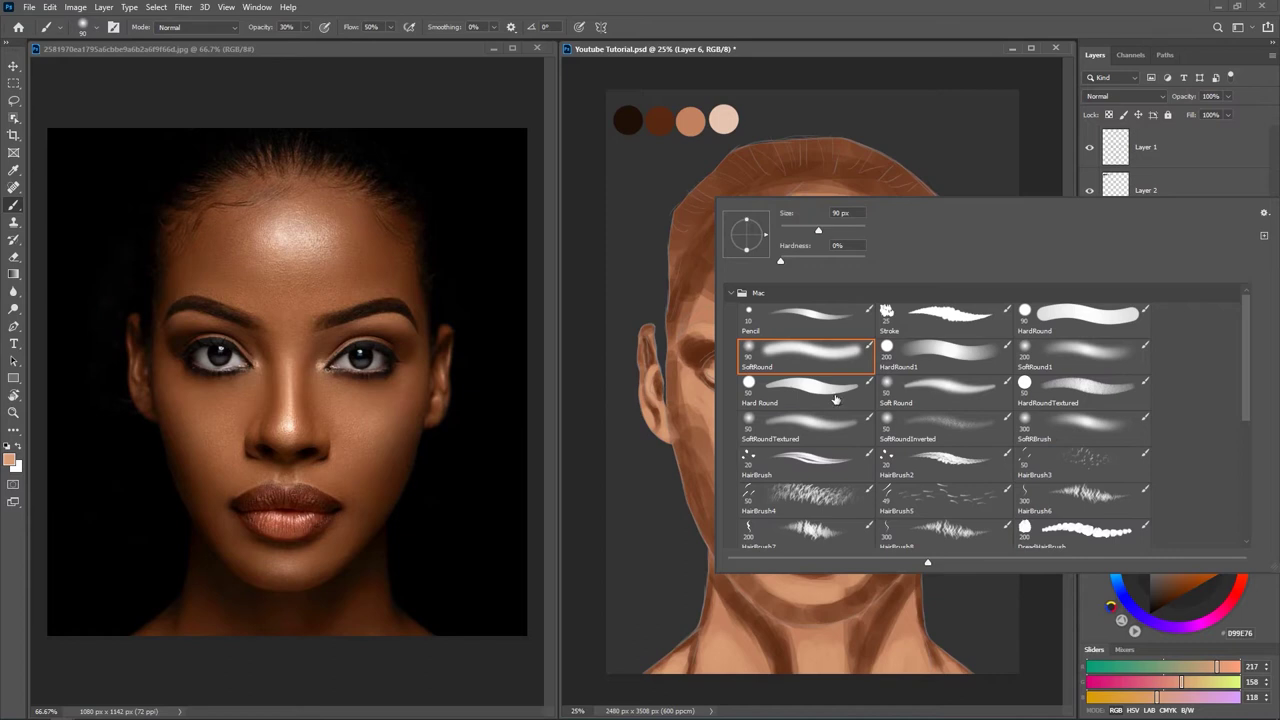
pyautogui.click(323, 6)
pyautogui.moveTo(297, 27); pyautogui.dragTo(264, 28)
pyautogui.moveTo(381, 27); pyautogui.dragTo(325, 37)
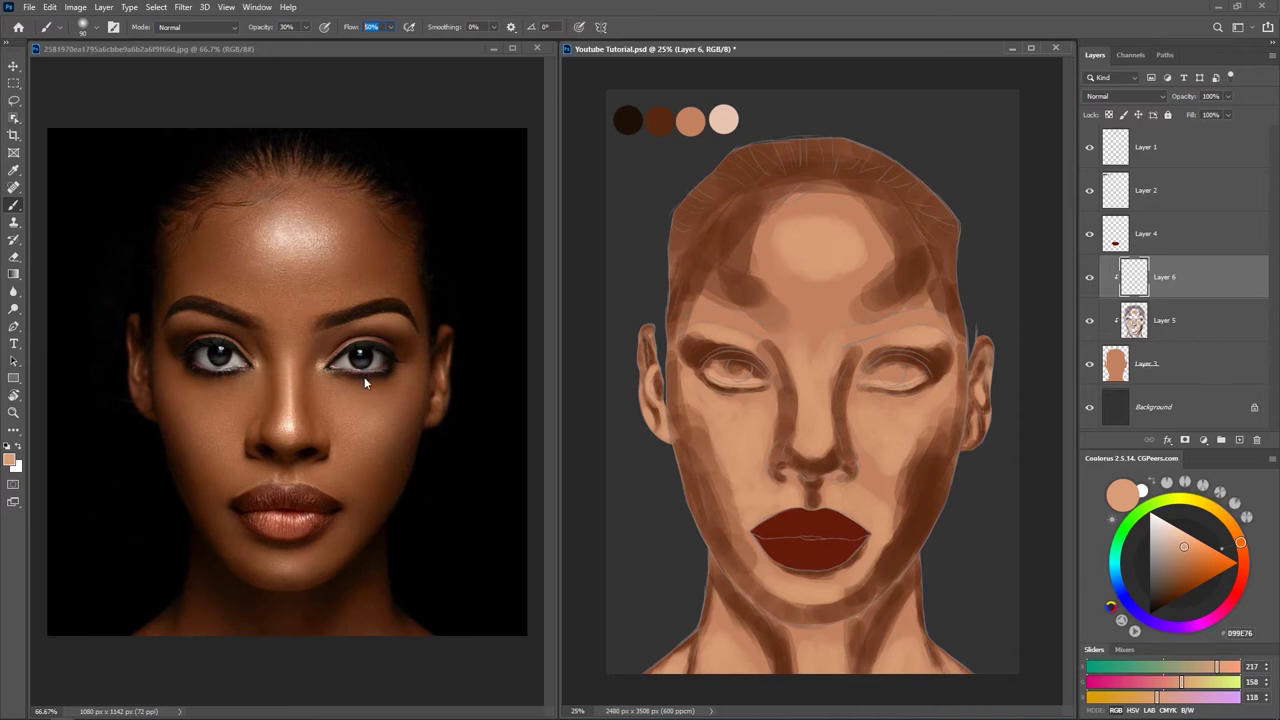
# Make the portrait painting the active document and enlarge the brush to 330 px.
pyautogui.click(307, 424)
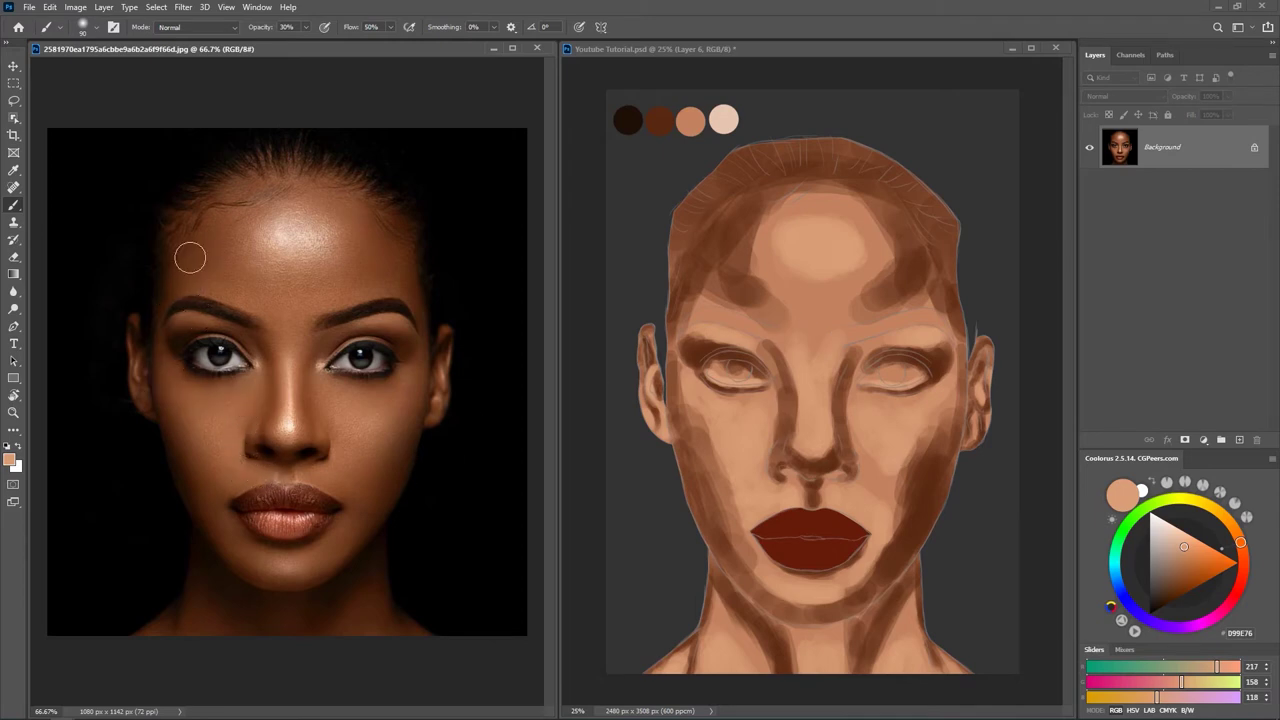
pyautogui.click(875, 68)
pyautogui.keyDown('alt'); pyautogui.rightClick(735, 224); pyautogui.keyUp('alt')
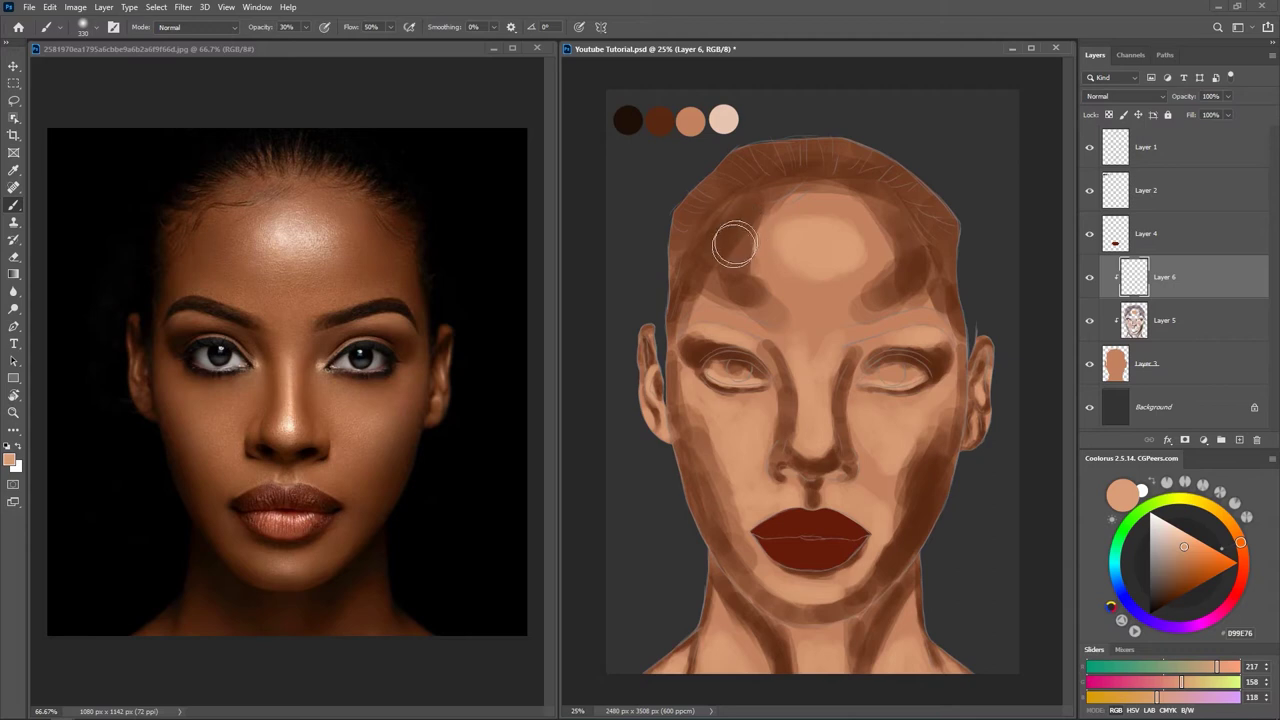
# Try a few soft blending strokes along the left edge of the forehead highlight and undo them.
pyautogui.moveTo(790, 226)
pyautogui.mouseDown()
pyautogui.moveTo(771, 214)
pyautogui.moveTo(775, 229)
pyautogui.mouseUp()
pyautogui.moveTo(763, 220)
pyautogui.mouseDown()
pyautogui.moveTo(740, 277)
pyautogui.moveTo(766, 266)
pyautogui.mouseUp()
pyautogui.hotkey('ctrl', 'z')
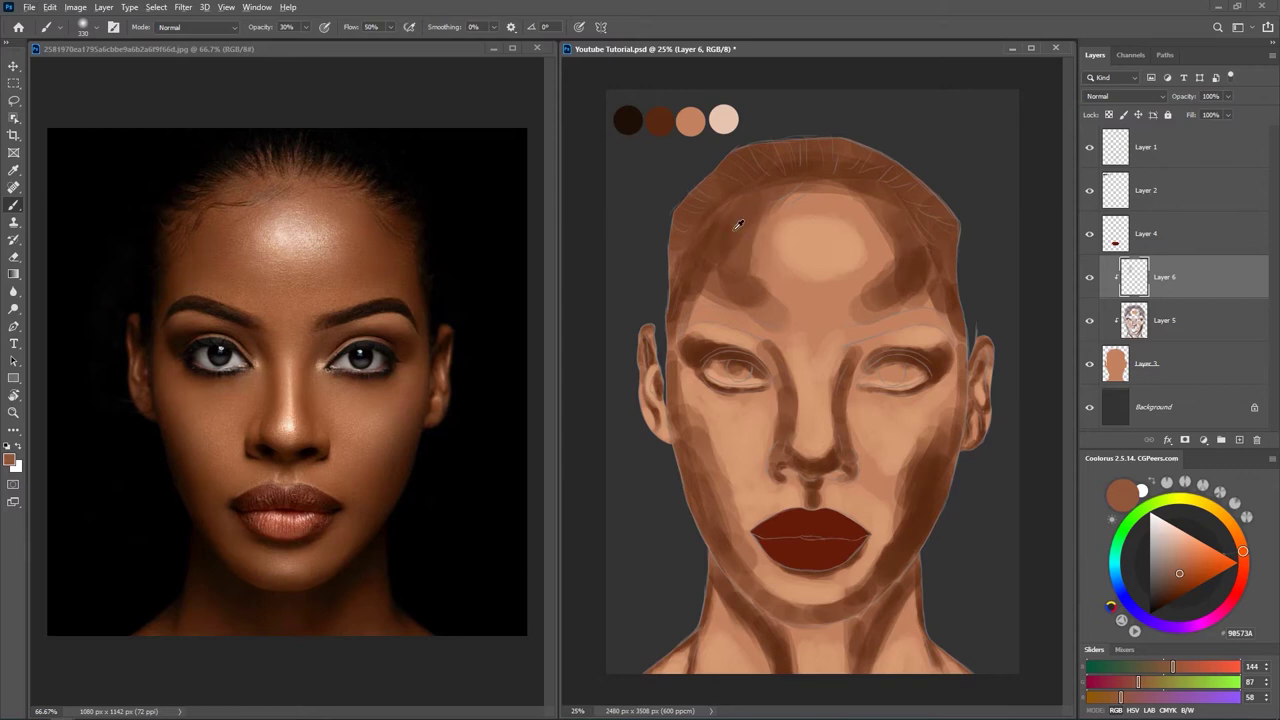
# Sample brown tones from the left side of the forehead and blend the dark patches at the temple.
pyautogui.keyDown('alt'); pyautogui.click(731, 216); pyautogui.keyUp('alt')
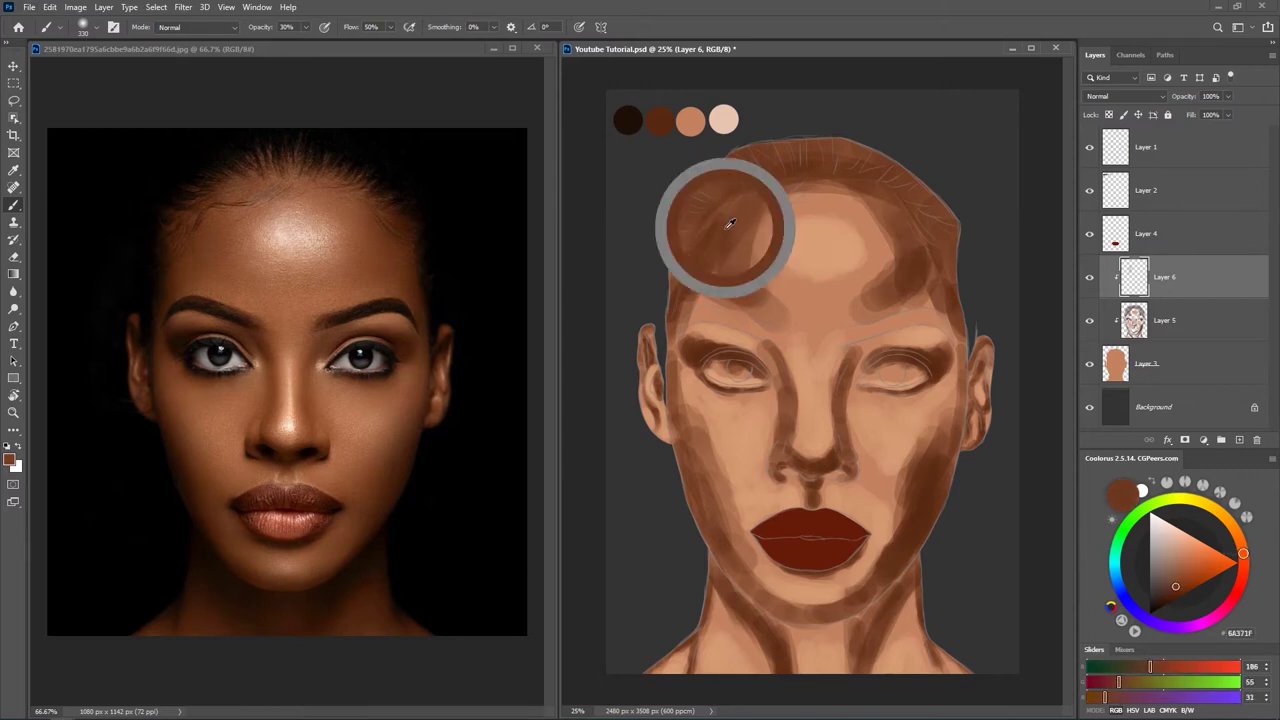
pyautogui.keyDown('alt'); pyautogui.click(728, 222); pyautogui.keyUp('alt')
pyautogui.keyDown('alt'); pyautogui.click(728, 222); pyautogui.keyUp('alt')
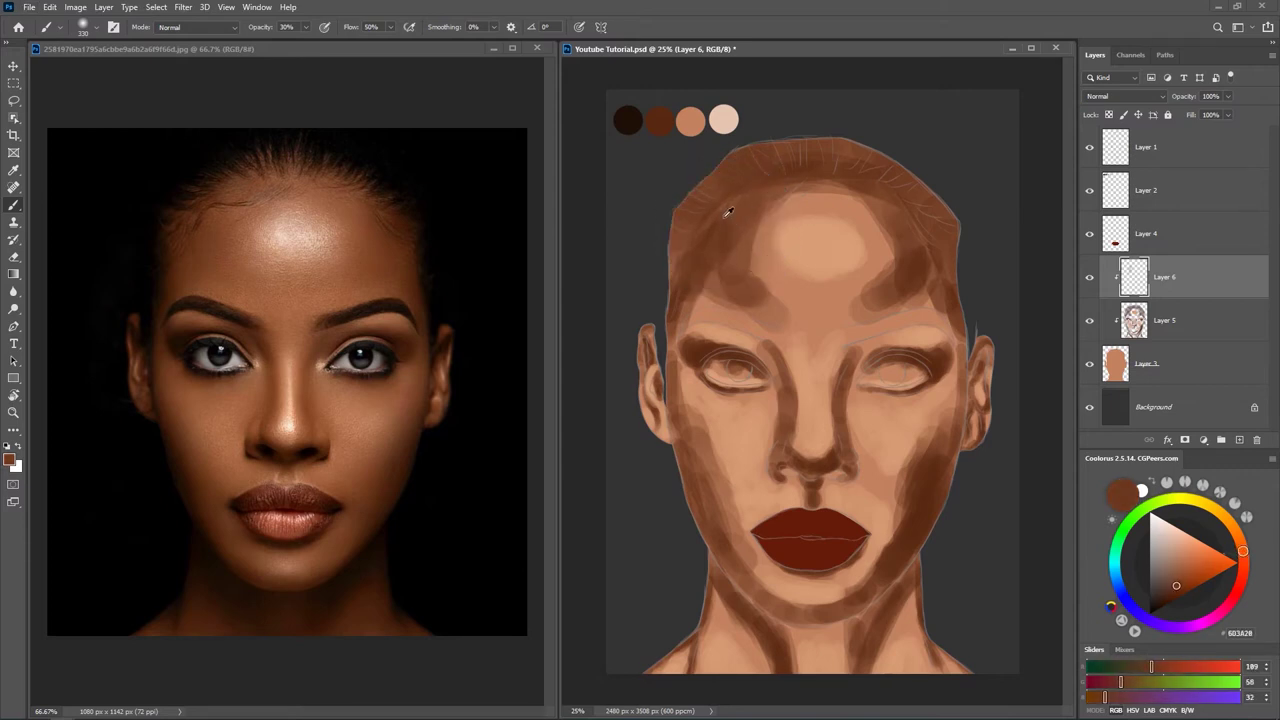
pyautogui.moveTo(707, 220)
pyautogui.mouseDown()
pyautogui.moveTo(698, 278)
pyautogui.moveTo(747, 157)
pyautogui.moveTo(691, 283)
pyautogui.mouseUp()
pyautogui.keyDown('alt'); pyautogui.click(726, 243); pyautogui.keyUp('alt')
pyautogui.moveTo(736, 205)
pyautogui.mouseDown()
pyautogui.moveTo(700, 264)
pyautogui.moveTo(729, 215)
pyautogui.moveTo(719, 246)
pyautogui.moveTo(709, 231)
pyautogui.moveTo(697, 277)
pyautogui.moveTo(683, 187)
pyautogui.mouseUp()
pyautogui.keyDown('alt'); pyautogui.click(742, 223); pyautogui.keyUp('alt')
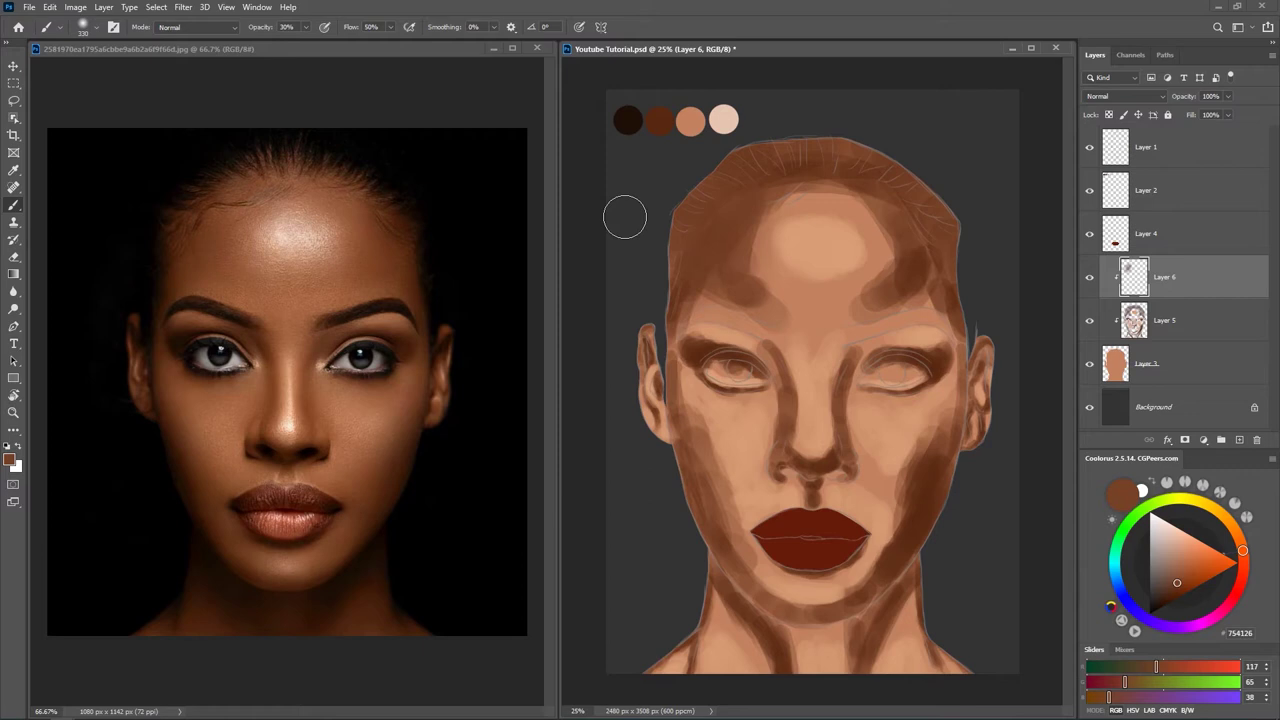
# Smooth the left temple and forehead shadow with the sampled brown, checking against the reference photo.
pyautogui.moveTo(698, 246); pyautogui.dragTo(709, 268)
pyautogui.moveTo(849, 243)
pyautogui.mouseDown()
pyautogui.moveTo(833, 287)
pyautogui.moveTo(810, 214)
pyautogui.mouseUp()
pyautogui.moveTo(849, 263); pyautogui.dragTo(807, 300)
pyautogui.moveTo(749, 250)
pyautogui.mouseDown()
pyautogui.moveTo(708, 207)
pyautogui.moveTo(733, 250)
pyautogui.moveTo(730, 295)
pyautogui.mouseUp()
pyautogui.click(192, 267)
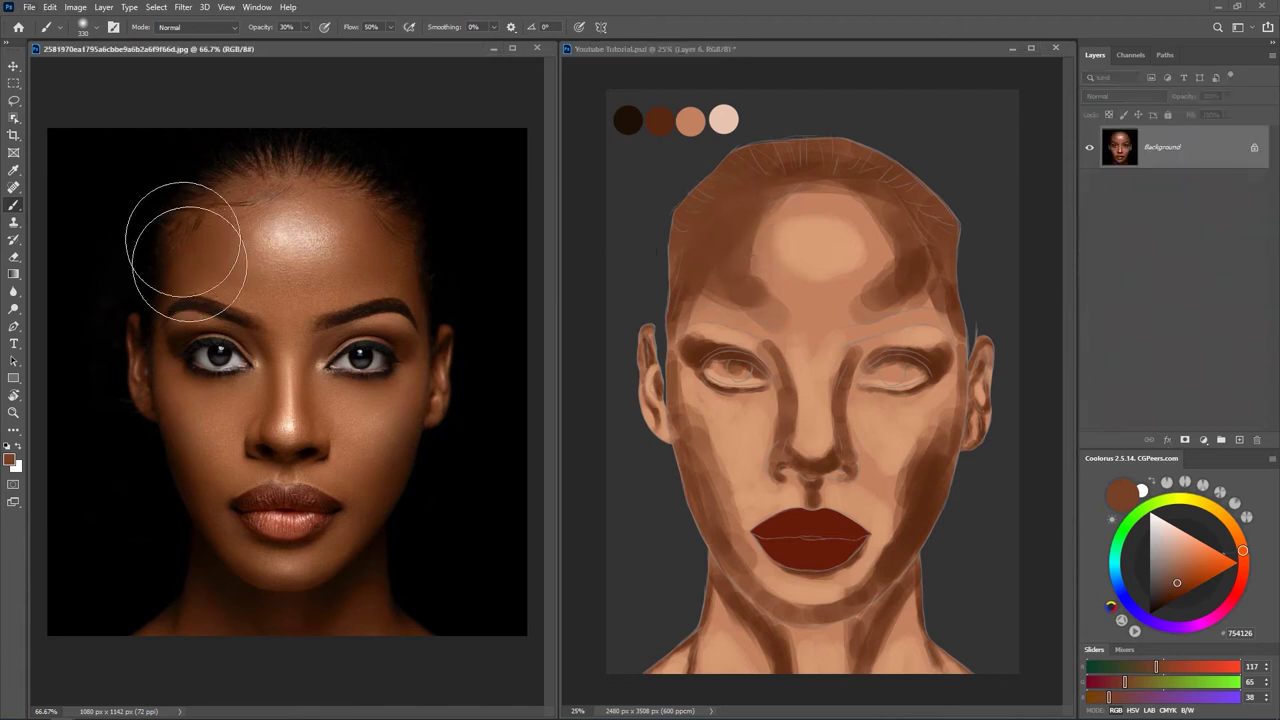
pyautogui.click(710, 238)
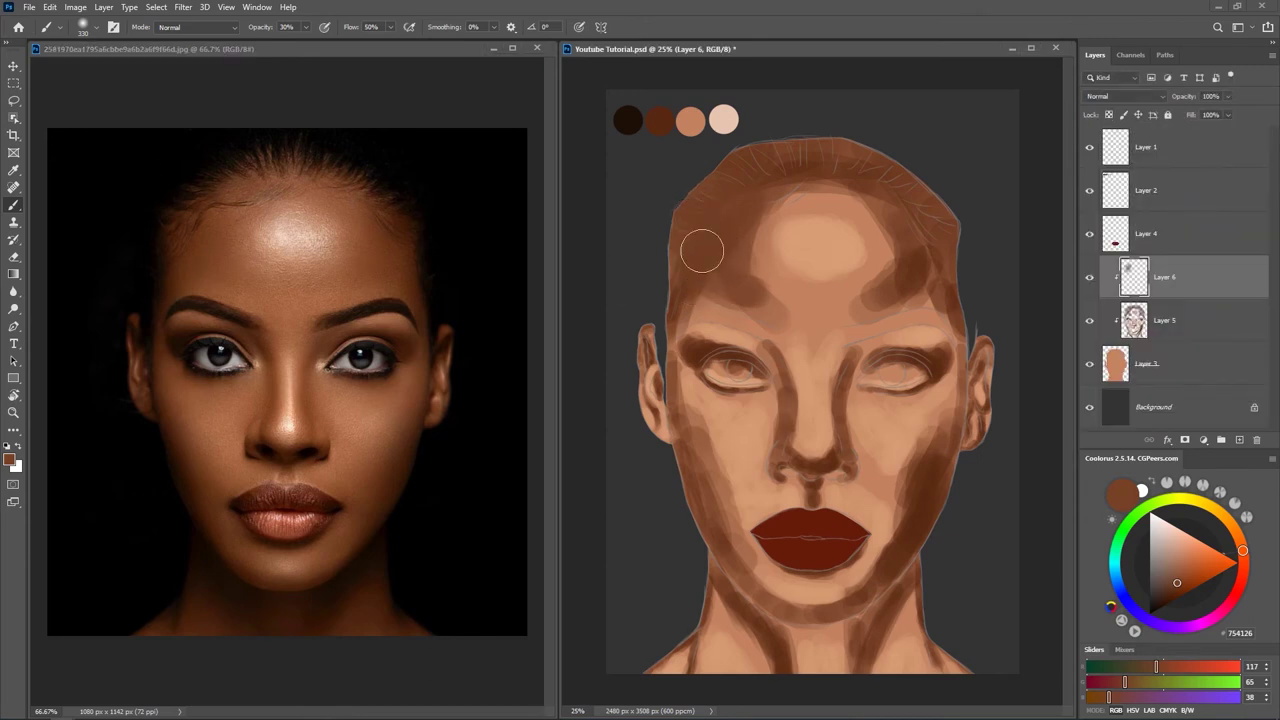
# Sample browns around the left forehead and blend the shadow from the temple up along the hairline.
pyautogui.keyDown('alt'); pyautogui.click(770, 240); pyautogui.keyUp('alt')
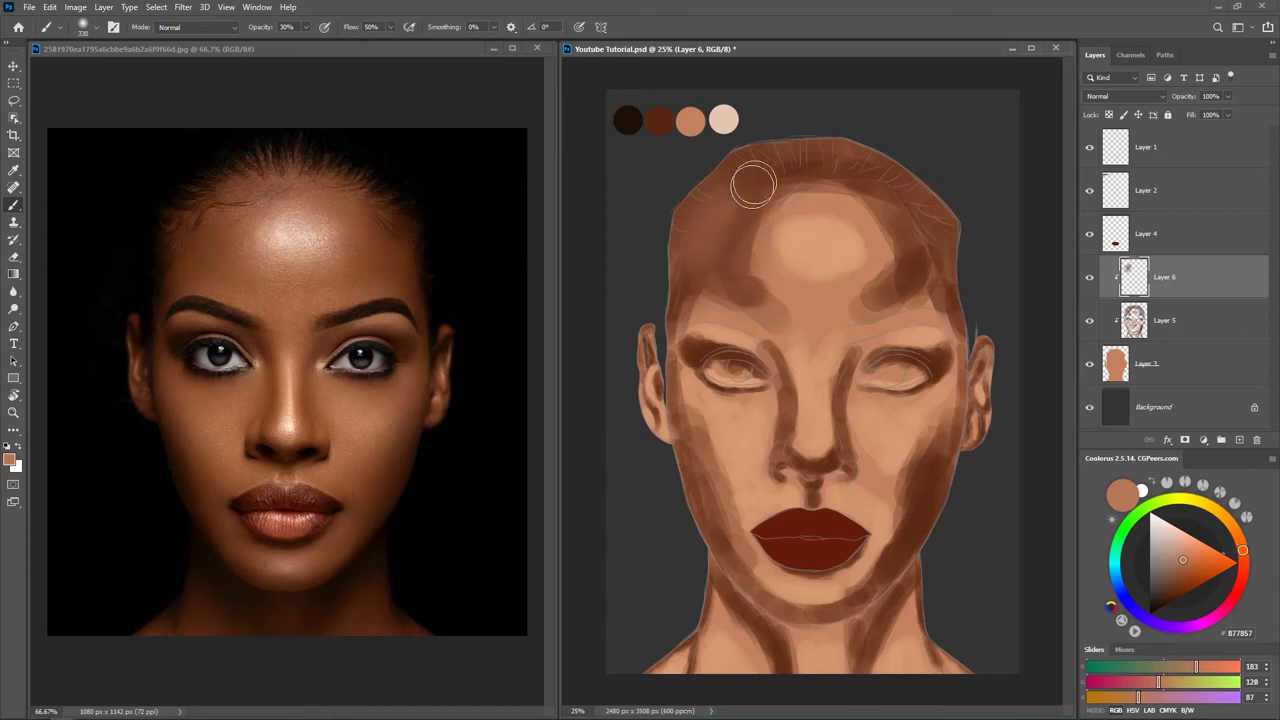
pyautogui.keyDown('alt'); pyautogui.click(739, 242); pyautogui.keyUp('alt')
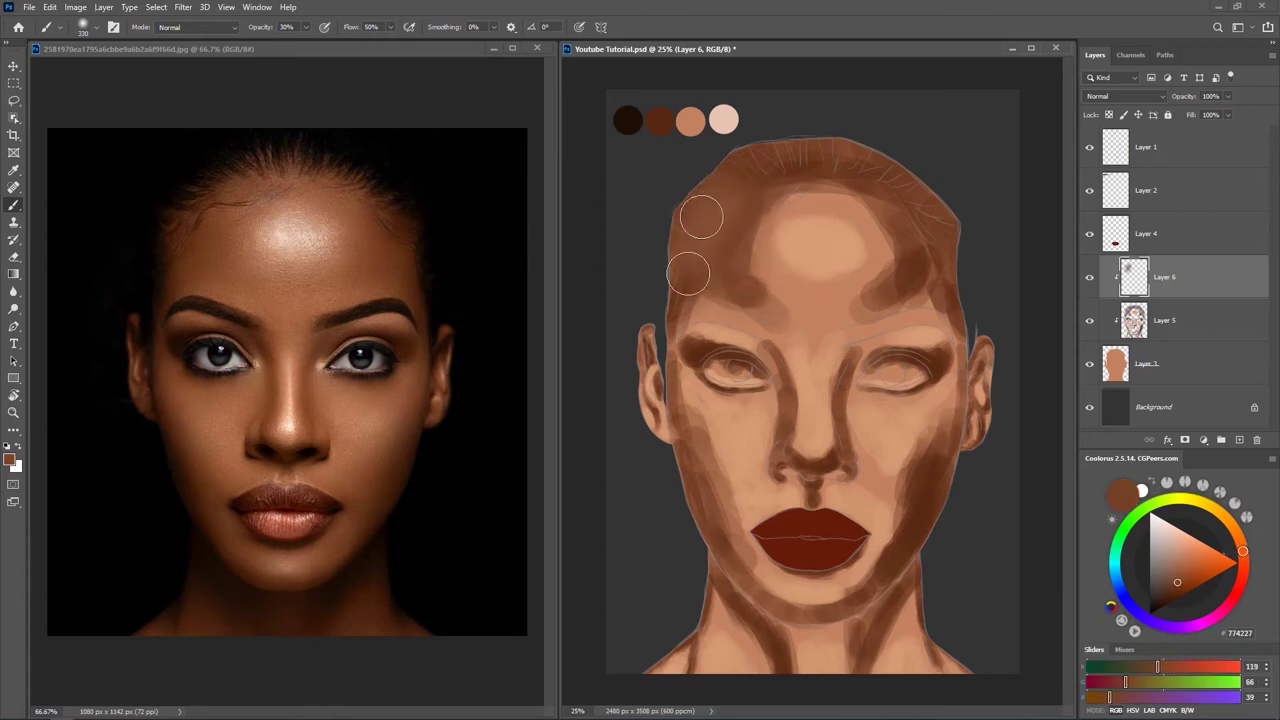
pyautogui.keyDown('alt'); pyautogui.click(728, 213); pyautogui.keyUp('alt')
pyautogui.moveTo(694, 207)
pyautogui.mouseDown()
pyautogui.moveTo(670, 284)
pyautogui.moveTo(756, 146)
pyautogui.moveTo(788, 144)
pyautogui.moveTo(701, 222)
pyautogui.moveTo(818, 147)
pyautogui.mouseUp()
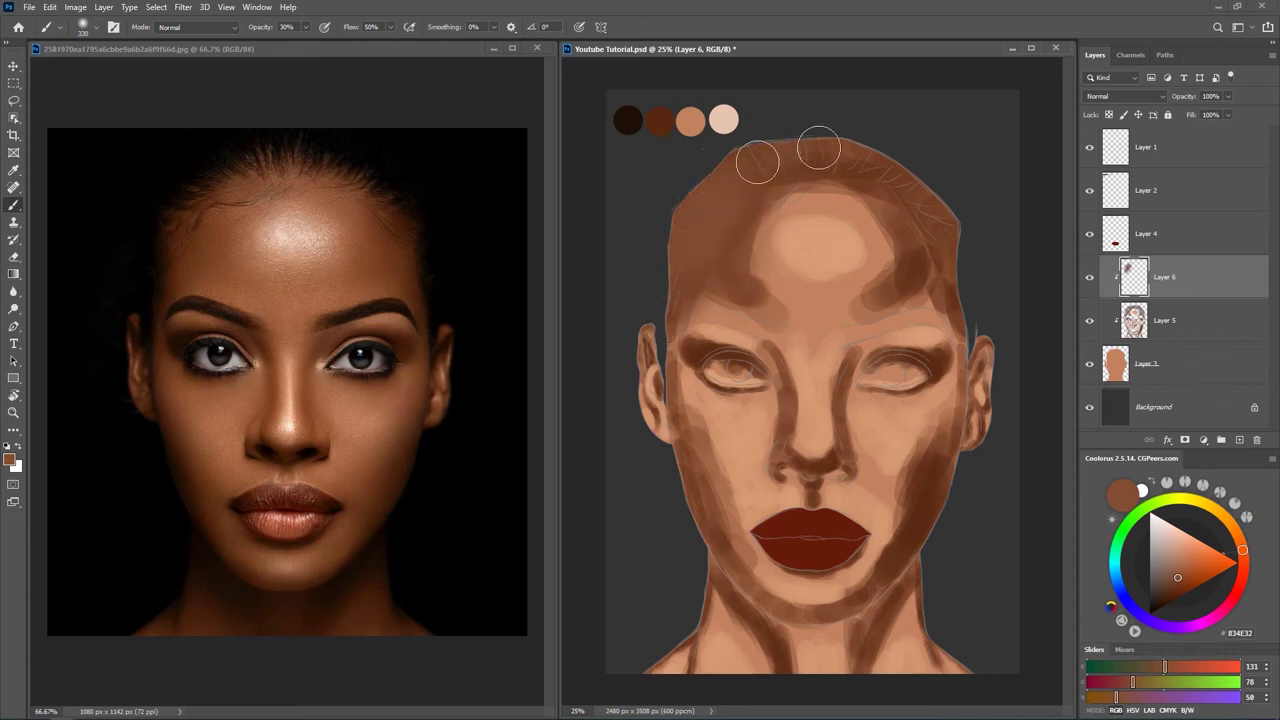
# Sample the brown beside the forehead highlight and set the brush size to 194 px.
pyautogui.keyDown('alt'); pyautogui.click(766, 194); pyautogui.keyUp('alt')
pyautogui.keyDown('alt'); pyautogui.click(767, 246); pyautogui.keyUp('alt')
pyautogui.keyDown('alt'); pyautogui.click(760, 242); pyautogui.keyUp('alt')
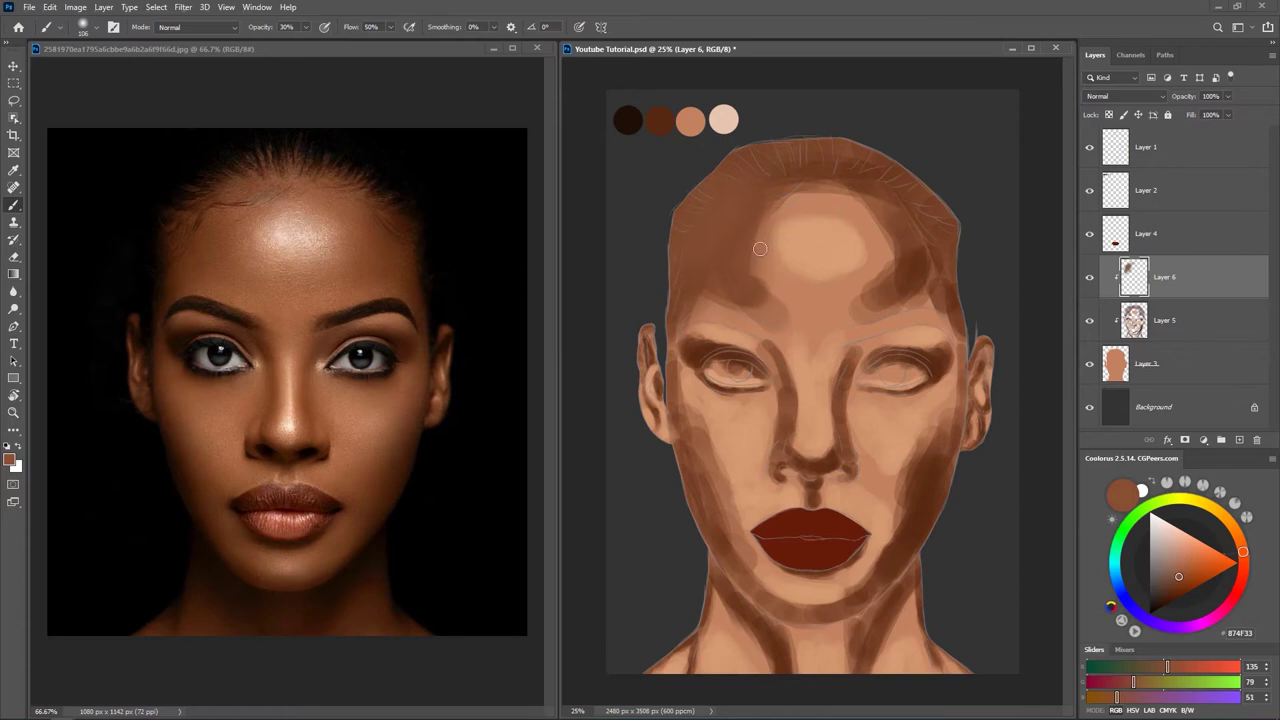
pyautogui.keyDown('alt'); pyautogui.rightClick(760, 253); pyautogui.keyUp('alt')
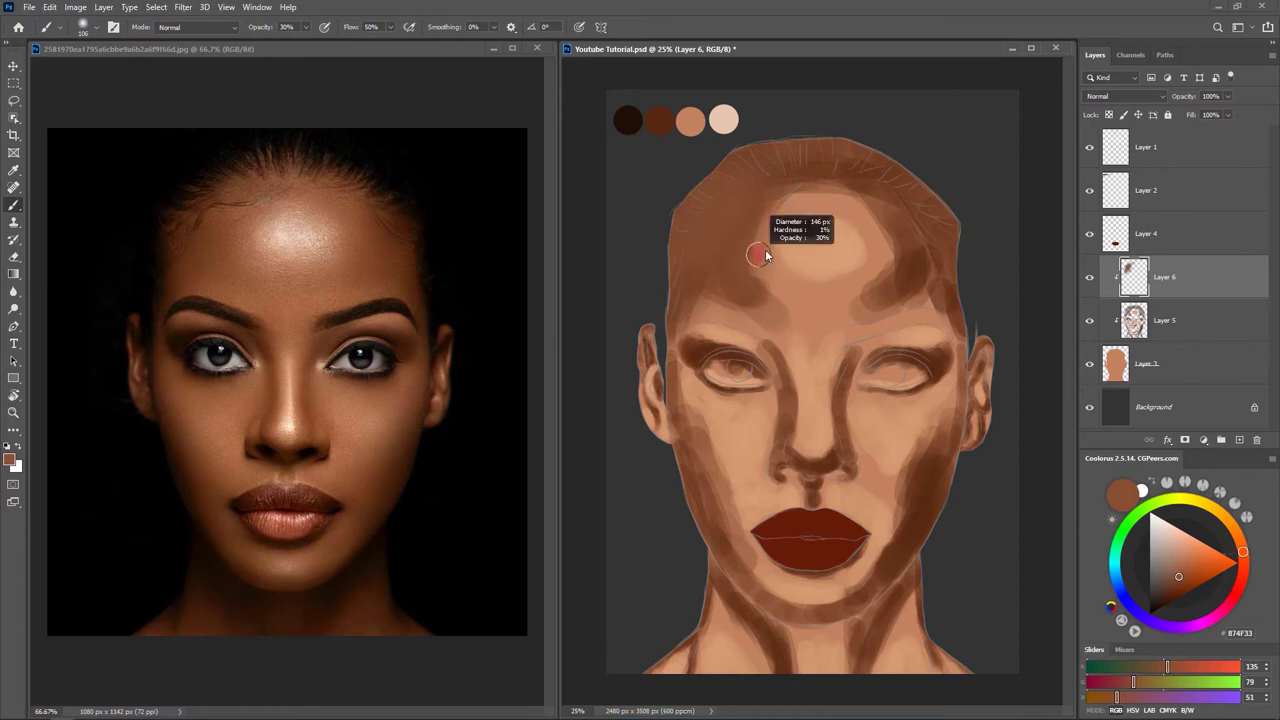
pyautogui.keyDown('alt'); pyautogui.rightClick(756, 247); pyautogui.keyUp('alt')
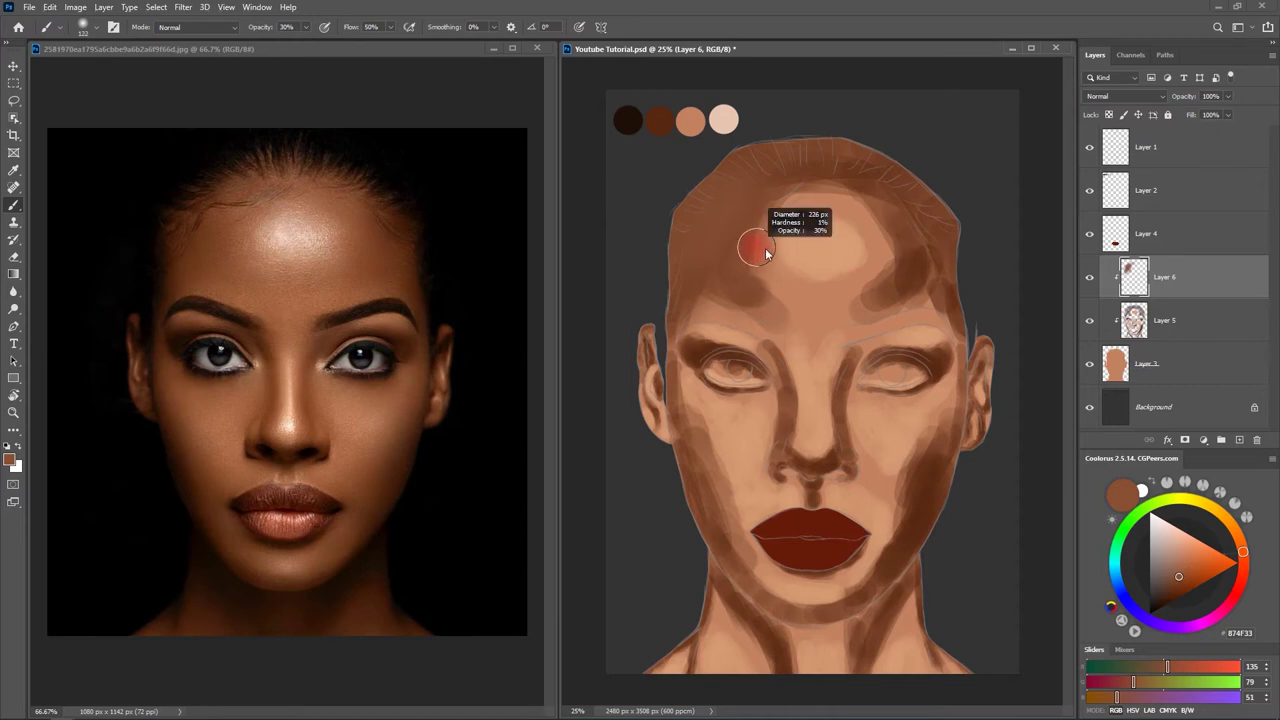
pyautogui.keyDown('alt'); pyautogui.rightClick(752, 240); pyautogui.keyUp('alt')
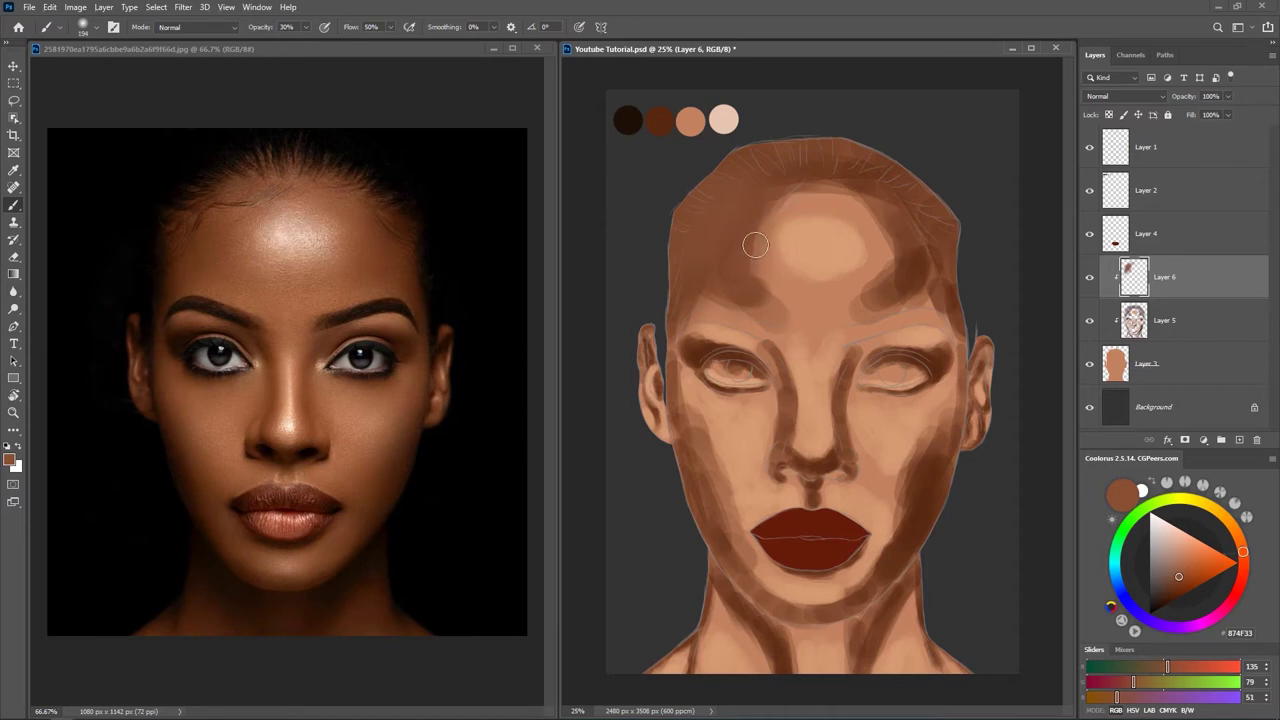
# Sample the light skin tone and nearby browns to blend the left forehead shadow into the central highlight.
pyautogui.keyDown('alt'); pyautogui.click(790, 287); pyautogui.keyUp('alt')
pyautogui.keyDown('alt'); pyautogui.click(790, 289); pyautogui.keyUp('alt')
pyautogui.keyDown('alt'); pyautogui.click(791, 287); pyautogui.keyUp('alt')
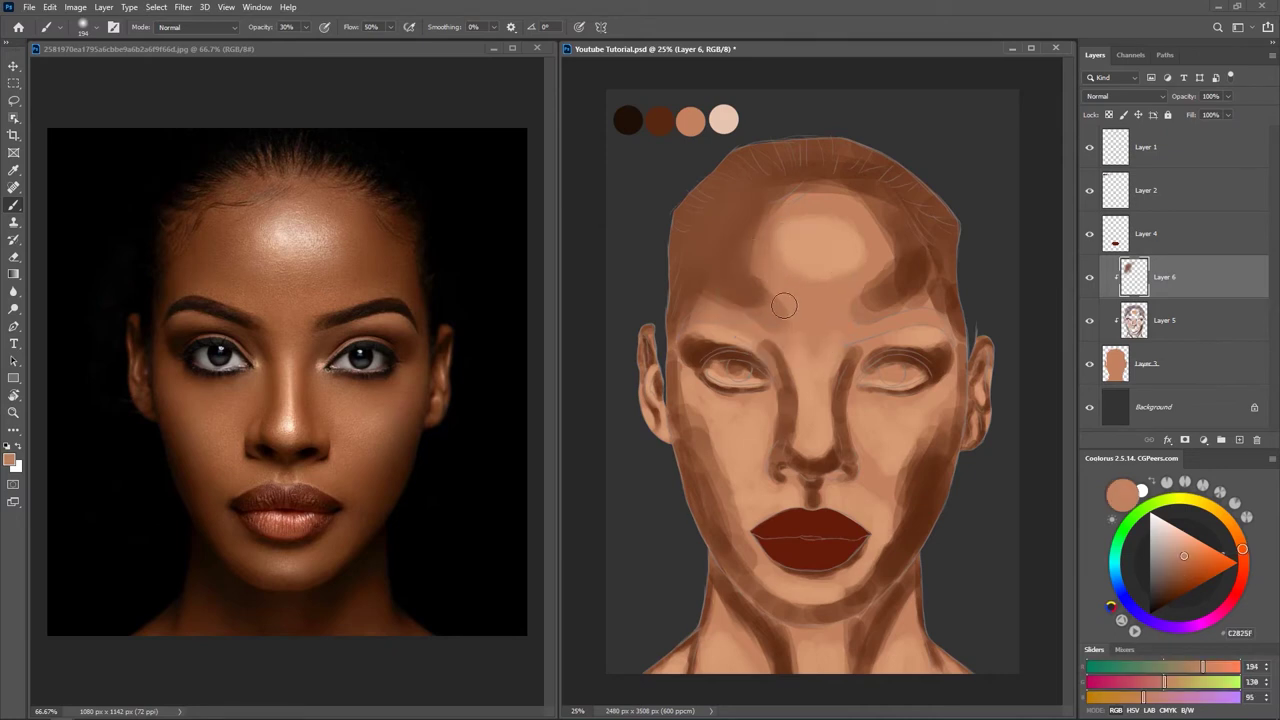
pyautogui.keyDown('alt'); pyautogui.click(737, 241); pyautogui.keyUp('alt')
pyautogui.keyDown('alt'); pyautogui.click(763, 236); pyautogui.keyUp('alt')
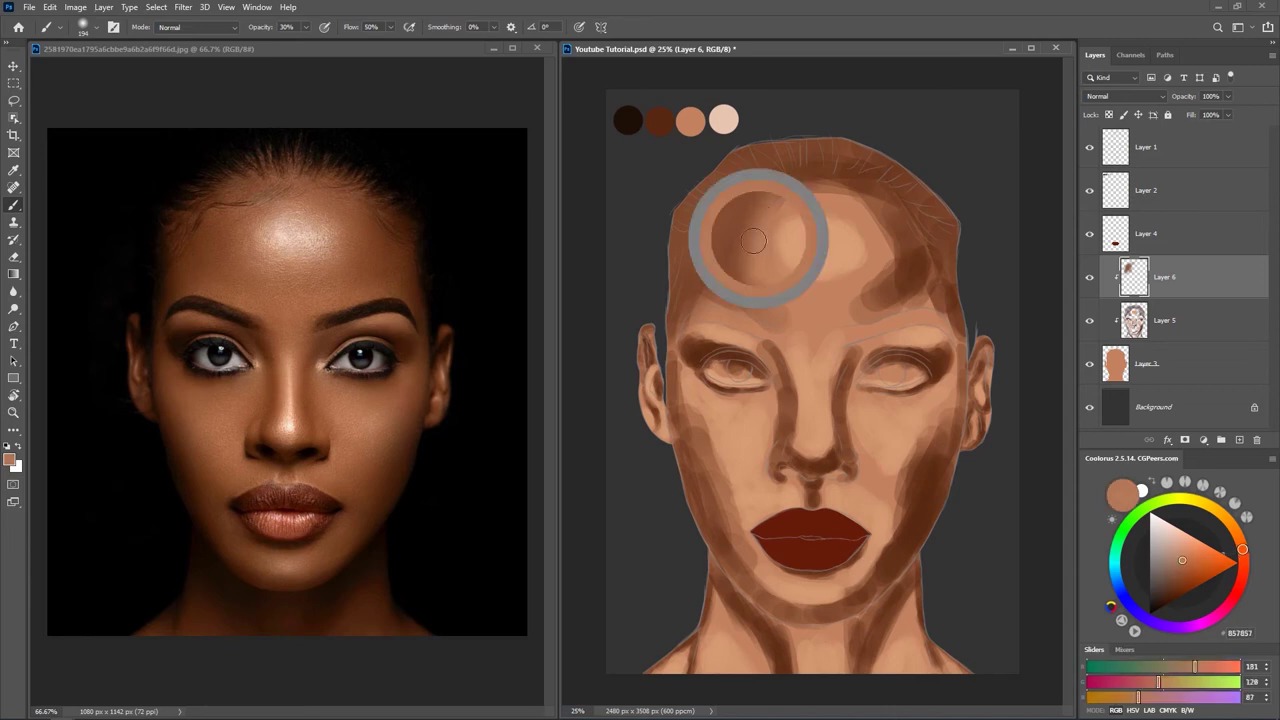
pyautogui.keyDown('alt'); pyautogui.click(738, 226); pyautogui.keyUp('alt')
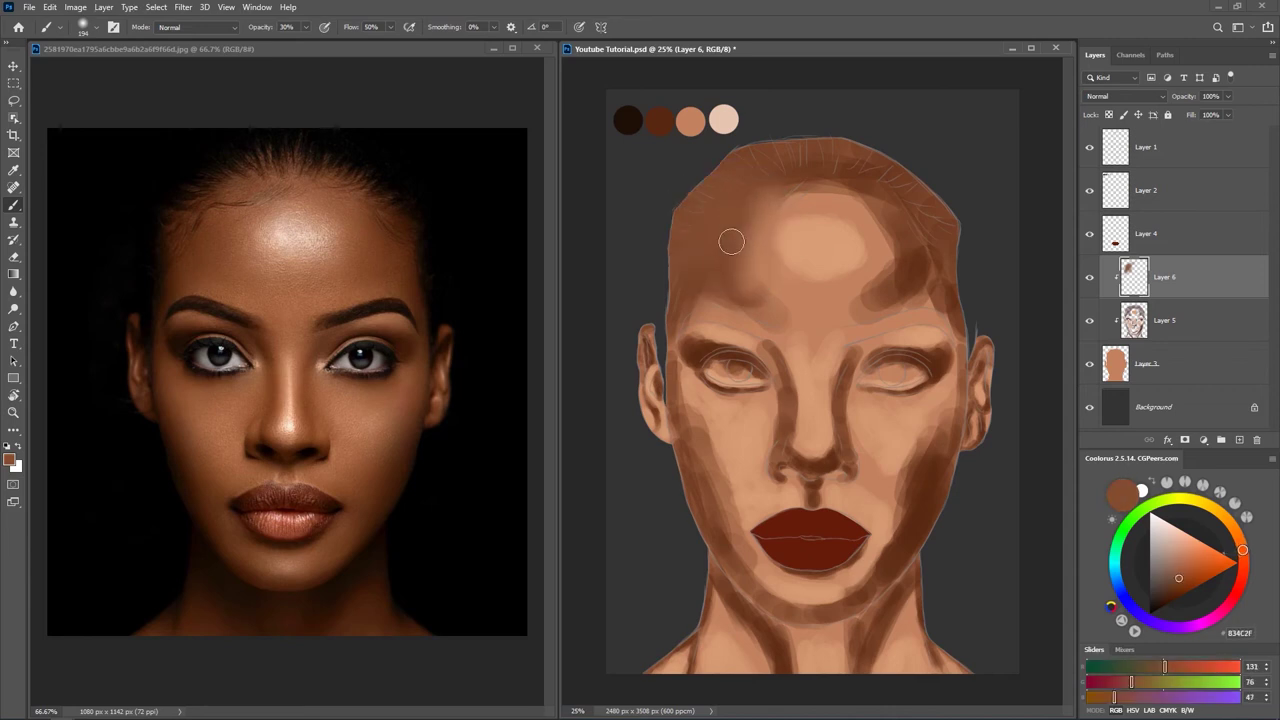
# Create a new layer, try soft test strokes in the tan and dark brown palette colors beside the head, and undo them.
pyautogui.click(1241, 438)
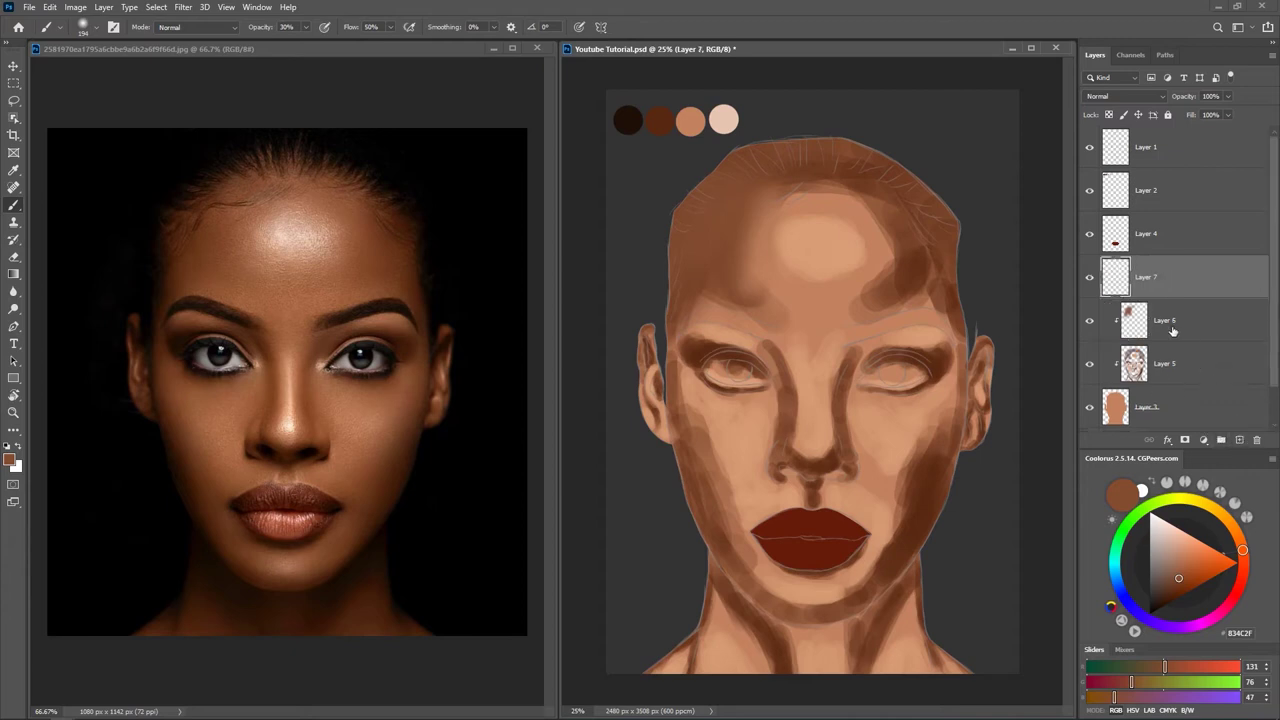
pyautogui.keyDown('alt'); pyautogui.click(699, 118); pyautogui.keyUp('alt')
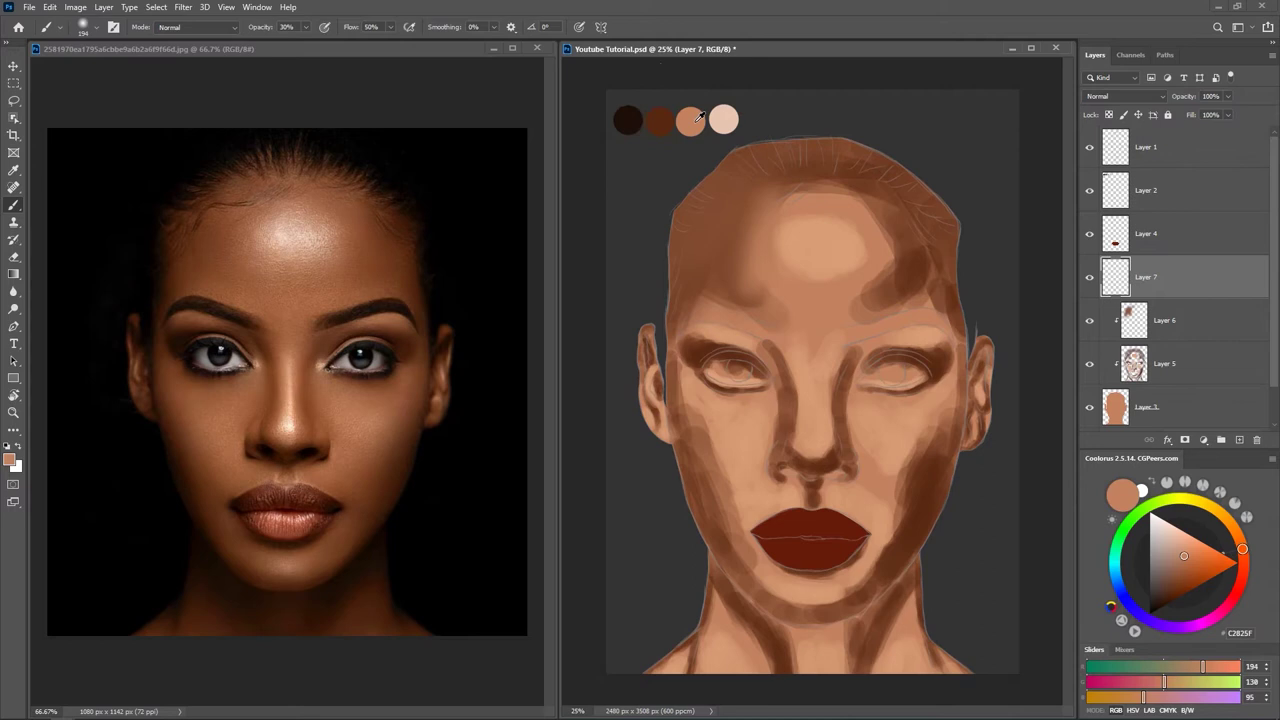
pyautogui.moveTo(618, 244)
pyautogui.mouseDown()
pyautogui.moveTo(620, 204)
pyautogui.moveTo(629, 292)
pyautogui.moveTo(623, 222)
pyautogui.moveTo(619, 274)
pyautogui.mouseUp()
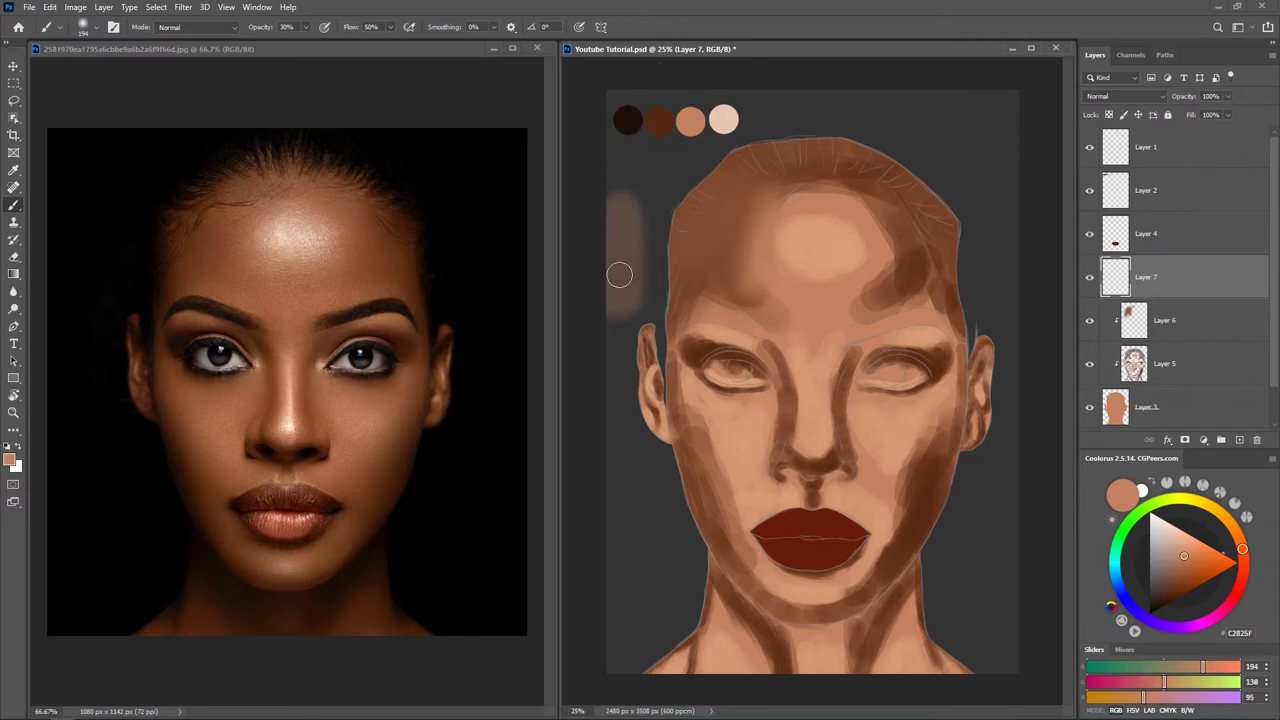
pyautogui.keyDown('alt'); pyautogui.click(662, 118); pyautogui.keyUp('alt')
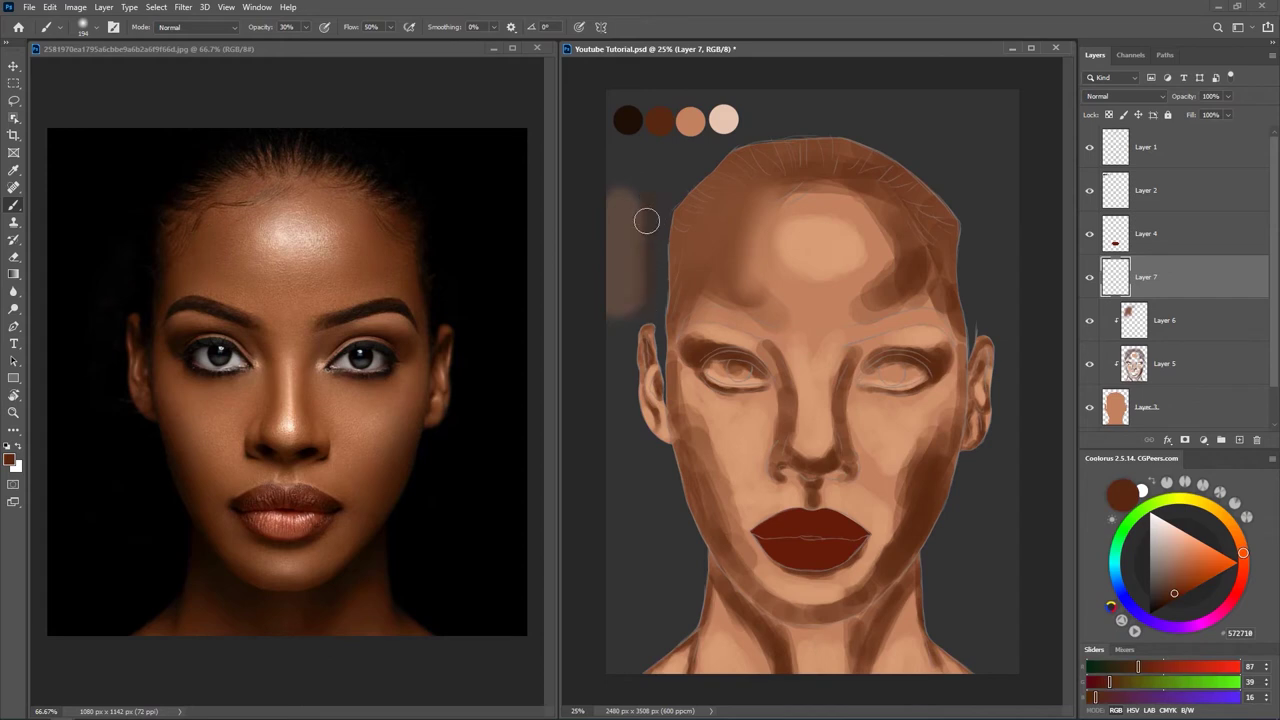
pyautogui.moveTo(654, 194)
pyautogui.mouseDown()
pyautogui.moveTo(655, 324)
pyautogui.moveTo(687, 192)
pyautogui.mouseUp()
pyautogui.rightClick(687, 192)
pyautogui.click(899, 49)
pyautogui.hotkey('ctrl', 'z')
pyautogui.hotkey('ctrl', 'z')
# Switch to the HardRound brush and paint adjoining dark brown and tan test swatches beside the head.
pyautogui.rightClick(640, 215)
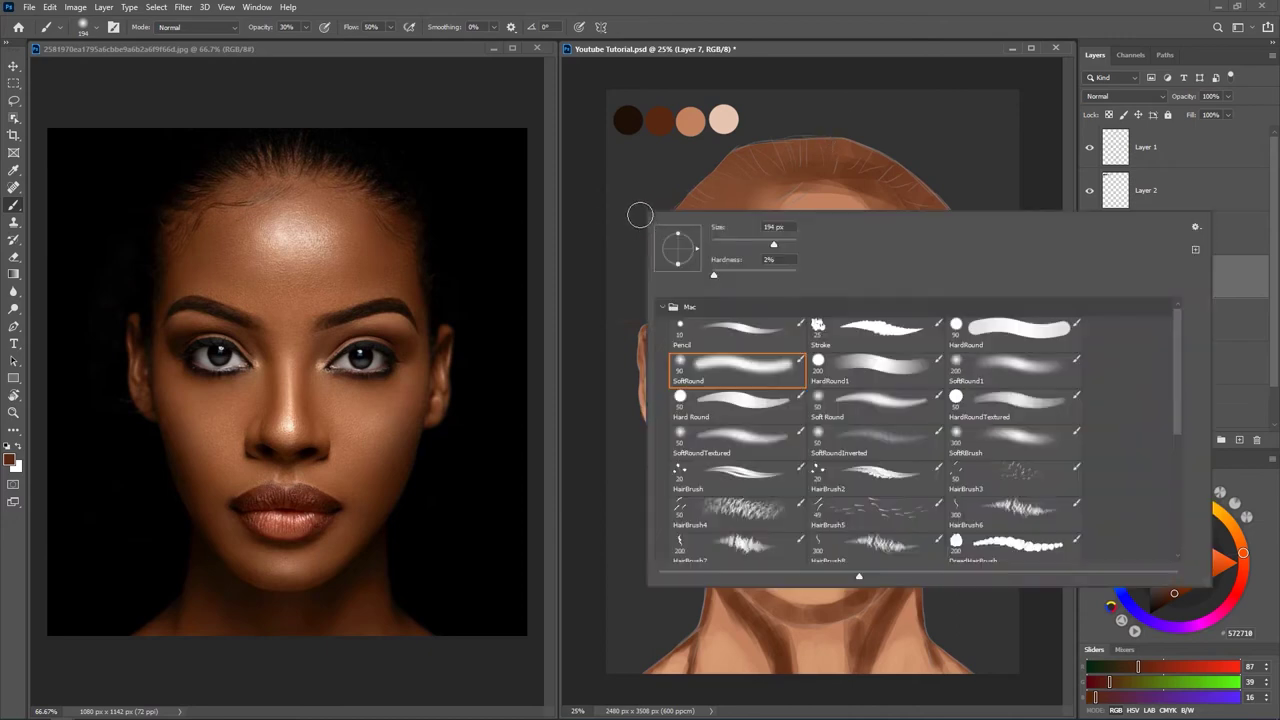
pyautogui.click(1001, 344)
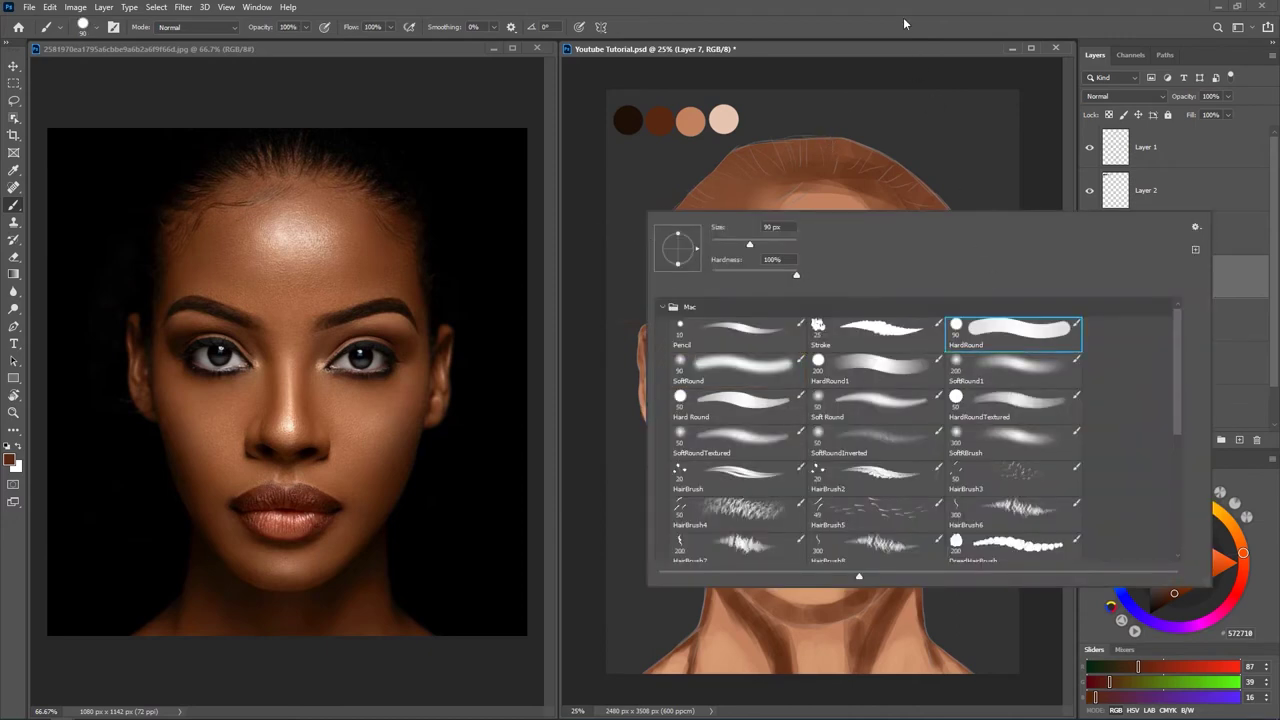
pyautogui.press('Return')
pyautogui.keyDown('alt'); pyautogui.click(662, 120); pyautogui.keyUp('alt')
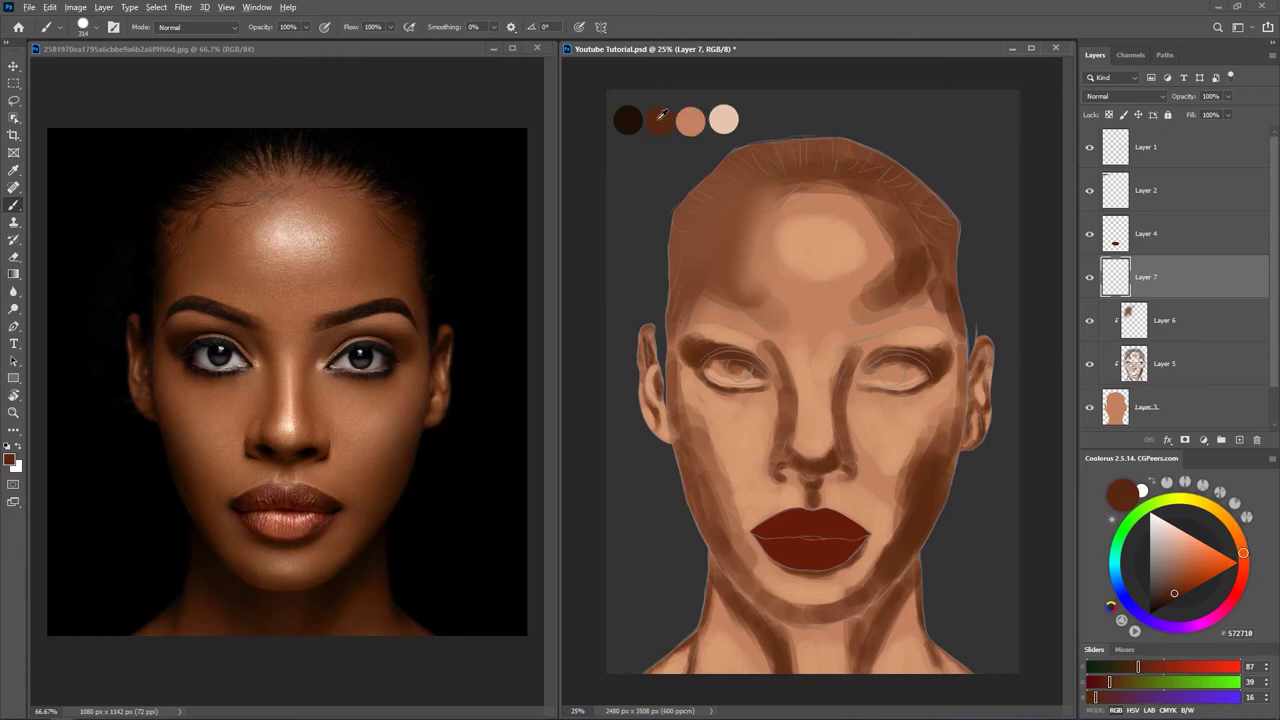
pyautogui.moveTo(632, 190); pyautogui.dragTo(632, 270)
pyautogui.keyDown('alt'); pyautogui.click(692, 118); pyautogui.keyUp('alt')
pyautogui.moveTo(684, 193); pyautogui.dragTo(674, 331)
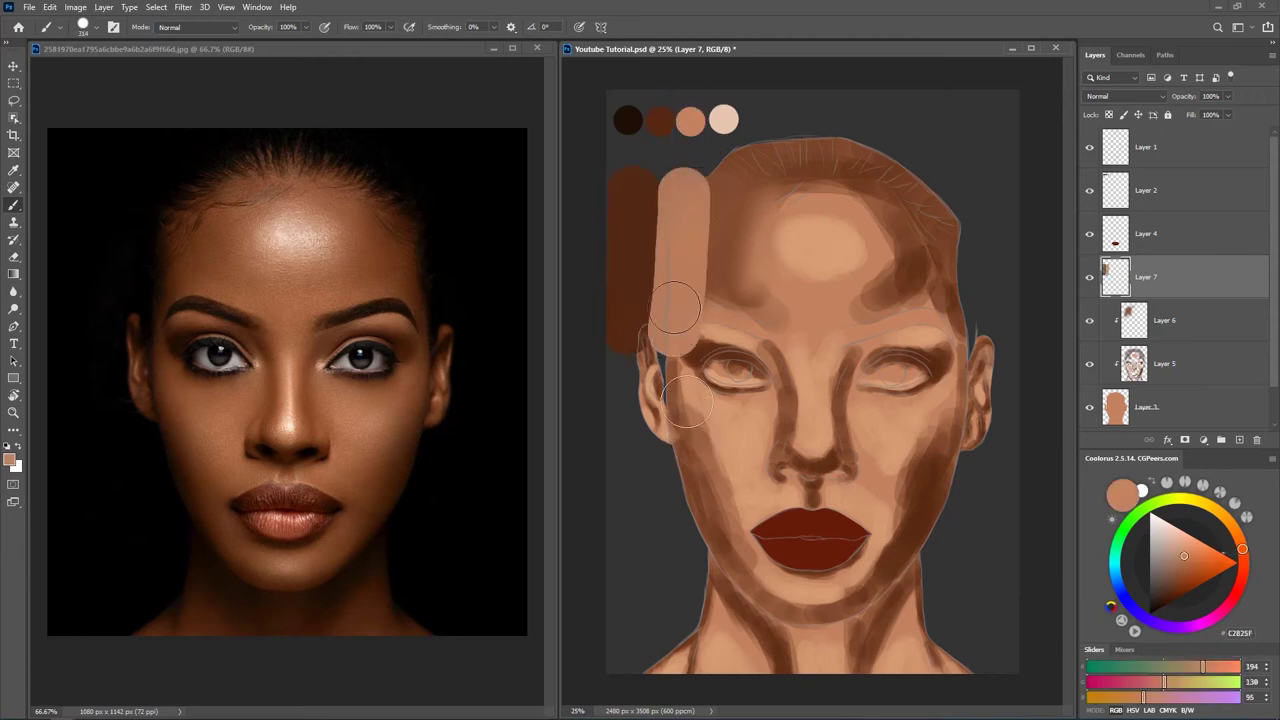
# Switch back to the SoftRound brush at 30% opacity and 50% flow and start blending the seam between the two test swatches.
pyautogui.rightClick(680, 220)
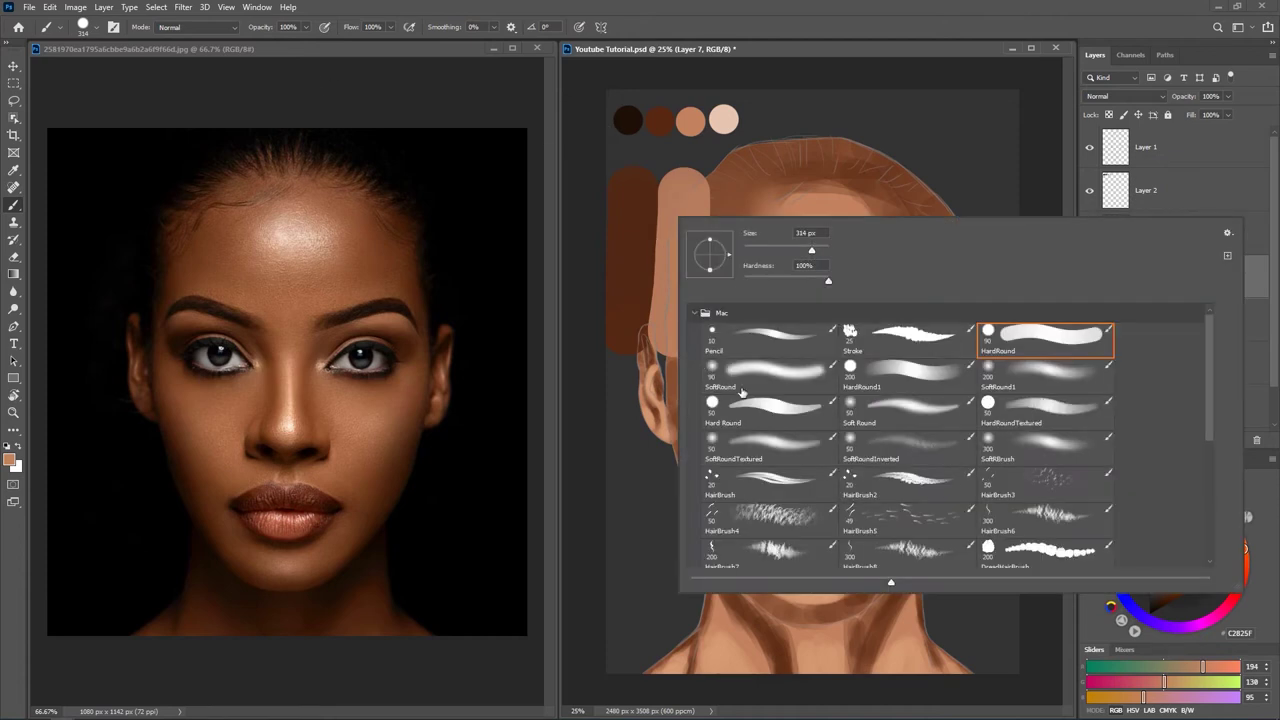
pyautogui.click(758, 376)
pyautogui.click(289, 27)
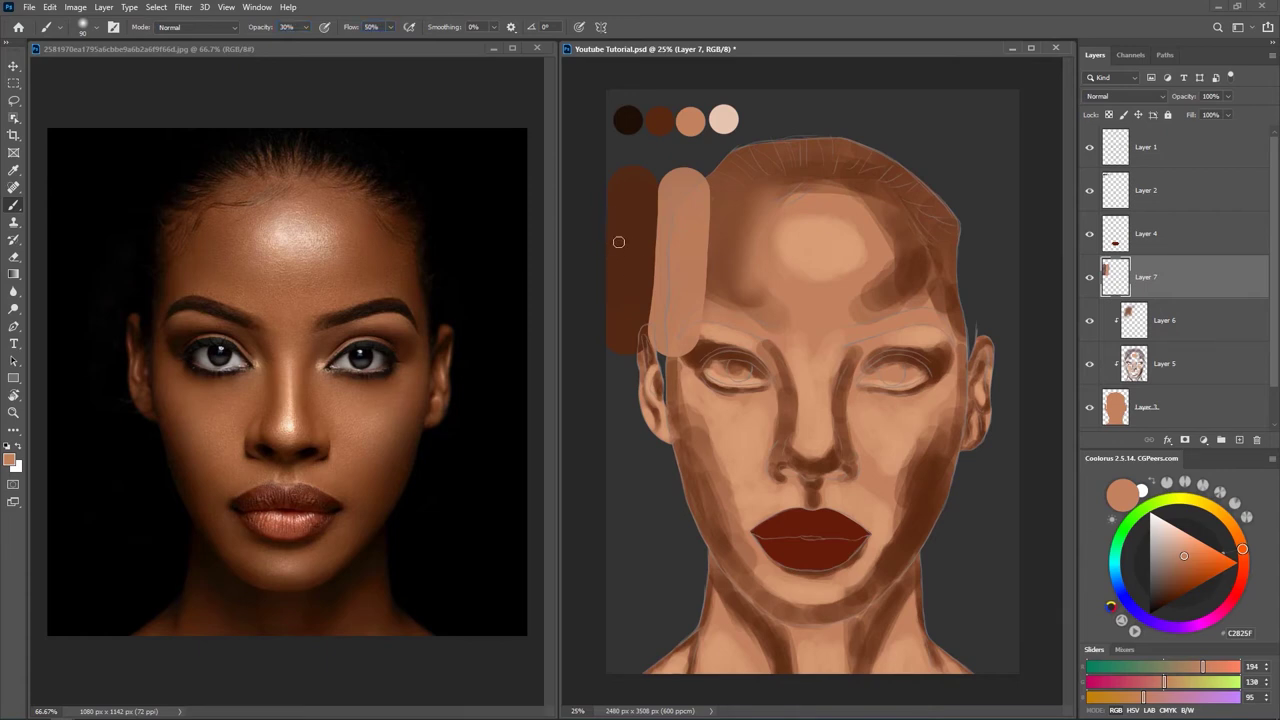
pyautogui.moveTo(628, 247); pyautogui.dragTo(640, 247)
pyautogui.keyDown('alt'); pyautogui.click(644, 245); pyautogui.keyUp('alt')
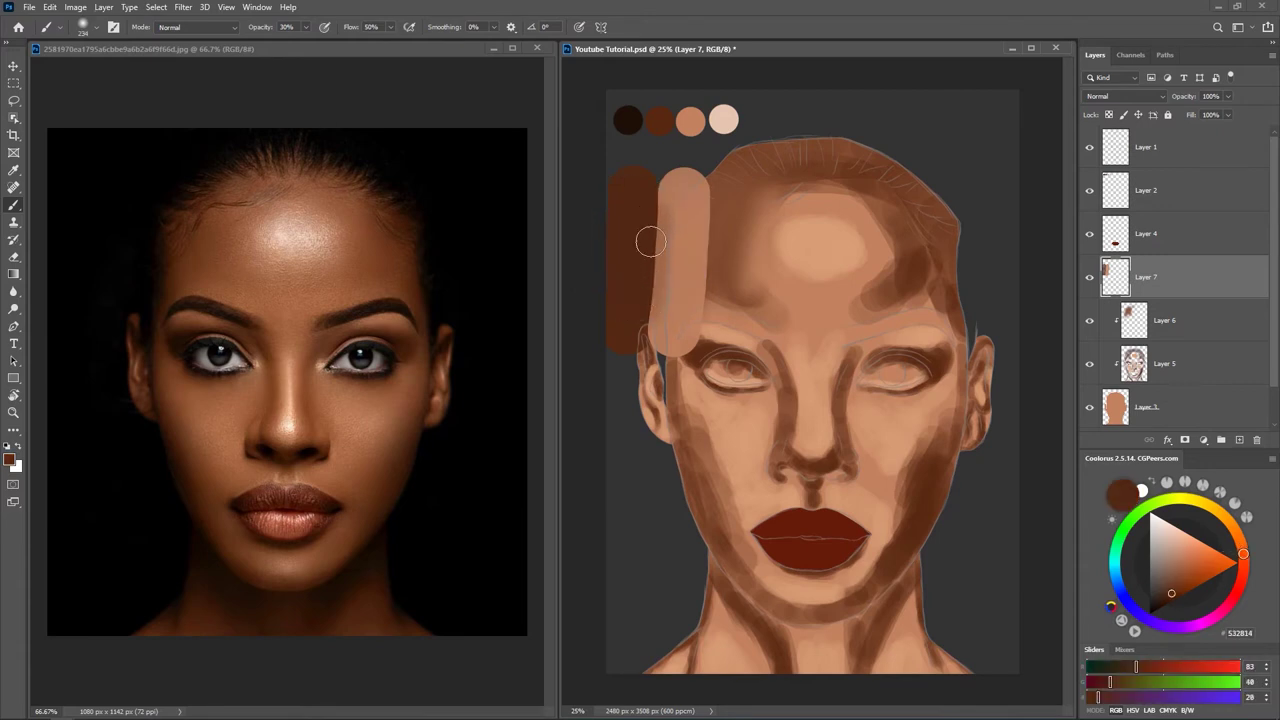
pyautogui.keyDown('alt'); pyautogui.click(678, 267); pyautogui.keyUp('alt')
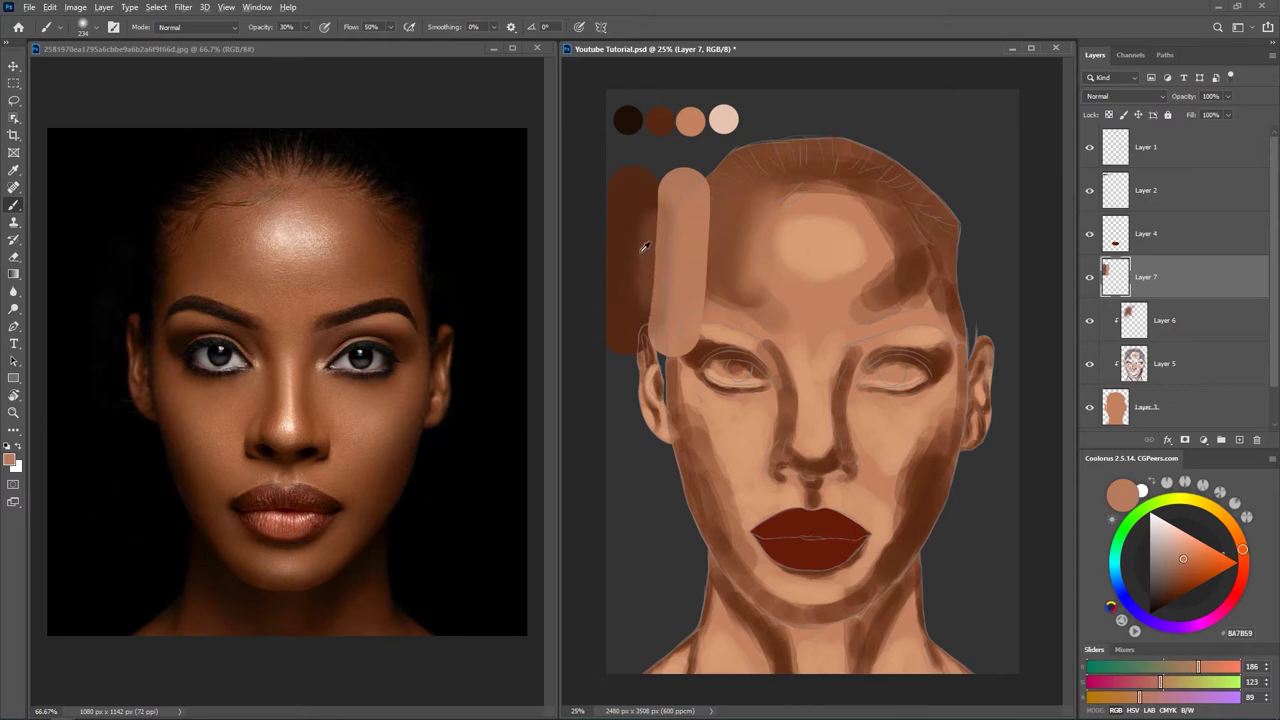
pyautogui.keyDown('alt'); pyautogui.click(643, 250); pyautogui.keyUp('alt')
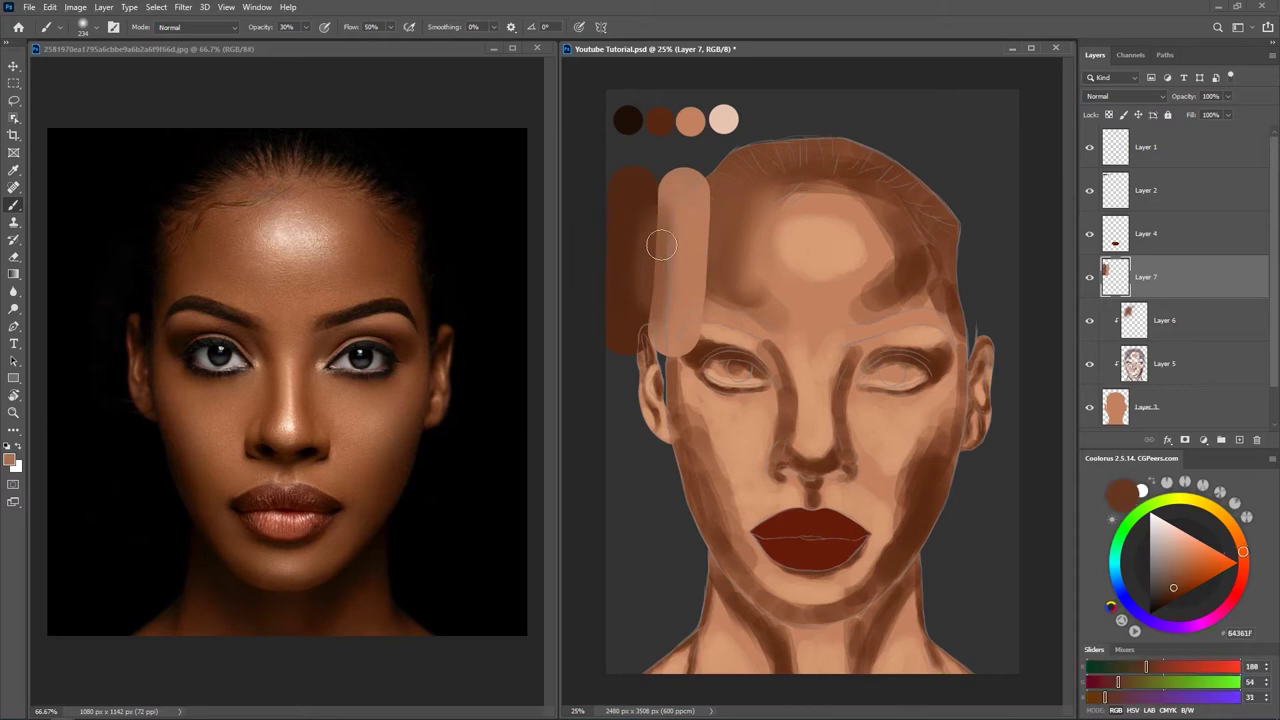
# Sample intermediate browns alternately from both sides of the swatch seam and blend them into a gradual transition.
pyautogui.keyDown('alt'); pyautogui.click(659, 275); pyautogui.keyUp('alt')
pyautogui.keyDown('alt'); pyautogui.click(643, 263); pyautogui.keyUp('alt')
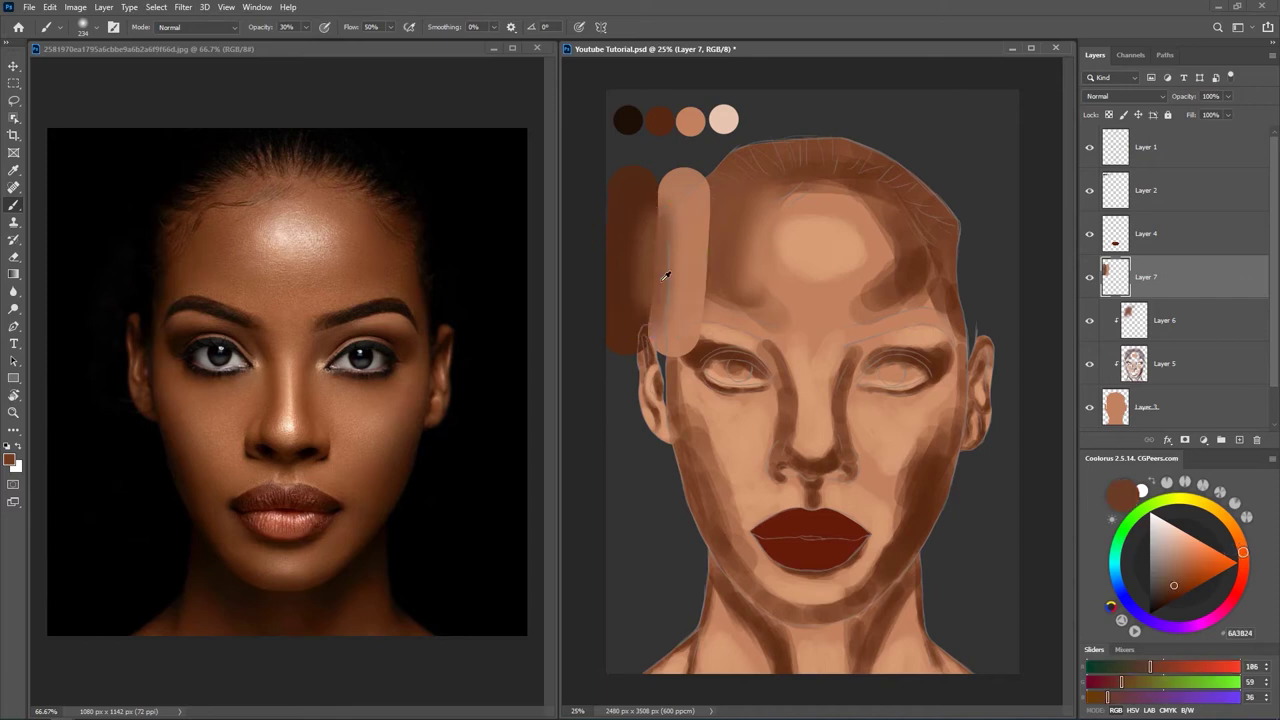
pyautogui.keyDown('alt'); pyautogui.click(665, 275); pyautogui.keyUp('alt')
pyautogui.keyDown('alt'); pyautogui.click(634, 262); pyautogui.keyUp('alt')
pyautogui.keyDown('alt'); pyautogui.click(678, 259); pyautogui.keyUp('alt')
pyautogui.keyDown('alt'); pyautogui.click(631, 252); pyautogui.keyUp('alt')
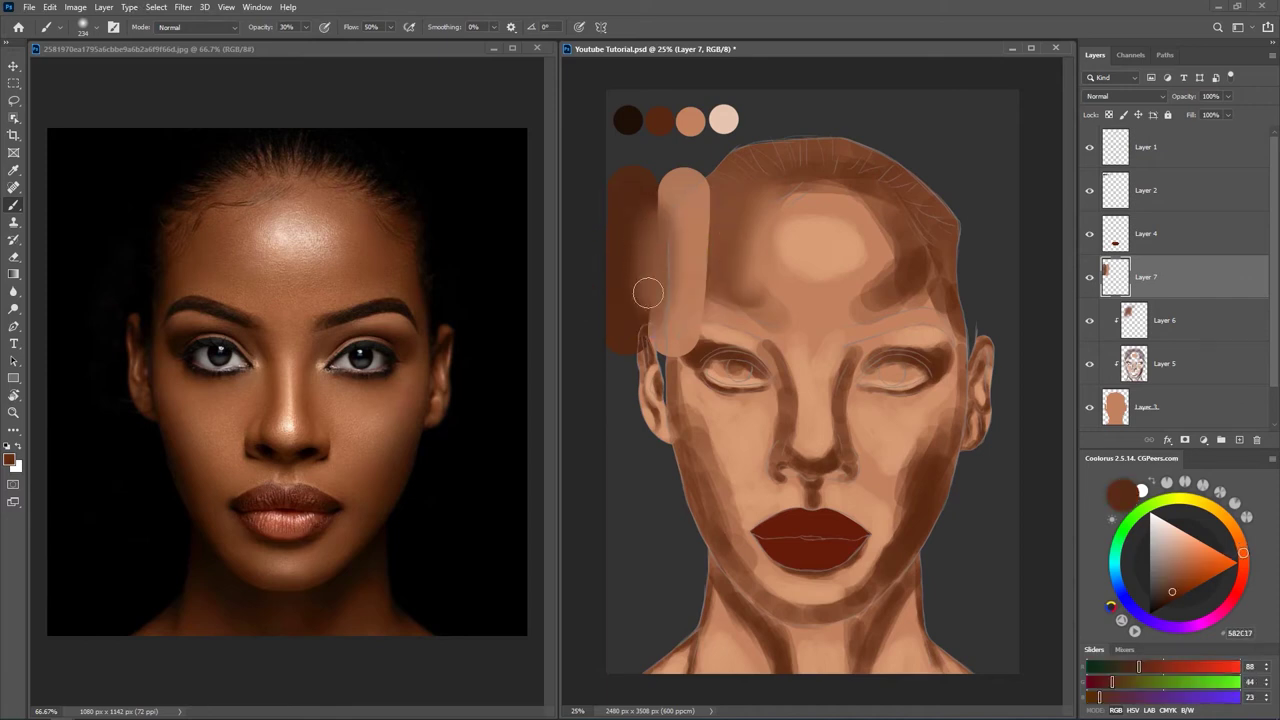
# Smooth the swatch transition further with sampled tan and dark brown tones, and delete the test layer.
pyautogui.keyDown('alt'); pyautogui.click(670, 250); pyautogui.keyUp('alt')
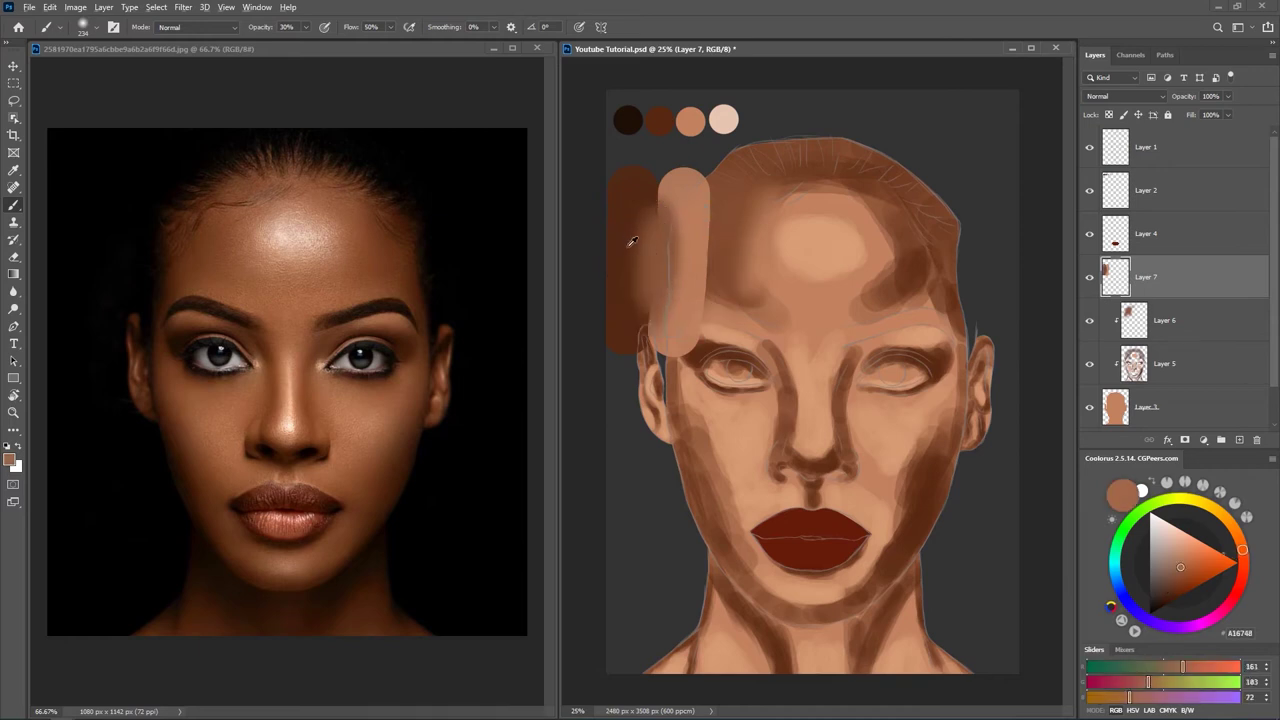
pyautogui.keyDown('alt'); pyautogui.click(631, 241); pyautogui.keyUp('alt')
pyautogui.keyDown('alt'); pyautogui.click(684, 253); pyautogui.keyUp('alt')
pyautogui.keyDown('alt'); pyautogui.click(632, 270); pyautogui.keyUp('alt')
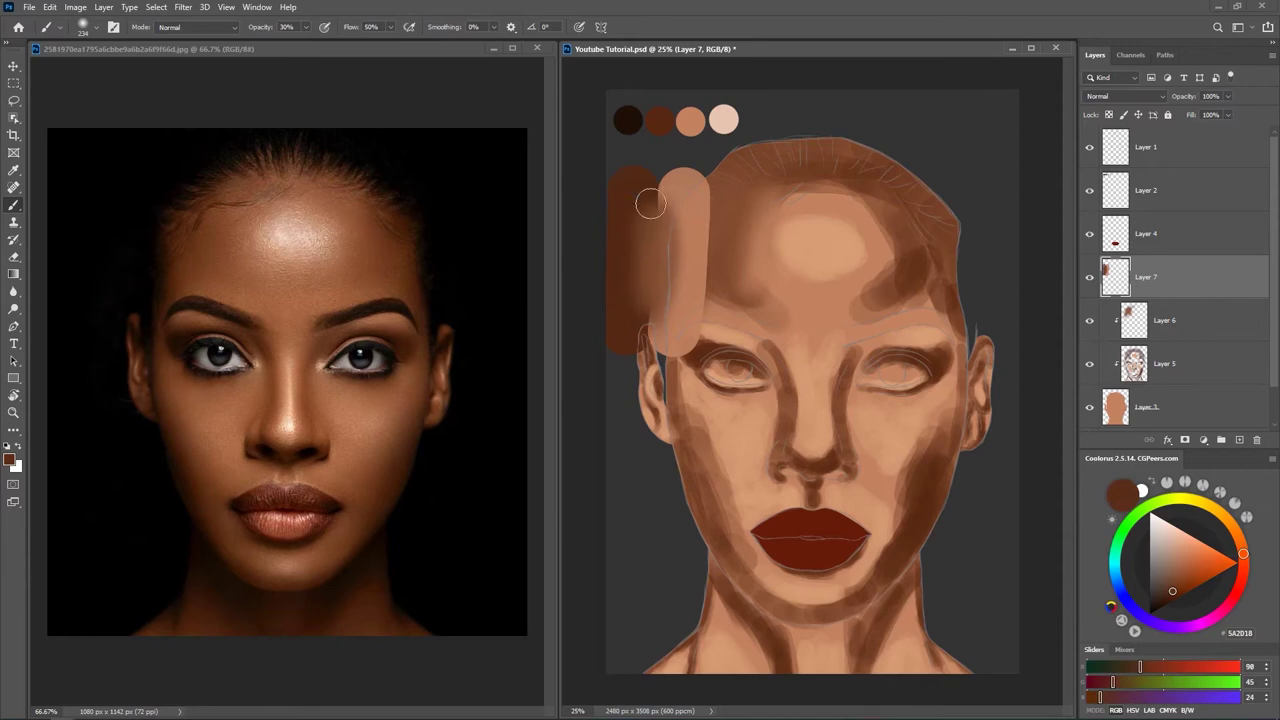
pyautogui.keyDown('alt'); pyautogui.click(686, 256); pyautogui.keyUp('alt')
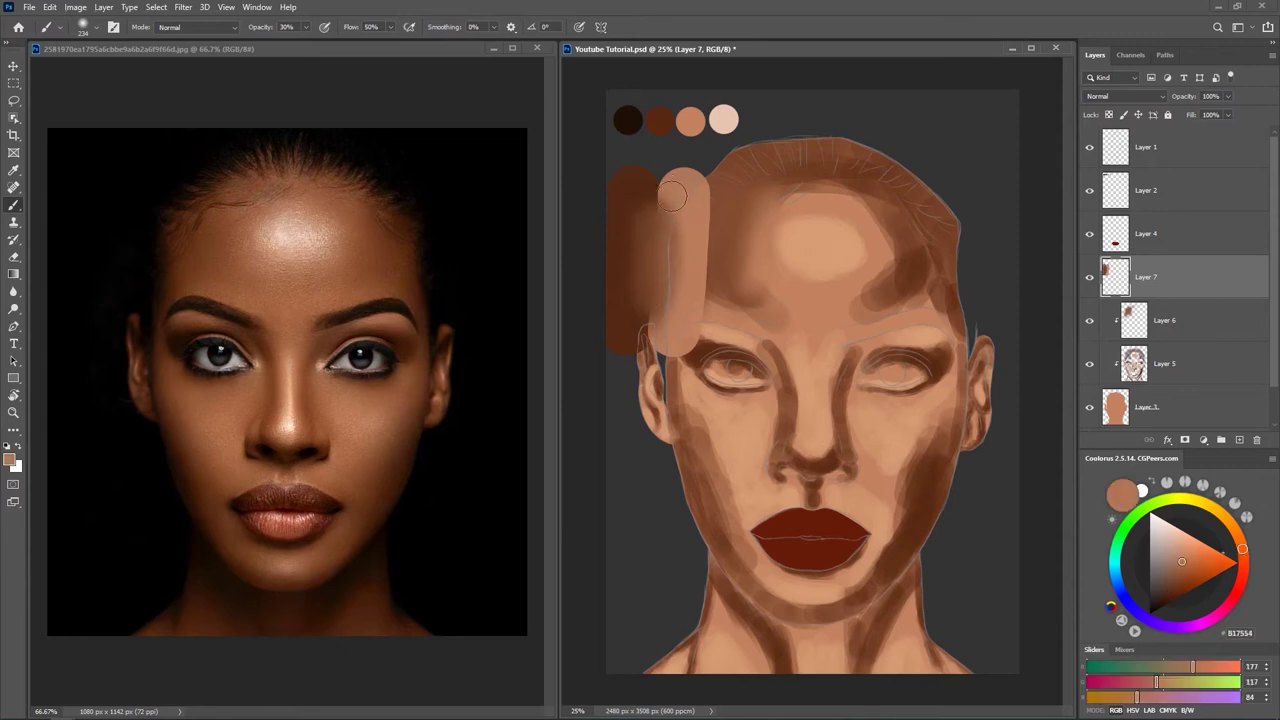
pyautogui.keyDown('alt'); pyautogui.click(633, 286); pyautogui.keyUp('alt')
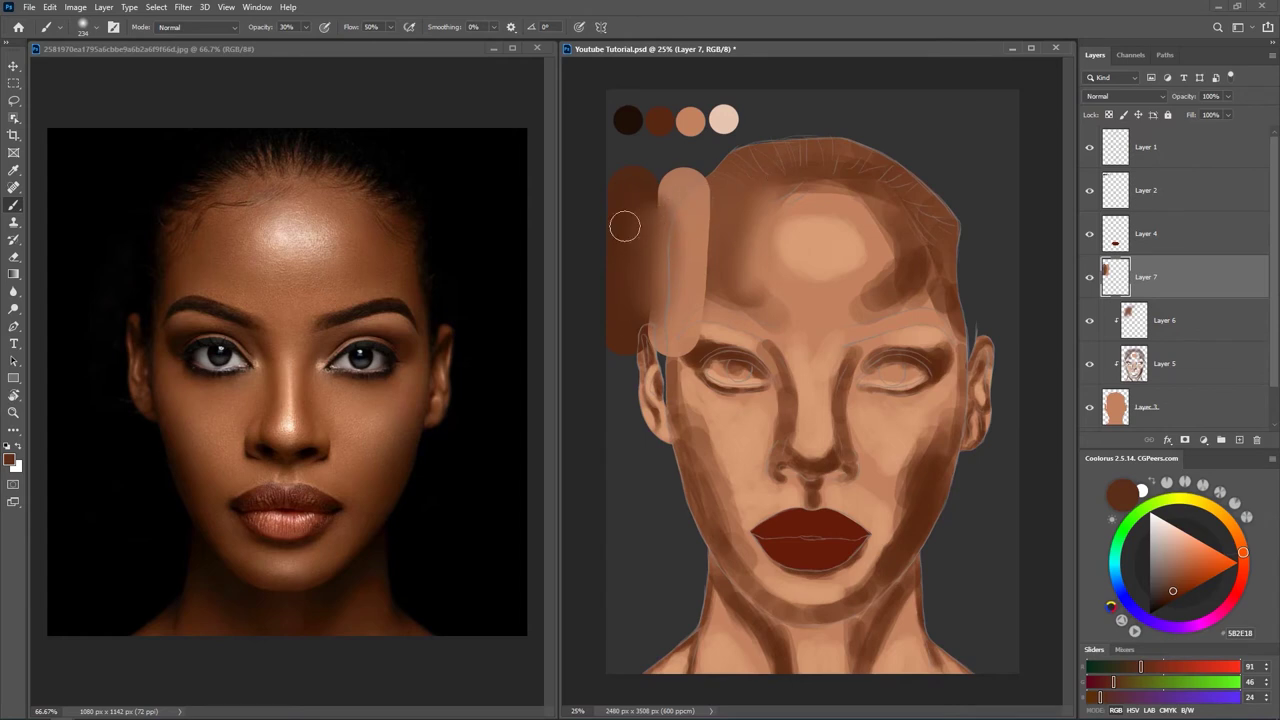
pyautogui.moveTo(1207, 277)
pyautogui.mouseDown()
pyautogui.moveTo(1200, 410)
pyautogui.moveTo(1257, 440)
pyautogui.mouseUp()
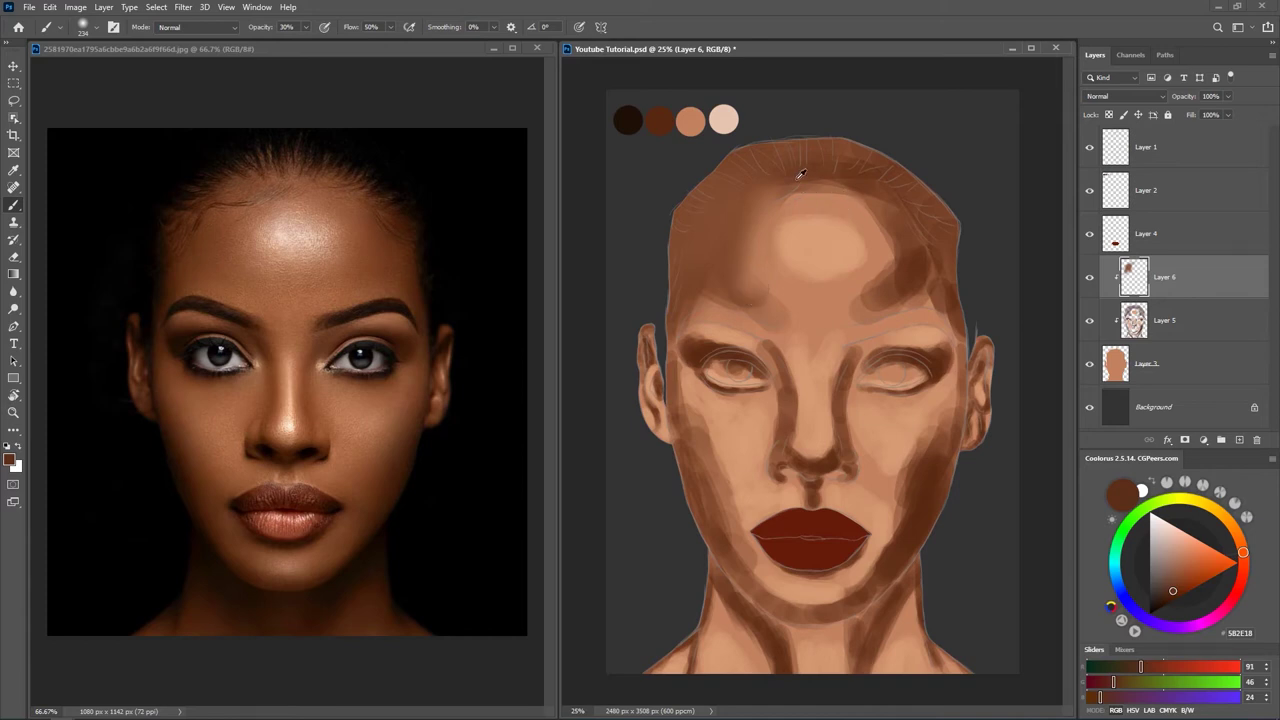
# Sample the forehead's light tan and hairline browns on Layer 6 and blend the highlight's upper edge into the hairline.
pyautogui.keyDown('alt'); pyautogui.click(816, 210); pyautogui.keyUp('alt')
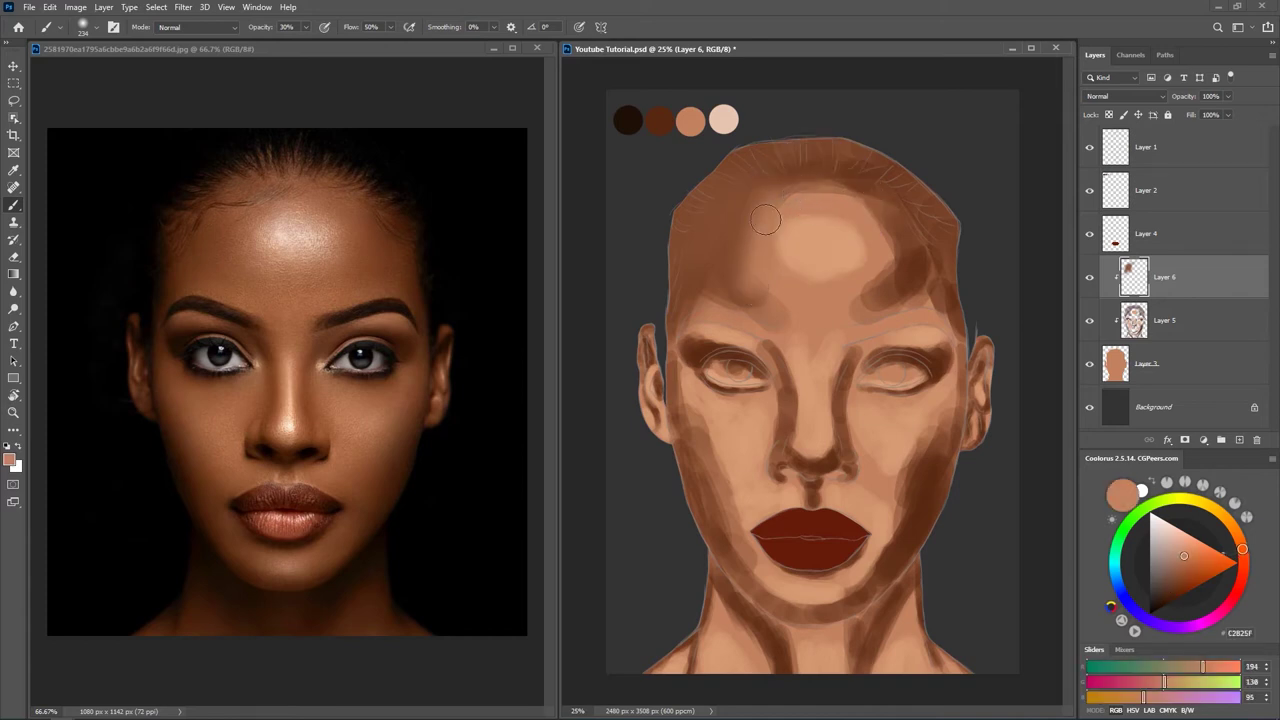
pyautogui.moveTo(815, 193)
pyautogui.mouseDown()
pyautogui.moveTo(778, 225)
pyautogui.moveTo(789, 189)
pyautogui.mouseUp()
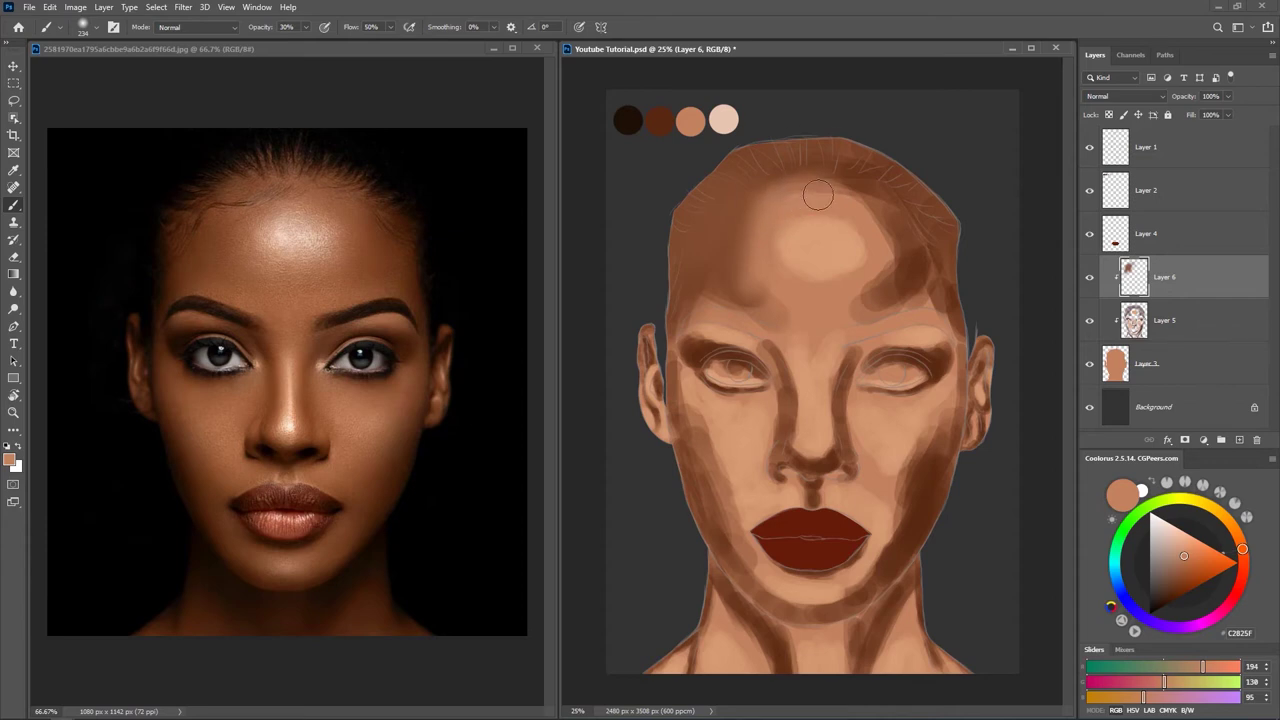
pyautogui.keyDown('alt'); pyautogui.click(827, 163); pyautogui.keyUp('alt')
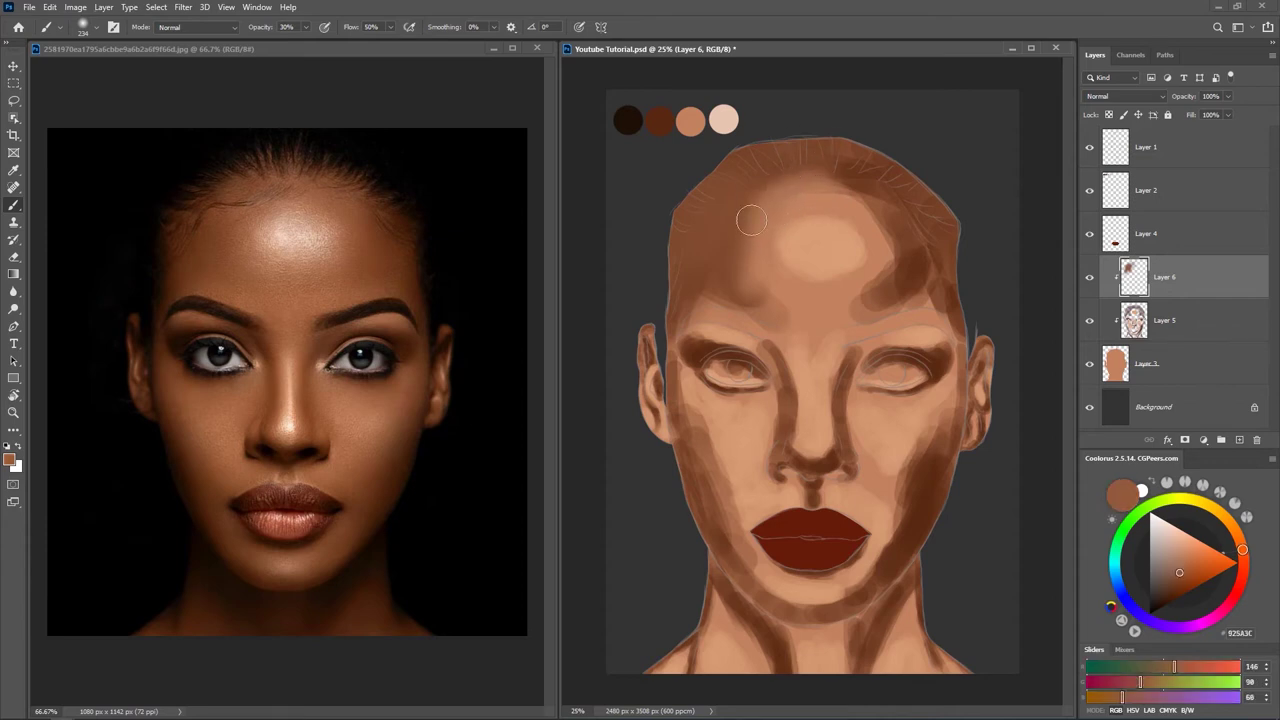
pyautogui.keyDown('alt'); pyautogui.click(762, 157); pyautogui.keyUp('alt')
pyautogui.keyDown('alt'); pyautogui.click(760, 157); pyautogui.keyUp('alt')
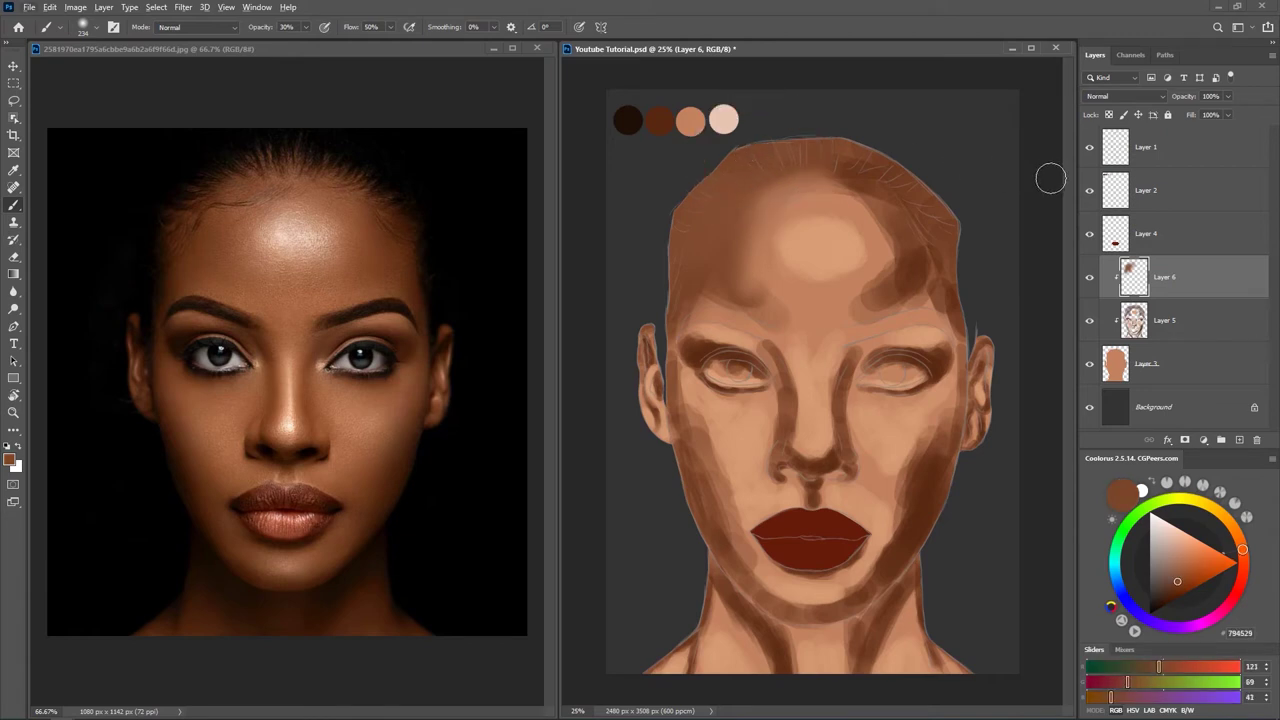
# Hide the line sketch on Layer 1 and blend the top of the forehead with sampled light and mid browns.
pyautogui.click(1090, 150)
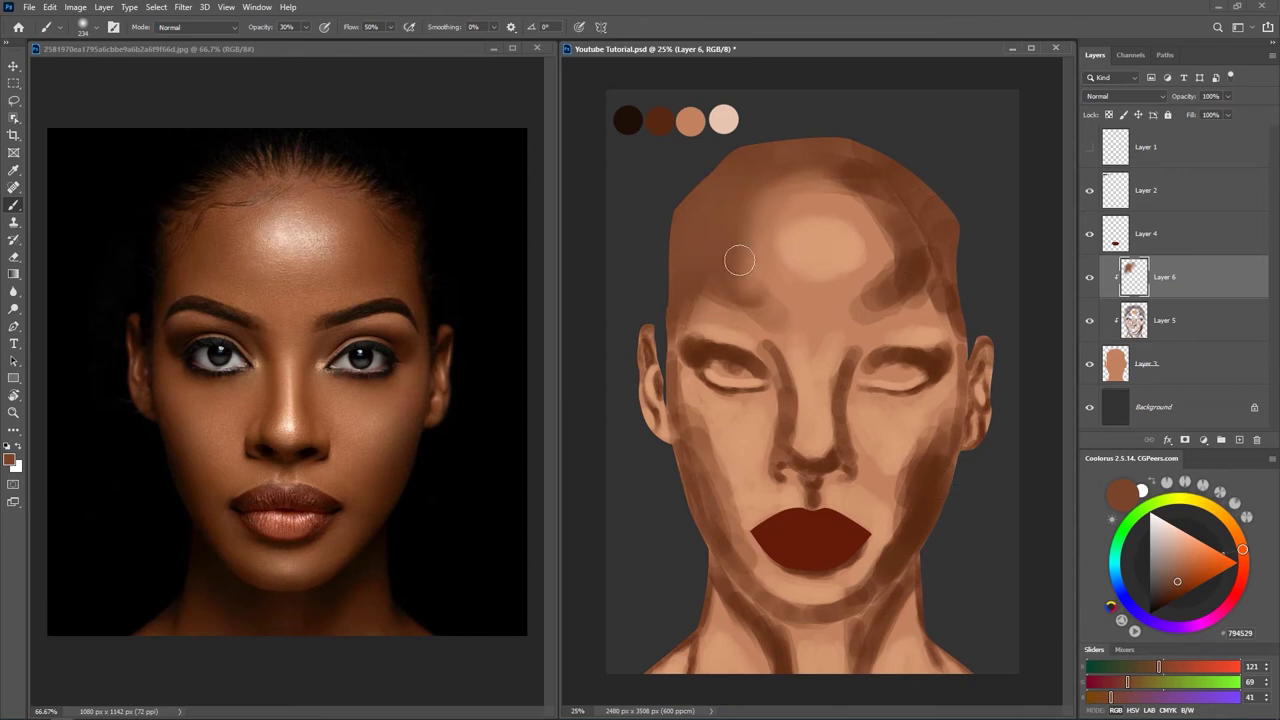
pyautogui.keyDown('alt'); pyautogui.click(739, 196); pyautogui.keyUp('alt')
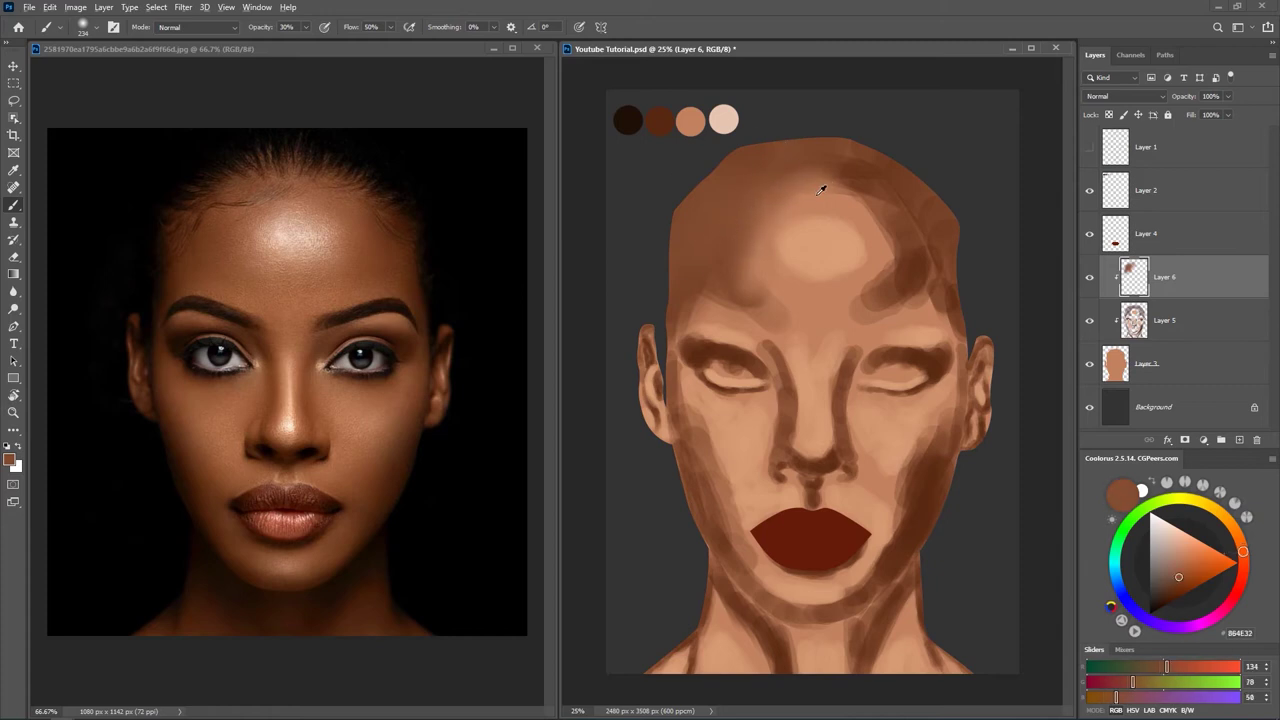
pyautogui.keyDown('alt'); pyautogui.click(818, 192); pyautogui.keyUp('alt')
pyautogui.keyDown('alt'); pyautogui.click(840, 165); pyautogui.keyUp('alt')
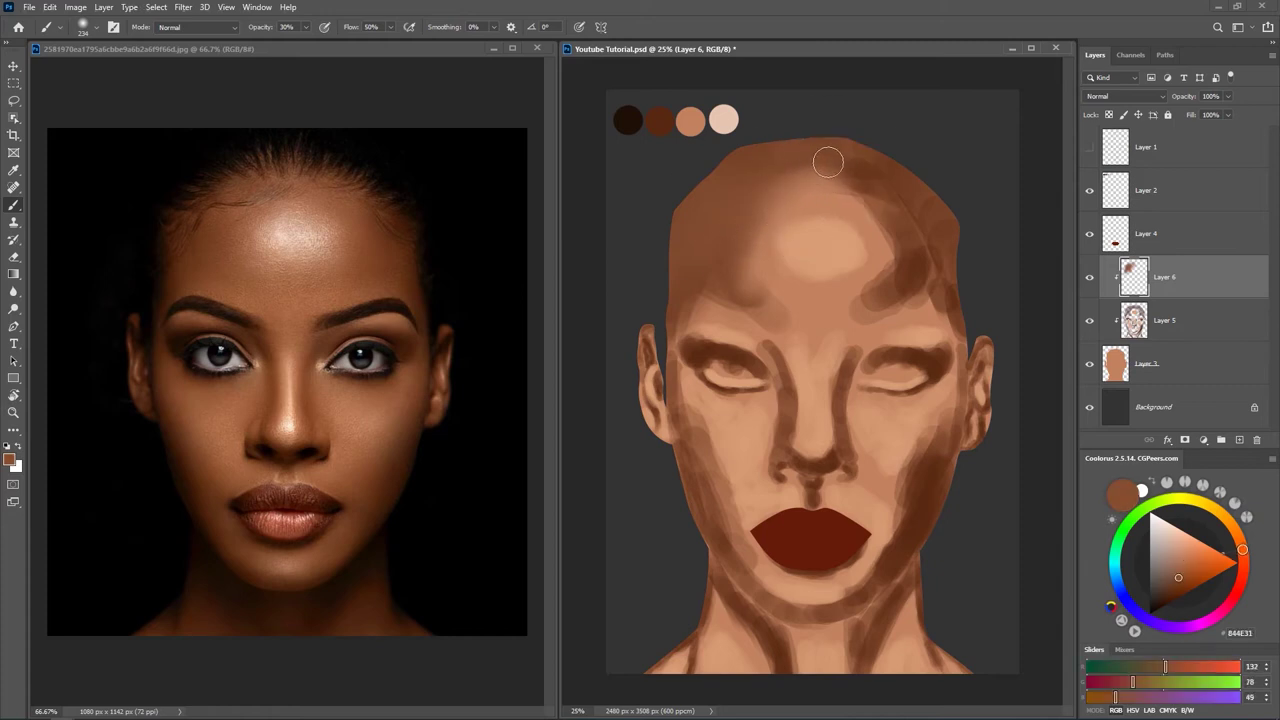
pyautogui.keyDown('alt'); pyautogui.click(825, 152); pyautogui.keyUp('alt')
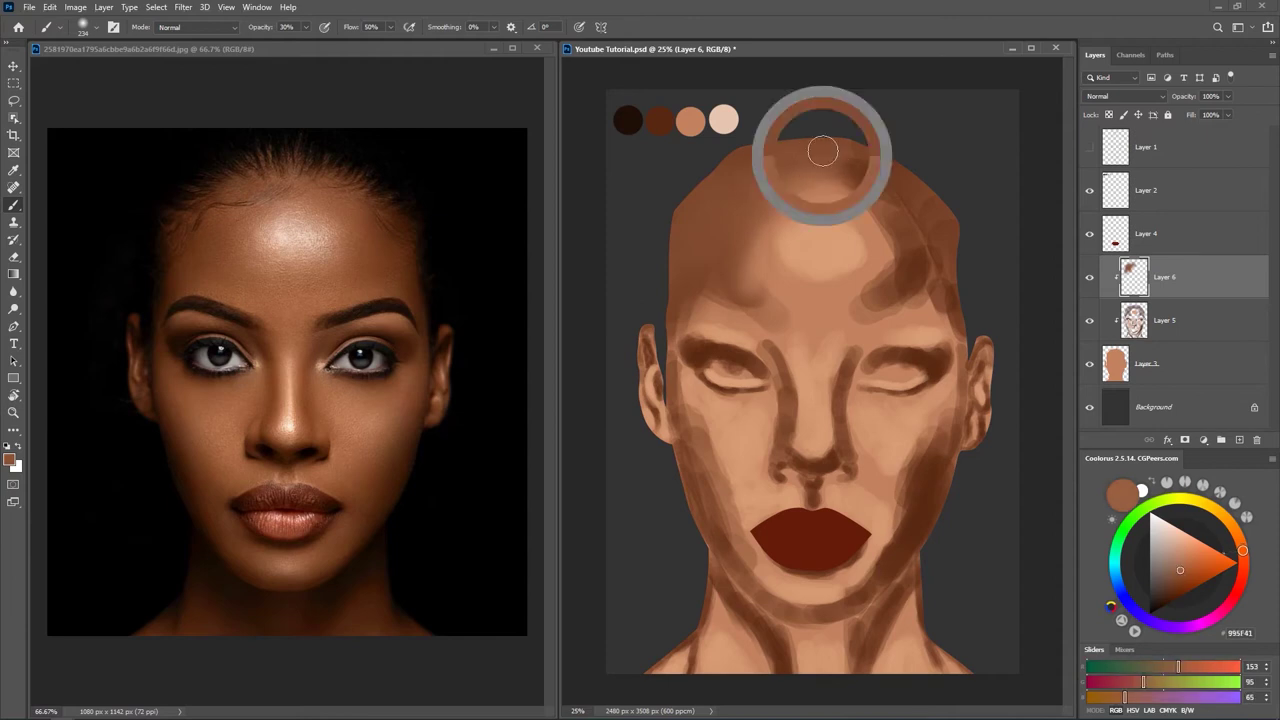
# Sample browns from the upper right forehead and paint over the dark patches along the right hairline.
pyautogui.keyDown('alt'); pyautogui.click(873, 180); pyautogui.keyUp('alt')
pyautogui.keyDown('alt'); pyautogui.click(884, 187); pyautogui.keyUp('alt')
pyautogui.moveTo(833, 152); pyautogui.dragTo(909, 203)
pyautogui.keyDown('alt'); pyautogui.click(900, 204); pyautogui.keyUp('alt')
pyautogui.moveTo(827, 155)
pyautogui.mouseDown()
pyautogui.moveTo(926, 208)
pyautogui.moveTo(884, 178)
pyautogui.mouseUp()
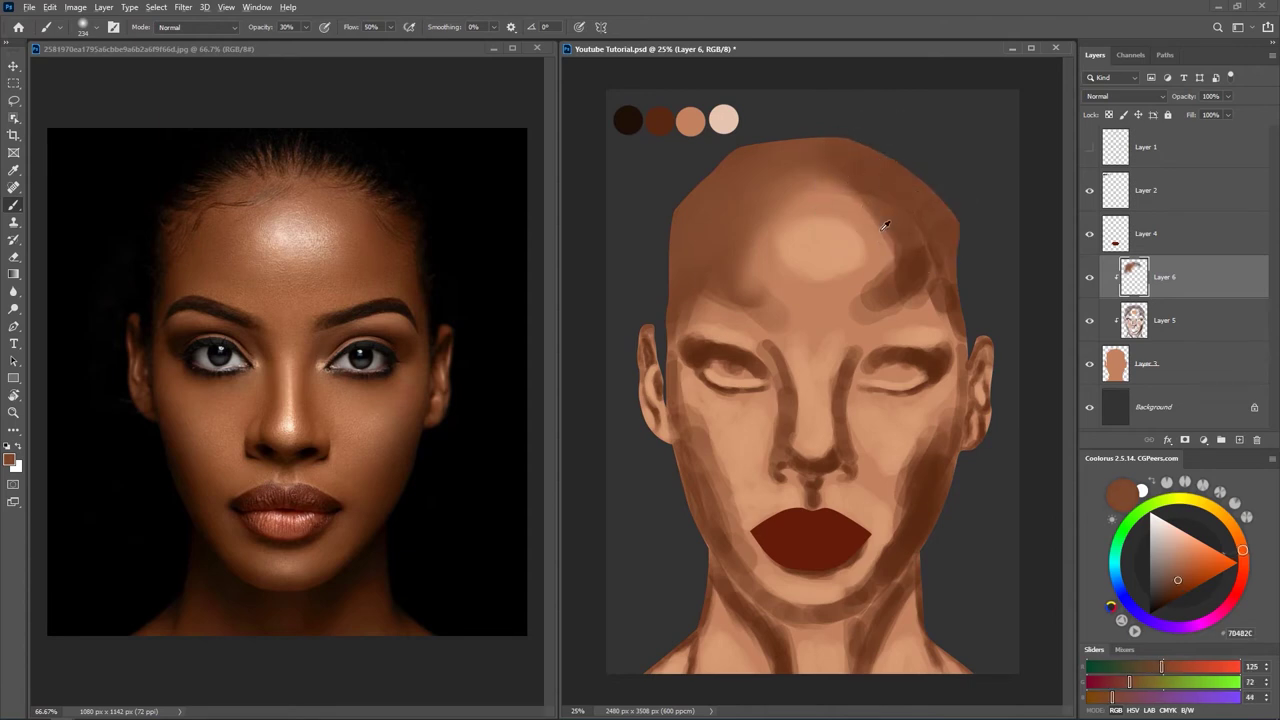
# Sample tan and brown tones around the forehead and soften the highlight's upper right edge into the surrounding skin.
pyautogui.keyDown('alt'); pyautogui.click(881, 233); pyautogui.keyUp('alt')
pyautogui.keyDown('alt'); pyautogui.click(839, 189); pyautogui.keyUp('alt')
pyautogui.moveTo(883, 245)
pyautogui.mouseDown()
pyautogui.moveTo(836, 195)
pyautogui.moveTo(878, 224)
pyautogui.moveTo(774, 224)
pyautogui.moveTo(865, 206)
pyautogui.moveTo(754, 232)
pyautogui.moveTo(883, 239)
pyautogui.mouseUp()
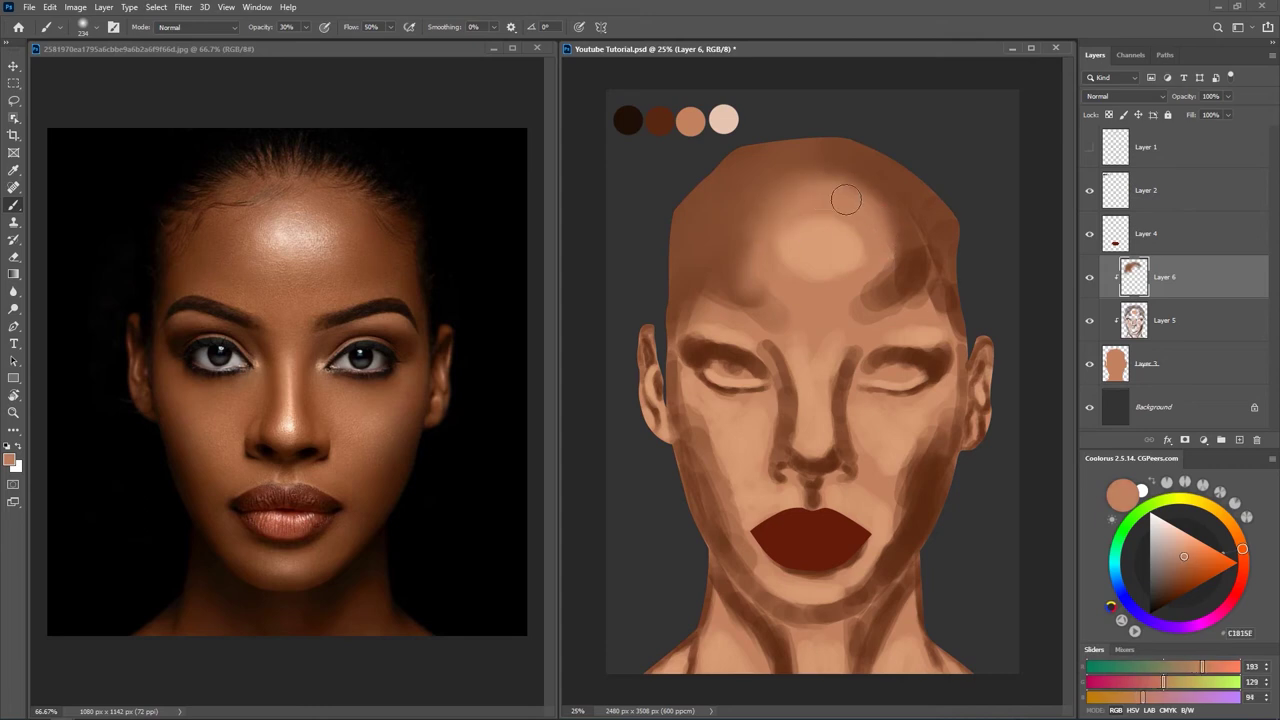
pyautogui.keyDown('alt'); pyautogui.click(896, 222); pyautogui.keyUp('alt')
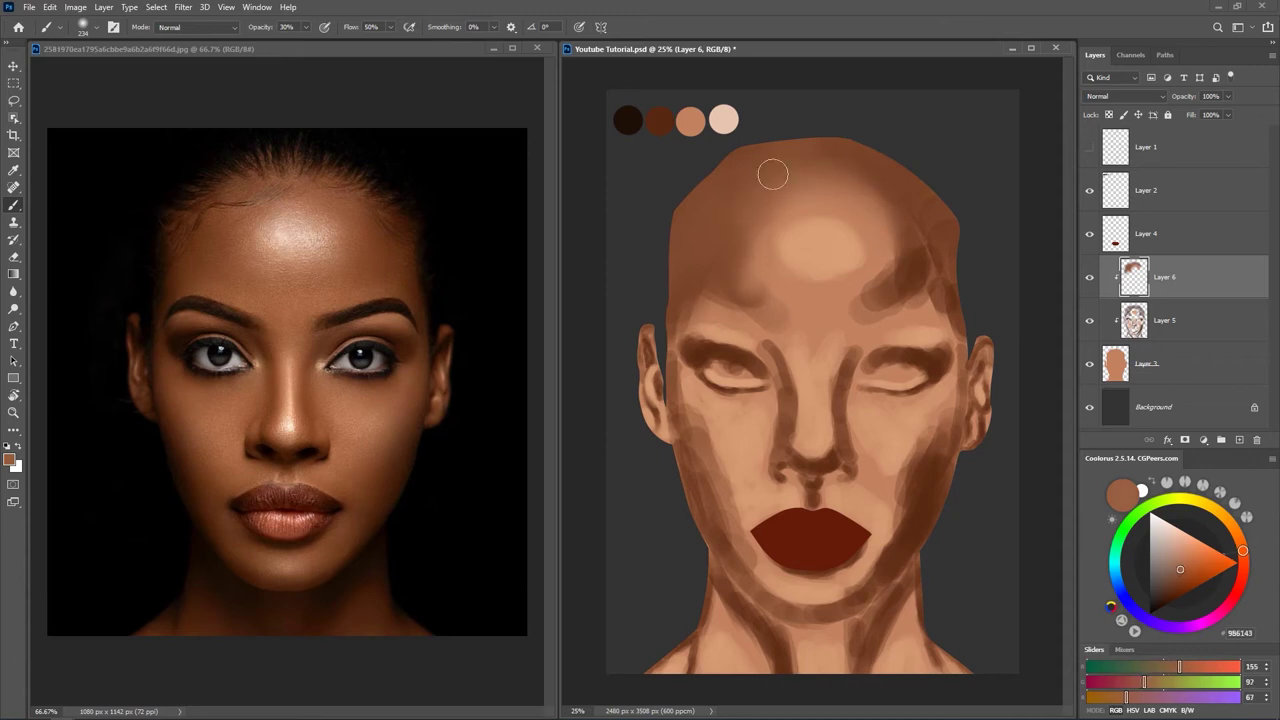
pyautogui.keyDown('alt'); pyautogui.click(718, 230); pyautogui.keyUp('alt')
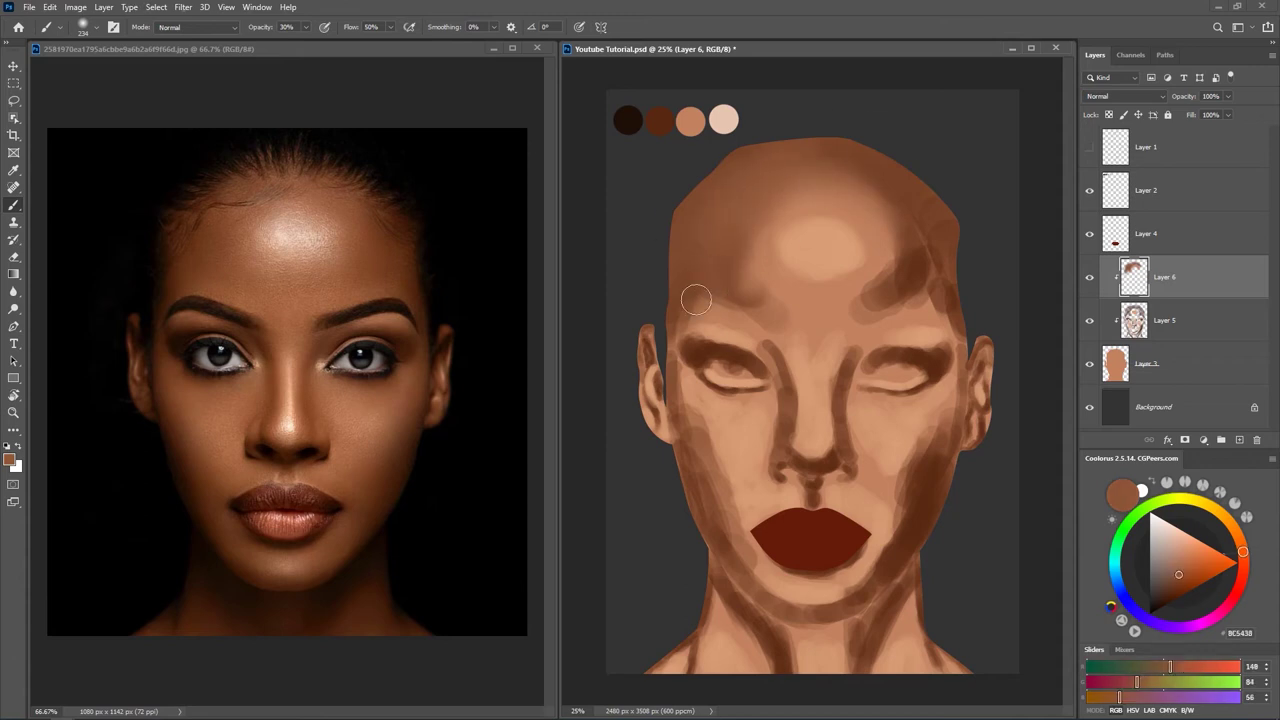
# Sample browns and tans from the forehead on Layer 6 and blend the dark shading above the left brow into the surrounding skin.
pyautogui.keyDown('alt'); pyautogui.click(713, 229); pyautogui.keyUp('alt')
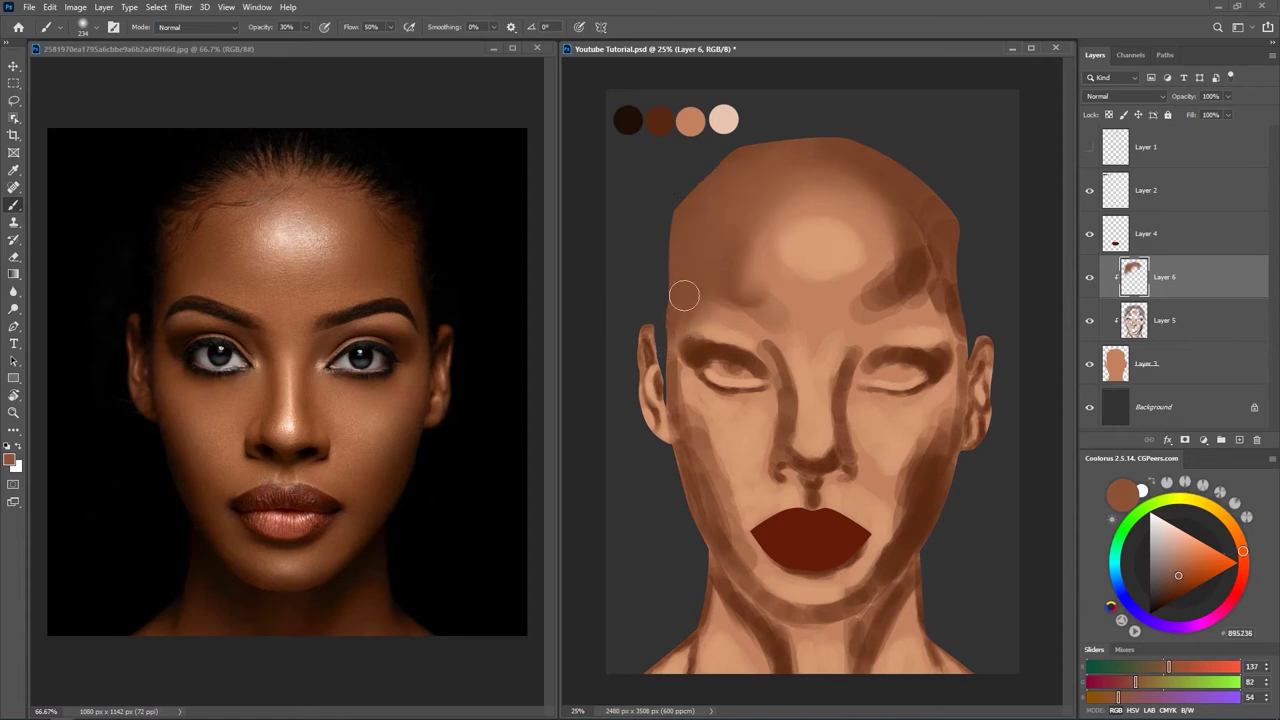
pyautogui.keyDown('alt'); pyautogui.click(800, 291); pyautogui.keyUp('alt')
pyautogui.keyDown('alt'); pyautogui.click(760, 308); pyautogui.keyUp('alt')
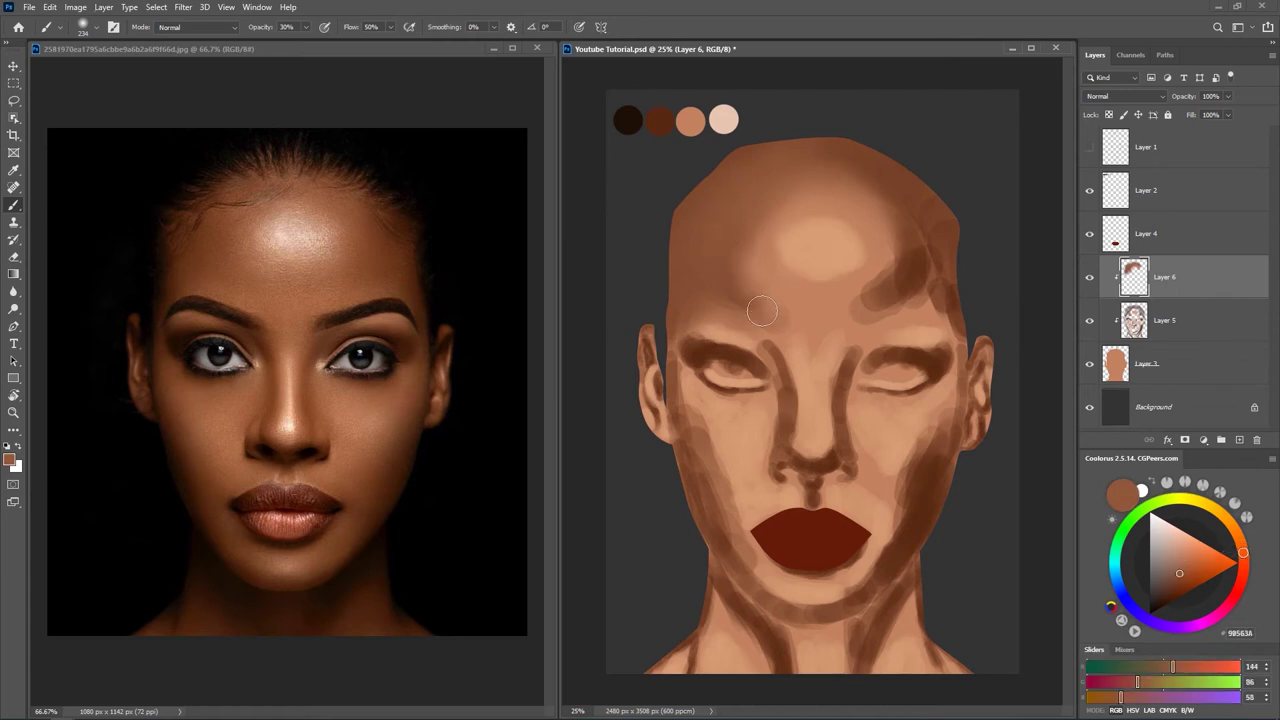
pyautogui.keyDown('alt'); pyautogui.click(752, 310); pyautogui.keyUp('alt')
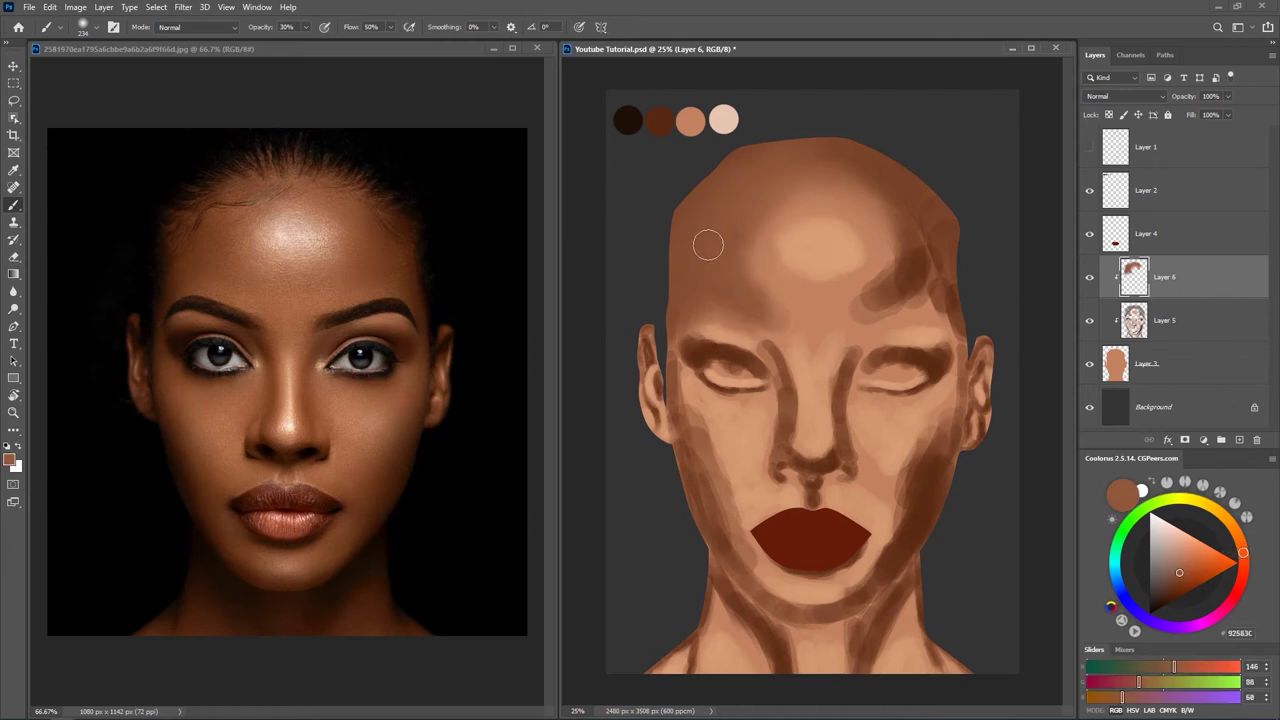
pyautogui.keyDown('alt'); pyautogui.click(783, 280); pyautogui.keyUp('alt')
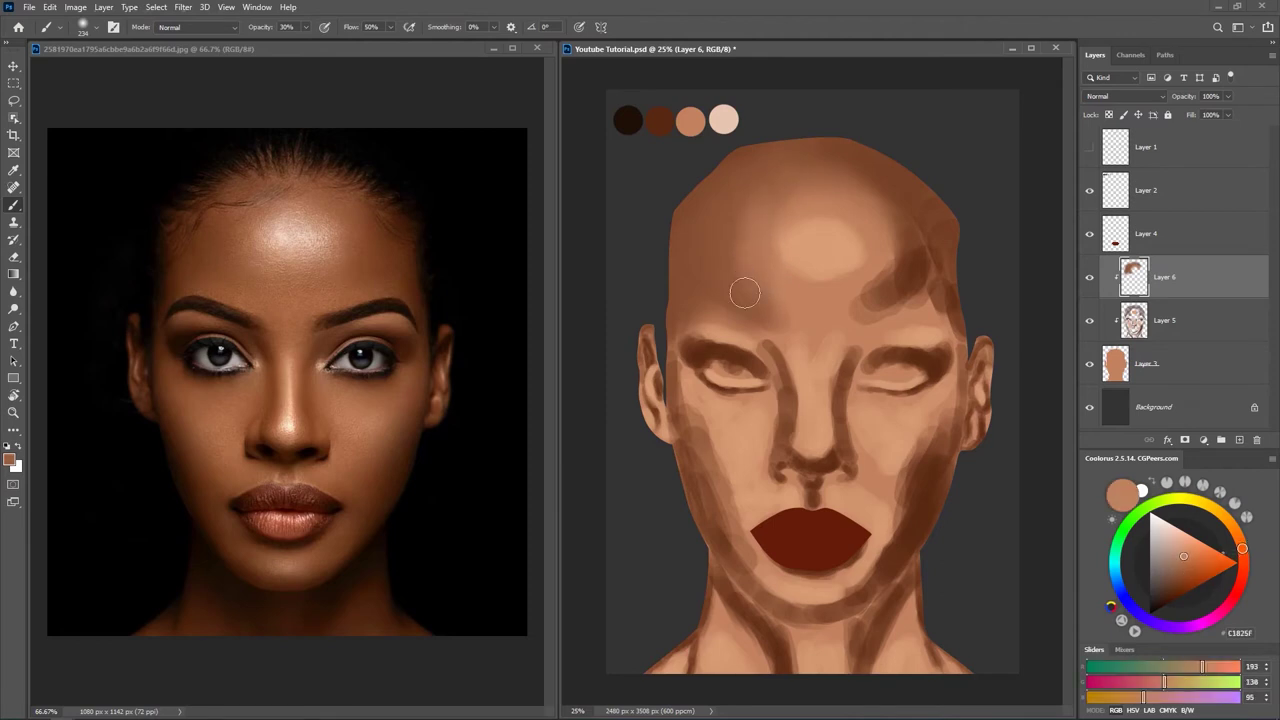
pyautogui.keyDown('alt'); pyautogui.click(737, 286); pyautogui.keyUp('alt')
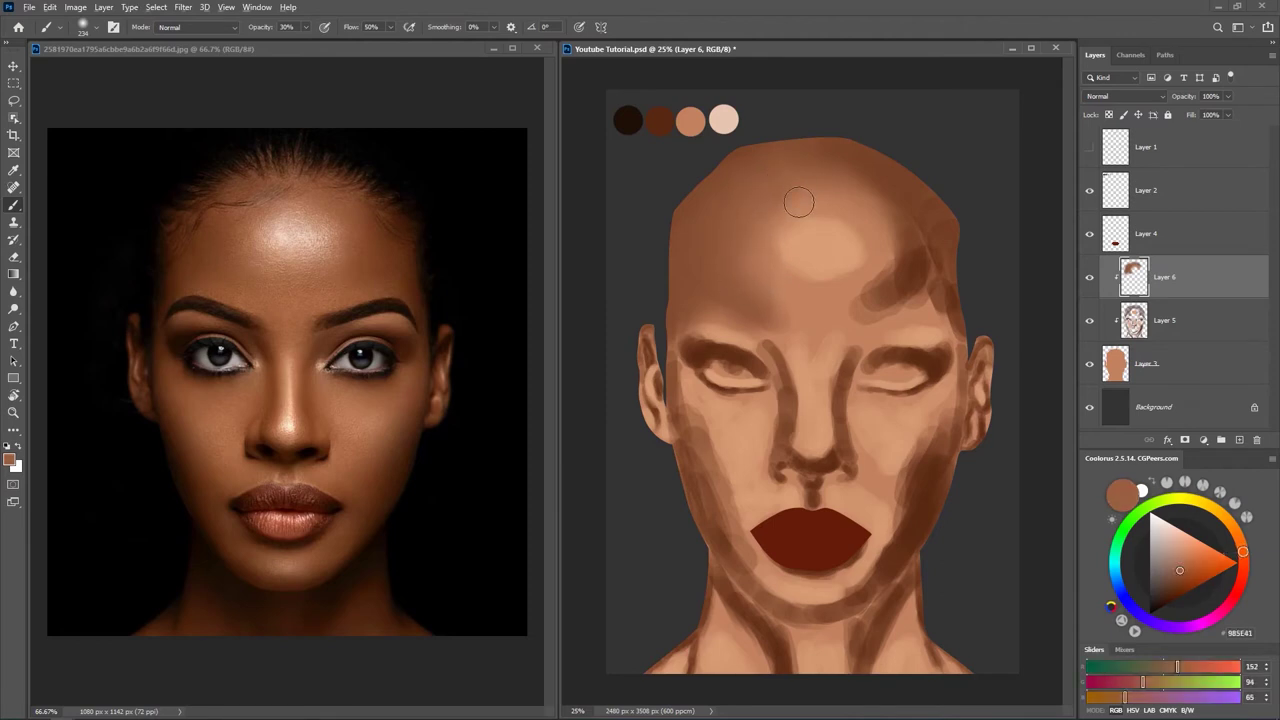
# Reduce the soft brush to 114 px and smooth the left temple and inner brow shading with sampled forehead browns.
pyautogui.keyDown('alt'); pyautogui.click(738, 276); pyautogui.keyUp('alt')
pyautogui.moveTo(717, 261); pyautogui.dragTo(706, 263)
pyautogui.keyDown('alt'); pyautogui.click(700, 292); pyautogui.keyUp('alt')
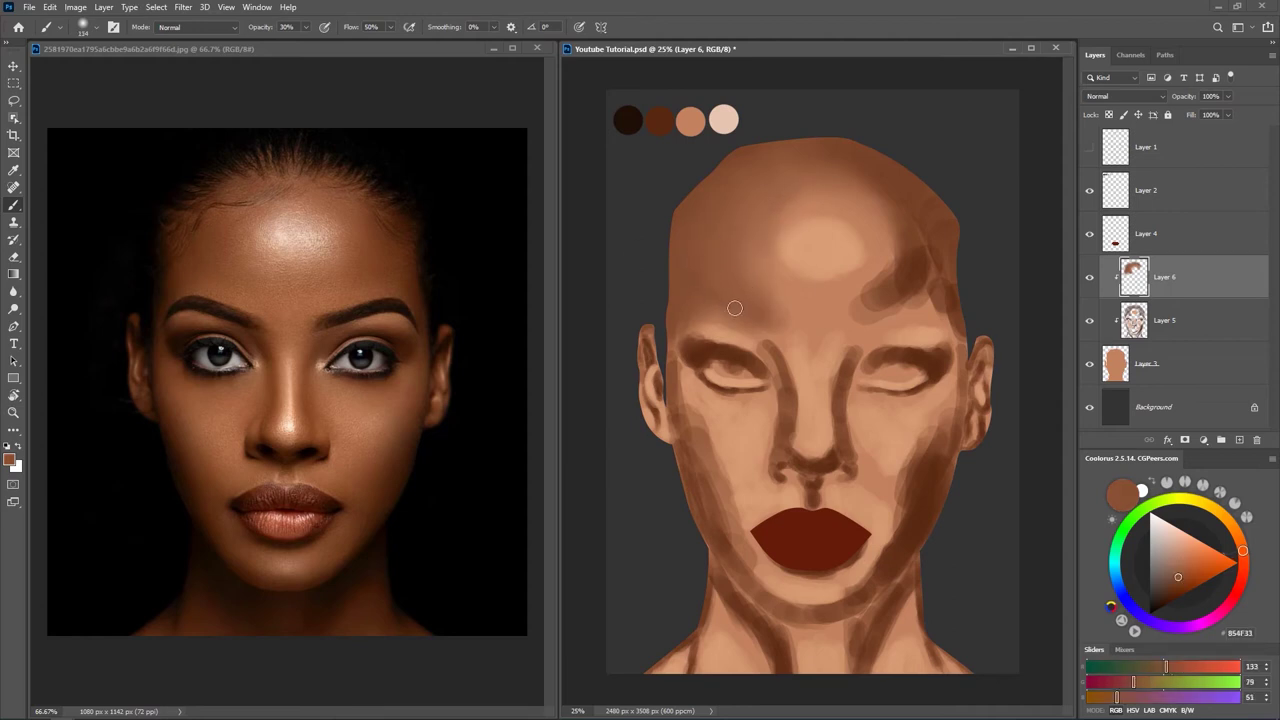
pyautogui.keyDown('alt'); pyautogui.click(750, 303); pyautogui.keyUp('alt')
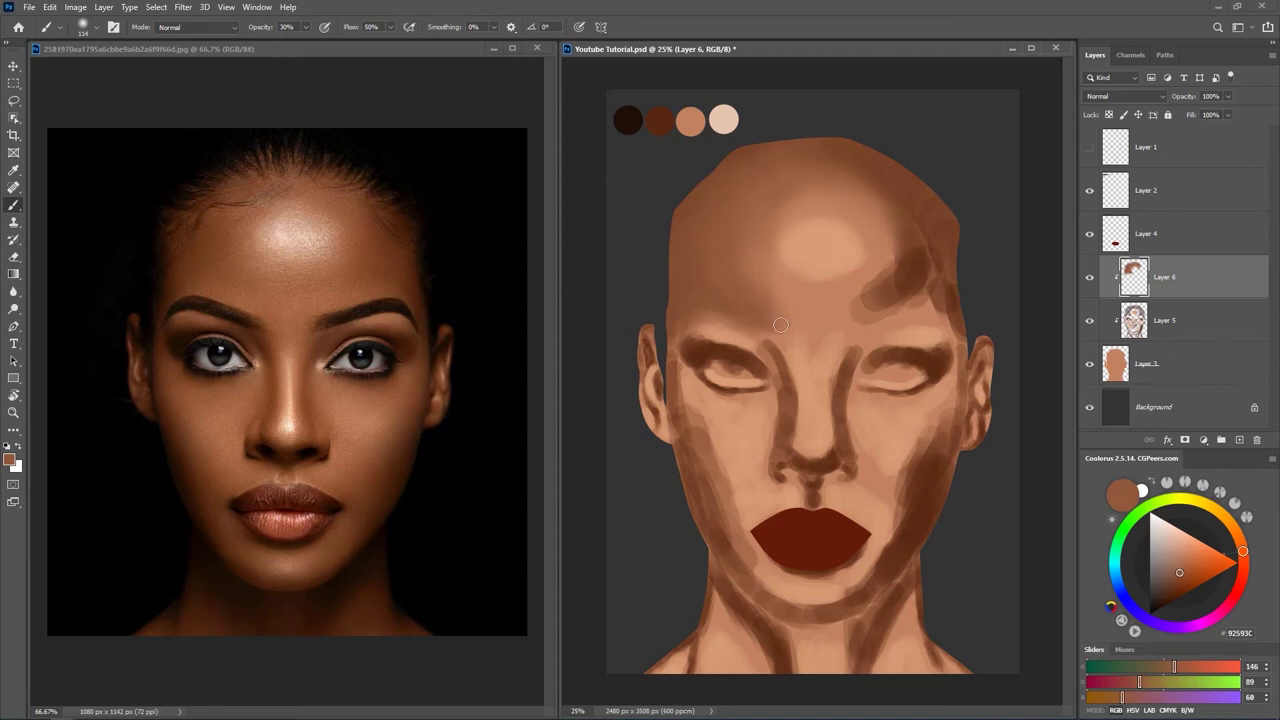
pyautogui.keyDown('alt'); pyautogui.click(780, 297); pyautogui.keyUp('alt')
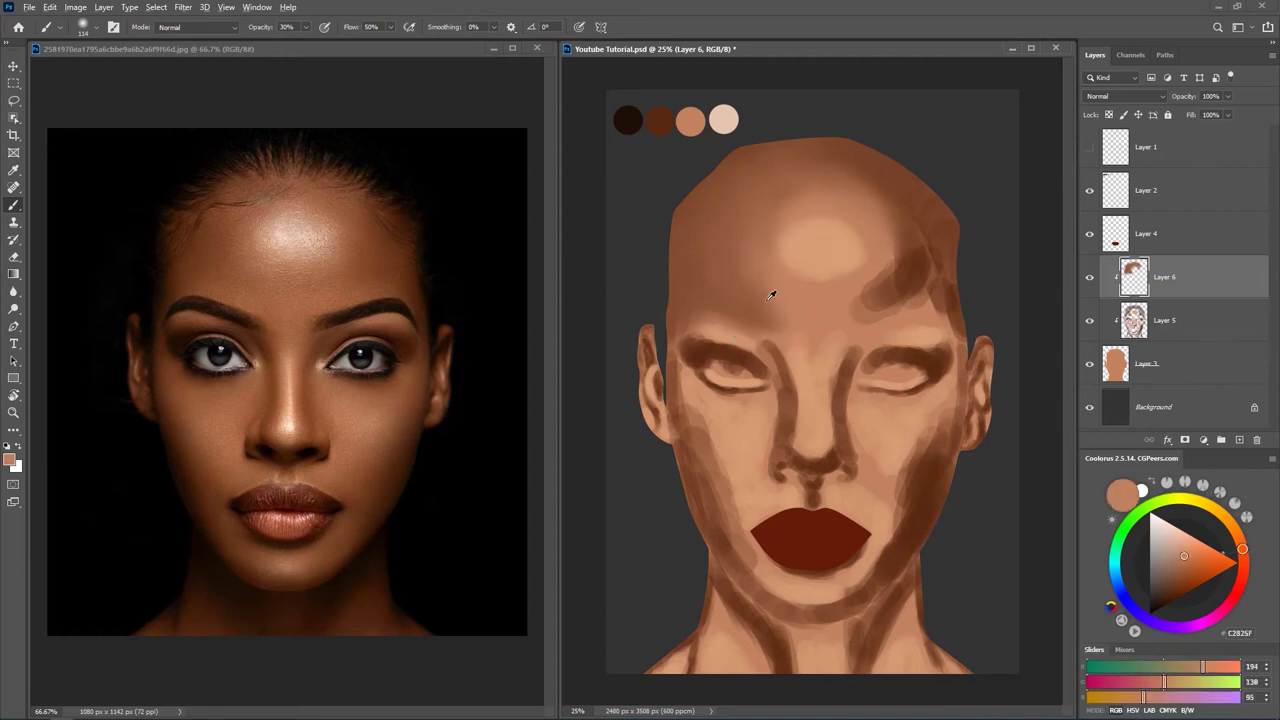
# Enlarge the brush to 202 px and carry sampled mid-browns across the lower forehead beneath the highlight.
pyautogui.keyDown('alt'); pyautogui.click(745, 290); pyautogui.keyUp('alt')
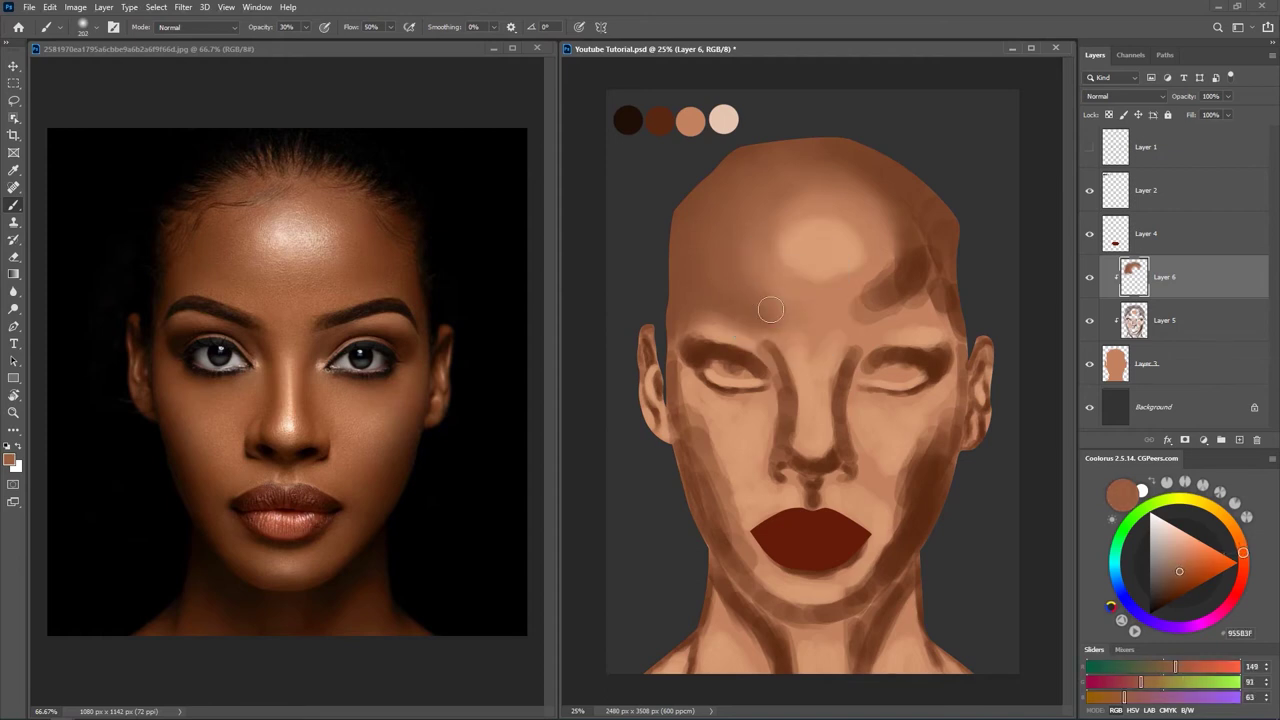
pyautogui.keyDown('alt'); pyautogui.click(763, 298); pyautogui.keyUp('alt')
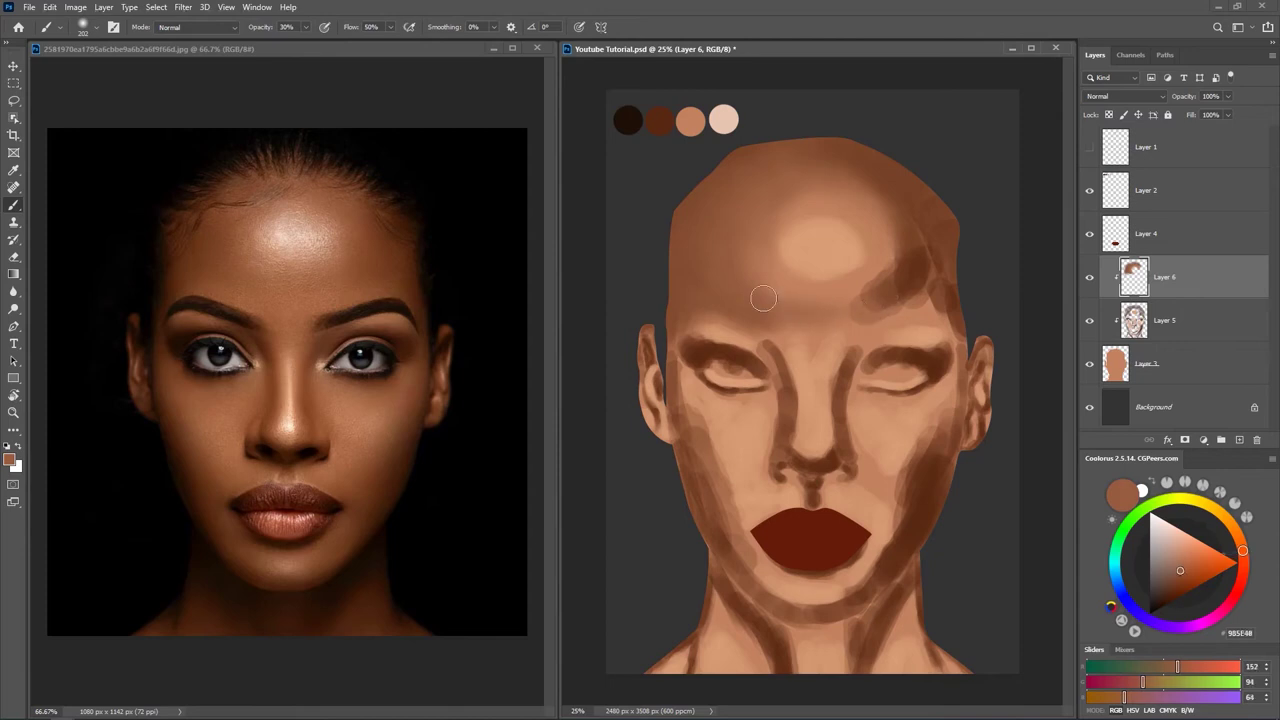
pyautogui.keyDown('alt'); pyautogui.click(828, 290); pyautogui.keyUp('alt')
pyautogui.keyDown('alt'); pyautogui.click(786, 304); pyautogui.keyUp('alt')
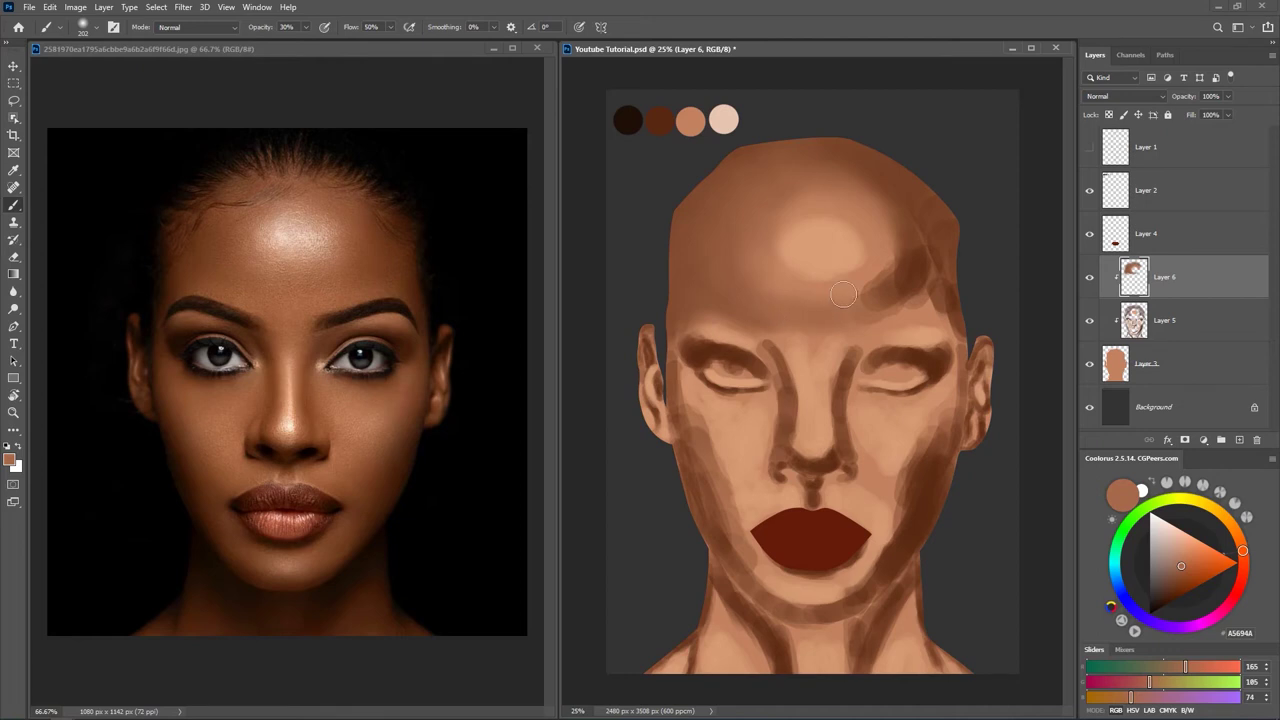
# Paint over the dark patch above the right brow with browns sampled from both sides of the forehead.
pyautogui.keyDown('alt'); pyautogui.click(885, 302); pyautogui.keyUp('alt')
pyautogui.keyDown('alt'); pyautogui.click(880, 270); pyautogui.keyUp('alt')
pyautogui.keyDown('alt'); pyautogui.click(729, 217); pyautogui.keyUp('alt')
pyautogui.moveTo(894, 266)
pyautogui.mouseDown()
pyautogui.moveTo(892, 219)
pyautogui.moveTo(892, 278)
pyautogui.moveTo(916, 231)
pyautogui.moveTo(898, 290)
pyautogui.moveTo(915, 277)
pyautogui.moveTo(916, 233)
pyautogui.moveTo(886, 286)
pyautogui.moveTo(896, 226)
pyautogui.moveTo(871, 290)
pyautogui.mouseUp()
pyautogui.keyDown('alt'); pyautogui.click(890, 283); pyautogui.keyUp('alt')
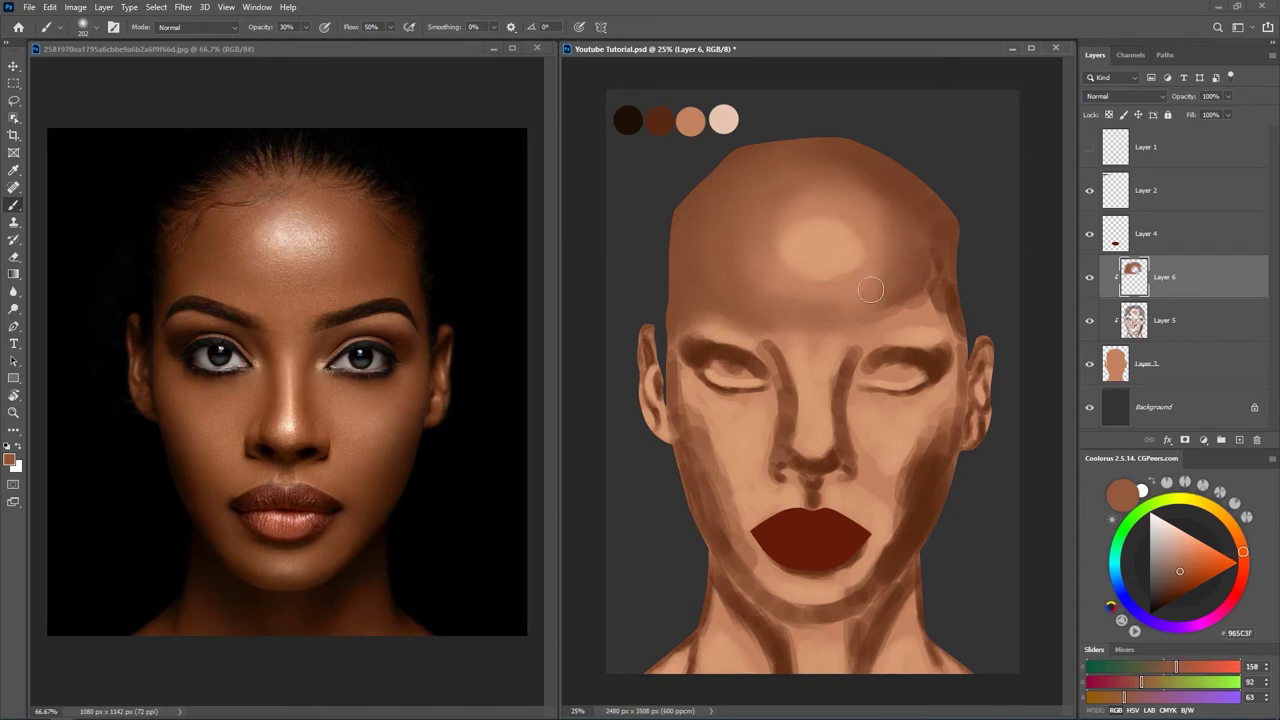
# Sample light tans around the highlight and soften its right edge into the darker forehead skin.
pyautogui.keyDown('alt'); pyautogui.click(878, 222); pyautogui.keyUp('alt')
pyautogui.keyDown('alt'); pyautogui.click(866, 287); pyautogui.keyUp('alt')
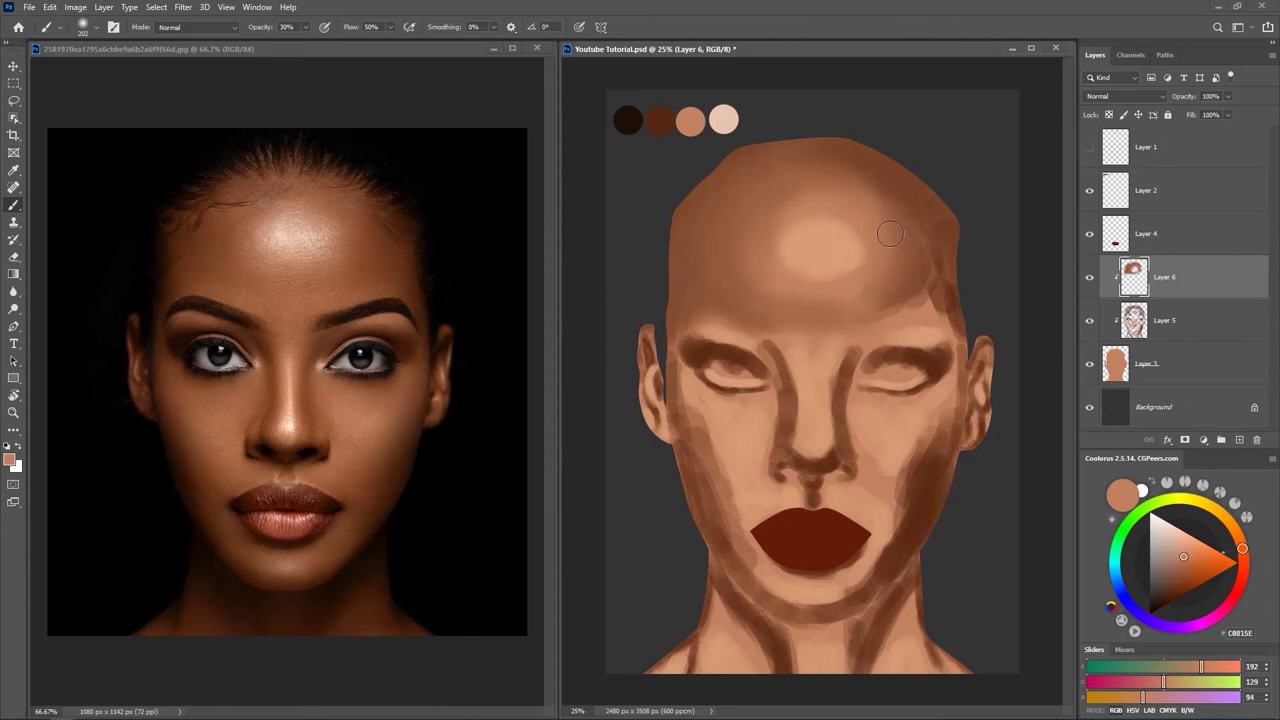
pyautogui.keyDown('alt'); pyautogui.click(872, 204); pyautogui.keyUp('alt')
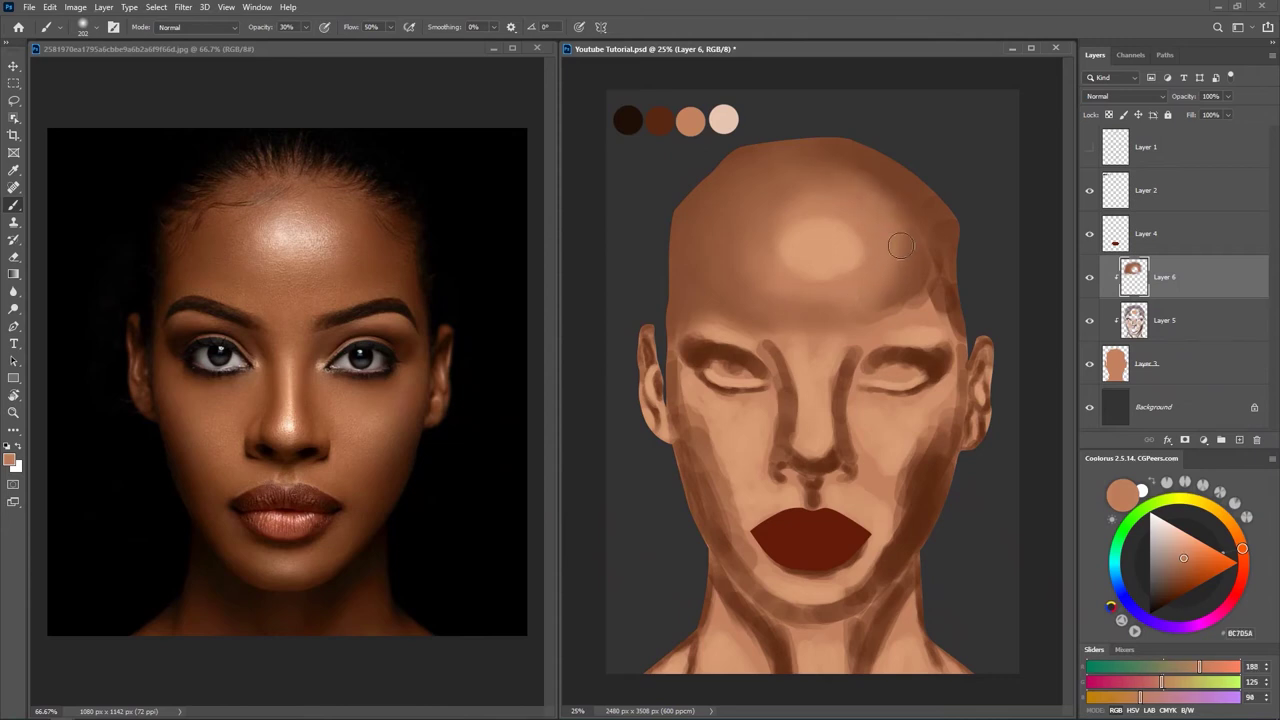
pyautogui.keyDown('alt'); pyautogui.click(866, 200); pyautogui.keyUp('alt')
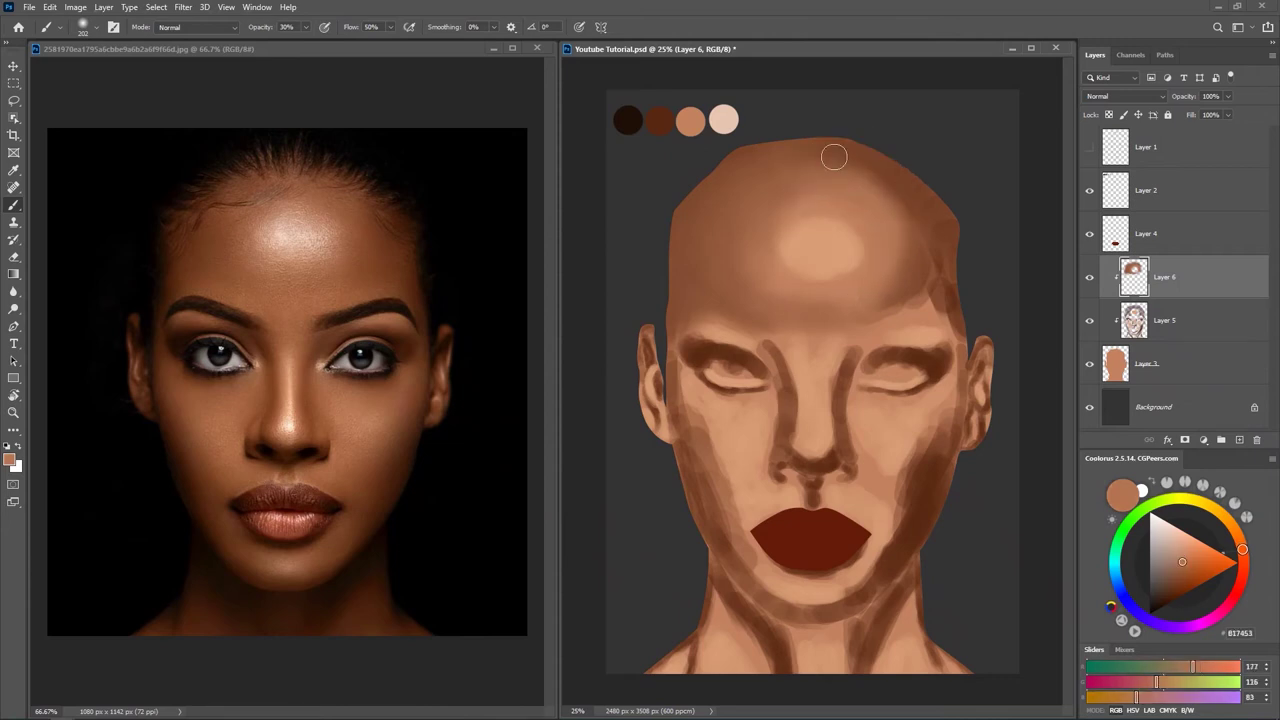
# Sample browns near the top of the head and cover the uneven patches along the right hairline.
pyautogui.keyDown('alt'); pyautogui.click(834, 156); pyautogui.keyUp('alt')
pyautogui.keyDown('alt'); pyautogui.click(892, 178); pyautogui.keyUp('alt')
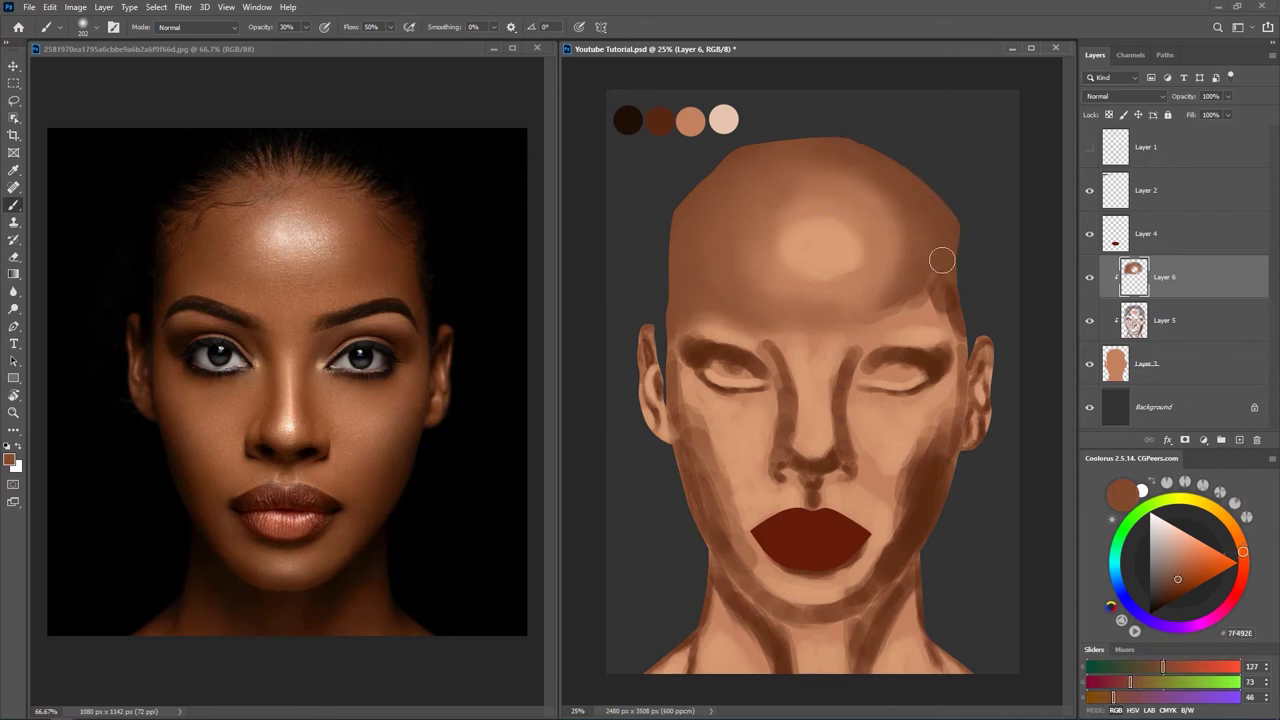
pyautogui.keyDown('alt'); pyautogui.click(878, 212); pyautogui.keyUp('alt')
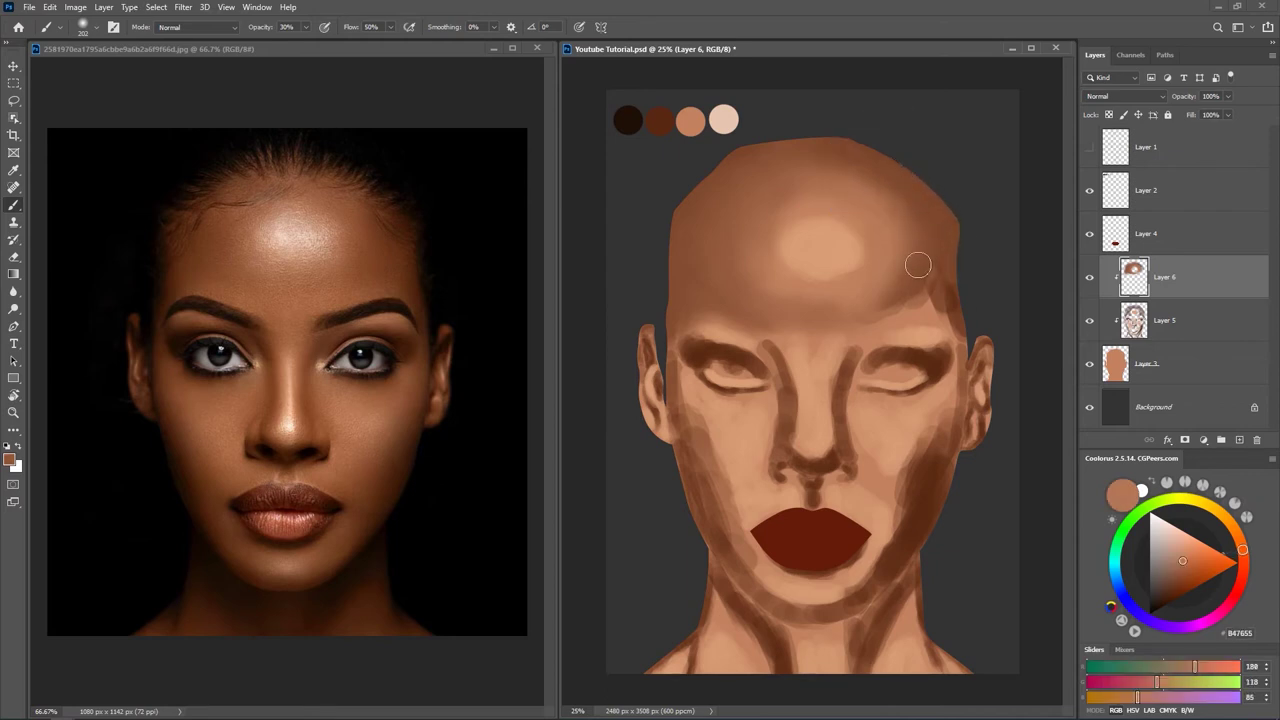
# Sample tans and browns beside the highlight and blend the lower right forehead down toward the right brow.
pyautogui.keyDown('alt'); pyautogui.click(870, 288); pyautogui.keyUp('alt')
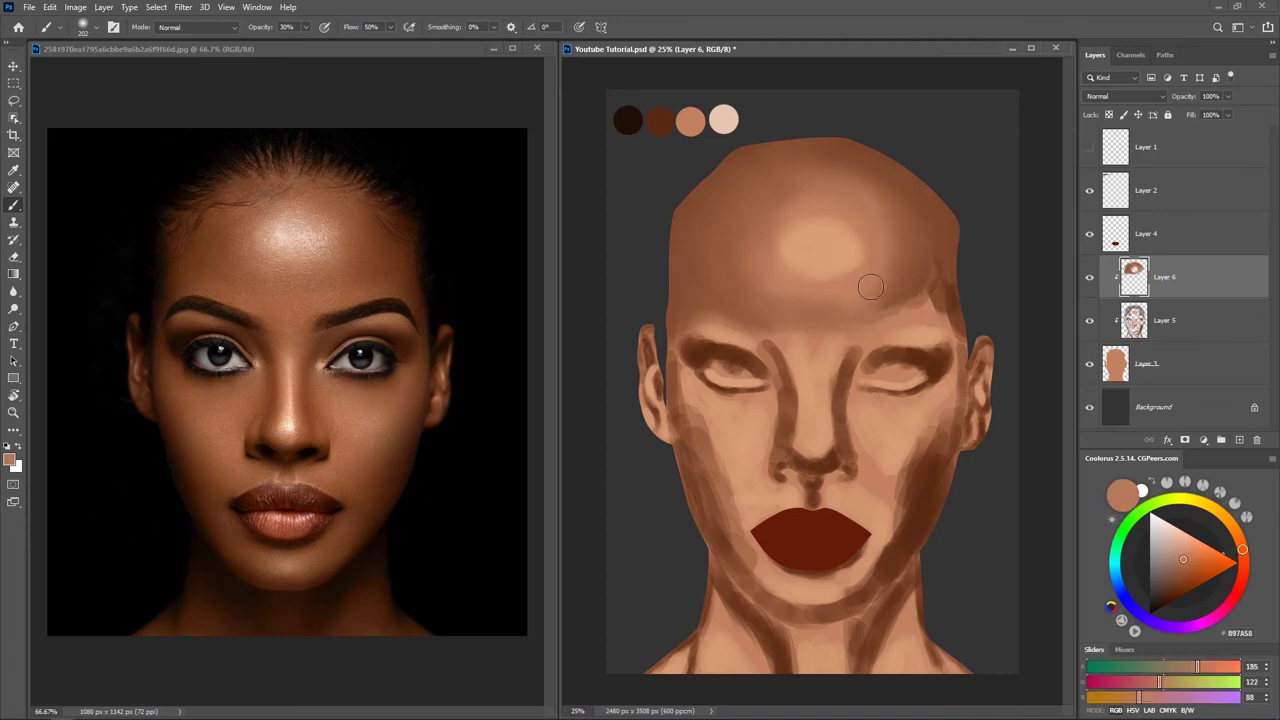
pyautogui.keyDown('alt'); pyautogui.click(872, 263); pyautogui.keyUp('alt')
pyautogui.keyDown('alt'); pyautogui.click(869, 288); pyautogui.keyUp('alt')
pyautogui.keyDown('alt'); pyautogui.click(920, 264); pyautogui.keyUp('alt')
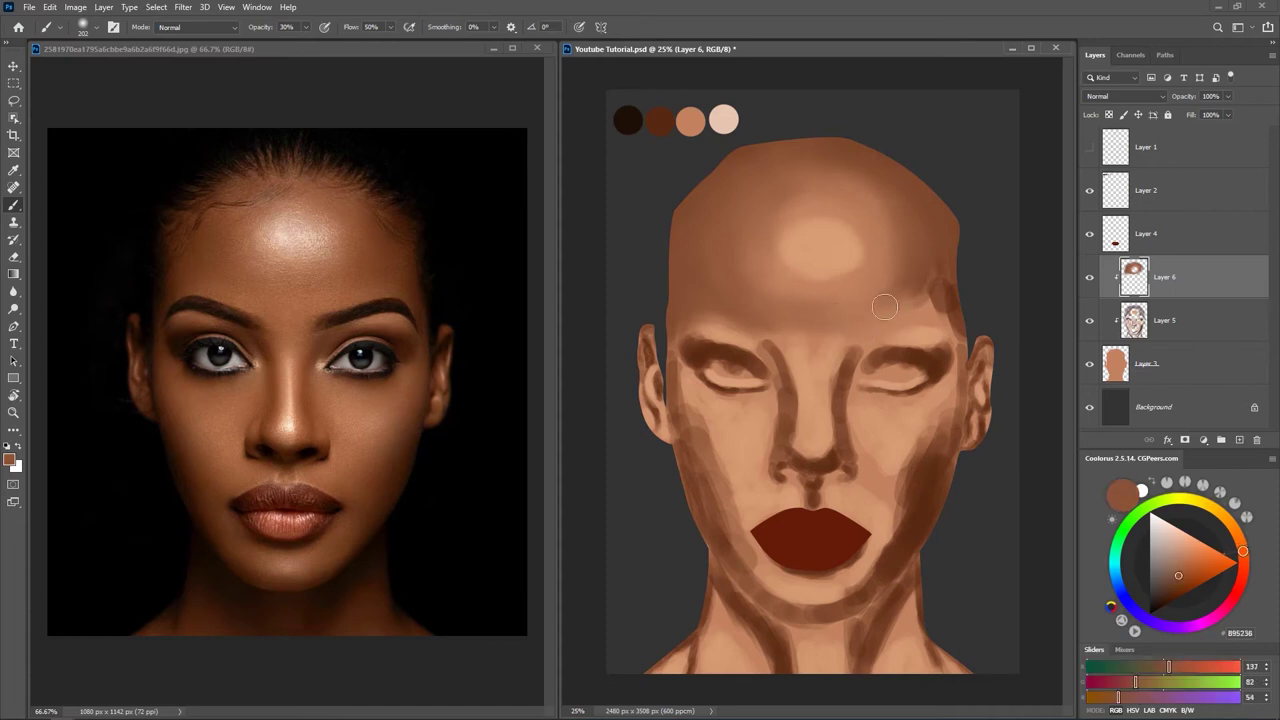
pyautogui.keyDown('alt'); pyautogui.click(866, 324); pyautogui.keyUp('alt')
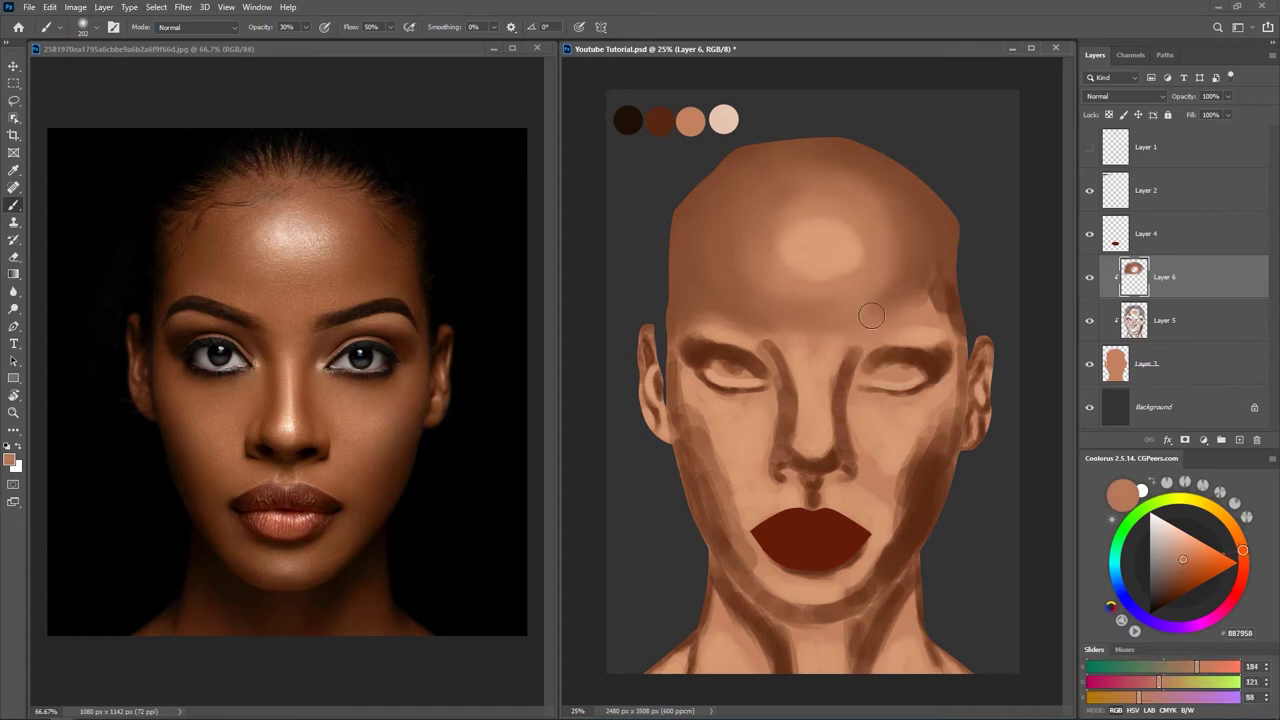
pyautogui.keyDown('alt'); pyautogui.click(905, 248); pyautogui.keyUp('alt')
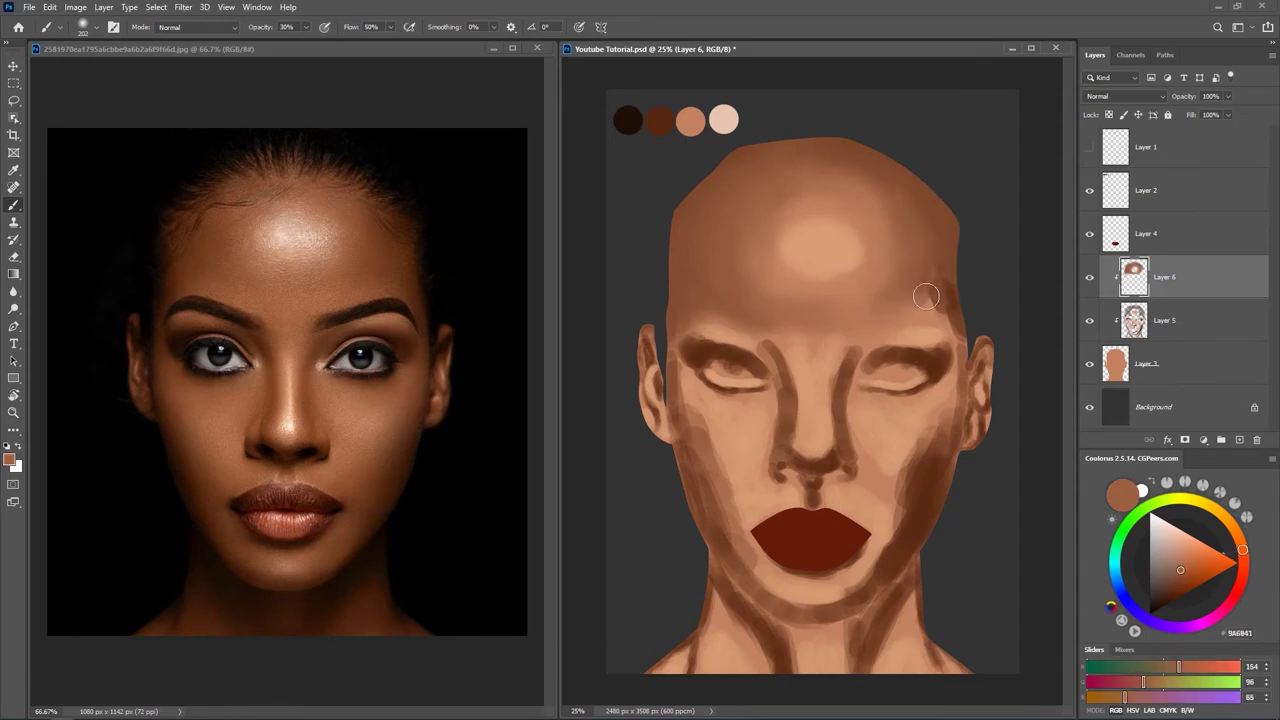
# Paint out the dark patch at the right temple with sampled browns, adjusting the soft brush to 210 px.
pyautogui.keyDown('alt'); pyautogui.click(930, 235); pyautogui.keyUp('alt')
pyautogui.keyDown('alt'); pyautogui.click(928, 260); pyautogui.keyUp('alt')
pyautogui.keyDown('alt'); pyautogui.click(879, 194); pyautogui.keyUp('alt')
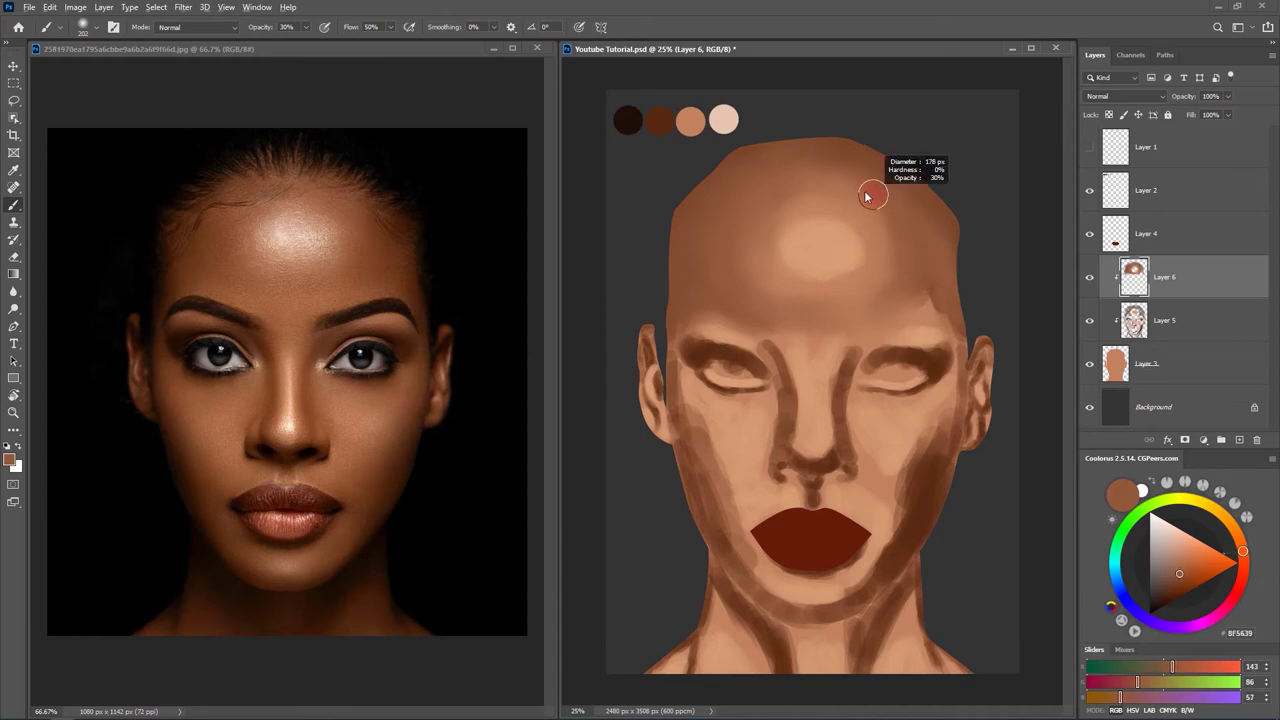
pyautogui.keyDown('alt'); pyautogui.click(885, 203); pyautogui.keyUp('alt')
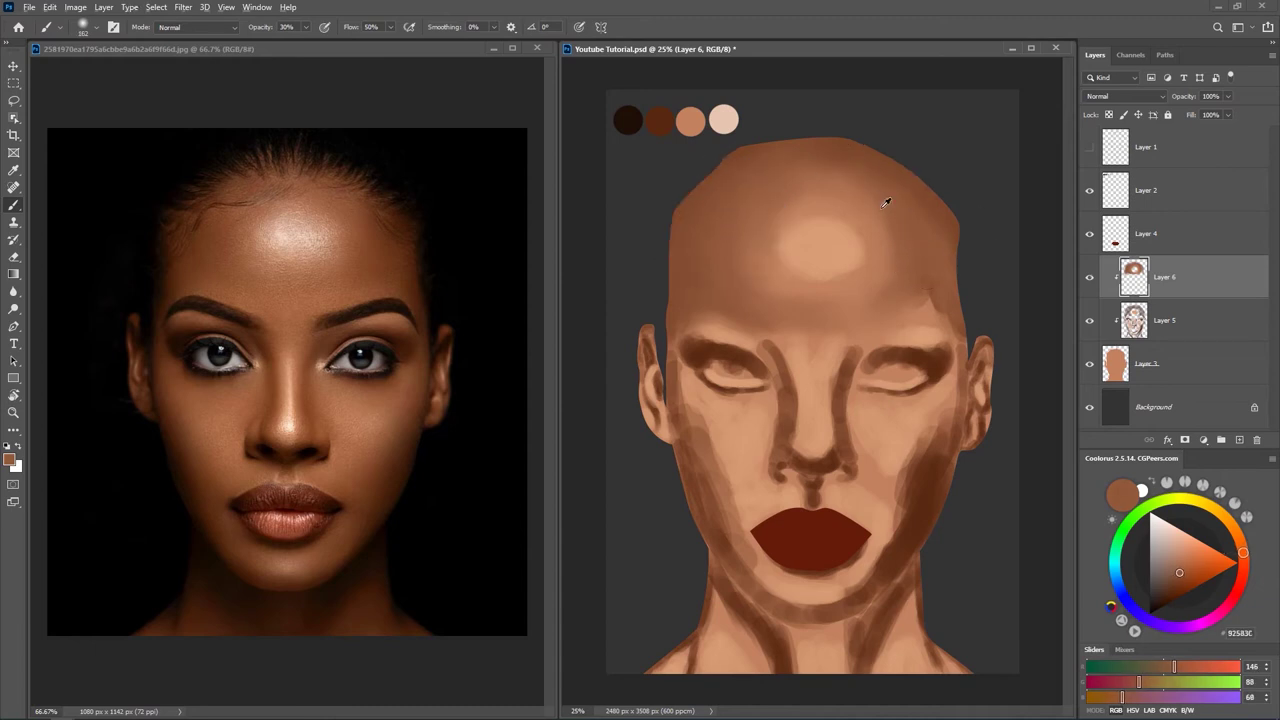
pyautogui.keyDown('alt'); pyautogui.rightClick(882, 181); pyautogui.keyUp('alt')
pyautogui.keyDown('alt'); pyautogui.click(719, 220); pyautogui.keyUp('alt')
pyautogui.keyDown('alt'); pyautogui.click(722, 223); pyautogui.keyUp('alt')
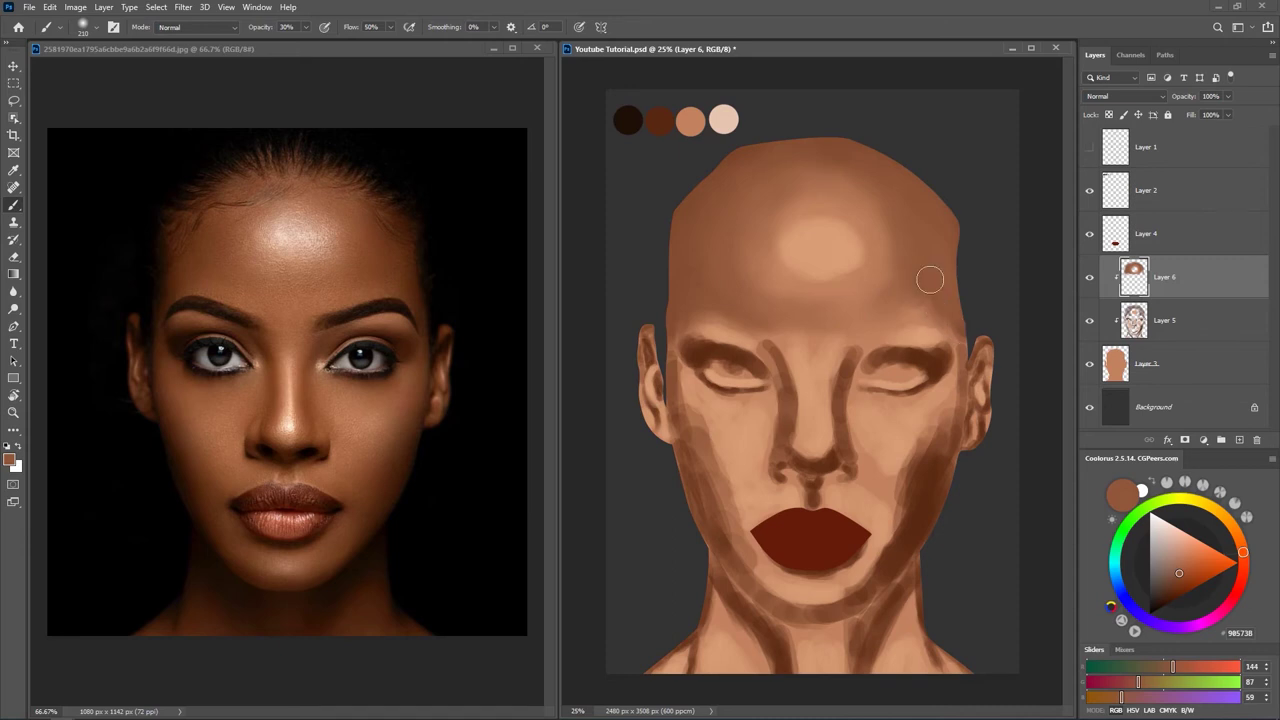
# Even out the right side and upper right edge of the forehead with sampled tan and brown tones.
pyautogui.keyDown('alt'); pyautogui.click(920, 229); pyautogui.keyUp('alt')
pyautogui.keyDown('alt'); pyautogui.click(869, 201); pyautogui.keyUp('alt')
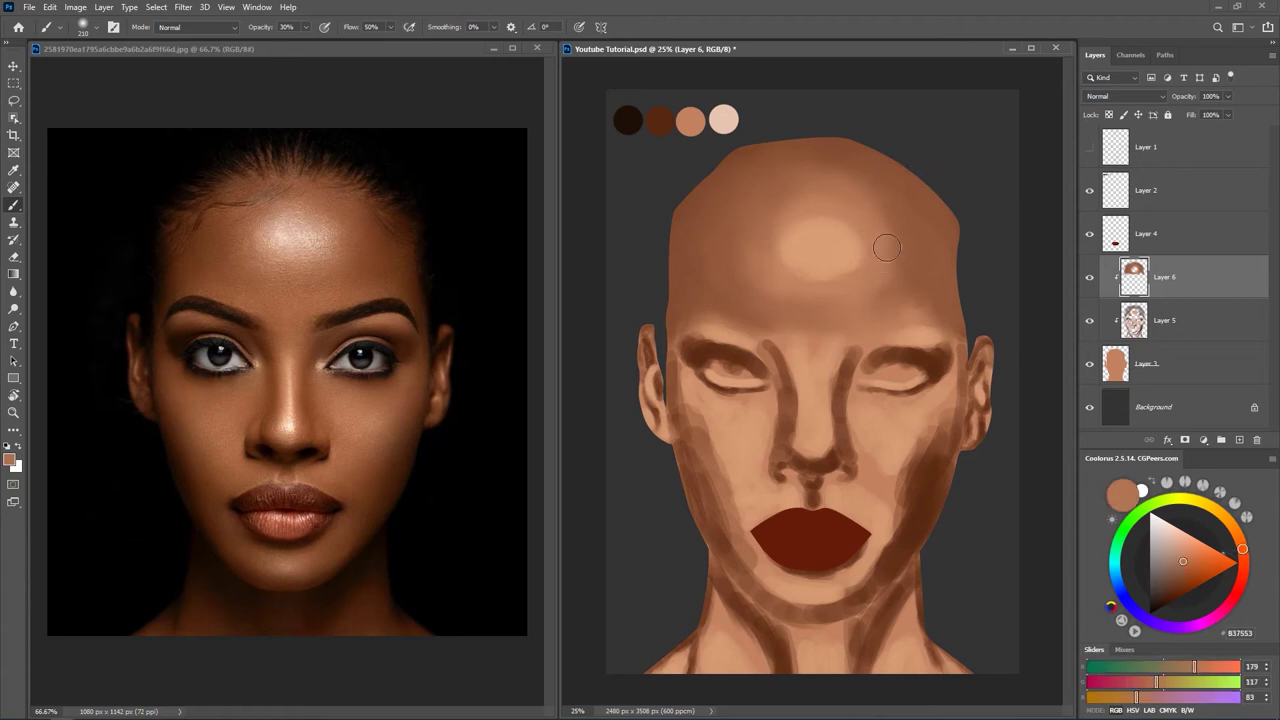
pyautogui.keyDown('alt'); pyautogui.click(916, 254); pyautogui.keyUp('alt')
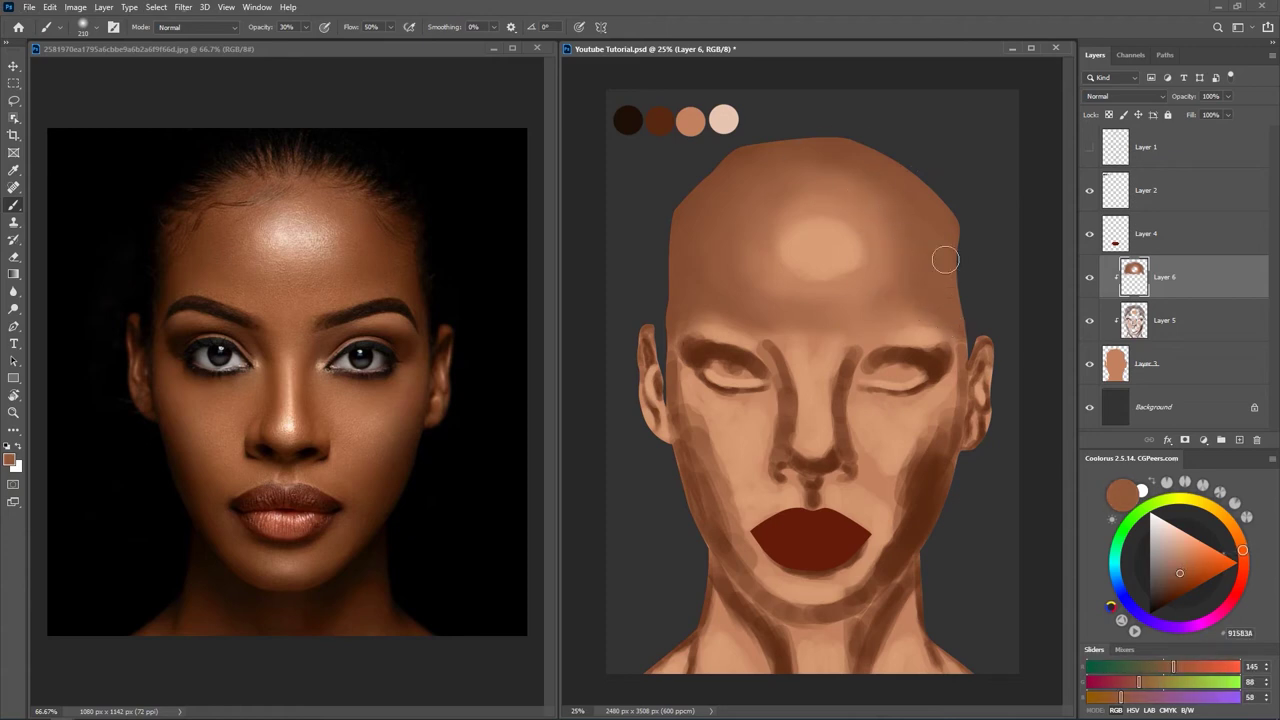
pyautogui.keyDown('alt'); pyautogui.click(913, 249); pyautogui.keyUp('alt')
pyautogui.keyDown('alt'); pyautogui.click(894, 190); pyautogui.keyUp('alt')
pyautogui.keyDown('alt'); pyautogui.click(870, 165); pyautogui.keyUp('alt')
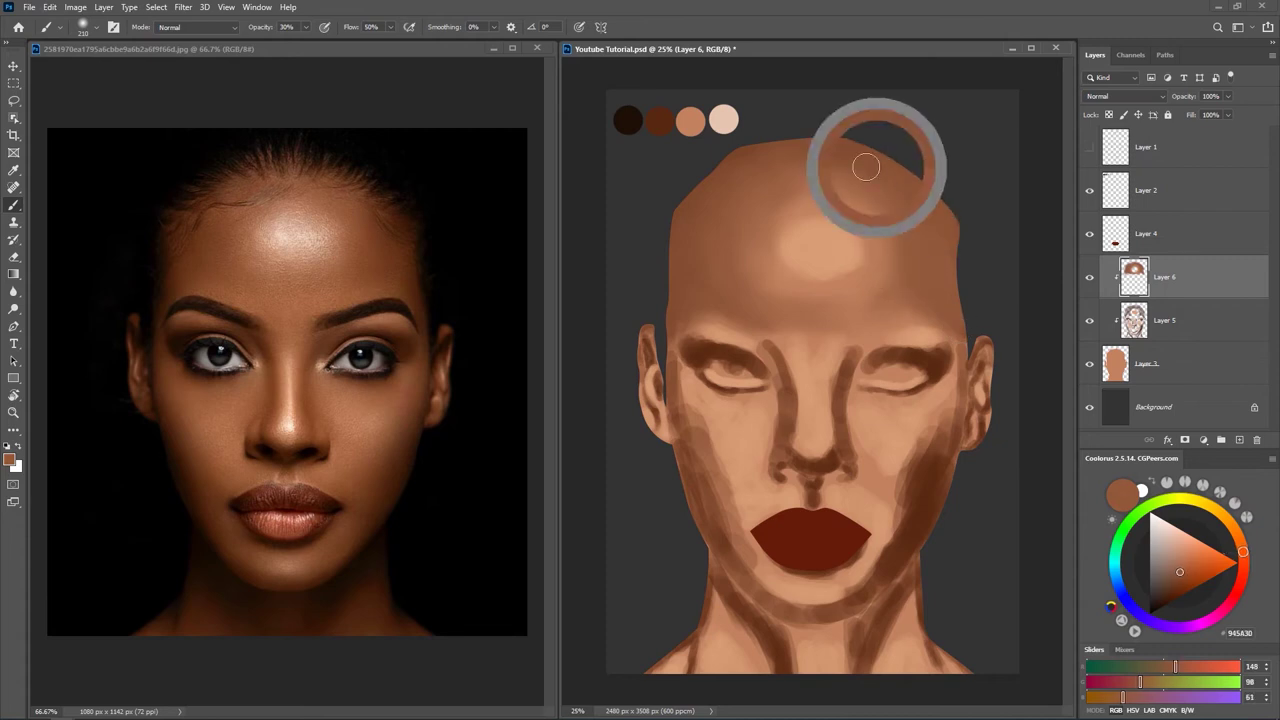
# Sample the highlight's light tan and broaden the forehead highlight outward, blending its lower edge with a mid tan.
pyautogui.keyDown('alt'); pyautogui.click(846, 240); pyautogui.keyUp('alt')
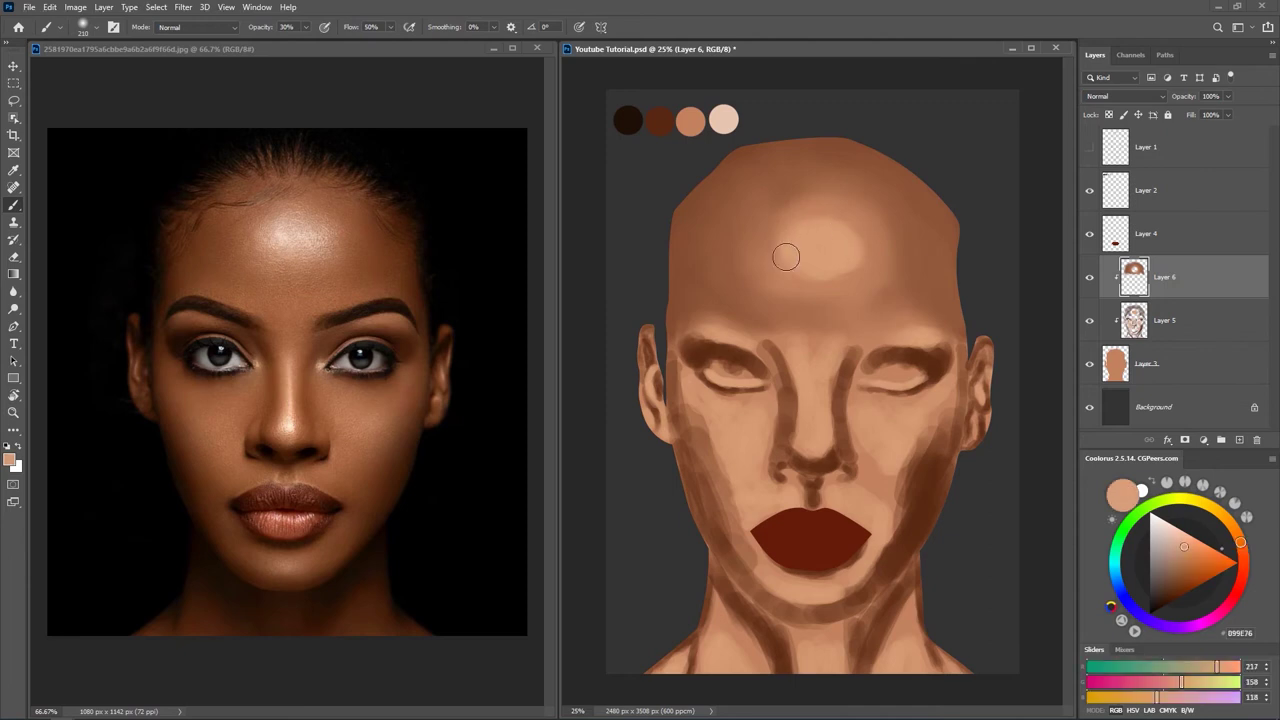
pyautogui.moveTo(841, 229)
pyautogui.mouseDown()
pyautogui.moveTo(814, 214)
pyautogui.moveTo(856, 256)
pyautogui.moveTo(855, 227)
pyautogui.moveTo(832, 279)
pyautogui.moveTo(858, 249)
pyautogui.moveTo(824, 270)
pyautogui.moveTo(783, 262)
pyautogui.moveTo(830, 267)
pyautogui.moveTo(821, 279)
pyautogui.moveTo(770, 243)
pyautogui.moveTo(809, 270)
pyautogui.moveTo(775, 215)
pyautogui.moveTo(795, 262)
pyautogui.moveTo(802, 214)
pyautogui.moveTo(838, 263)
pyautogui.moveTo(861, 230)
pyautogui.moveTo(852, 274)
pyautogui.moveTo(818, 236)
pyautogui.mouseUp()
pyautogui.keyDown('alt'); pyautogui.click(830, 291); pyautogui.keyUp('alt')
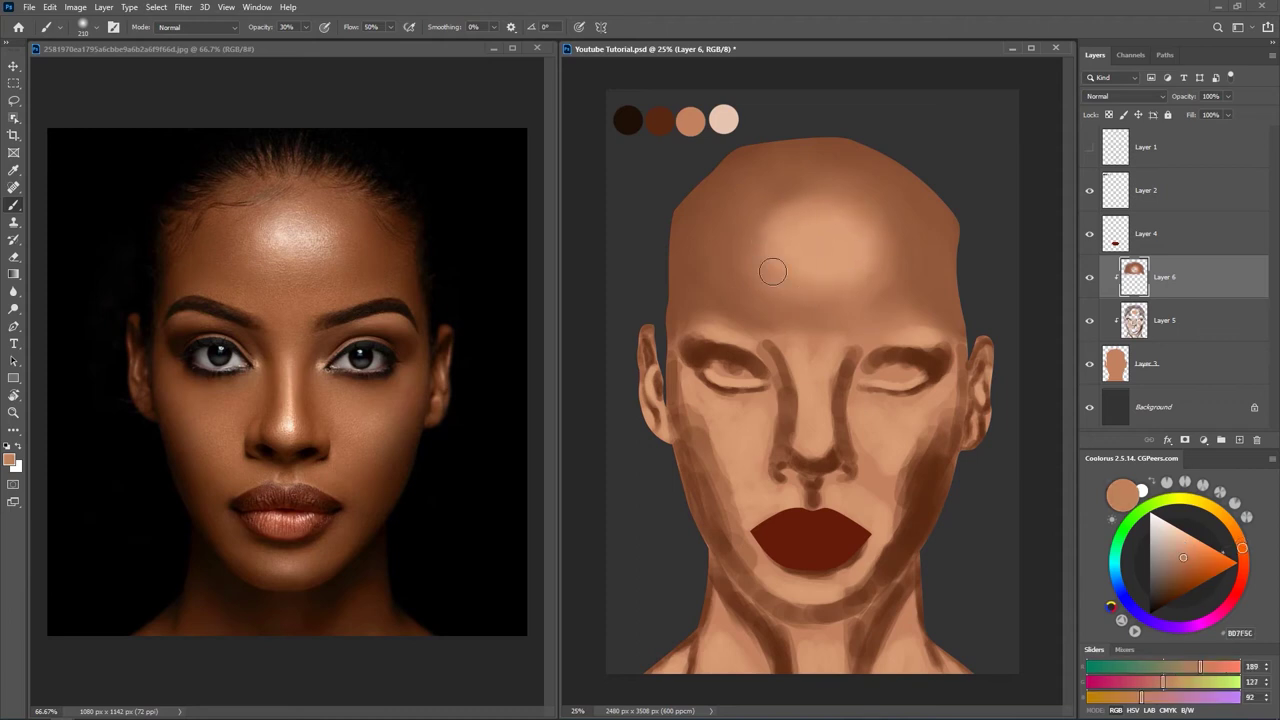
pyautogui.keyDown('alt'); pyautogui.click(826, 228); pyautogui.keyUp('alt')
pyautogui.moveTo(793, 246)
pyautogui.mouseDown()
pyautogui.moveTo(796, 218)
pyautogui.moveTo(848, 256)
pyautogui.moveTo(841, 207)
pyautogui.mouseUp()
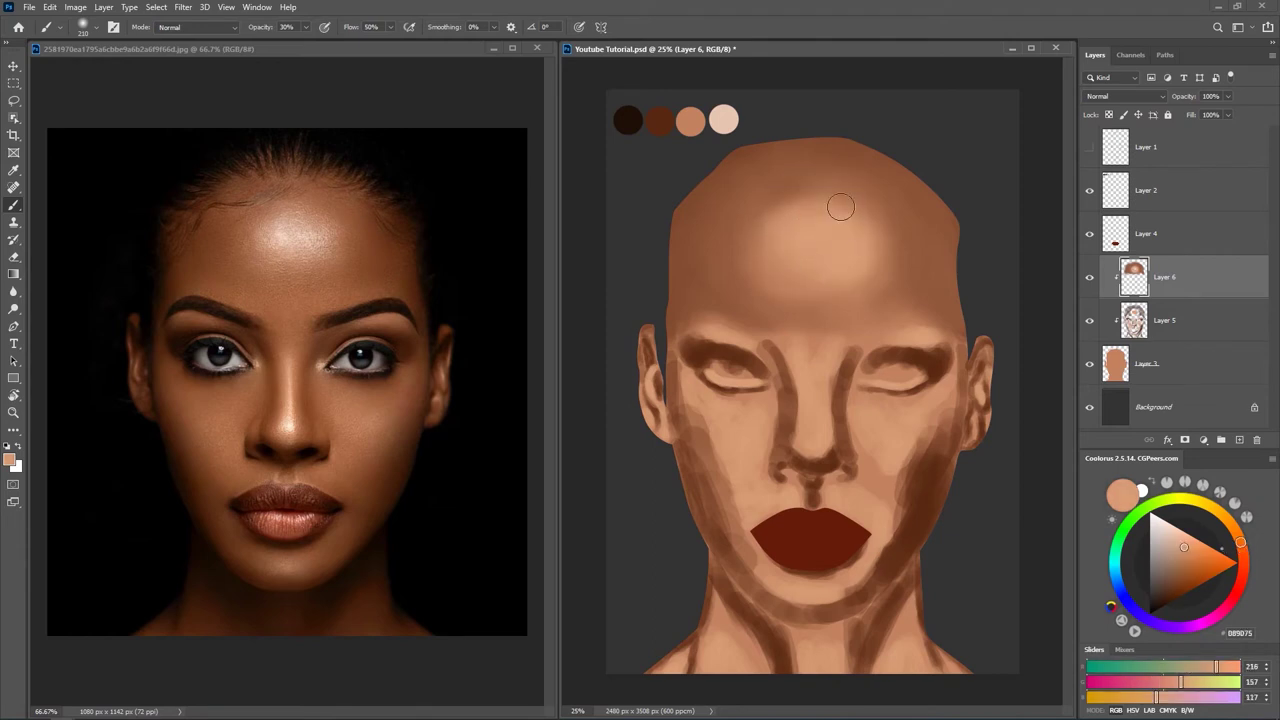
# Enlarge the brush to 346 px and soften the highlight's upper edge with sampled light tan and hairline brown.
pyautogui.keyDown('alt'); pyautogui.rightClick(845, 221); pyautogui.keyUp('alt')
pyautogui.keyDown('alt'); pyautogui.click(776, 174); pyautogui.keyUp('alt')
pyautogui.moveTo(762, 207)
pyautogui.mouseDown()
pyautogui.moveTo(834, 189)
pyautogui.moveTo(873, 245)
pyautogui.mouseUp()
pyautogui.keyDown('alt'); pyautogui.click(834, 234); pyautogui.keyUp('alt')
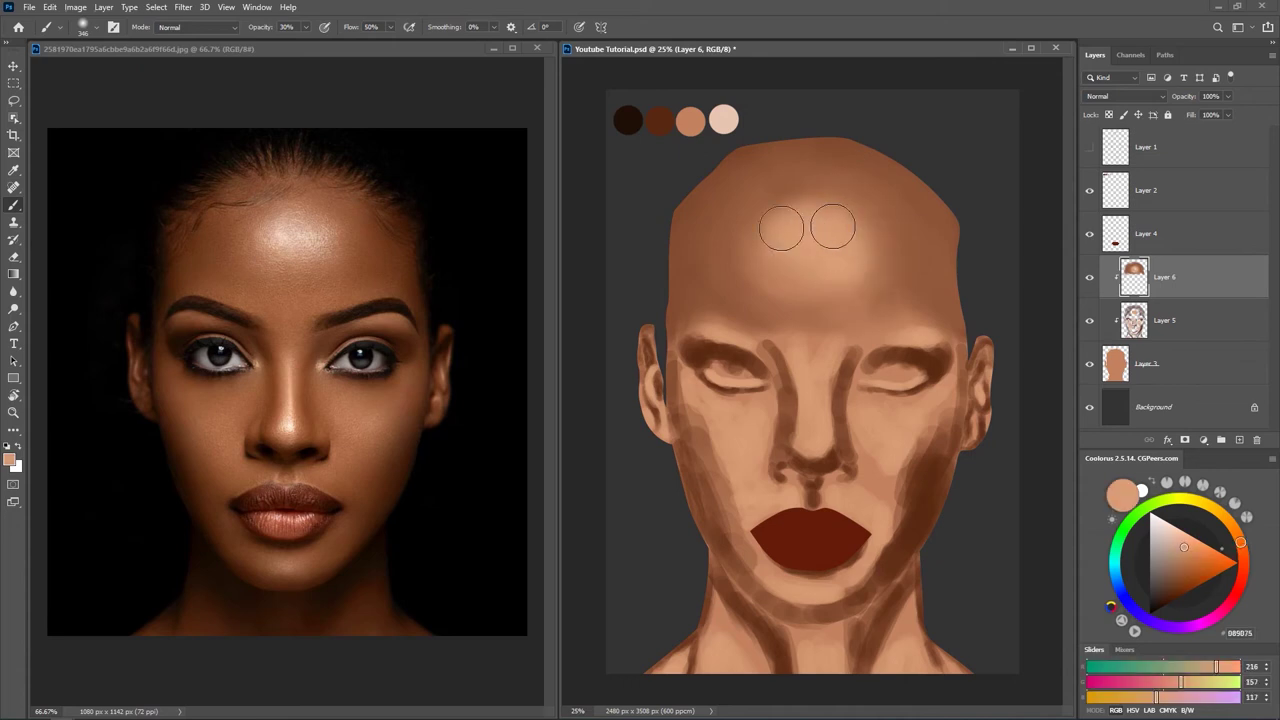
pyautogui.keyDown('alt'); pyautogui.click(786, 185); pyautogui.keyUp('alt')
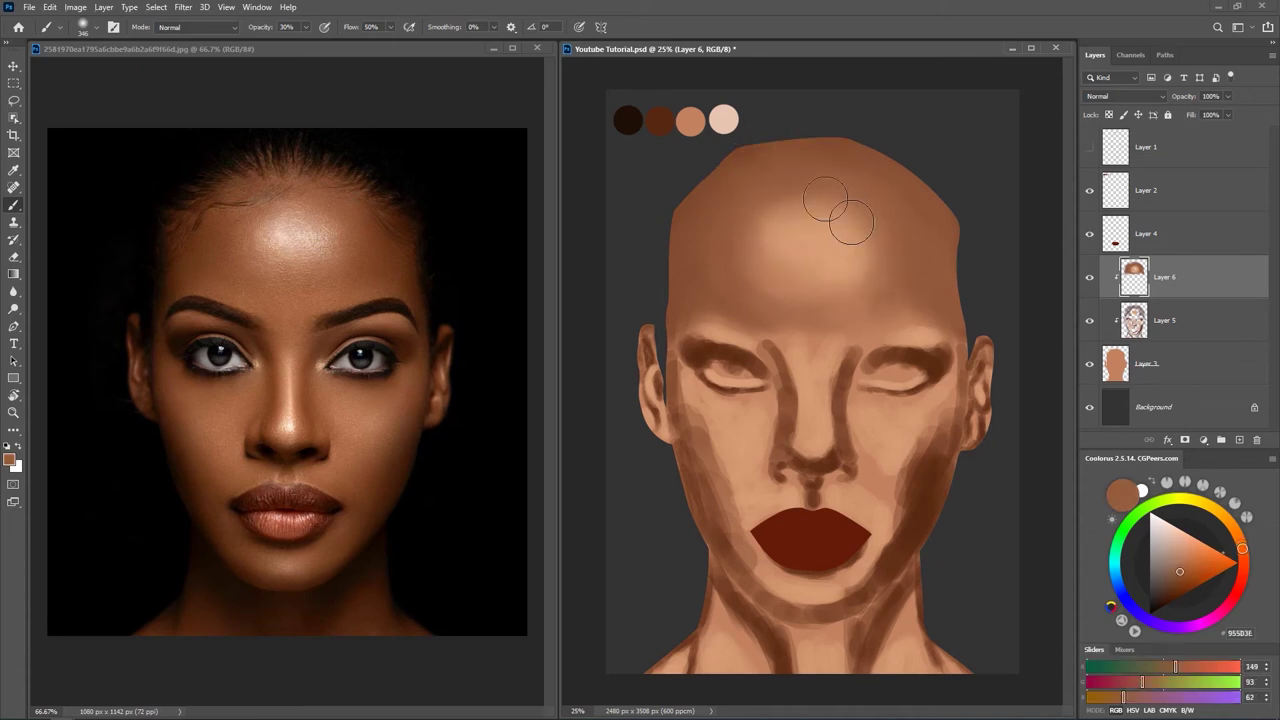
# Extend the highlight's lower part with sampled light tan and sample brown to soften its lower left edge.
pyautogui.keyDown('alt'); pyautogui.click(840, 247); pyautogui.keyUp('alt')
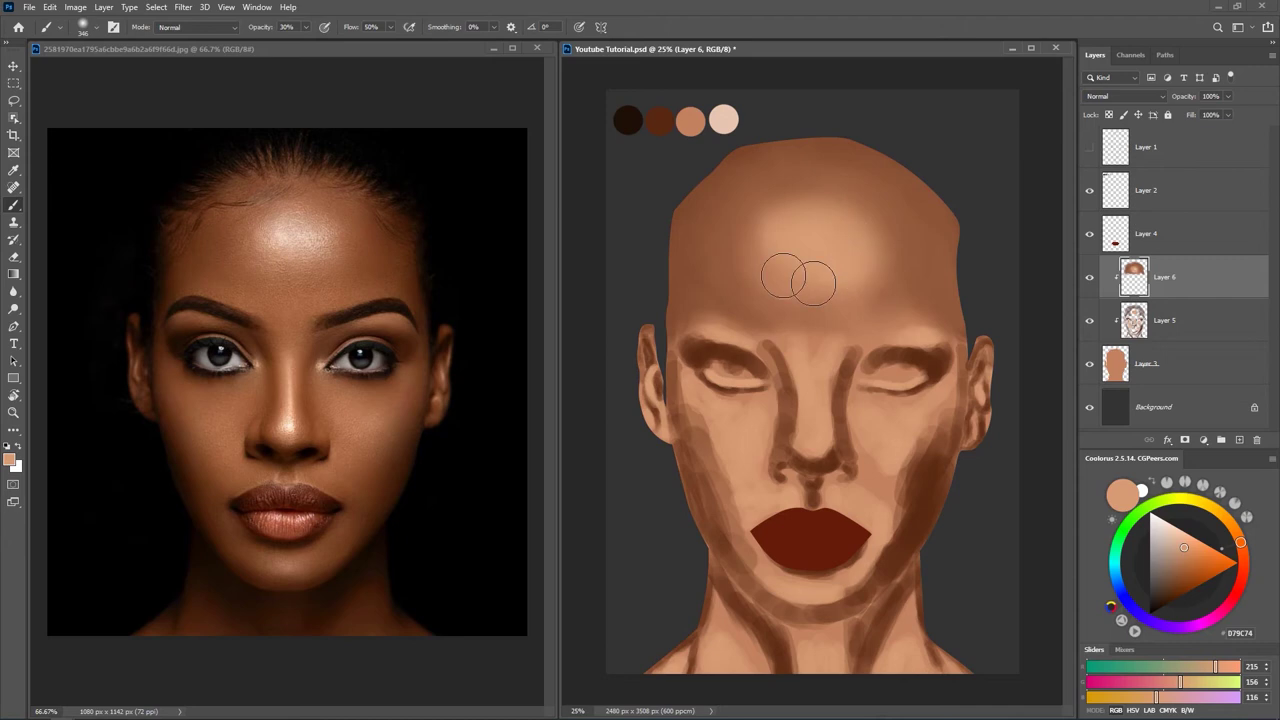
pyautogui.keyDown('alt'); pyautogui.click(850, 245); pyautogui.keyUp('alt')
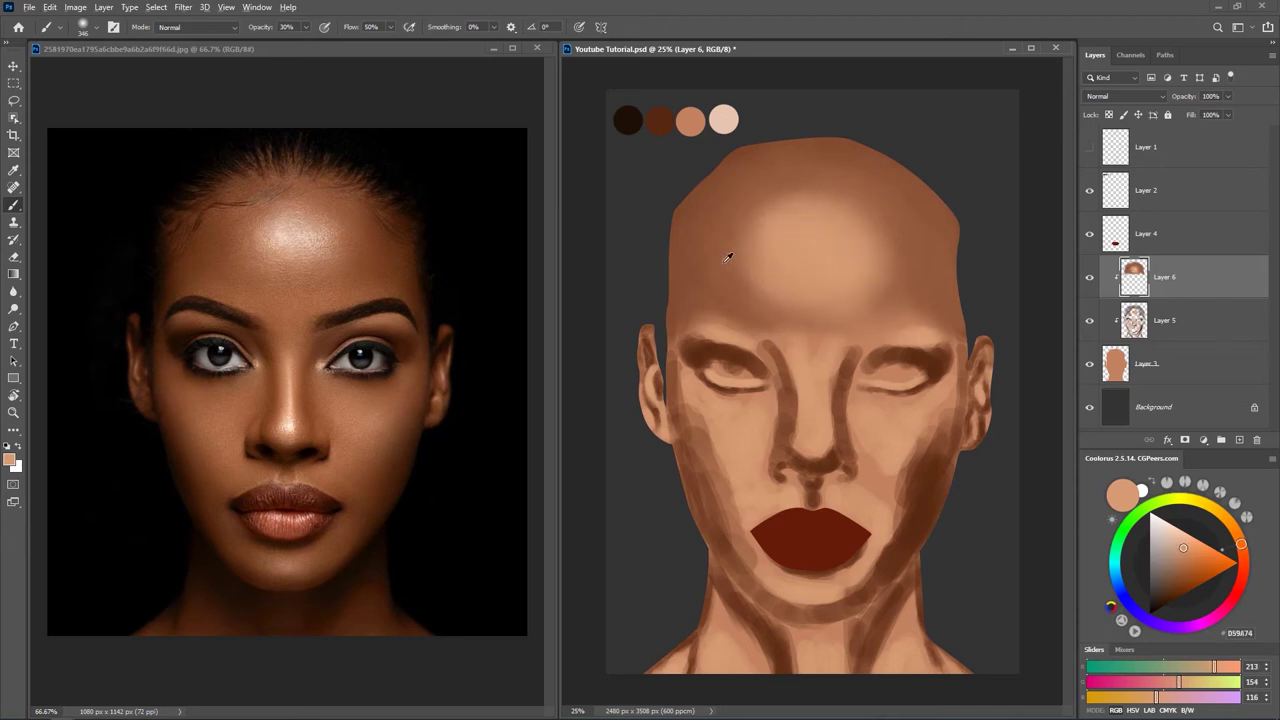
pyautogui.keyDown('alt'); pyautogui.click(777, 301); pyautogui.keyUp('alt')
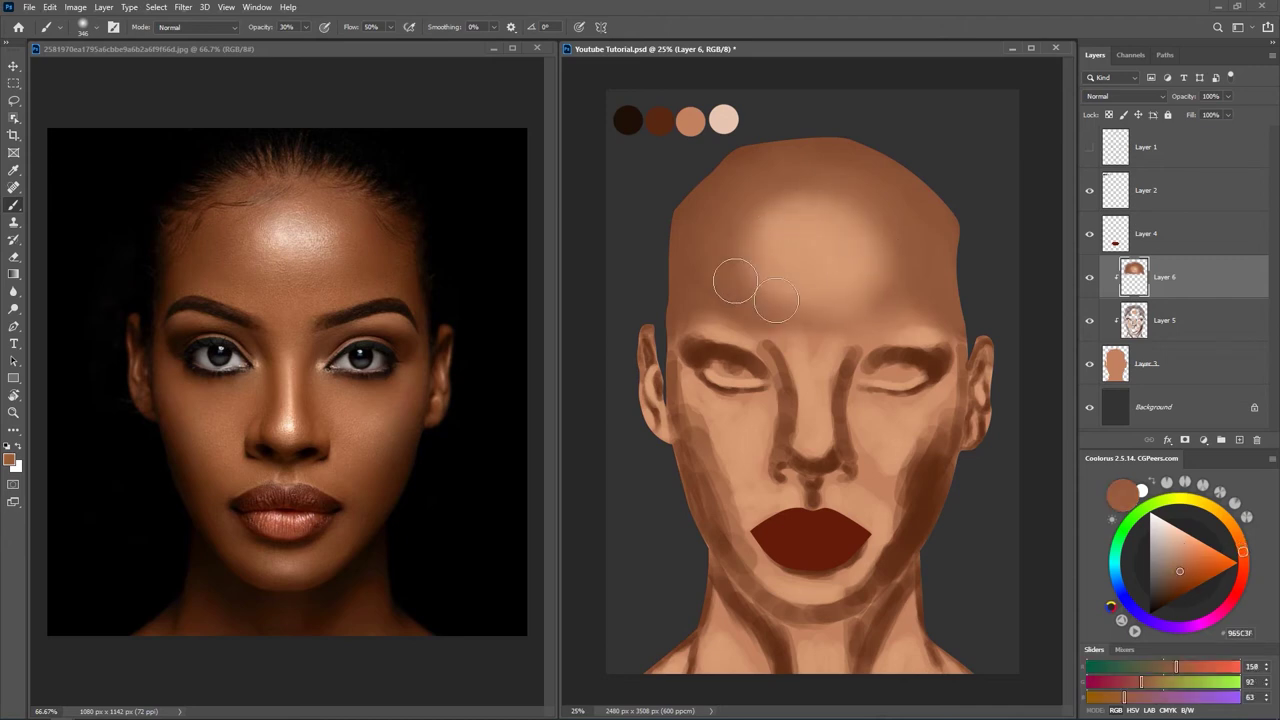
# Sample brown and light tan from the forehead and even out the middle and right part of its highlight.
pyautogui.keyDown('alt'); pyautogui.click(871, 295); pyautogui.keyUp('alt')
pyautogui.keyDown('alt'); pyautogui.click(777, 192); pyautogui.keyUp('alt')
pyautogui.keyDown('alt'); pyautogui.click(849, 229); pyautogui.keyUp('alt')
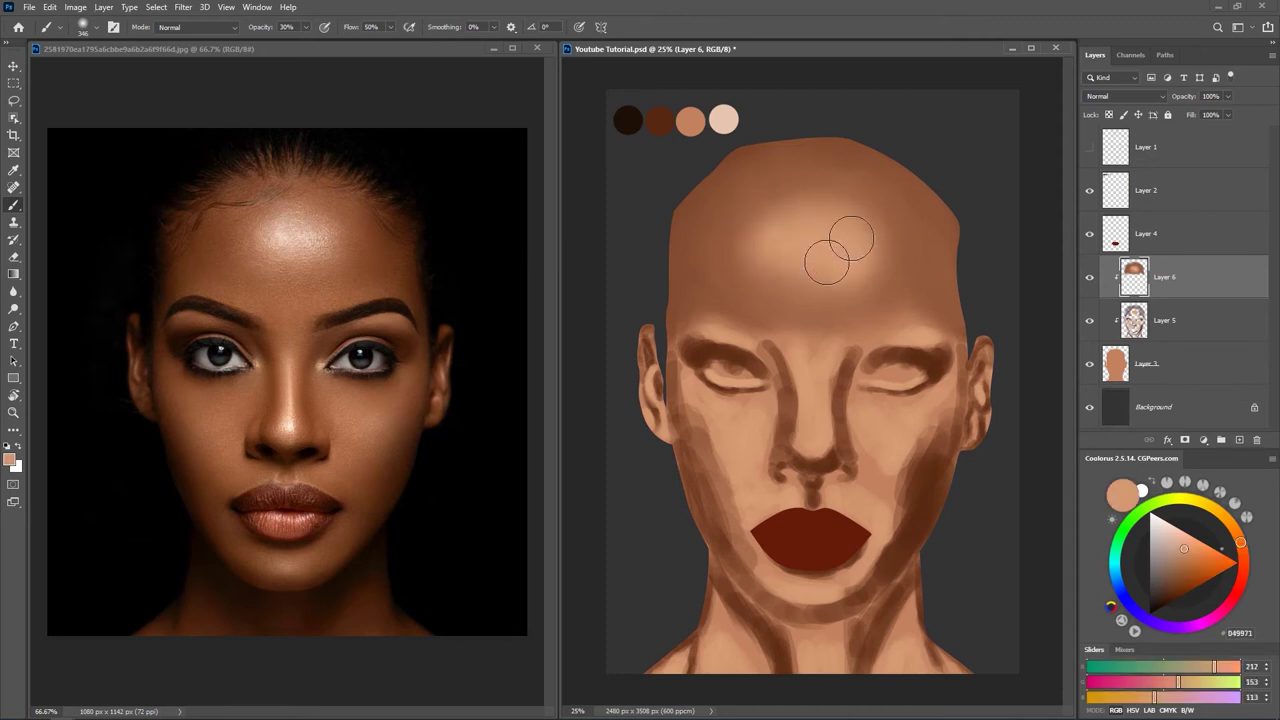
pyautogui.keyDown('alt'); pyautogui.click(805, 234); pyautogui.keyUp('alt')
pyautogui.moveTo(760, 226)
pyautogui.mouseDown()
pyautogui.moveTo(760, 258)
pyautogui.moveTo(772, 220)
pyautogui.moveTo(855, 256)
pyautogui.mouseUp()
pyautogui.keyDown('alt'); pyautogui.click(853, 240); pyautogui.keyUp('alt')
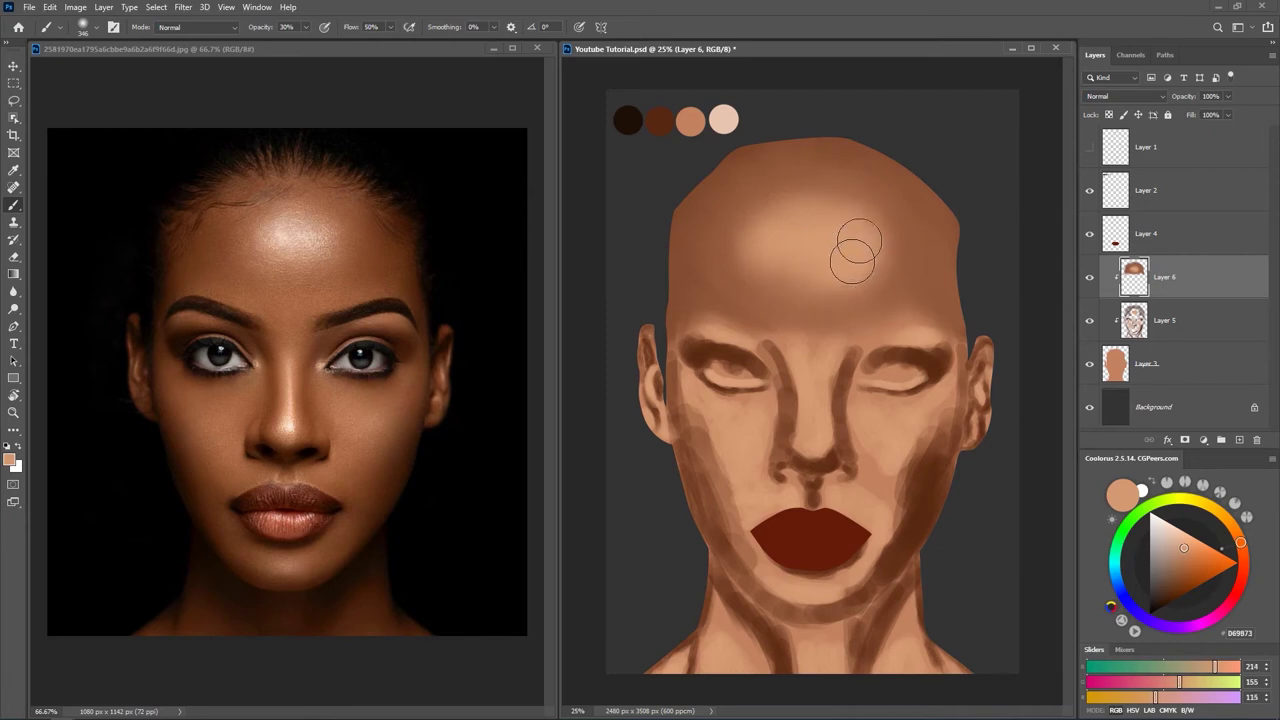
# Soften the forehead highlight's left, lower and upper right edges with sampled brown and light tan.
pyautogui.keyDown('alt'); pyautogui.click(720, 230); pyautogui.keyUp('alt')
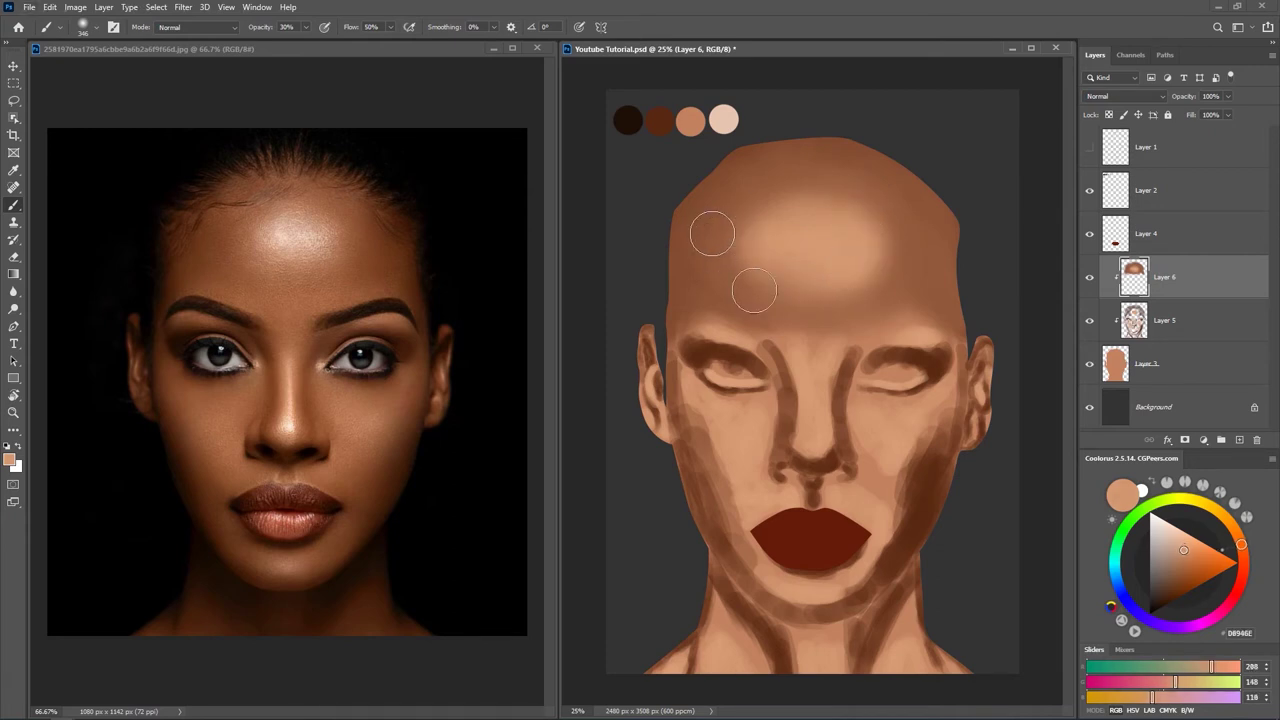
pyautogui.keyDown('alt'); pyautogui.click(705, 246); pyautogui.keyUp('alt')
pyautogui.moveTo(734, 277)
pyautogui.mouseDown()
pyautogui.moveTo(766, 303)
pyautogui.moveTo(843, 305)
pyautogui.moveTo(809, 305)
pyautogui.mouseUp()
pyautogui.keyDown('alt'); pyautogui.click(832, 255); pyautogui.keyUp('alt')
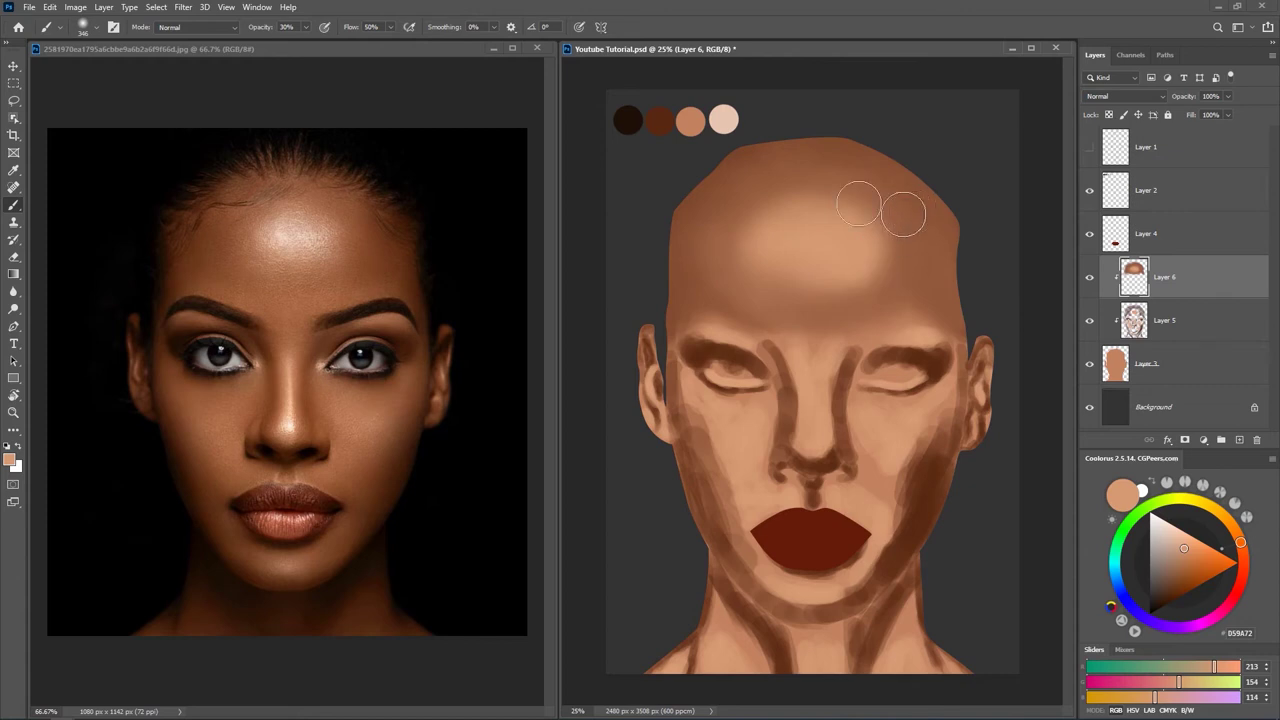
pyautogui.keyDown('alt'); pyautogui.click(886, 236); pyautogui.keyUp('alt')
# Show the line sketch on Layer 1 over the painting.
pyautogui.click(1090, 149)
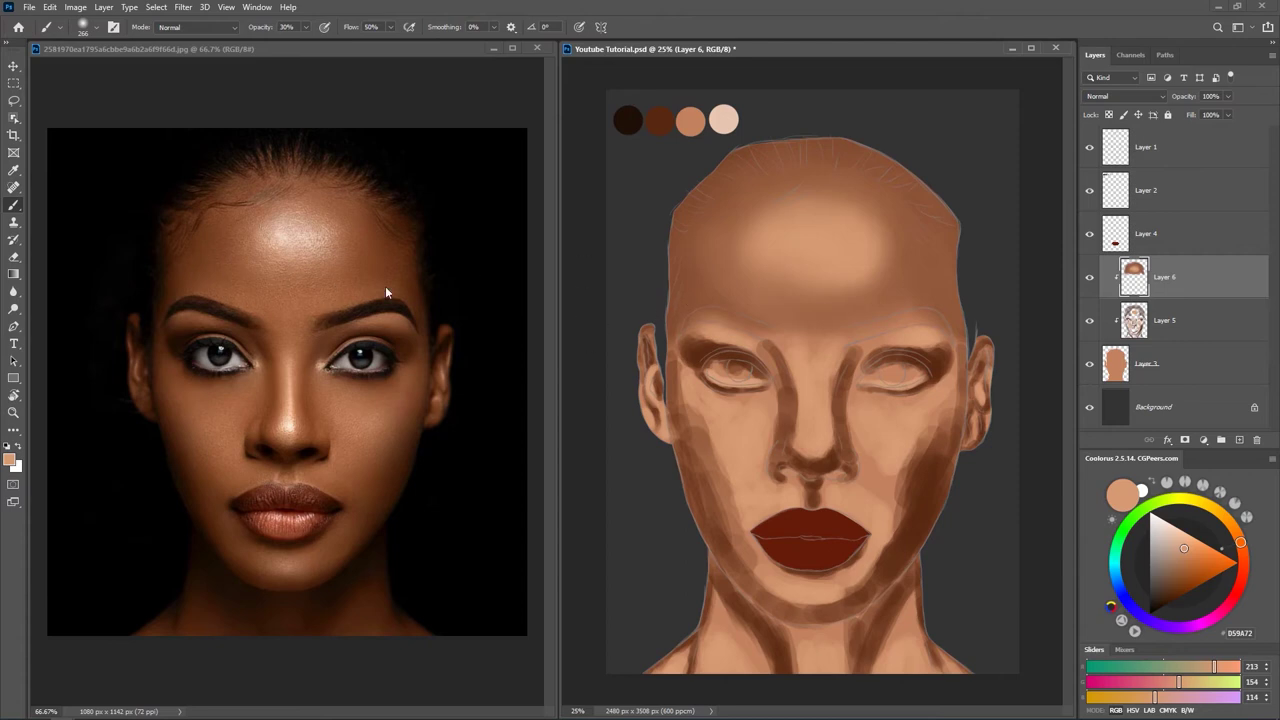
pyautogui.click(1089, 150)
pyautogui.click(1089, 150)
# Shrink the brush and paint sampled light tan along both brow ridges and the area between them.
pyautogui.keyDown('alt'); pyautogui.click(826, 251); pyautogui.keyUp('alt')
pyautogui.keyDown('alt'); pyautogui.rightClick(804, 250); pyautogui.keyUp('alt')
pyautogui.moveTo(804, 245); pyautogui.dragTo(705, 251)
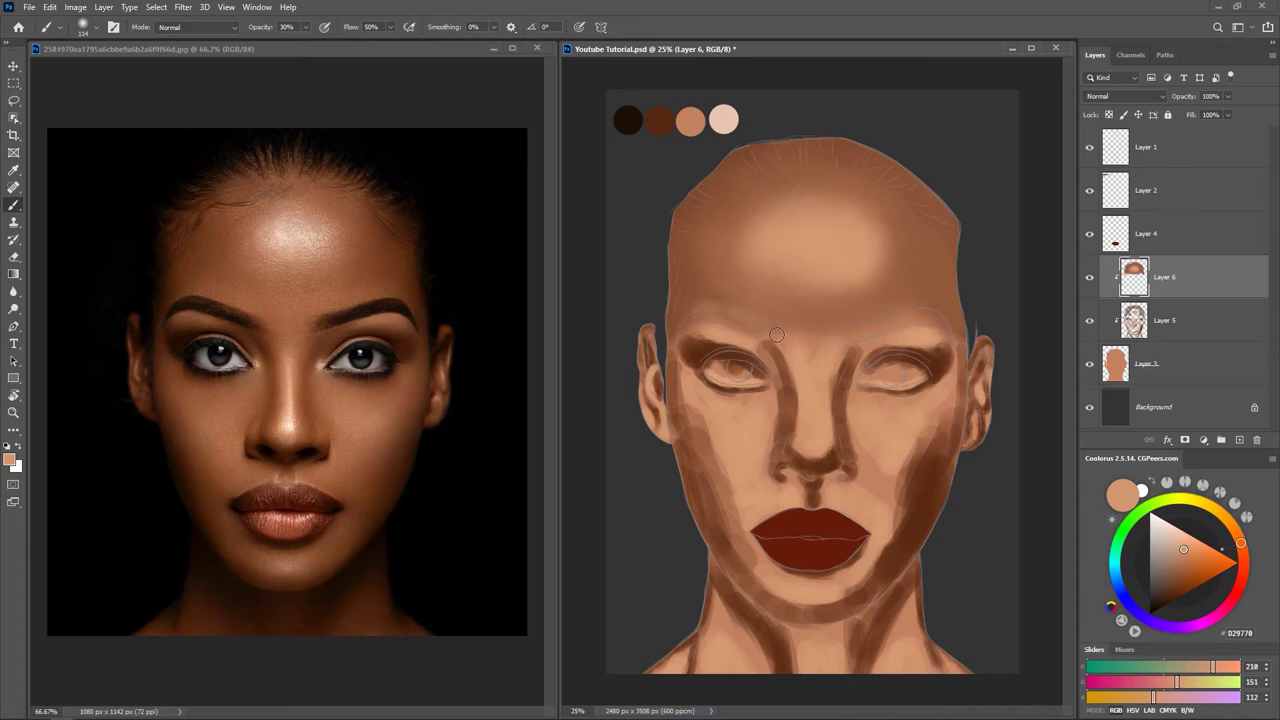
pyautogui.moveTo(834, 327)
pyautogui.mouseDown()
pyautogui.moveTo(820, 328)
pyautogui.moveTo(868, 323)
pyautogui.moveTo(842, 325)
pyautogui.mouseUp()
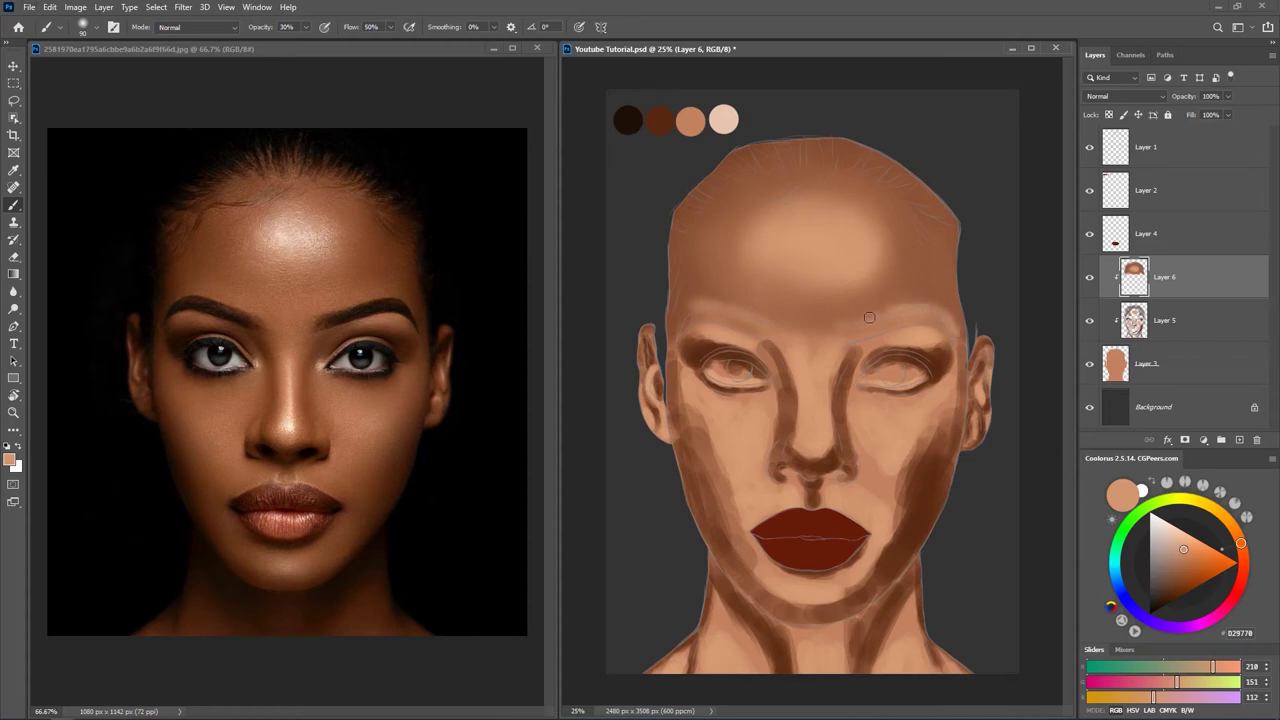
# Set the brush to 130 px and blend the brow ridges into the lower forehead with sampled brown and light tan.
pyautogui.moveTo(885, 294); pyautogui.dragTo(874, 284)
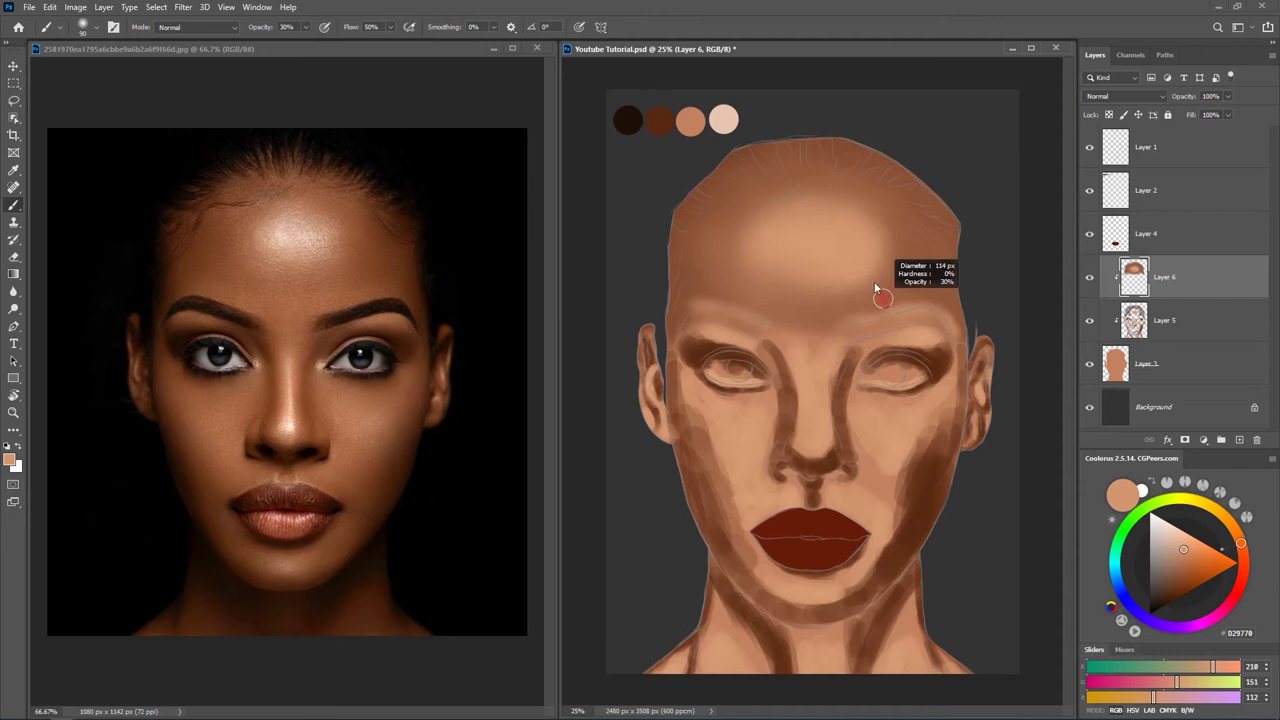
pyautogui.keyDown('alt'); pyautogui.click(866, 301); pyautogui.keyUp('alt')
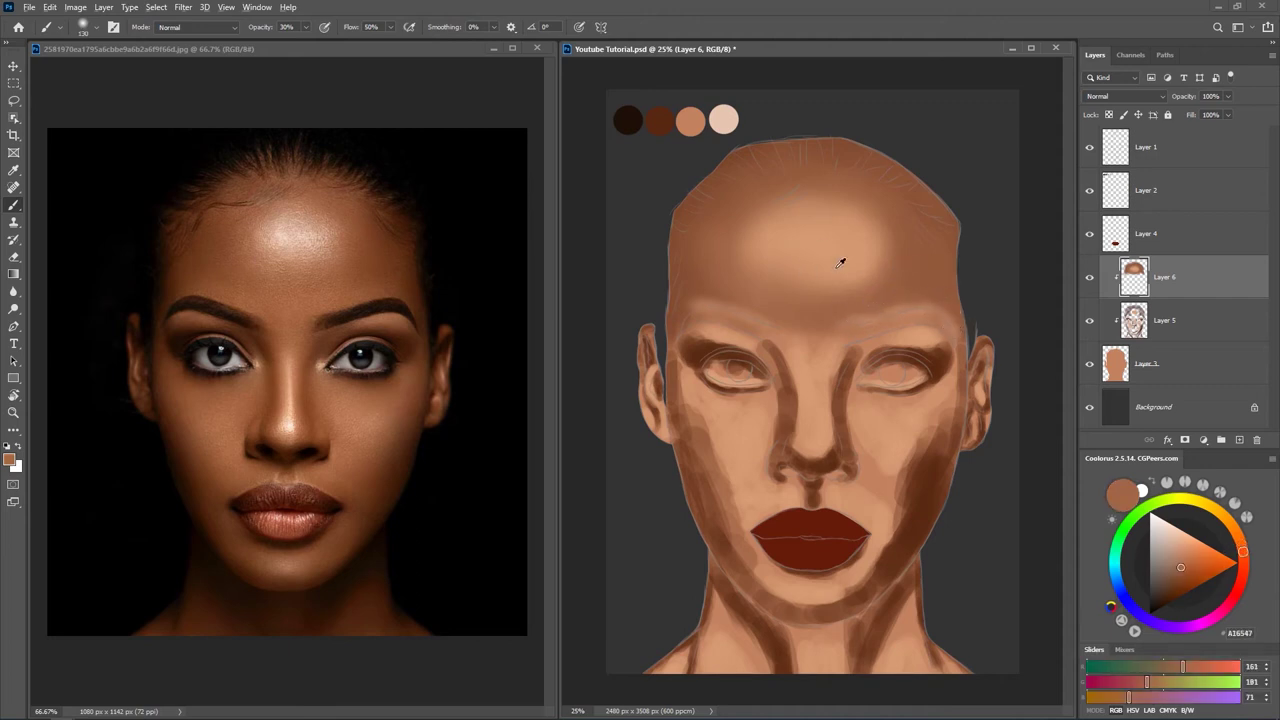
pyautogui.keyDown('alt'); pyautogui.click(942, 333); pyautogui.keyUp('alt')
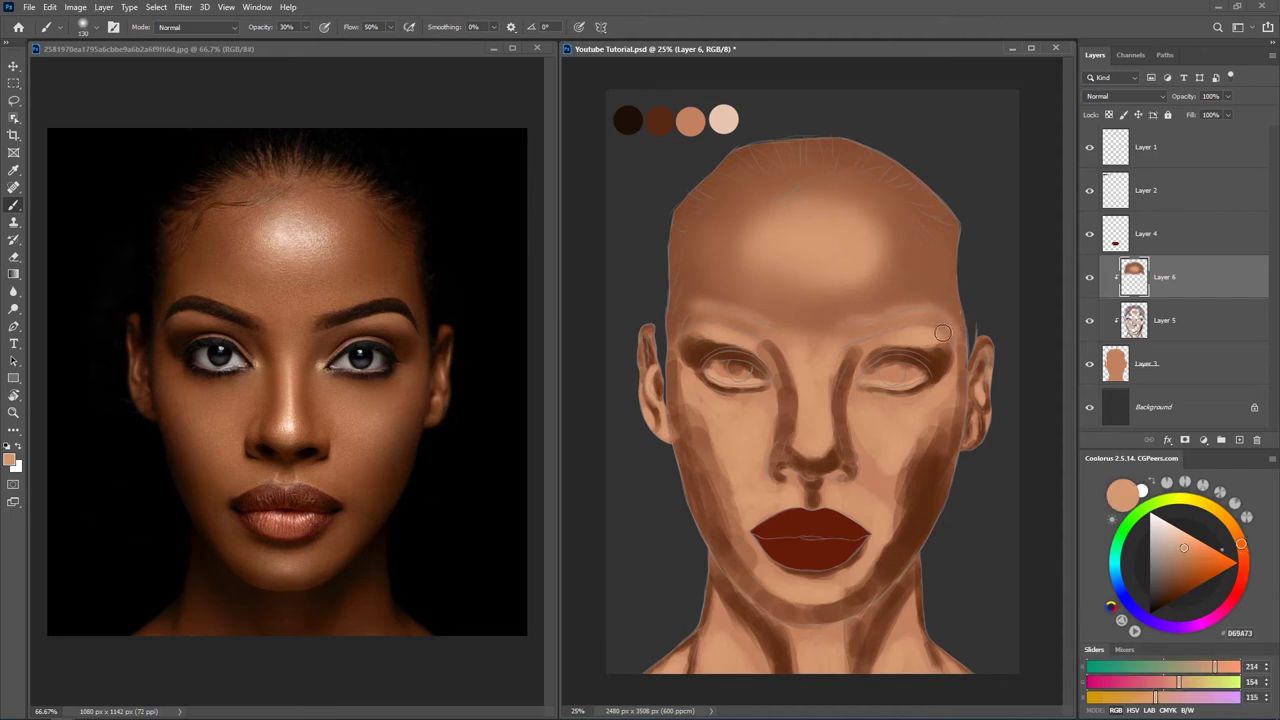
pyautogui.keyDown('alt'); pyautogui.click(853, 303); pyautogui.keyUp('alt')
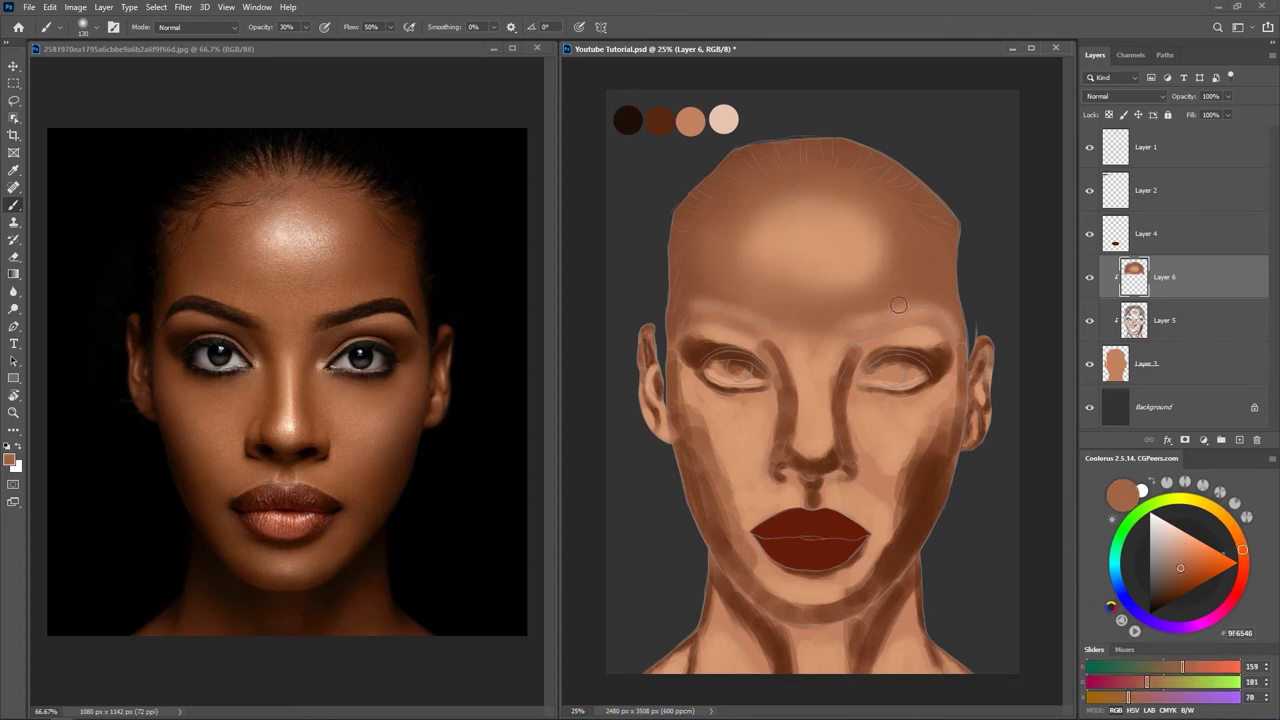
pyautogui.keyDown('alt'); pyautogui.click(820, 369); pyautogui.keyUp('alt')
pyautogui.moveTo(800, 323)
pyautogui.mouseDown()
pyautogui.moveTo(810, 328)
pyautogui.moveTo(736, 308)
pyautogui.mouseUp()
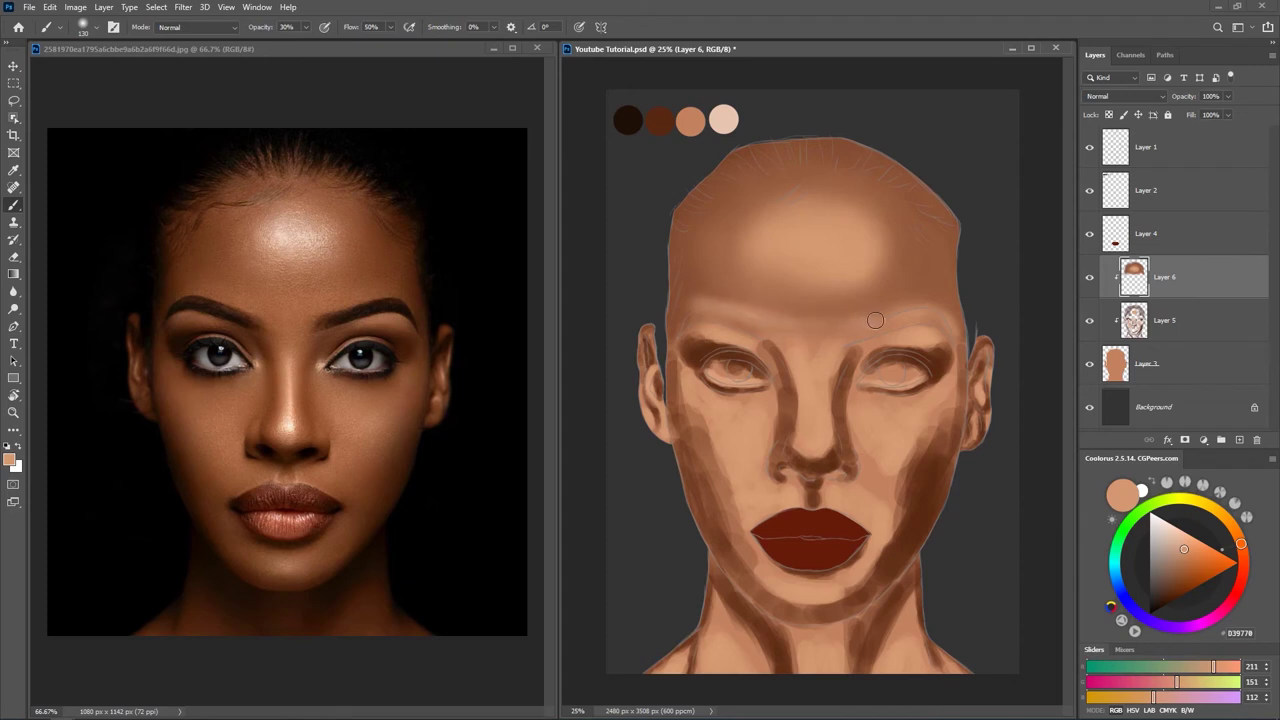
# Enlarge the brush and soften the lower forehead between the brows with light tan, sampling mid tan above the left brow.
pyautogui.moveTo(805, 312)
pyautogui.mouseDown()
pyautogui.moveTo(786, 295)
pyautogui.moveTo(787, 306)
pyautogui.mouseUp()
pyautogui.keyDown('alt'); pyautogui.click(809, 370); pyautogui.keyUp('alt')
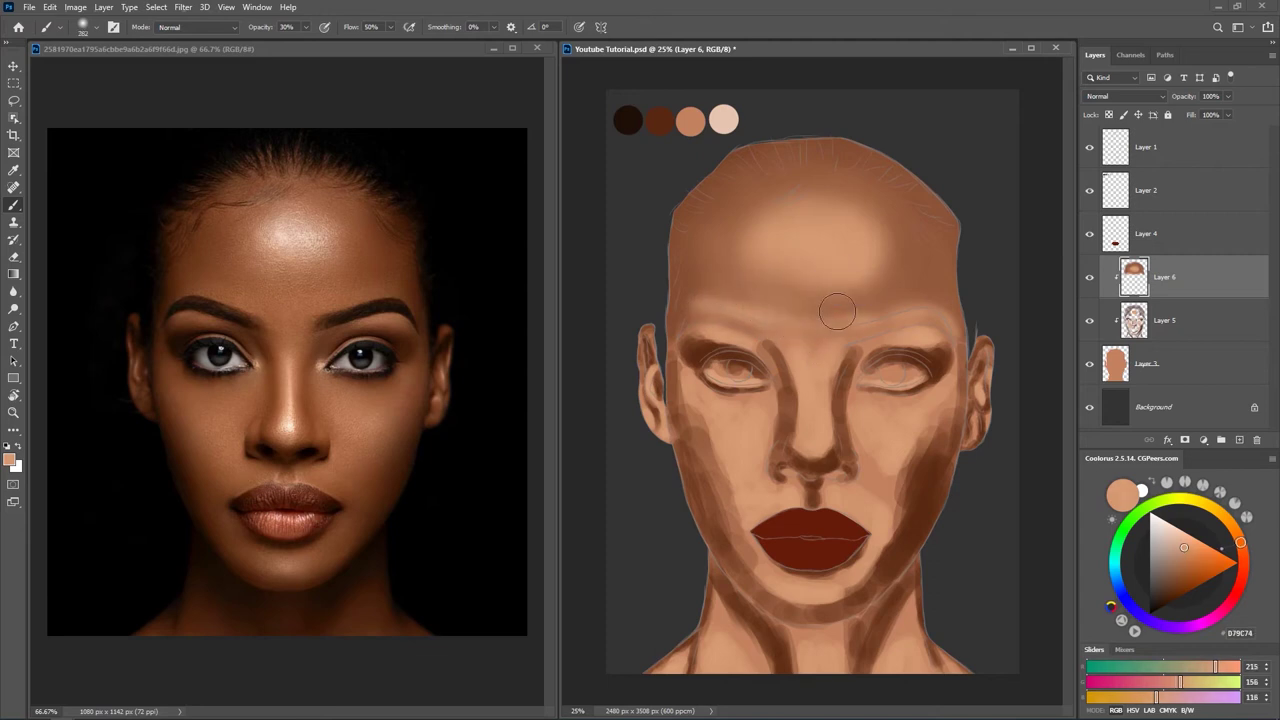
pyautogui.moveTo(803, 310); pyautogui.dragTo(775, 303)
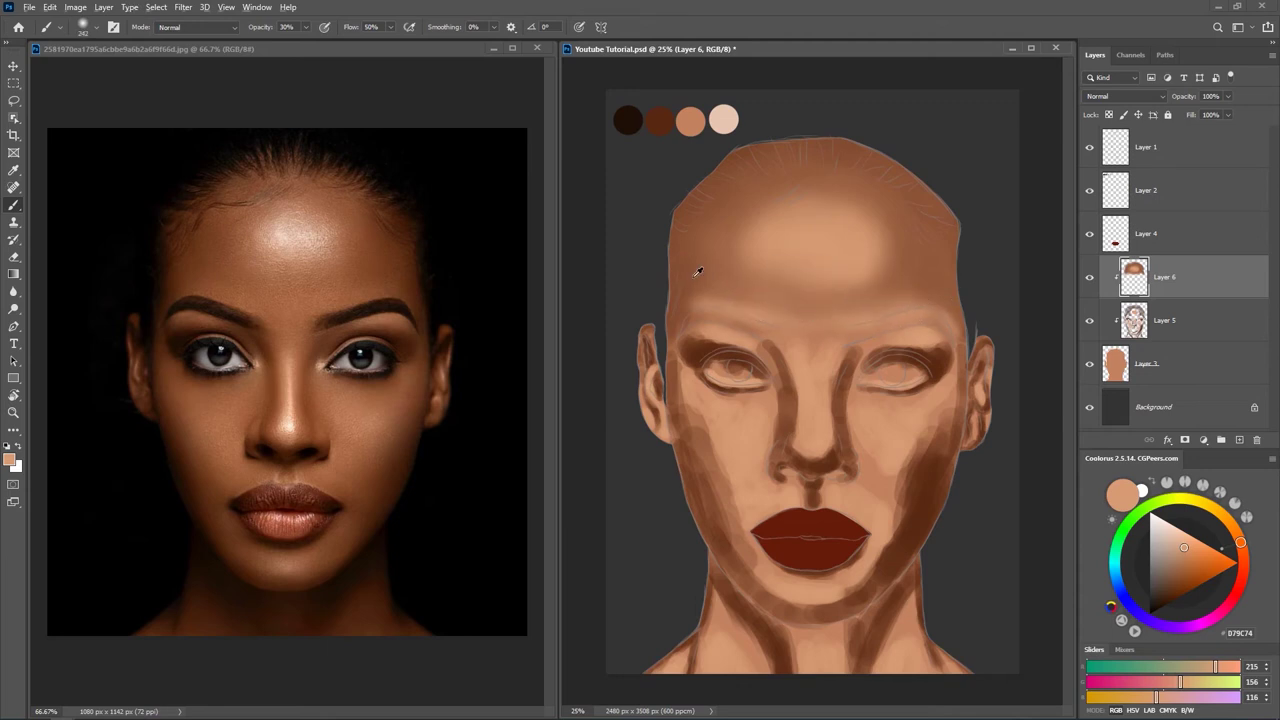
pyautogui.keyDown('alt'); pyautogui.click(743, 298); pyautogui.keyUp('alt')
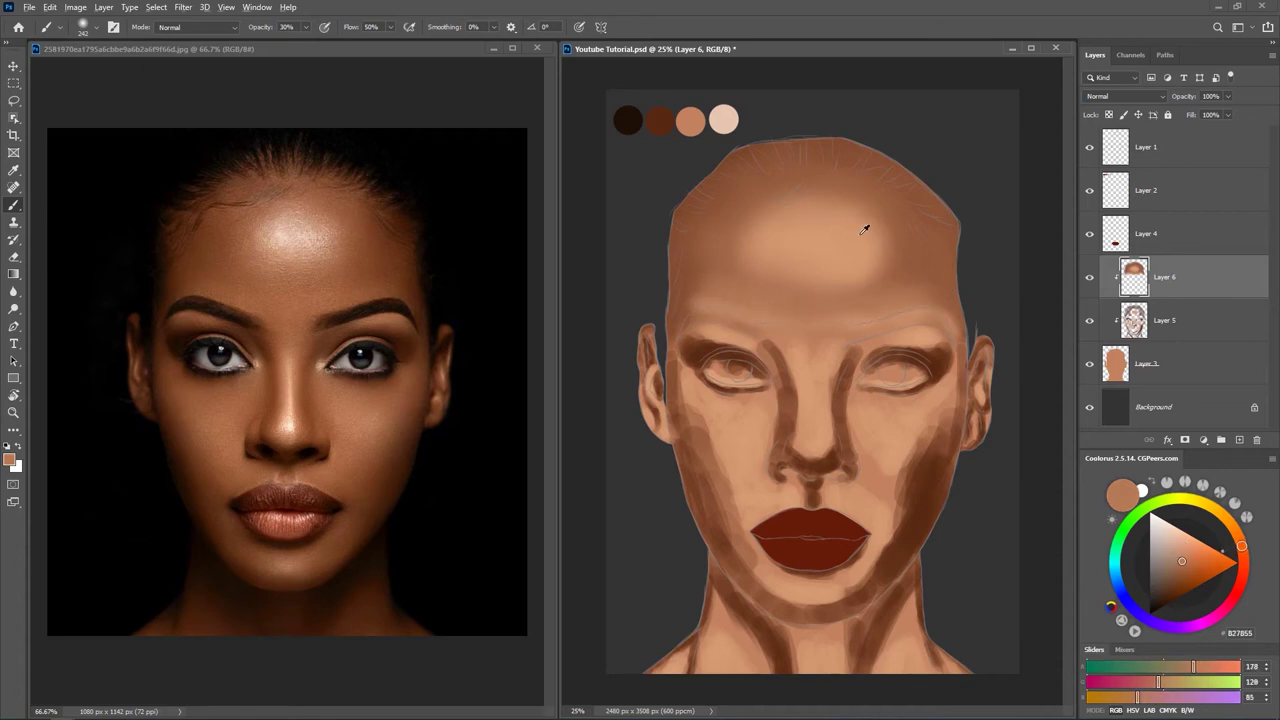
# Blend the lower forehead above both brows out to the temples with sampled browns and mid tans, using a 242 px brush.
pyautogui.keyDown('alt'); pyautogui.click(943, 276); pyautogui.keyUp('alt')
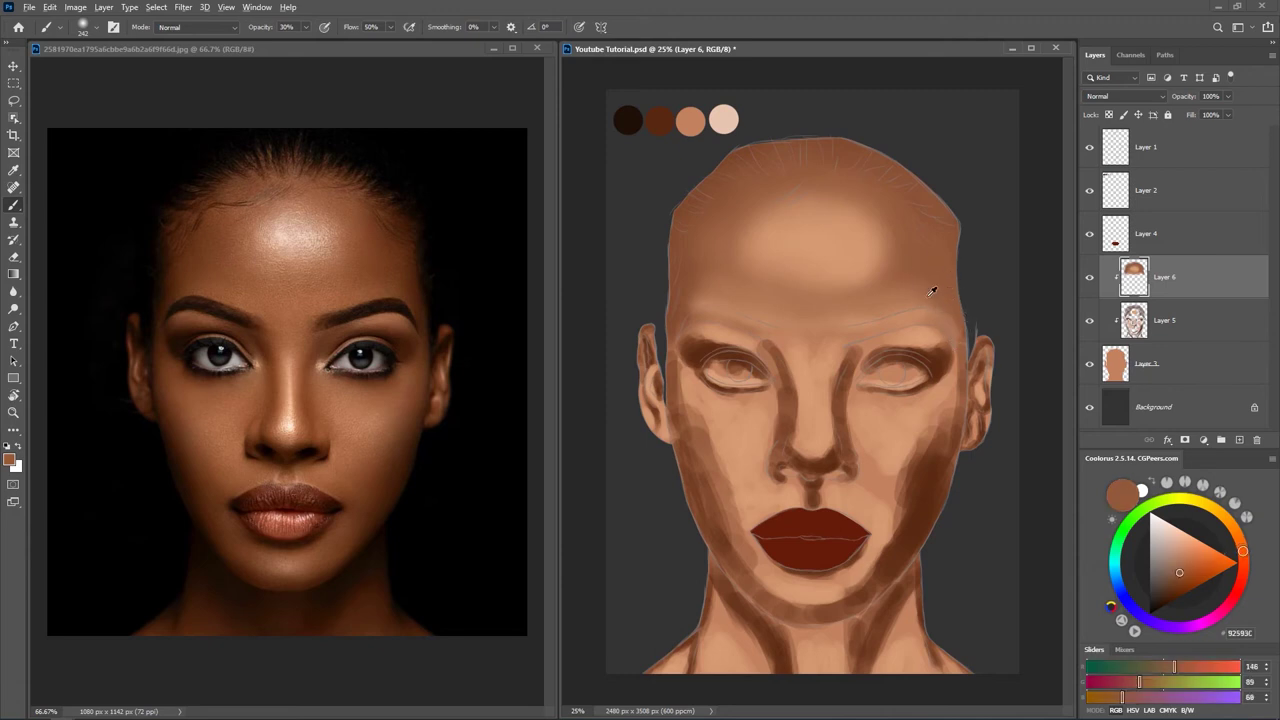
pyautogui.keyDown('alt'); pyautogui.click(910, 292); pyautogui.keyUp('alt')
pyautogui.keyDown('alt'); pyautogui.click(884, 300); pyautogui.keyUp('alt')
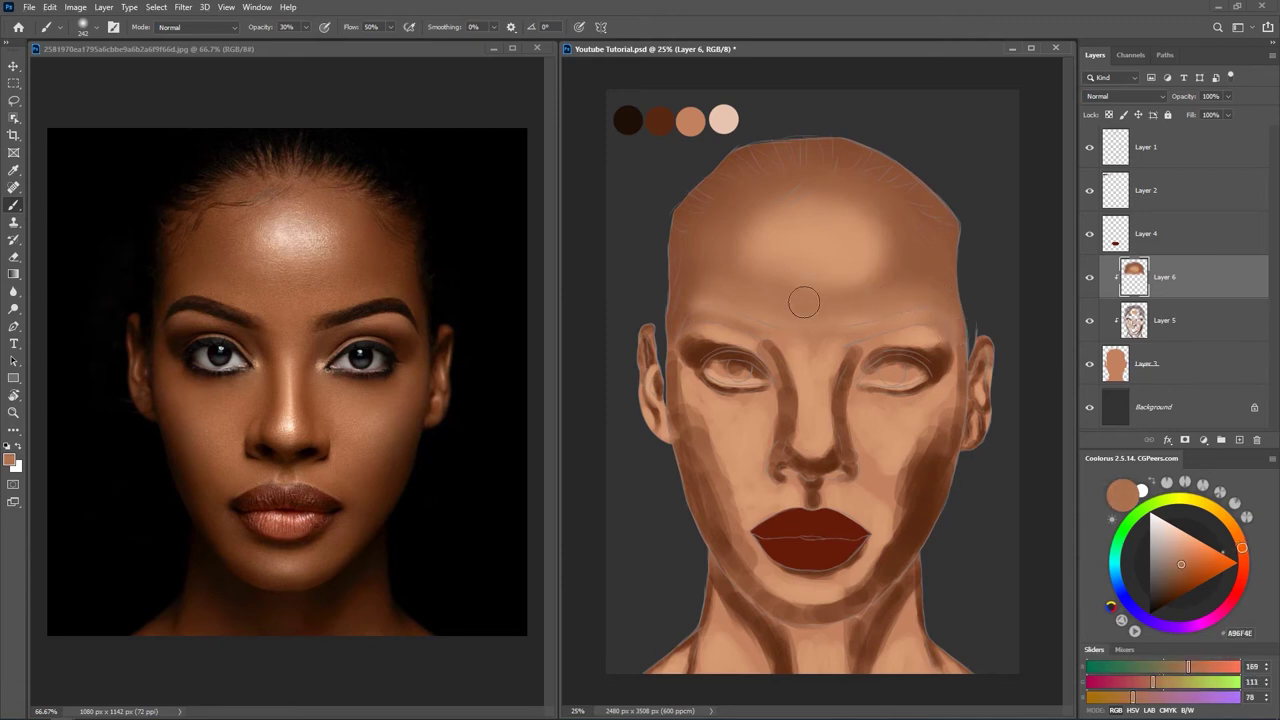
pyautogui.keyDown('alt'); pyautogui.click(707, 298); pyautogui.keyUp('alt')
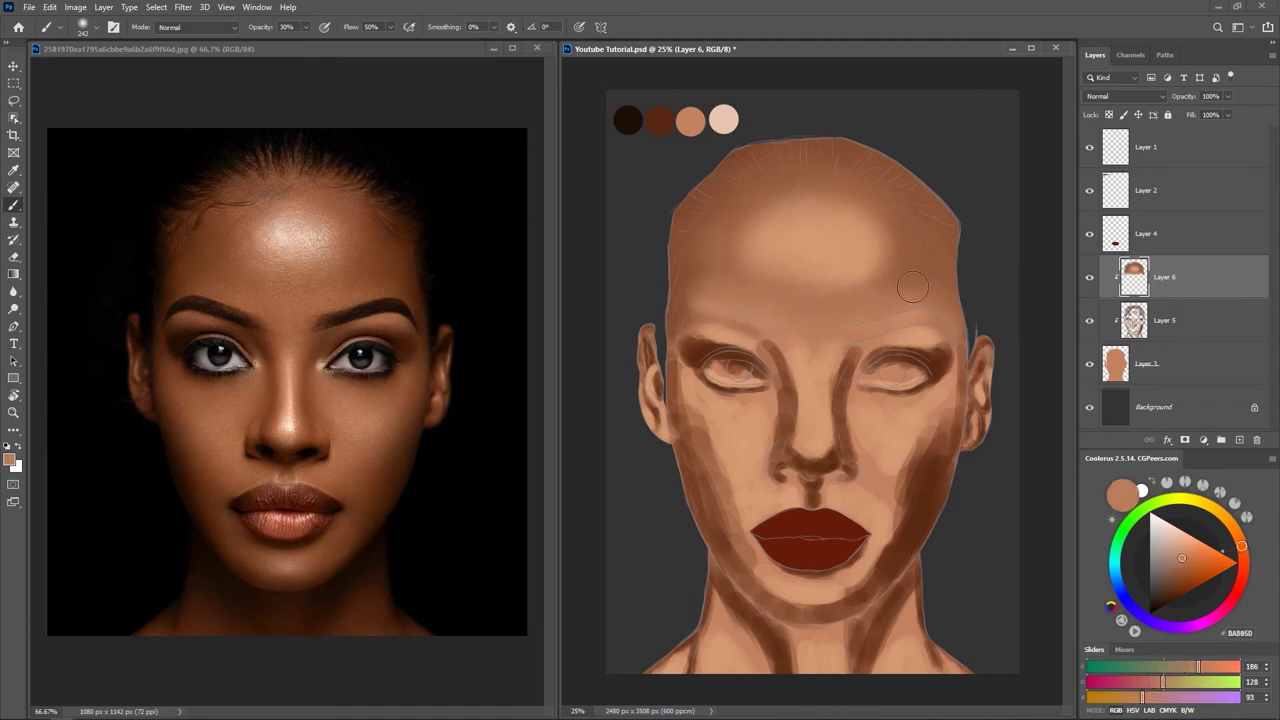
pyautogui.keyDown('alt'); pyautogui.click(729, 286); pyautogui.keyUp('alt')
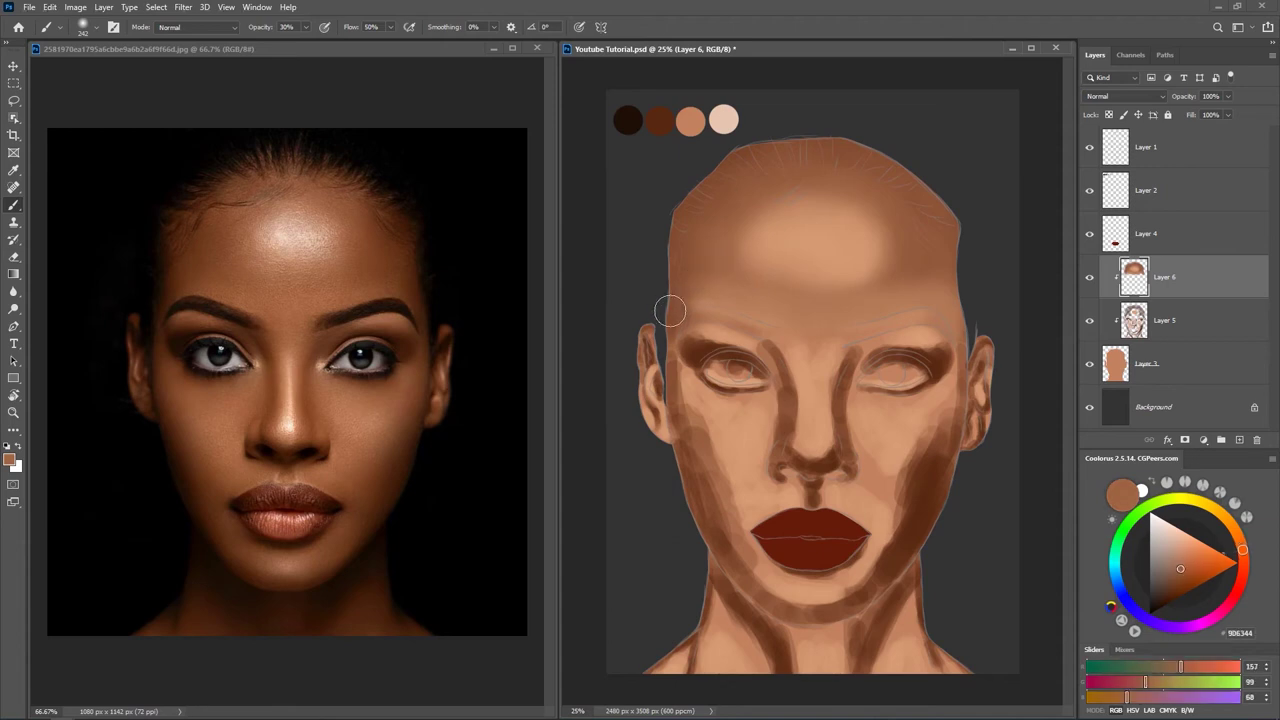
pyautogui.keyDown('alt'); pyautogui.click(716, 296); pyautogui.keyUp('alt')
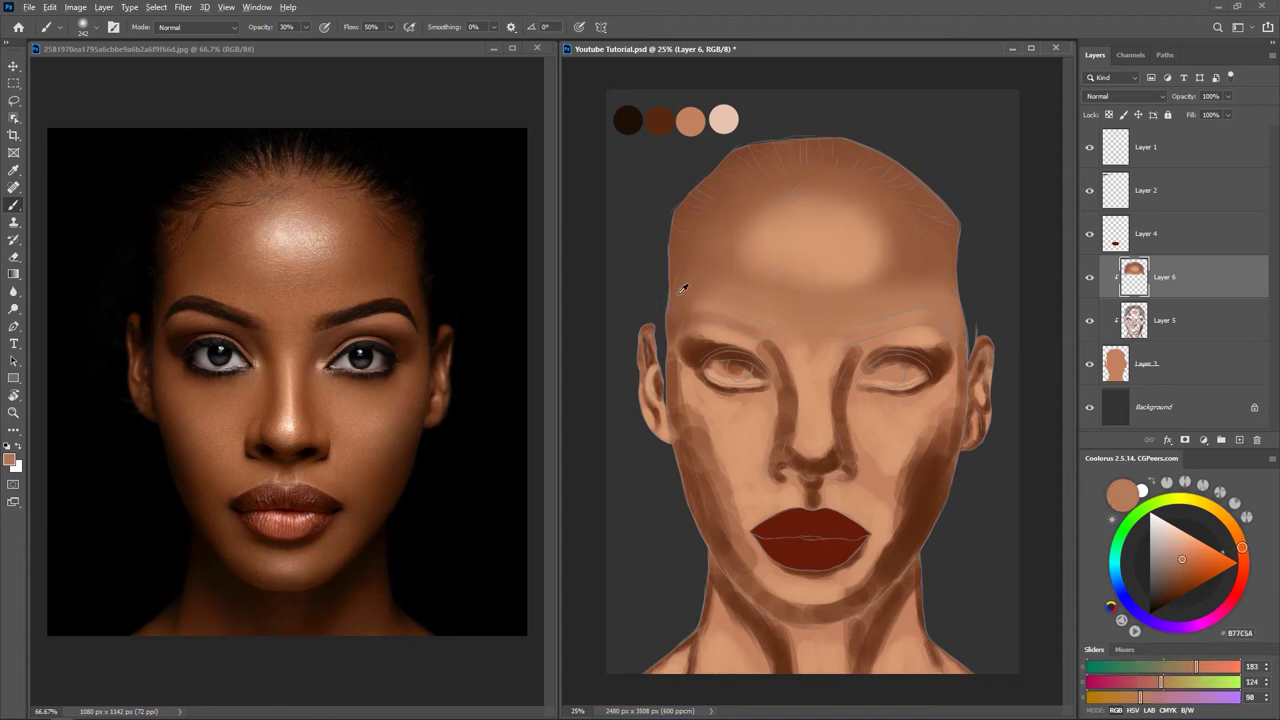
# Reduce the brush to 162 px and smooth the right side of the lower forehead with sampled brown and mid tan.
pyautogui.keyDown('alt'); pyautogui.rightClick(704, 291); pyautogui.keyUp('alt')
pyautogui.keyDown('alt'); pyautogui.click(926, 259); pyautogui.keyUp('alt')
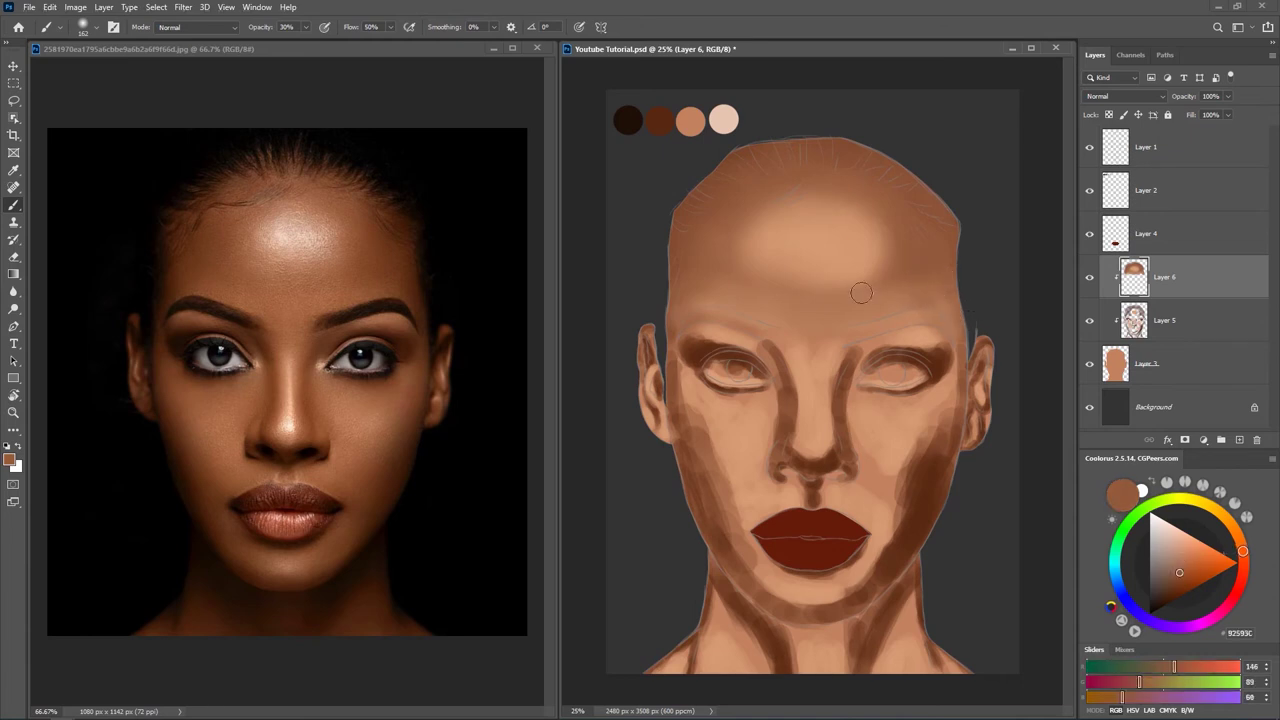
pyautogui.keyDown('alt'); pyautogui.click(928, 301); pyautogui.keyUp('alt')
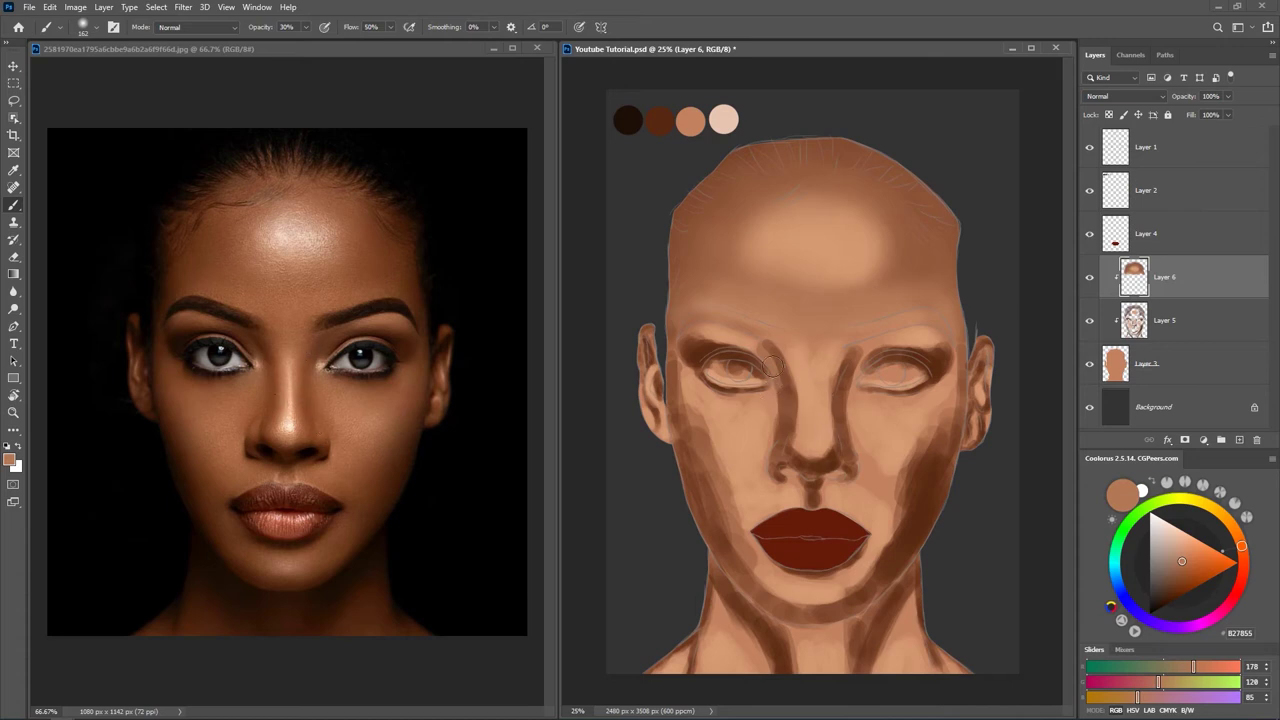
# Reduce the brush to 138 px and shade the right side of the nose from brow to tip with sampled brown.
pyautogui.moveTo(855, 405); pyautogui.dragTo(849, 406)
pyautogui.keyDown('alt'); pyautogui.click(918, 254); pyautogui.keyUp('alt')
pyautogui.keyDown('alt'); pyautogui.click(919, 253); pyautogui.keyUp('alt')
pyautogui.keyDown('alt'); pyautogui.click(919, 252); pyautogui.keyUp('alt')
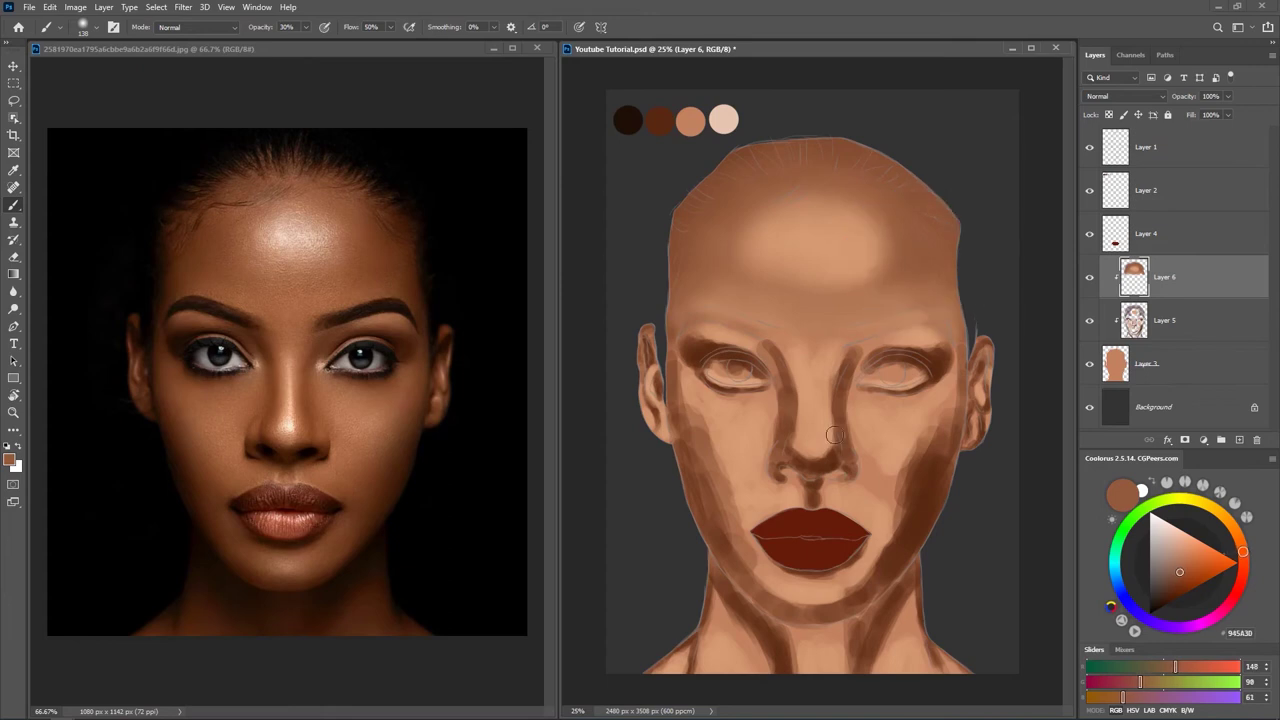
pyautogui.keyDown('alt'); pyautogui.click(849, 431); pyautogui.keyUp('alt')
pyautogui.moveTo(837, 391)
pyautogui.mouseDown()
pyautogui.moveTo(831, 436)
pyautogui.moveTo(835, 368)
pyautogui.moveTo(830, 406)
pyautogui.mouseUp()
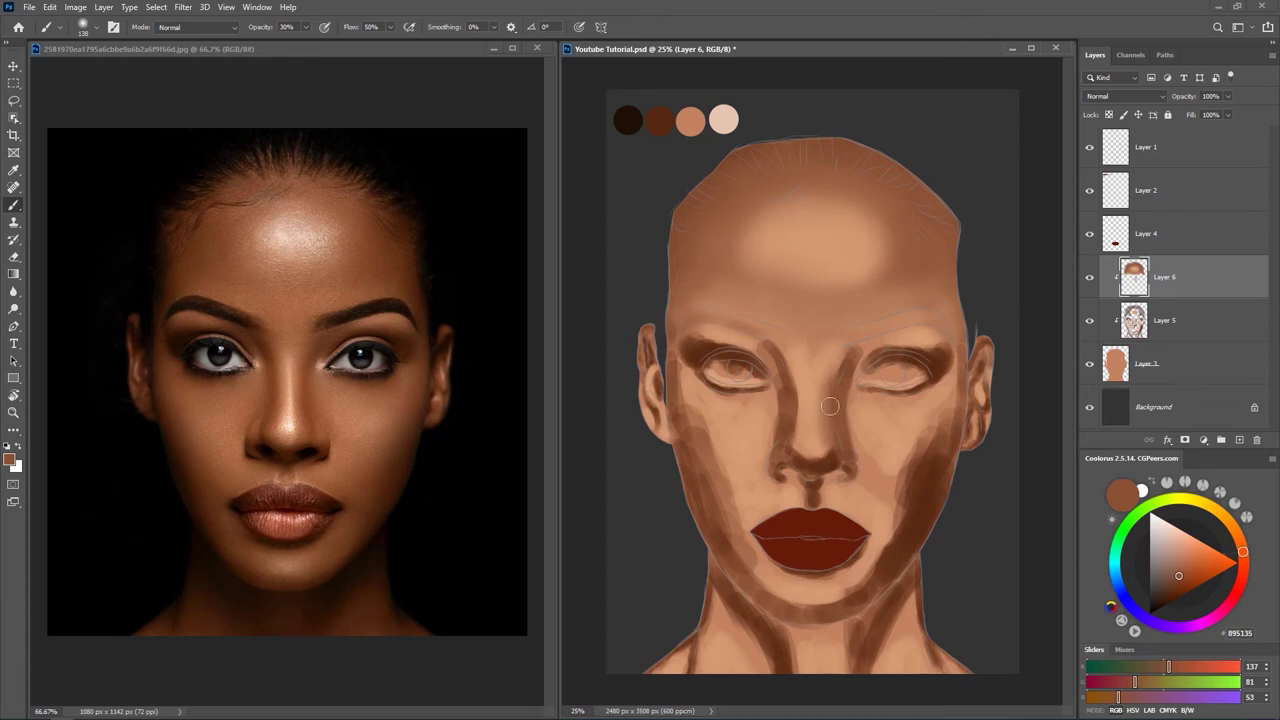
pyautogui.moveTo(844, 357)
pyautogui.mouseDown()
pyautogui.moveTo(828, 387)
pyautogui.moveTo(828, 455)
pyautogui.moveTo(837, 416)
pyautogui.moveTo(822, 464)
pyautogui.mouseUp()
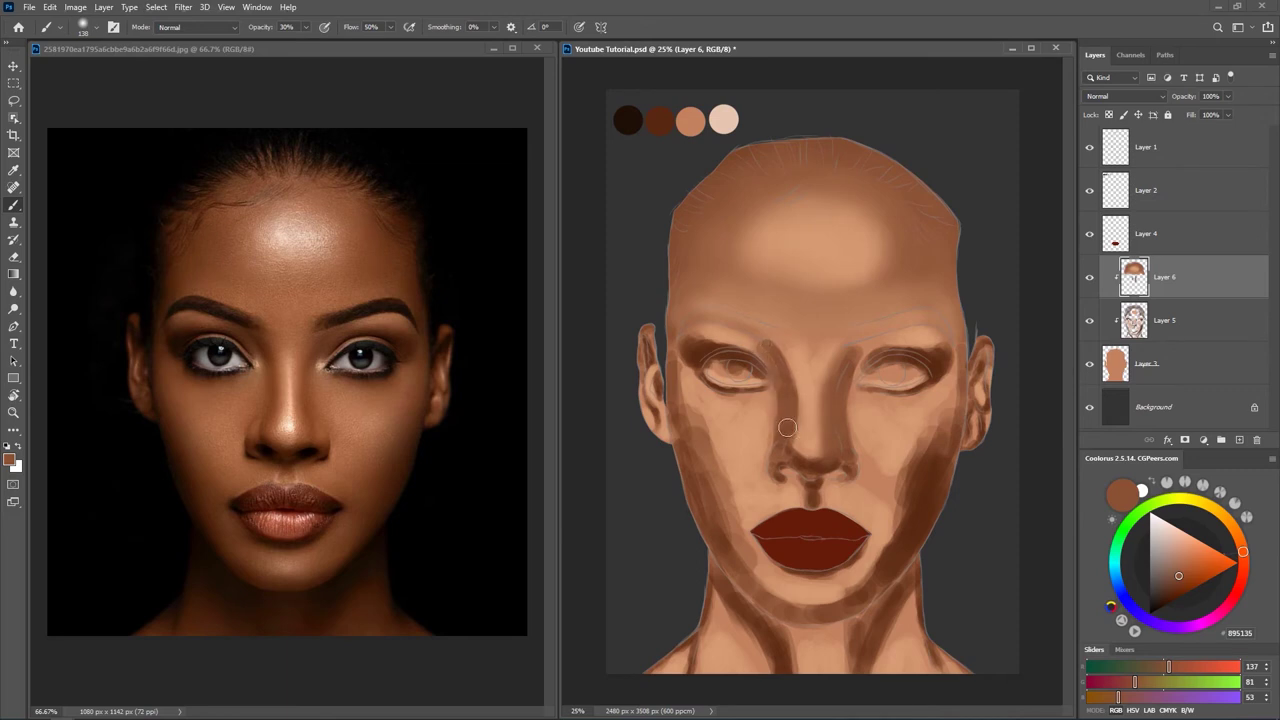
# Sample the nose shadow's brown and blend the left side and tip of the nose with a slightly larger brush.
pyautogui.keyDown('alt'); pyautogui.click(791, 437); pyautogui.keyUp('alt')
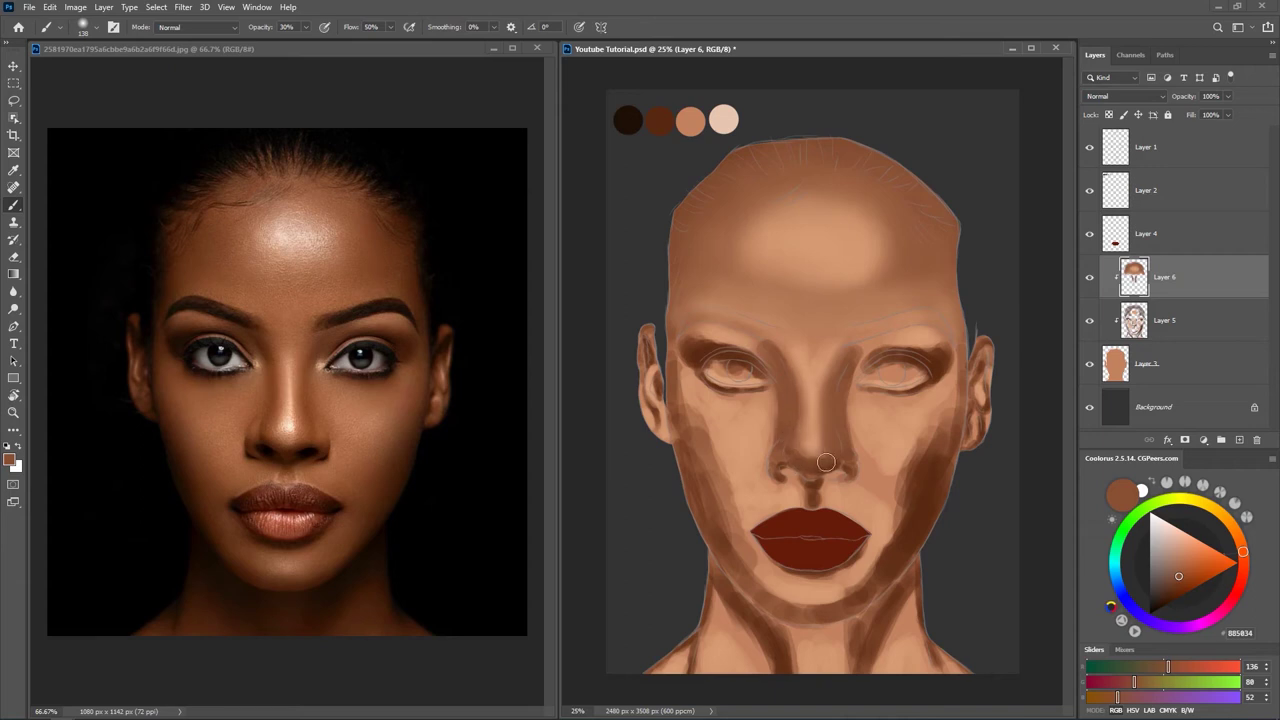
pyautogui.keyDown('alt'); pyautogui.rightClick(791, 408); pyautogui.keyUp('alt')
pyautogui.keyDown('alt'); pyautogui.click(797, 457); pyautogui.keyUp('alt')
pyautogui.keyDown('alt'); pyautogui.click(830, 428); pyautogui.keyUp('alt')
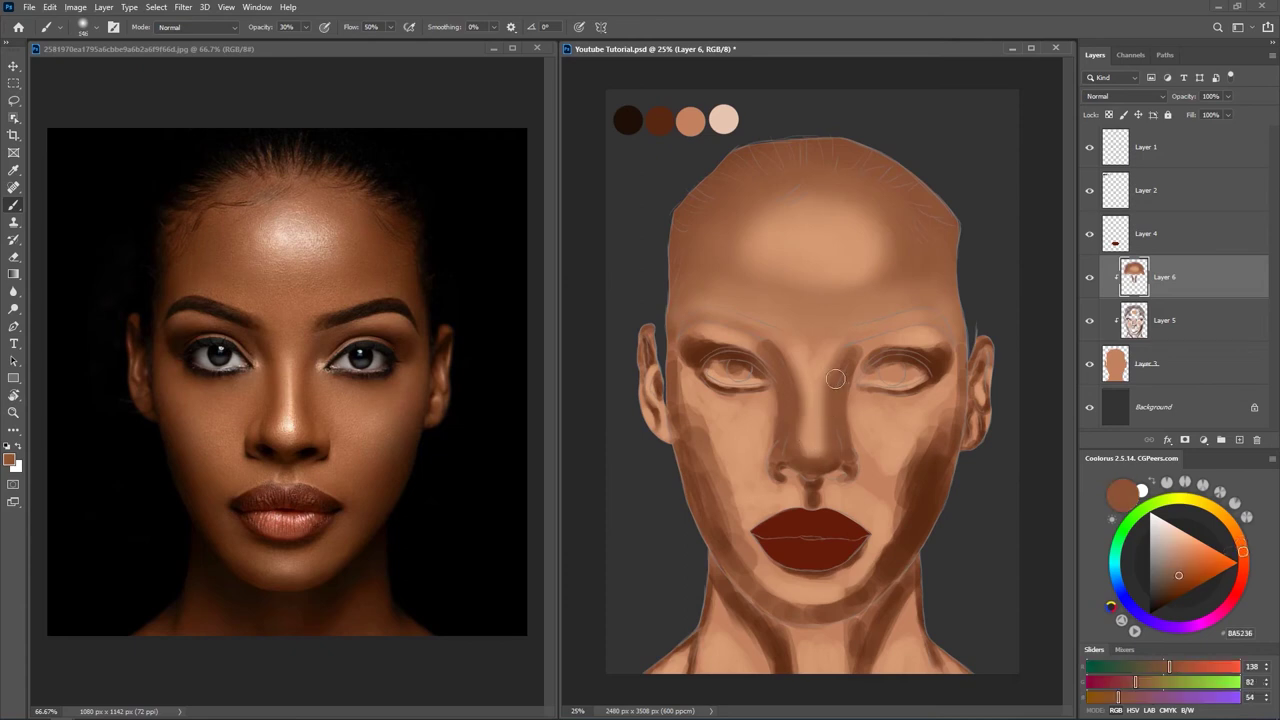
# Soften the outer edges of the nose shadows into both cheeks with sampled light tan, using a 146 px brush.
pyautogui.keyDown('alt'); pyautogui.click(758, 422); pyautogui.keyUp('alt')
pyautogui.moveTo(765, 431); pyautogui.dragTo(775, 398)
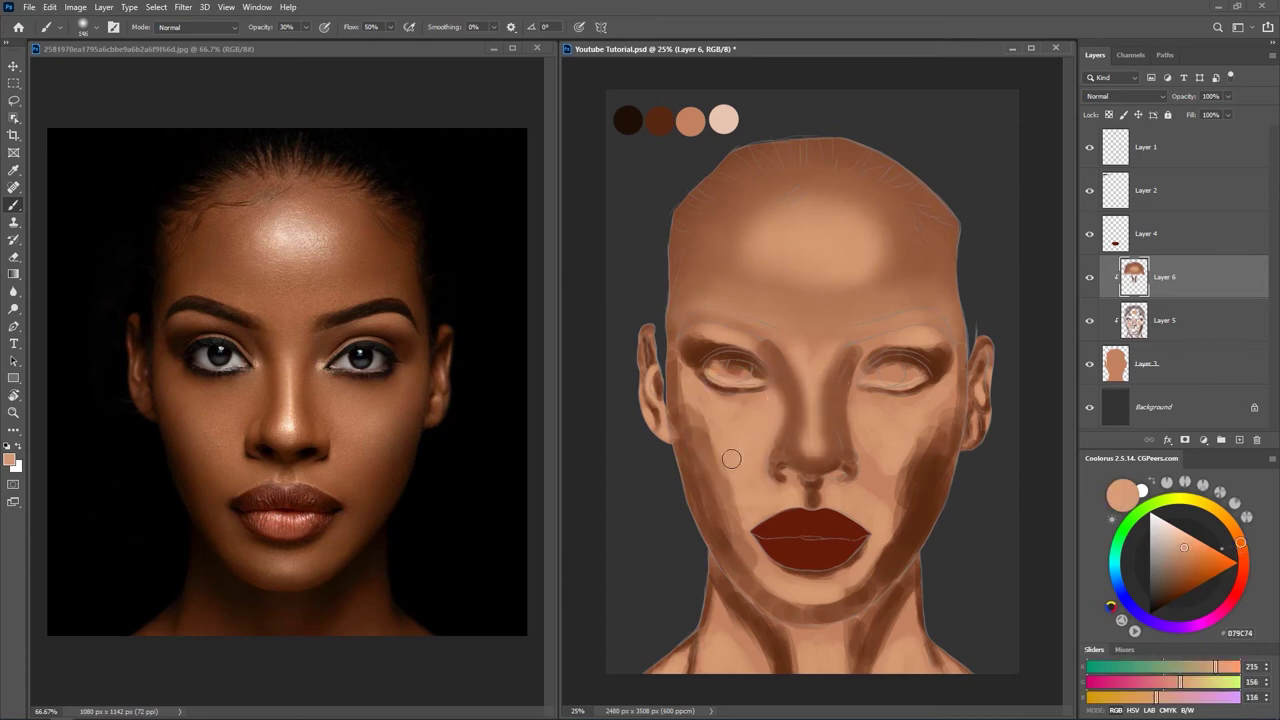
pyautogui.keyDown('alt'); pyautogui.click(725, 422); pyautogui.keyUp('alt')
pyautogui.keyDown('alt'); pyautogui.click(885, 434); pyautogui.keyUp('alt')
pyautogui.press('[')
pyautogui.press('[')
pyautogui.press('[')
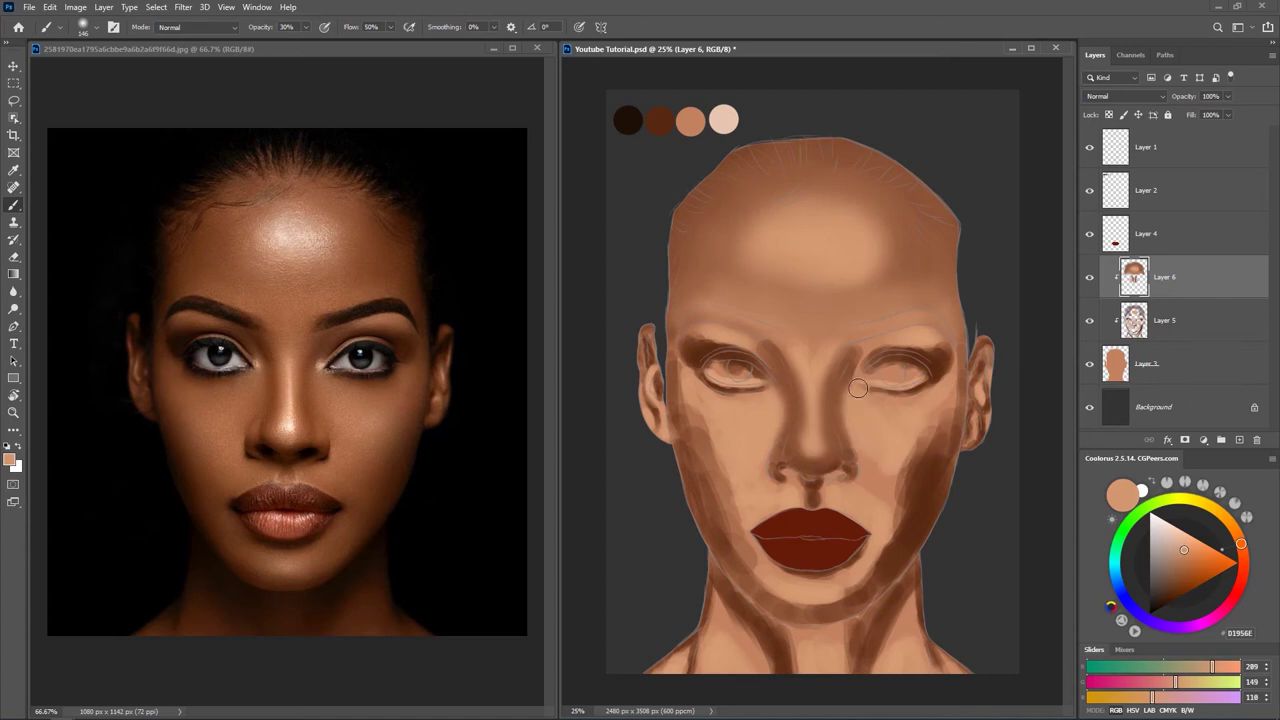
# Shrink the brush and shape the nose tip and nostril wings with sampled brown and light tan.
pyautogui.keyDown('alt'); pyautogui.click(850, 450); pyautogui.keyUp('alt')
pyautogui.keyDown('alt'); pyautogui.rightClick(845, 474); pyautogui.keyUp('alt')
pyautogui.keyDown('alt'); pyautogui.click(780, 448); pyautogui.keyUp('alt')
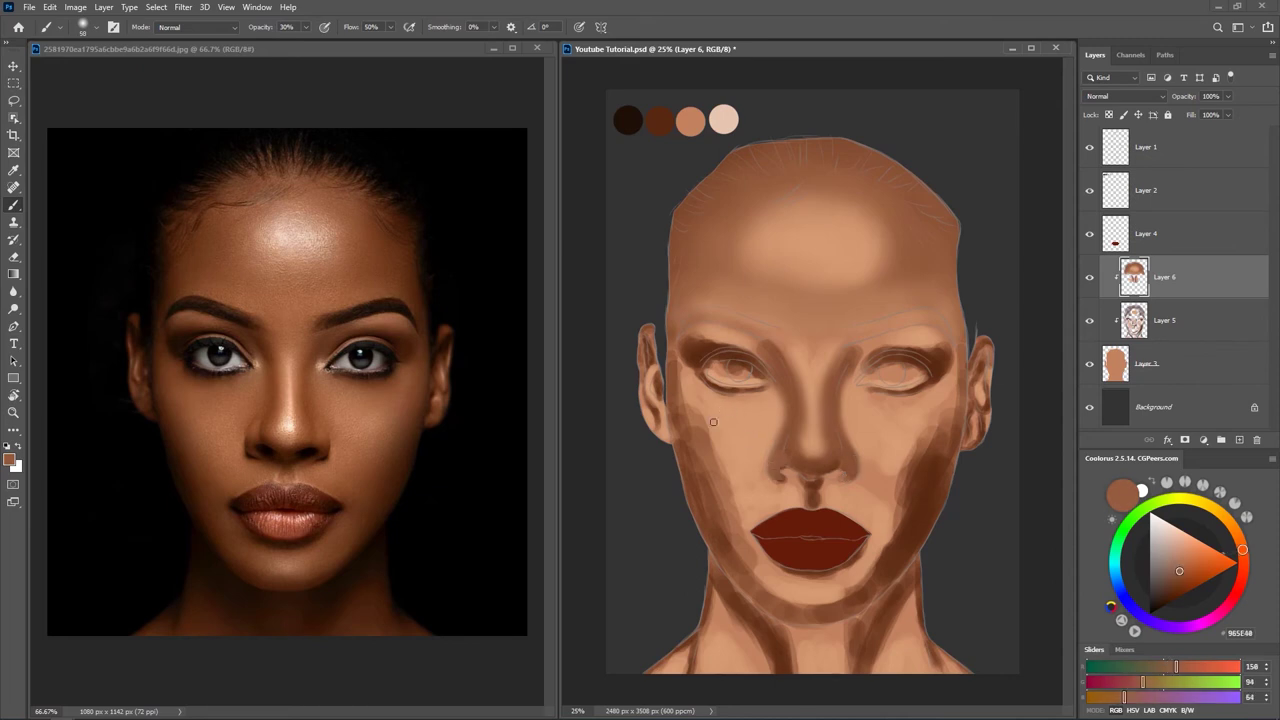
pyautogui.keyDown('alt'); pyautogui.click(805, 448); pyautogui.keyUp('alt')
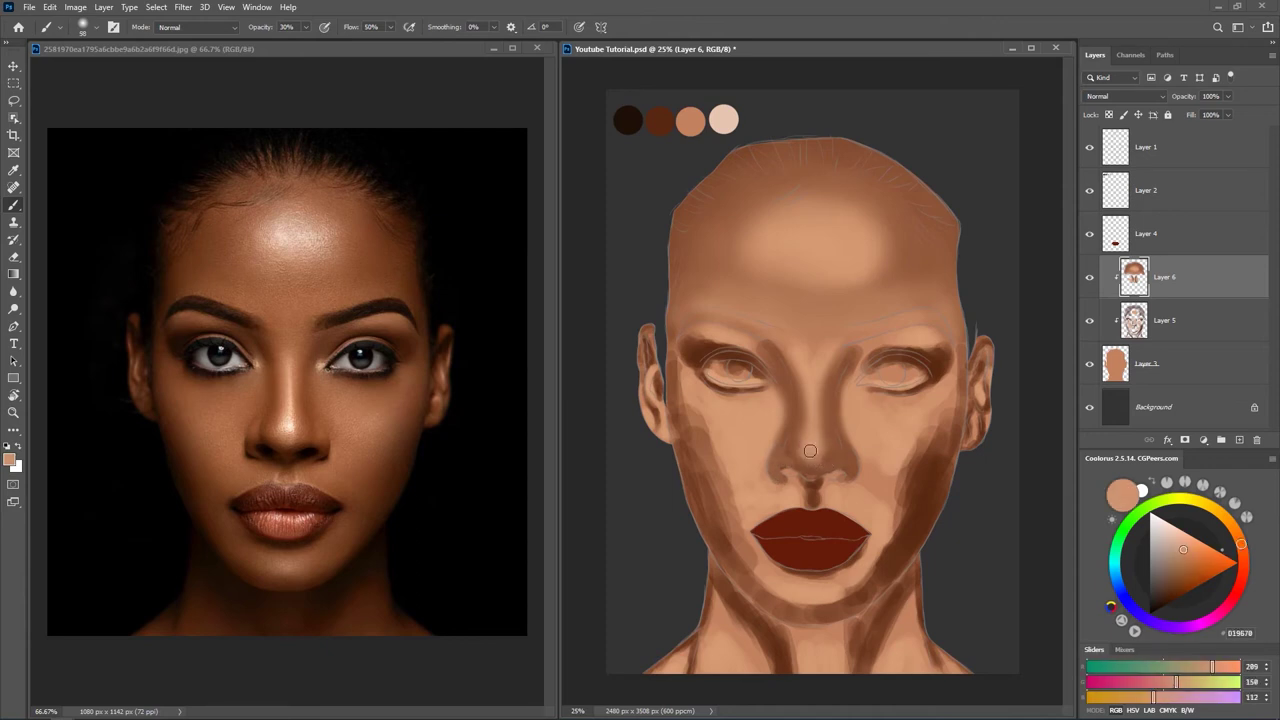
pyautogui.keyDown('alt'); pyautogui.click(811, 428); pyautogui.keyUp('alt')
pyautogui.keyDown('alt'); pyautogui.click(800, 449); pyautogui.keyUp('alt')
pyautogui.keyDown('alt'); pyautogui.click(853, 469); pyautogui.keyUp('alt')
pyautogui.keyDown('alt'); pyautogui.click(775, 475); pyautogui.keyUp('alt')
# Enlarge the brush and blend the left cheek's contour shadow down towards the jaw with sampled brown and tan.
pyautogui.keyDown('alt'); pyautogui.click(692, 439); pyautogui.keyUp('alt')
pyautogui.keyDown('alt'); pyautogui.rightClick(692, 439); pyautogui.keyUp('alt')
pyautogui.moveTo(692, 439); pyautogui.dragTo(724, 525)
pyautogui.keyDown('alt'); pyautogui.click(735, 524); pyautogui.keyUp('alt')
pyautogui.keyDown('alt'); pyautogui.click(718, 428); pyautogui.keyUp('alt')
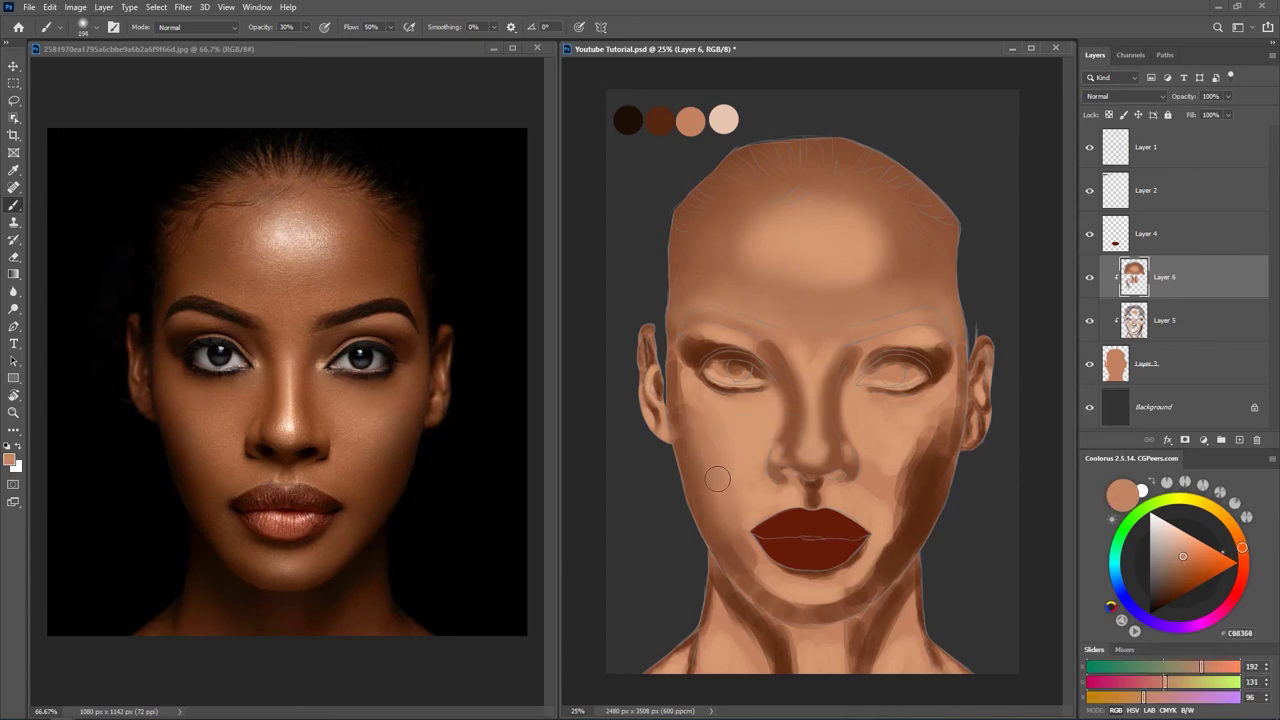
# Smooth the left edge of the face from cheek to temple with sampled brown and light tan, using a 146 px brush.
pyautogui.keyDown('alt'); pyautogui.click(690, 462); pyautogui.keyUp('alt')
pyautogui.keyDown('alt'); pyautogui.rightClick(677, 383); pyautogui.keyUp('alt')
pyautogui.moveTo(672, 410); pyautogui.dragTo(675, 372)
pyautogui.keyDown('alt'); pyautogui.click(688, 360); pyautogui.keyUp('alt')
pyautogui.keyDown('alt'); pyautogui.click(694, 415); pyautogui.keyUp('alt')
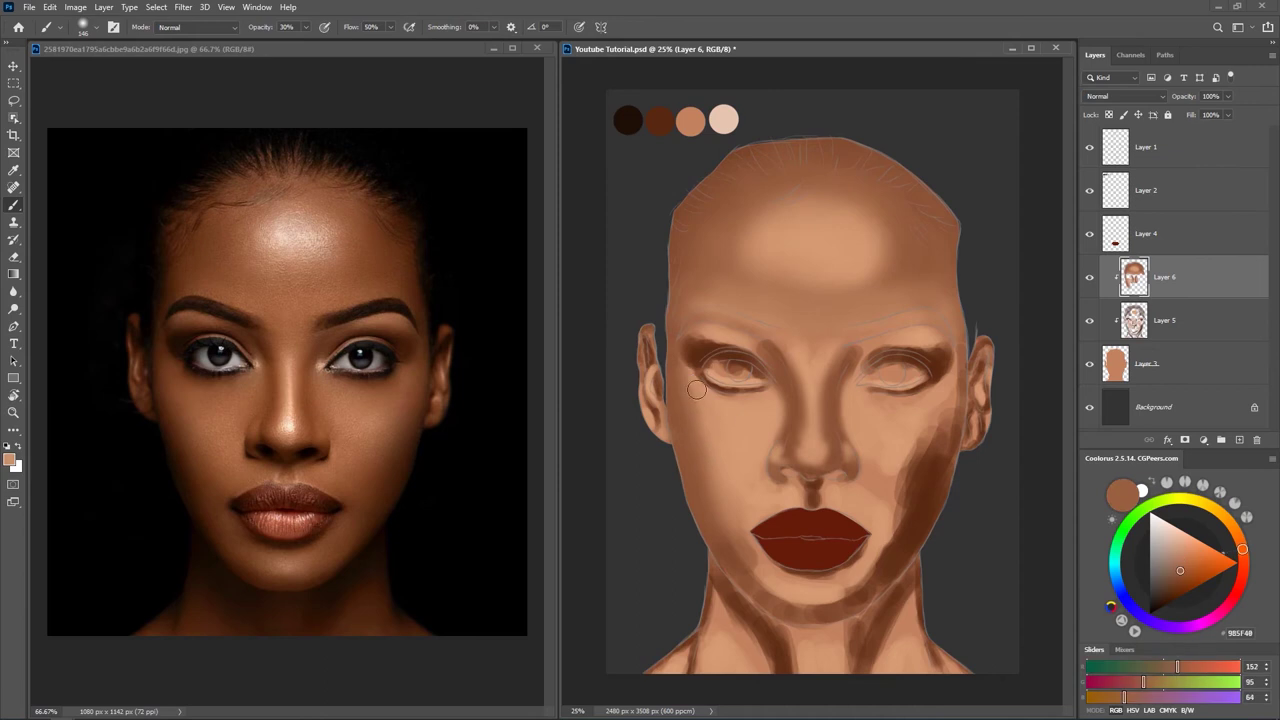
pyautogui.keyDown('alt'); pyautogui.click(726, 440); pyautogui.keyUp('alt')
pyautogui.keyDown('alt'); pyautogui.click(694, 383); pyautogui.keyUp('alt')
# Blend the left jaw shadow into the chin and lower left cheek with sampled brown and light tan.
pyautogui.keyDown('alt'); pyautogui.click(746, 583); pyautogui.keyUp('alt')
pyautogui.keyDown('alt'); pyautogui.rightClick(748, 574); pyautogui.keyUp('alt')
pyautogui.keyDown('alt'); pyautogui.click(727, 554); pyautogui.keyUp('alt')
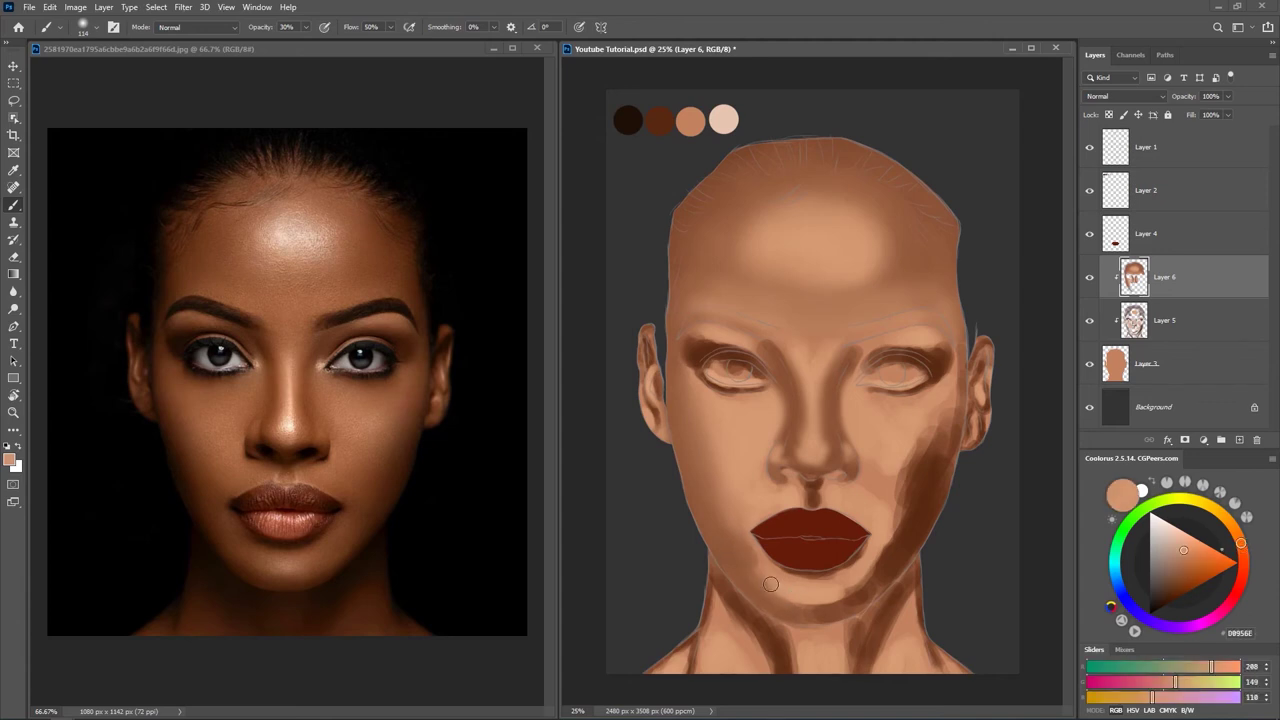
pyautogui.keyDown('alt'); pyautogui.click(710, 488); pyautogui.keyUp('alt')
pyautogui.keyDown('alt'); pyautogui.click(729, 542); pyautogui.keyUp('alt')
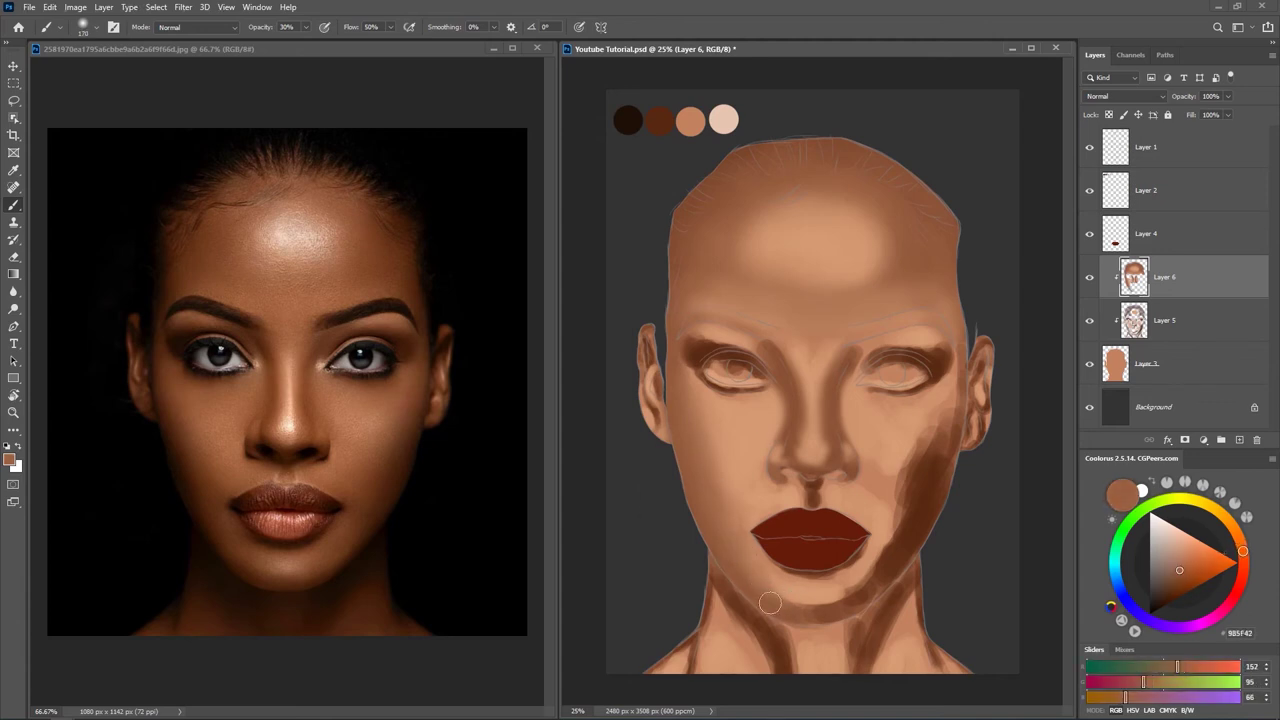
pyautogui.keyDown('alt'); pyautogui.click(801, 597); pyautogui.keyUp('alt')
pyautogui.moveTo(801, 597); pyautogui.dragTo(812, 594)
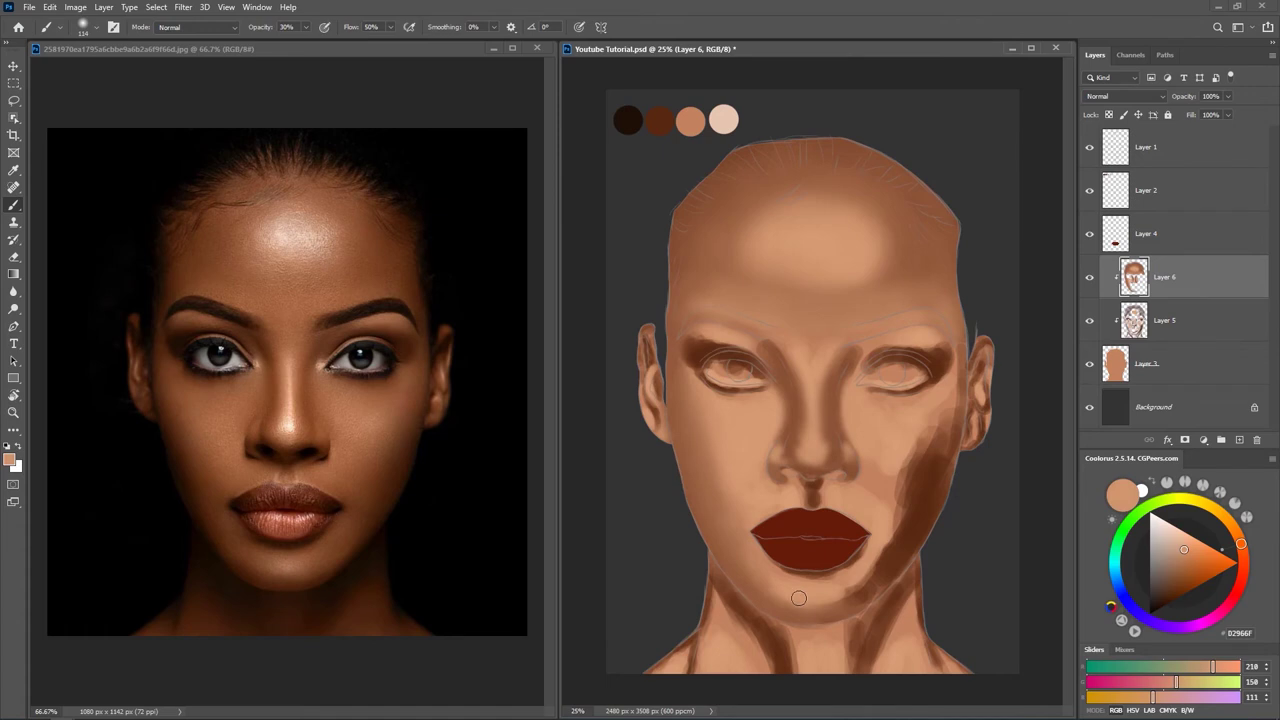
pyautogui.keyDown('alt'); pyautogui.click(716, 490); pyautogui.keyUp('alt')
pyautogui.keyDown('alt'); pyautogui.click(730, 450); pyautogui.keyUp('alt')
pyautogui.keyDown('alt'); pyautogui.click(704, 478); pyautogui.keyUp('alt')
# Soften the shadow under the chin and carry it along the right jaw with sampled tan and brown.
pyautogui.keyDown('alt'); pyautogui.click(788, 608); pyautogui.keyUp('alt')
pyautogui.moveTo(802, 605); pyautogui.dragTo(897, 556)
pyautogui.keyDown('alt'); pyautogui.click(871, 593); pyautogui.keyUp('alt')
pyautogui.keyDown('alt'); pyautogui.click(814, 597); pyautogui.keyUp('alt')
pyautogui.keyDown('alt'); pyautogui.click(862, 583); pyautogui.keyUp('alt')
pyautogui.moveTo(898, 481); pyautogui.dragTo(906, 481)
pyautogui.keyDown('alt'); pyautogui.click(872, 568); pyautogui.keyUp('alt')
pyautogui.moveTo(862, 590); pyautogui.dragTo(891, 557)
pyautogui.keyDown('alt'); pyautogui.click(905, 558); pyautogui.keyUp('alt')
# Paint sampled mid brown over the dark right cheek contour, from beside the eye down to the jaw.
pyautogui.keyDown('alt'); pyautogui.click(931, 508); pyautogui.keyUp('alt')
pyautogui.keyDown('alt'); pyautogui.click(948, 408); pyautogui.keyUp('alt')
pyautogui.moveTo(938, 494); pyautogui.dragTo(955, 400)
pyautogui.keyDown('alt'); pyautogui.click(940, 442); pyautogui.keyUp('alt')
pyautogui.moveTo(926, 495); pyautogui.dragTo(953, 388)
pyautogui.moveTo(943, 481)
pyautogui.mouseDown()
pyautogui.moveTo(903, 549)
pyautogui.moveTo(839, 590)
pyautogui.mouseUp()
pyautogui.keyDown('alt'); pyautogui.click(913, 448); pyautogui.keyUp('alt')
# Fade the inner edge of the right cheek contour into the lighter cheek with sampled browns and light tan.
pyautogui.keyDown('alt'); pyautogui.click(915, 481); pyautogui.keyUp('alt')
pyautogui.keyDown('alt'); pyautogui.click(869, 560); pyautogui.keyUp('alt')
pyautogui.keyDown('alt'); pyautogui.click(858, 600); pyautogui.keyUp('alt')
pyautogui.keyDown('alt'); pyautogui.click(839, 590); pyautogui.keyUp('alt')
pyautogui.keyDown('alt'); pyautogui.click(843, 599); pyautogui.keyUp('alt')
pyautogui.keyDown('alt'); pyautogui.click(902, 508); pyautogui.keyUp('alt')
pyautogui.keyDown('alt'); pyautogui.click(905, 520); pyautogui.keyUp('alt')
pyautogui.moveTo(908, 514)
pyautogui.mouseDown()
pyautogui.moveTo(894, 460)
pyautogui.moveTo(911, 420)
pyautogui.moveTo(905, 485)
pyautogui.mouseUp()
pyautogui.keyDown('alt'); pyautogui.click(896, 438); pyautogui.keyUp('alt')
pyautogui.moveTo(948, 406); pyautogui.dragTo(922, 408)
pyautogui.press('[')
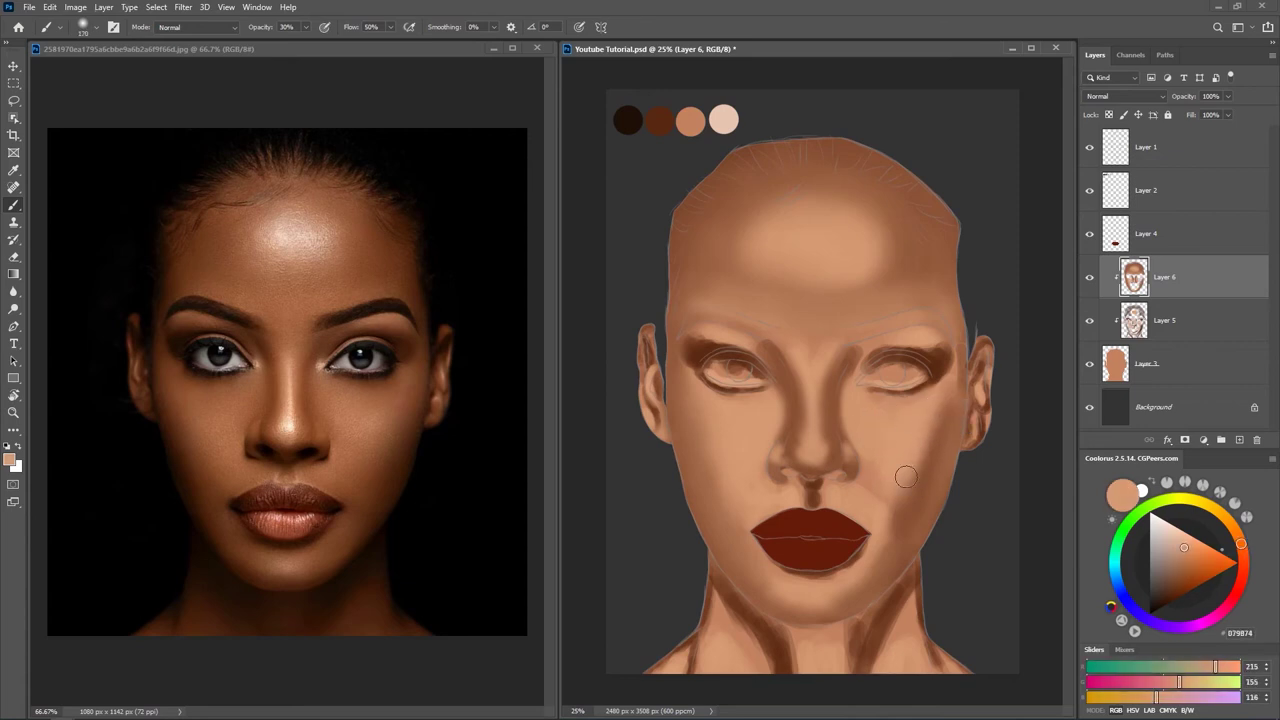
# Even out the right cheek's outer edge and the jaw beside the mouth with sampled browns, using a 170 px brush.
pyautogui.keyDown('alt'); pyautogui.click(920, 486); pyautogui.keyUp('alt')
pyautogui.keyDown('alt'); pyautogui.click(946, 439); pyautogui.keyUp('alt')
pyautogui.keyDown('alt'); pyautogui.click(946, 430); pyautogui.keyUp('alt')
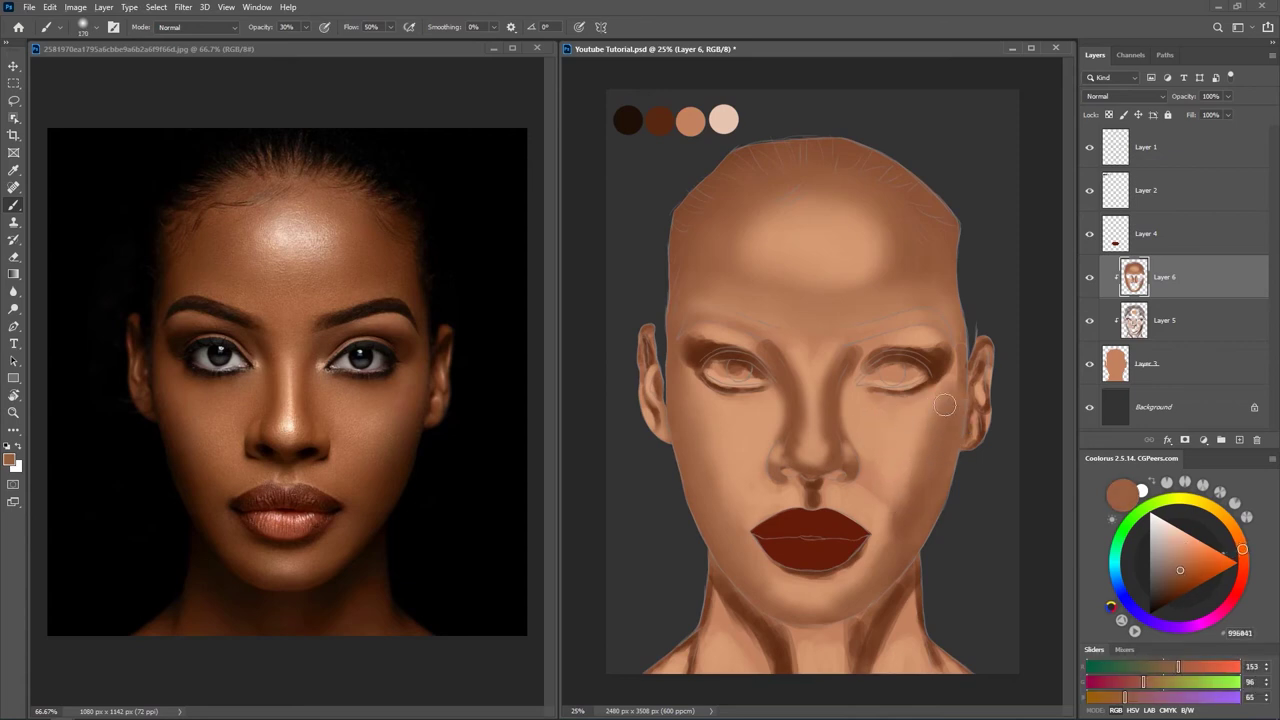
pyautogui.keyDown('alt'); pyautogui.click(880, 515); pyautogui.keyUp('alt')
pyautogui.keyDown('alt'); pyautogui.click(899, 544); pyautogui.keyUp('alt')
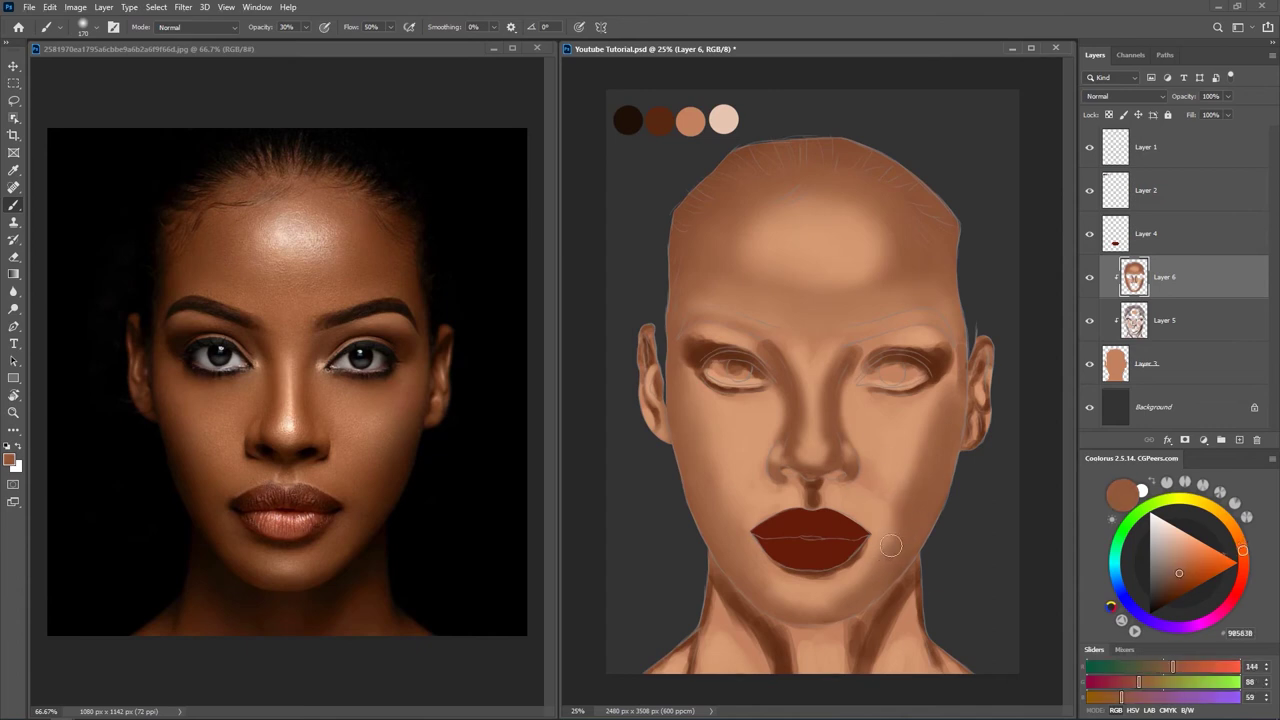
pyautogui.keyDown('alt'); pyautogui.click(889, 538); pyautogui.keyUp('alt')
pyautogui.keyDown('alt'); pyautogui.click(913, 544); pyautogui.keyUp('alt')
pyautogui.keyDown('alt'); pyautogui.click(723, 527); pyautogui.keyUp('alt')
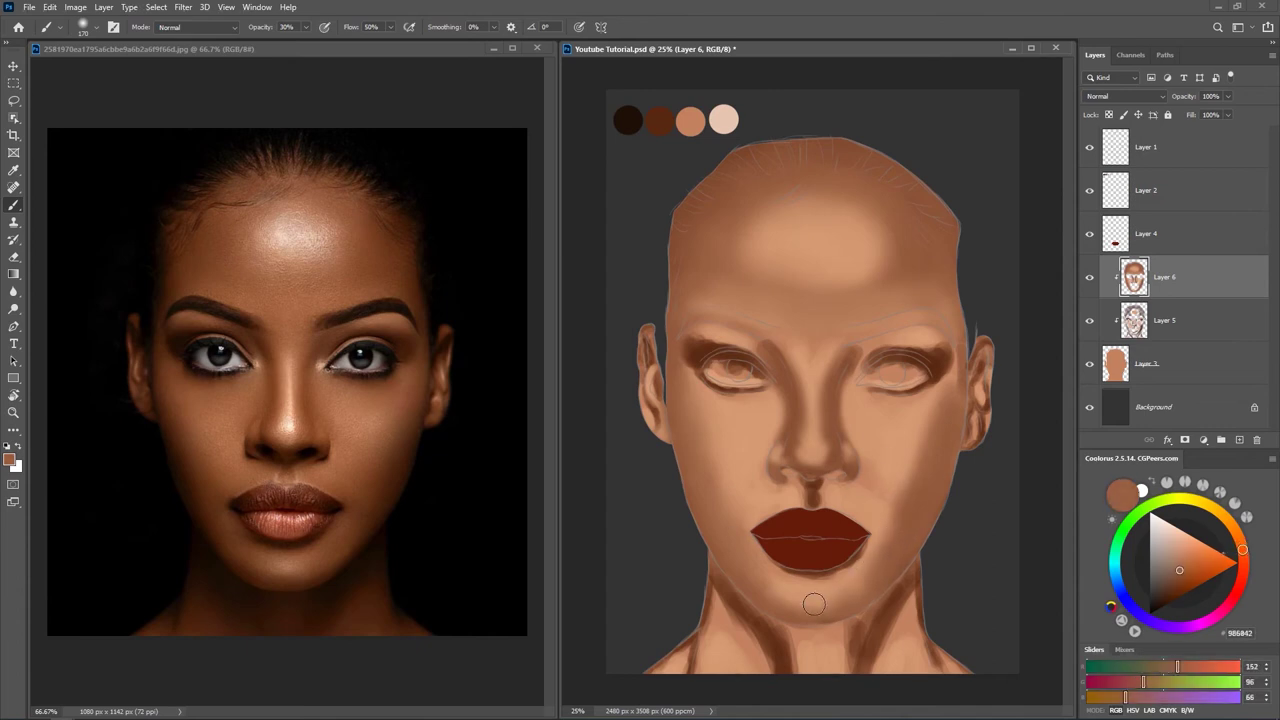
# Shrink the brush to 114 px and blend the shadow beneath the lower lip into the chin with sampled brown and tan.
pyautogui.keyDown('alt'); pyautogui.click(813, 590); pyautogui.keyUp('alt')
pyautogui.keyDown('alt'); pyautogui.rightClick(810, 573); pyautogui.keyUp('alt')
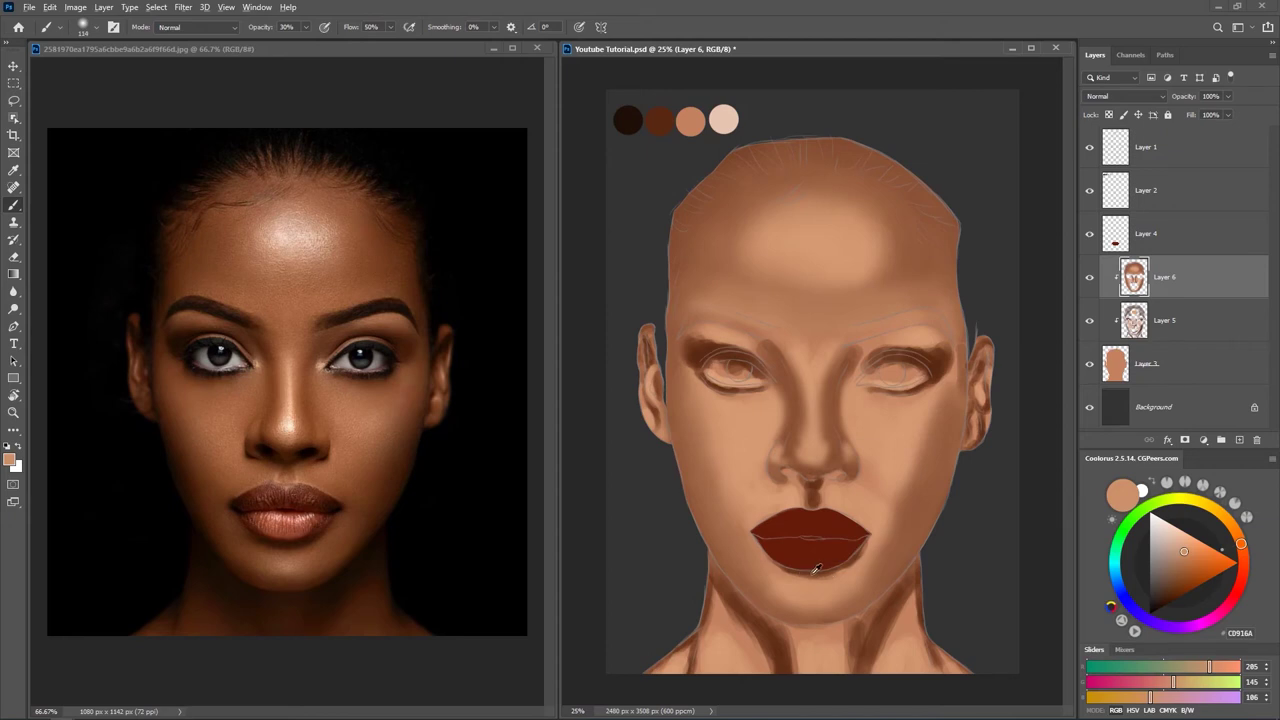
pyautogui.keyDown('alt'); pyautogui.click(815, 570); pyautogui.keyUp('alt')
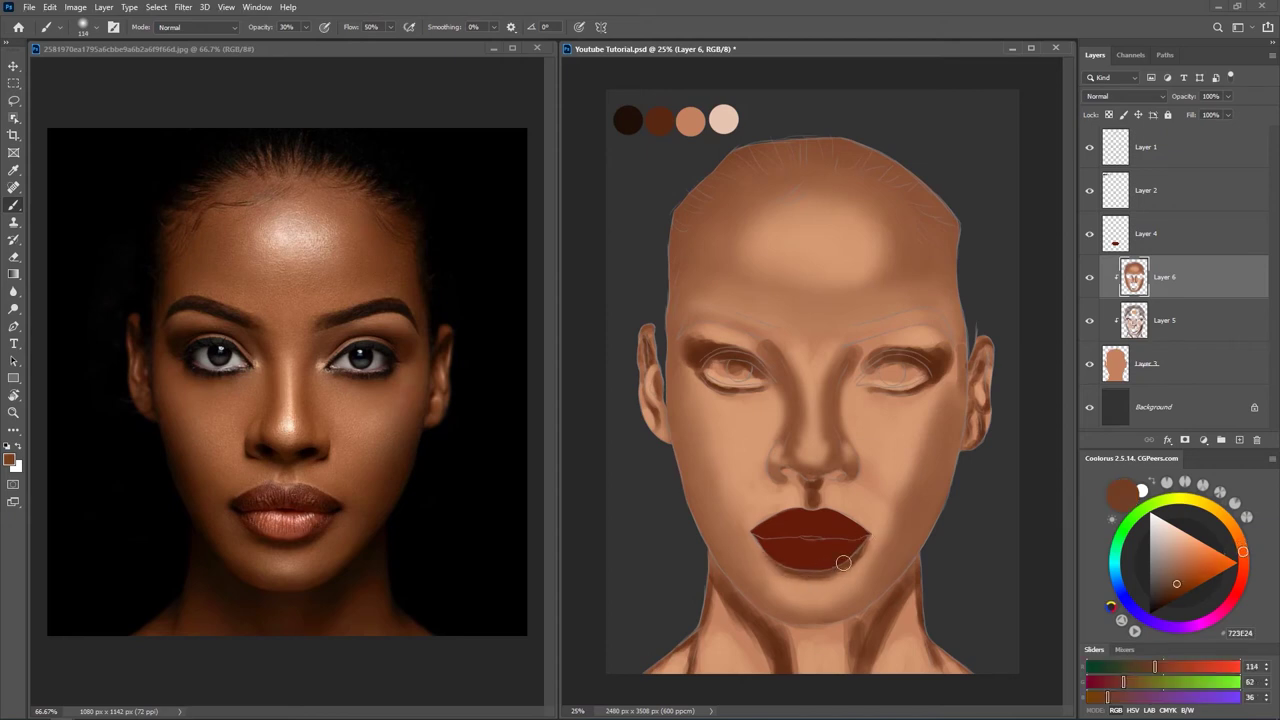
pyautogui.keyDown('alt'); pyautogui.click(813, 570); pyautogui.keyUp('alt')
pyautogui.moveTo(752, 535)
pyautogui.mouseDown()
pyautogui.moveTo(825, 578)
pyautogui.moveTo(766, 547)
pyautogui.moveTo(788, 569)
pyautogui.moveTo(835, 568)
pyautogui.mouseUp()
pyautogui.keyDown('alt'); pyautogui.click(860, 541); pyautogui.keyUp('alt')
pyautogui.keyDown('alt'); pyautogui.click(771, 554); pyautogui.keyUp('alt')
pyautogui.keyDown('alt'); pyautogui.click(785, 585); pyautogui.keyUp('alt')
pyautogui.keyDown('alt'); pyautogui.click(828, 582); pyautogui.keyUp('alt')
pyautogui.keyDown('alt'); pyautogui.click(831, 571); pyautogui.keyUp('alt')
# Resize the brush and smooth the left cheek beside the upper lip with sampled light tan.
pyautogui.keyDown('alt'); pyautogui.rightClick(784, 497); pyautogui.keyUp('alt')
pyautogui.keyDown('alt'); pyautogui.click(745, 494); pyautogui.keyUp('alt')
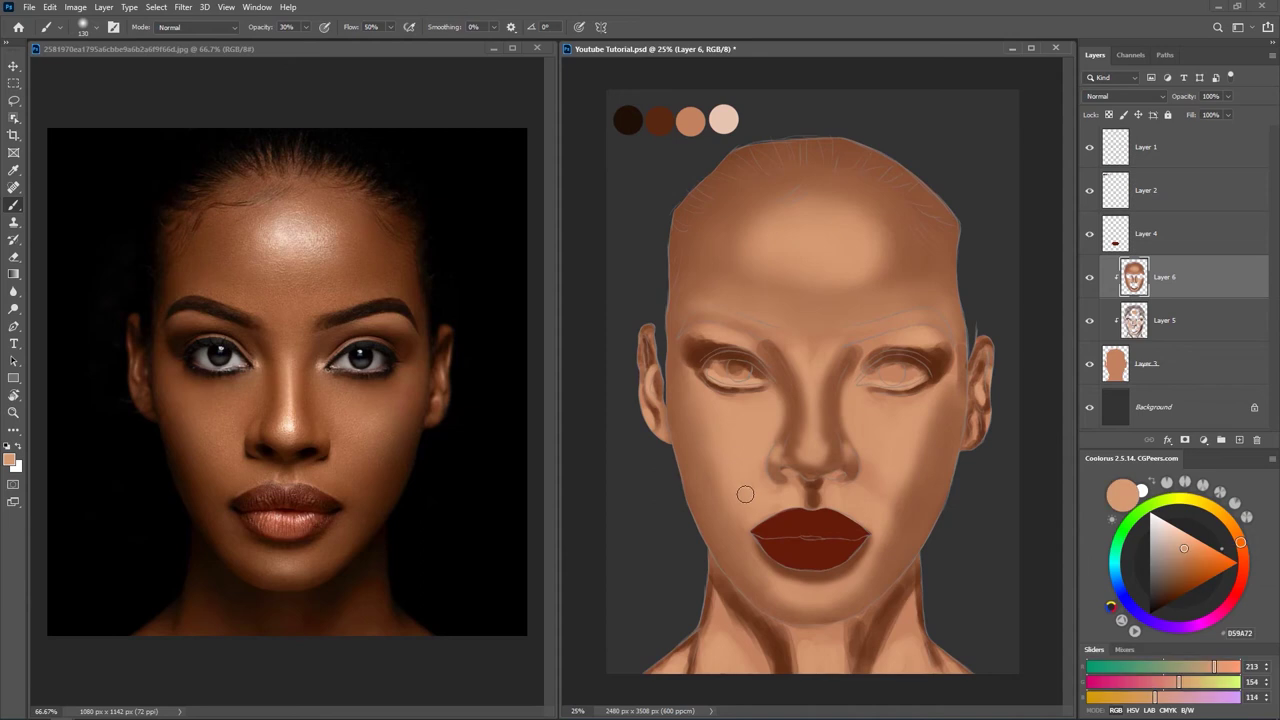
pyautogui.keyDown('alt'); pyautogui.click(732, 507); pyautogui.keyUp('alt')
pyautogui.keyDown('alt'); pyautogui.rightClick(717, 495); pyautogui.keyUp('alt')
pyautogui.keyDown('alt'); pyautogui.rightClick(774, 495); pyautogui.keyUp('alt')
pyautogui.keyDown('alt'); pyautogui.click(768, 507); pyautogui.keyUp('alt')
# Soften the dark philtrum shadow between nose and upper lip with sampled brown and tan, using a 90 px brush.
pyautogui.keyDown('alt'); pyautogui.click(802, 484); pyautogui.keyUp('alt')
pyautogui.keyDown('alt'); pyautogui.click(873, 497); pyautogui.keyUp('alt')
pyautogui.keyDown('alt'); pyautogui.click(817, 503); pyautogui.keyUp('alt')
pyautogui.keyDown('alt'); pyautogui.click(806, 473); pyautogui.keyUp('alt')
pyautogui.keyDown('alt'); pyautogui.click(821, 465); pyautogui.keyUp('alt')
pyautogui.keyDown('alt'); pyautogui.click(810, 483); pyautogui.keyUp('alt')
pyautogui.keyDown('alt'); pyautogui.click(808, 491); pyautogui.keyUp('alt')
pyautogui.keyDown('alt'); pyautogui.click(818, 496); pyautogui.keyUp('alt')
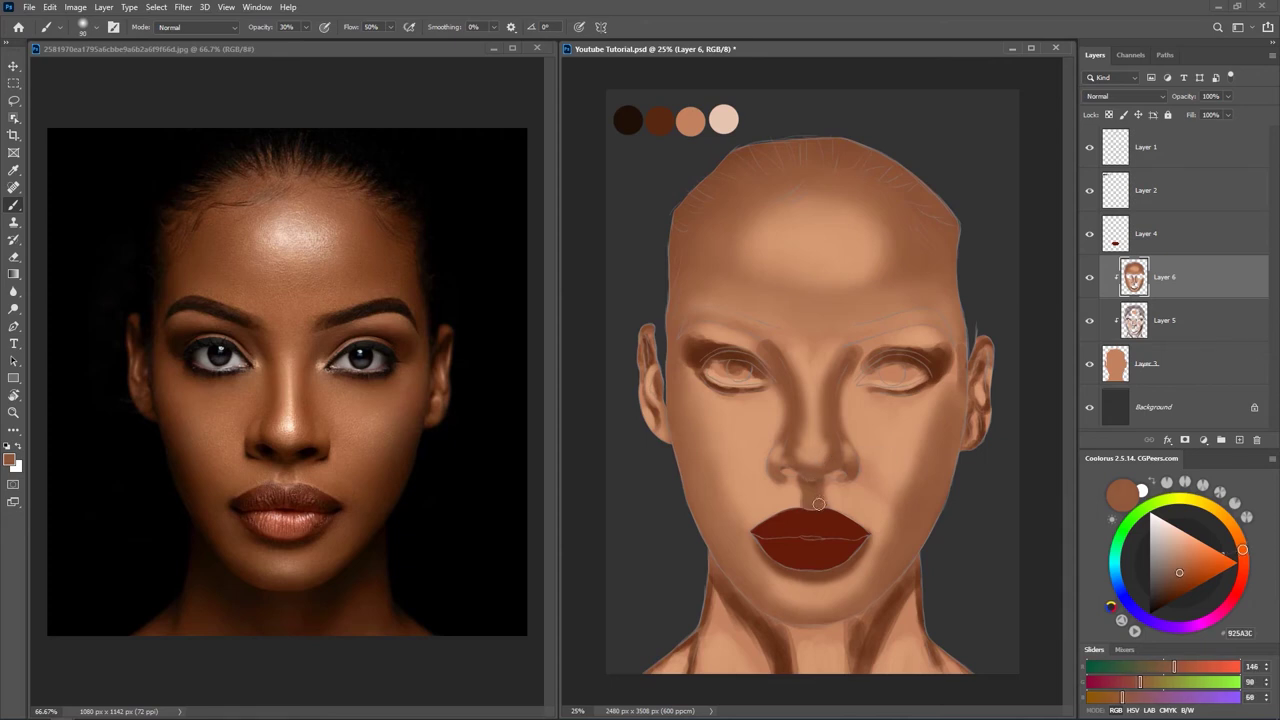
# Smooth the skin above the upper lip and around both mouth corners with sampled tan and brown.
pyautogui.keyDown('alt'); pyautogui.click(729, 500); pyautogui.keyUp('alt')
pyautogui.moveTo(760, 494); pyautogui.dragTo(875, 525)
pyautogui.keyDown('alt'); pyautogui.click(767, 509); pyautogui.keyUp('alt')
pyautogui.keyDown('alt'); pyautogui.click(760, 497); pyautogui.keyUp('alt')
pyautogui.keyDown('alt'); pyautogui.click(830, 497); pyautogui.keyUp('alt')
pyautogui.keyDown('alt'); pyautogui.click(897, 537); pyautogui.keyUp('alt')
pyautogui.keyDown('alt'); pyautogui.click(876, 526); pyautogui.keyUp('alt')
pyautogui.keyDown('alt'); pyautogui.click(884, 520); pyautogui.keyUp('alt')
pyautogui.keyDown('alt'); pyautogui.click(862, 508); pyautogui.keyUp('alt')
pyautogui.keyDown('alt'); pyautogui.click(860, 510); pyautogui.keyUp('alt')
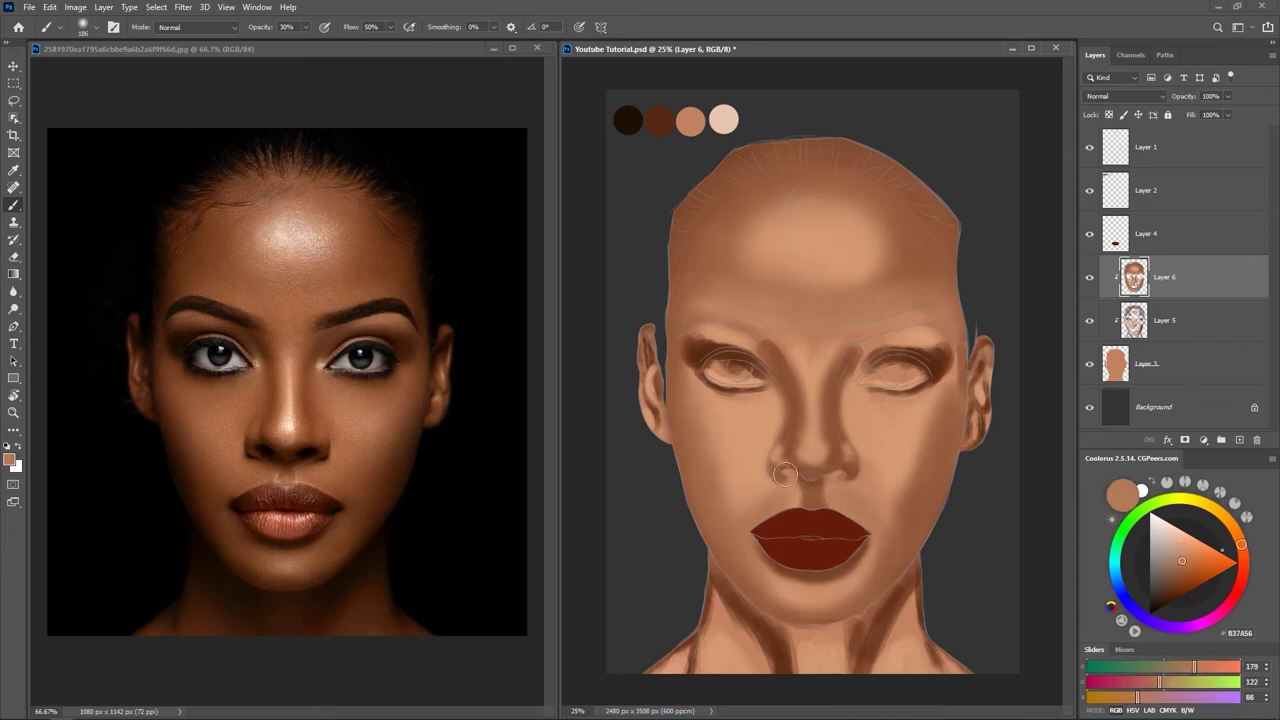
# Enlarge the brush to 186 px and blend sampled light tan over the right cheek into its contour shadow.
pyautogui.keyDown('alt'); pyautogui.click(910, 430); pyautogui.keyUp('alt')
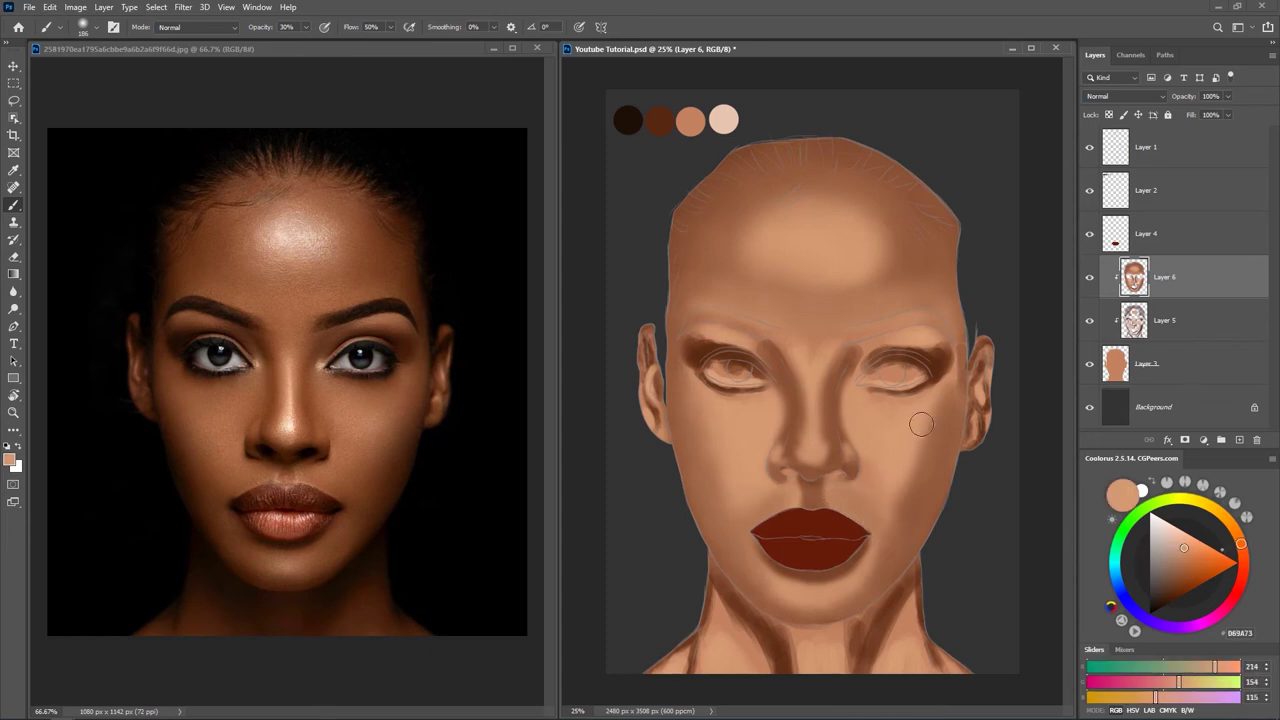
pyautogui.keyDown('alt'); pyautogui.rightClick(696, 442); pyautogui.keyUp('alt')
pyautogui.moveTo(950, 430)
pyautogui.mouseDown()
pyautogui.moveTo(887, 572)
pyautogui.moveTo(939, 466)
pyautogui.moveTo(910, 504)
pyautogui.mouseUp()
pyautogui.keyDown('alt'); pyautogui.click(895, 456); pyautogui.keyUp('alt')
pyautogui.keyDown('alt'); pyautogui.click(932, 436); pyautogui.keyUp('alt')
pyautogui.keyDown('alt'); pyautogui.click(906, 432); pyautogui.keyUp('alt')
# Blend the face's outer edges beside both eyes with sampled brown, resizing the brush to fit.
pyautogui.keyDown('alt'); pyautogui.rightClick(942, 432); pyautogui.keyUp('alt')
pyautogui.keyDown('alt'); pyautogui.click(952, 398); pyautogui.keyUp('alt')
pyautogui.keyDown('alt'); pyautogui.rightClick(960, 388); pyautogui.keyUp('alt')
pyautogui.keyDown('alt'); pyautogui.click(957, 400); pyautogui.keyUp('alt')
pyautogui.keyDown('alt'); pyautogui.moveTo(957, 400); pyautogui.dragTo(959, 394); pyautogui.keyUp('alt')
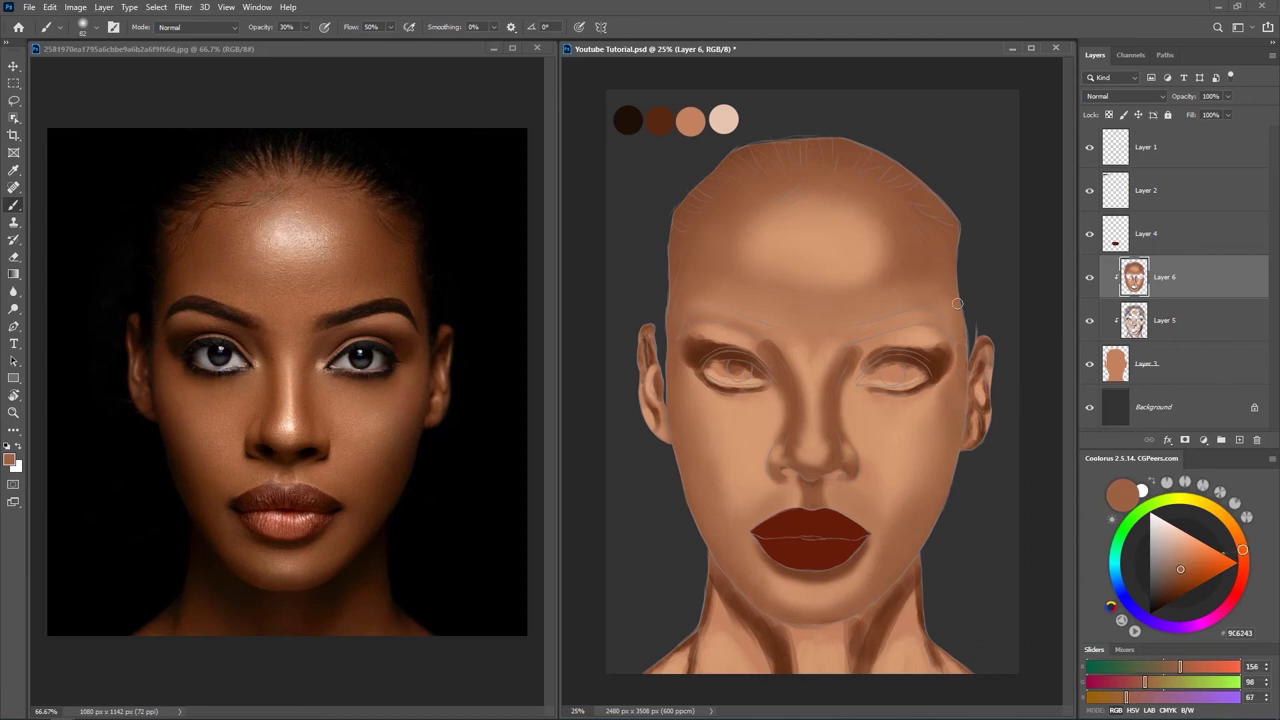
pyautogui.keyDown('alt'); pyautogui.click(920, 403); pyautogui.keyUp('alt')
pyautogui.keyDown('alt'); pyautogui.click(950, 415); pyautogui.keyUp('alt')
pyautogui.moveTo(683, 394)
pyautogui.mouseDown()
pyautogui.moveTo(764, 394)
pyautogui.moveTo(733, 402)
pyautogui.moveTo(693, 386)
pyautogui.mouseUp()
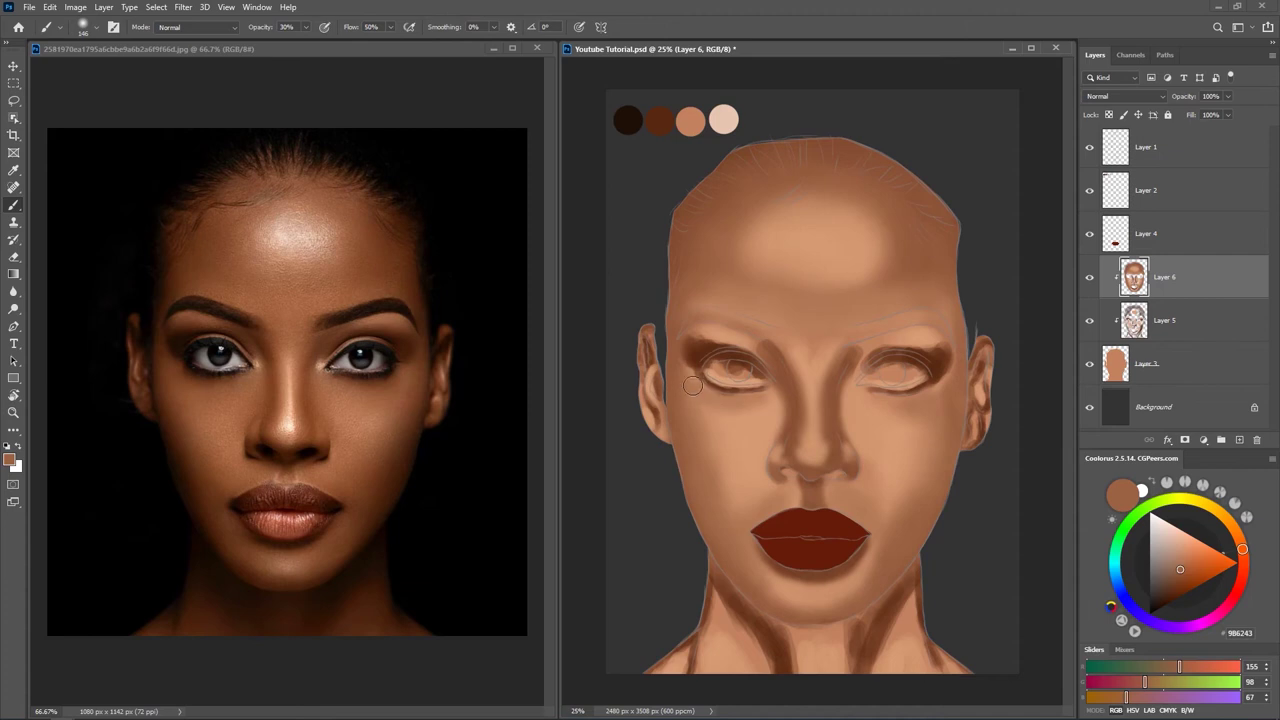
# Soften the dark shadow at the right eye's outer corner with sampled browns and tan, using a 90 to 106 px brush.
pyautogui.keyDown('alt'); pyautogui.click(918, 355); pyautogui.keyUp('alt')
pyautogui.keyDown('alt'); pyautogui.click(942, 384); pyautogui.keyUp('alt')
pyautogui.keyDown('alt'); pyautogui.click(947, 371); pyautogui.keyUp('alt')
pyautogui.keyDown('alt'); pyautogui.click(945, 355); pyautogui.keyUp('alt')
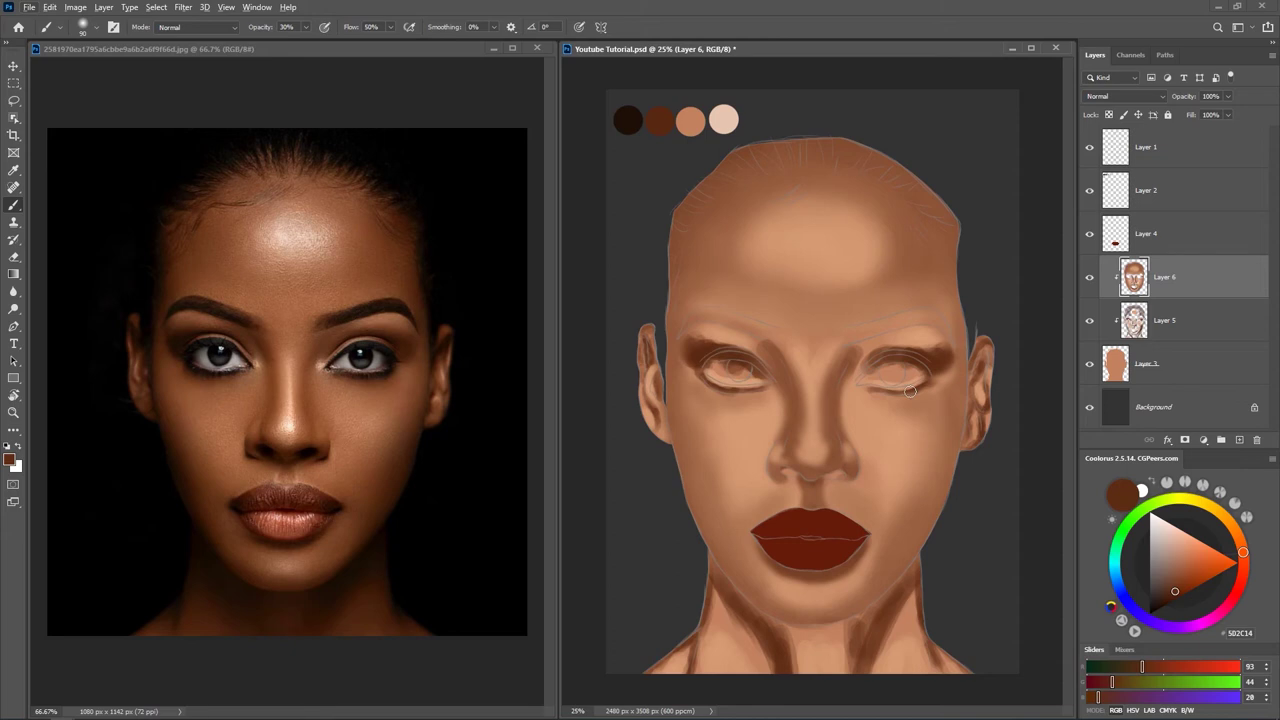
pyautogui.keyDown('alt'); pyautogui.click(950, 382); pyautogui.keyUp('alt')
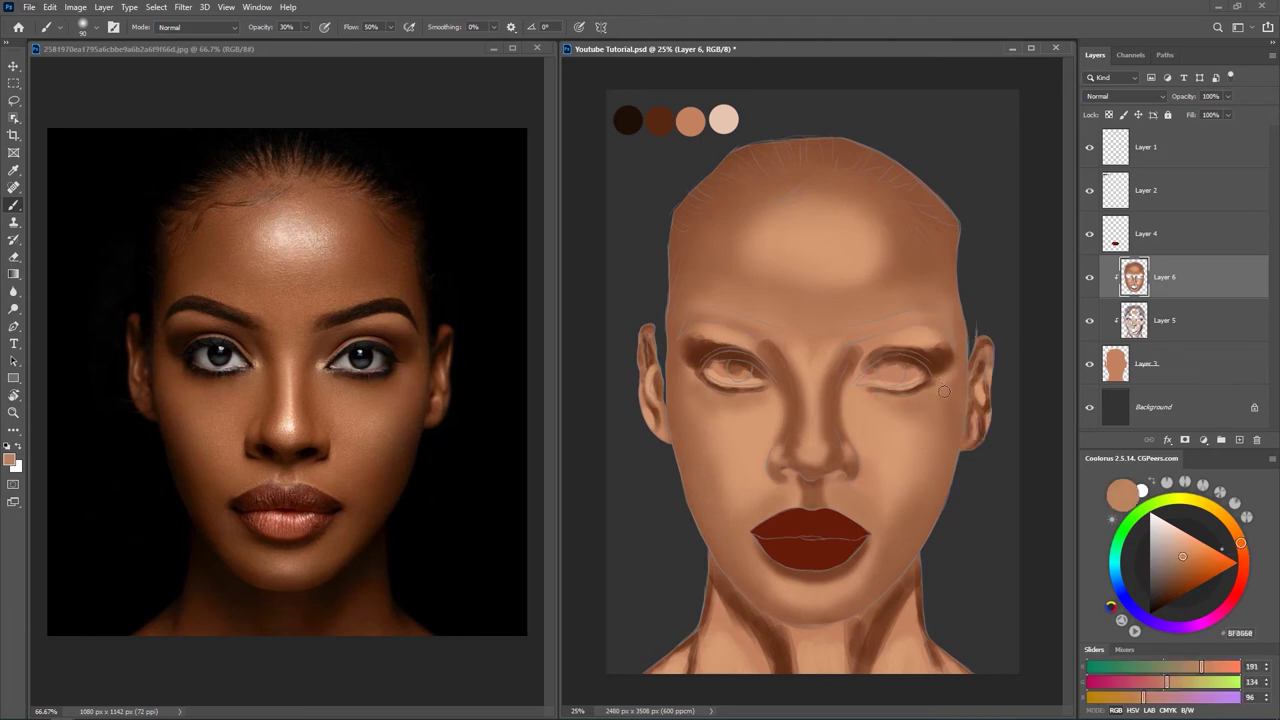
pyautogui.keyDown('alt'); pyautogui.rightClick(944, 390); pyautogui.keyUp('alt')
pyautogui.keyDown('alt'); pyautogui.click(947, 383); pyautogui.keyUp('alt')
pyautogui.keyDown('alt'); pyautogui.click(965, 368); pyautogui.keyUp('alt')
pyautogui.keyDown('alt'); pyautogui.click(942, 356); pyautogui.keyUp('alt')
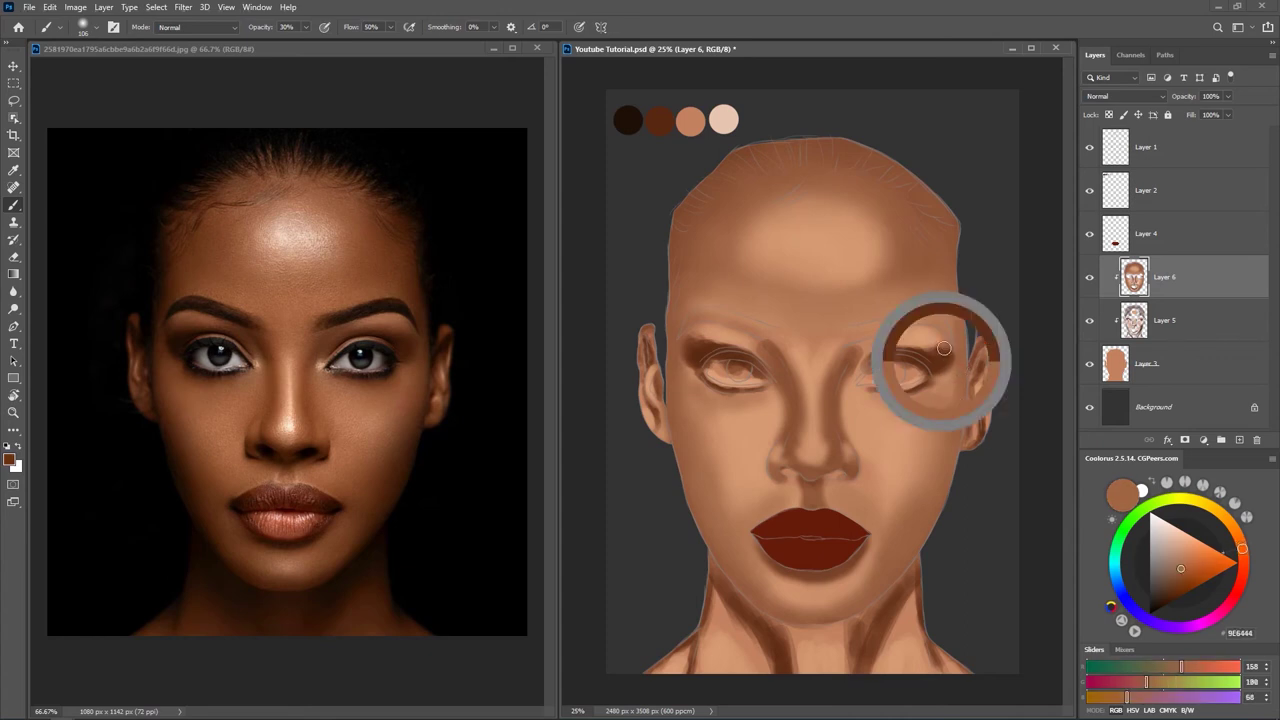
pyautogui.keyDown('alt'); pyautogui.click(944, 354); pyautogui.keyUp('alt')
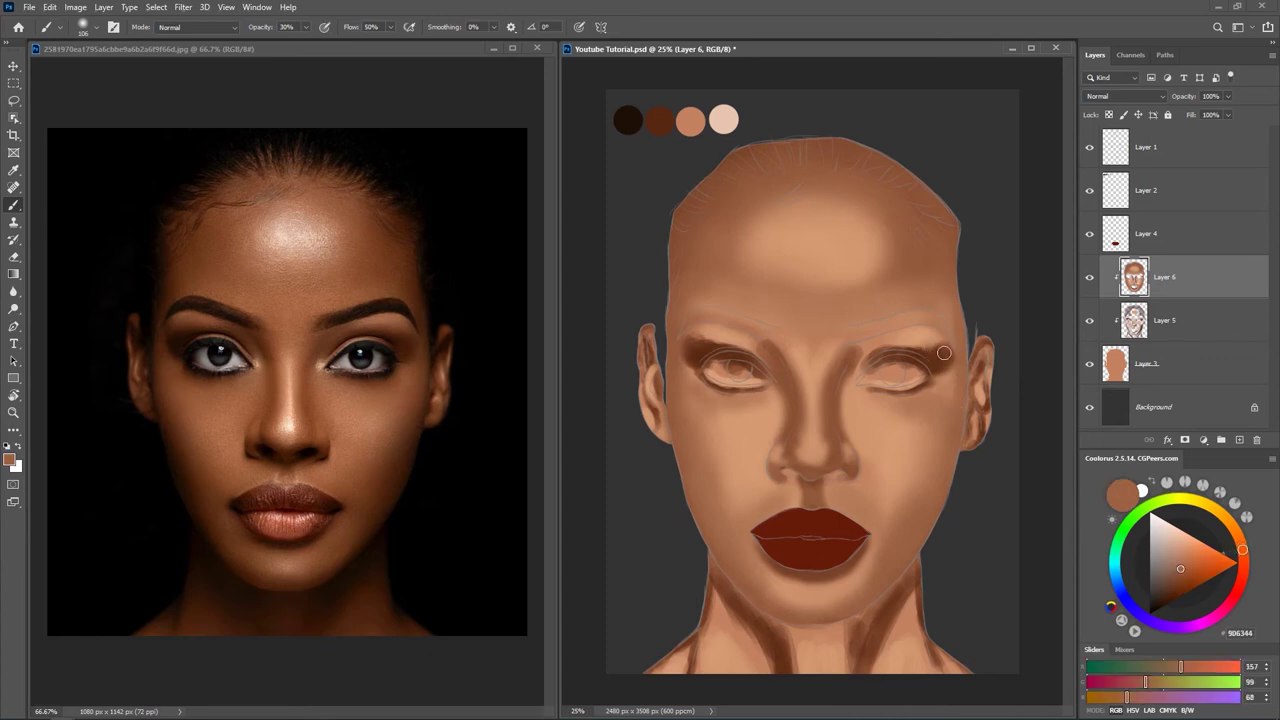
pyautogui.keyDown('alt'); pyautogui.click(946, 351); pyautogui.keyUp('alt')
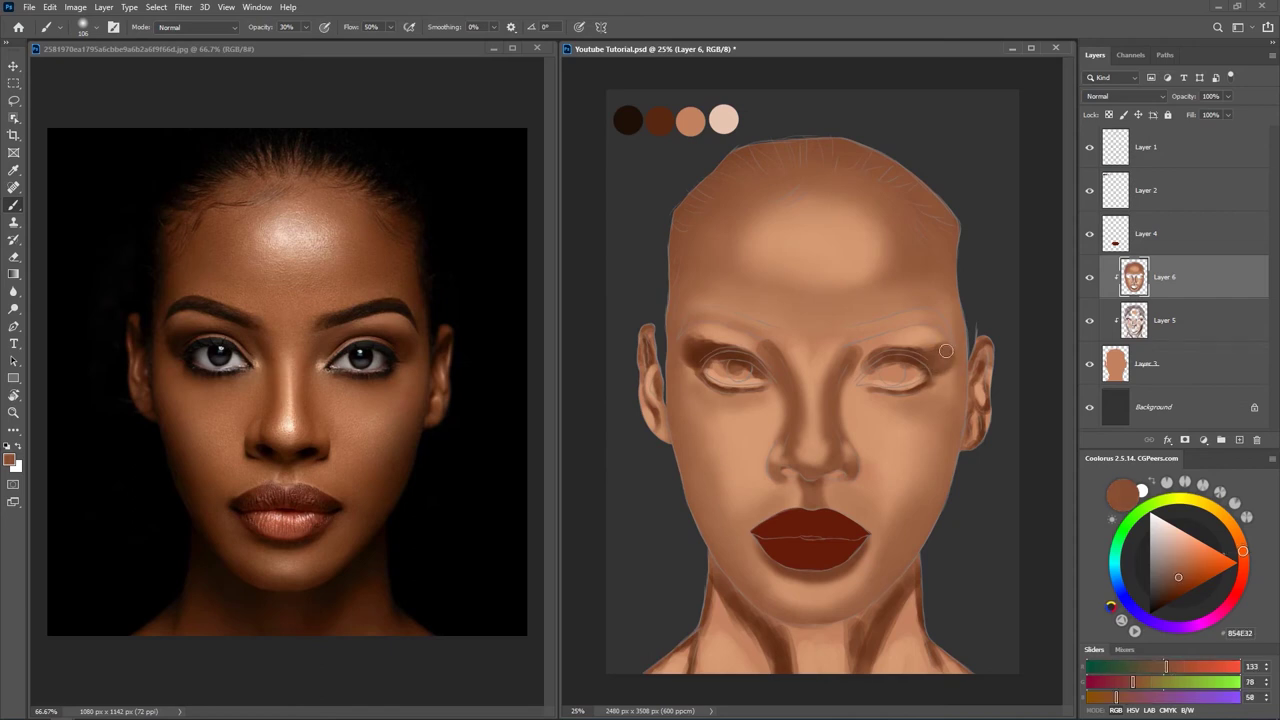
# Blend the right eye socket shadow along the upper lid towards the nose bridge with sampled brown and tan.
pyautogui.keyDown('alt'); pyautogui.click(914, 344); pyautogui.keyUp('alt')
pyautogui.moveTo(894, 341)
pyautogui.mouseDown()
pyautogui.moveTo(950, 346)
pyautogui.moveTo(850, 359)
pyautogui.moveTo(844, 372)
pyautogui.mouseUp()
pyautogui.keyDown('alt'); pyautogui.click(940, 354); pyautogui.keyUp('alt')
pyautogui.keyDown('alt'); pyautogui.click(912, 340); pyautogui.keyUp('alt')
pyautogui.keyDown('alt'); pyautogui.click(920, 360); pyautogui.keyUp('alt')
pyautogui.keyDown('alt'); pyautogui.click(876, 356); pyautogui.keyUp('alt')
pyautogui.keyDown('alt'); pyautogui.click(941, 358); pyautogui.keyUp('alt')
pyautogui.keyDown('alt'); pyautogui.click(846, 386); pyautogui.keyUp('alt')
pyautogui.keyDown('alt'); pyautogui.click(848, 358); pyautogui.keyUp('alt')
# Resize the brush and smooth the transition between the right upper eyelid and the brow area with sampled tones.
pyautogui.keyDown('alt'); pyautogui.click(898, 340); pyautogui.keyUp('alt')
pyautogui.keyDown('alt'); pyautogui.rightClick(900, 337); pyautogui.keyUp('alt')
pyautogui.keyDown('alt'); pyautogui.click(912, 350); pyautogui.keyUp('alt')
pyautogui.keyDown('alt'); pyautogui.rightClick(912, 353); pyautogui.keyUp('alt')
pyautogui.keyDown('alt'); pyautogui.click(901, 353); pyautogui.keyUp('alt')
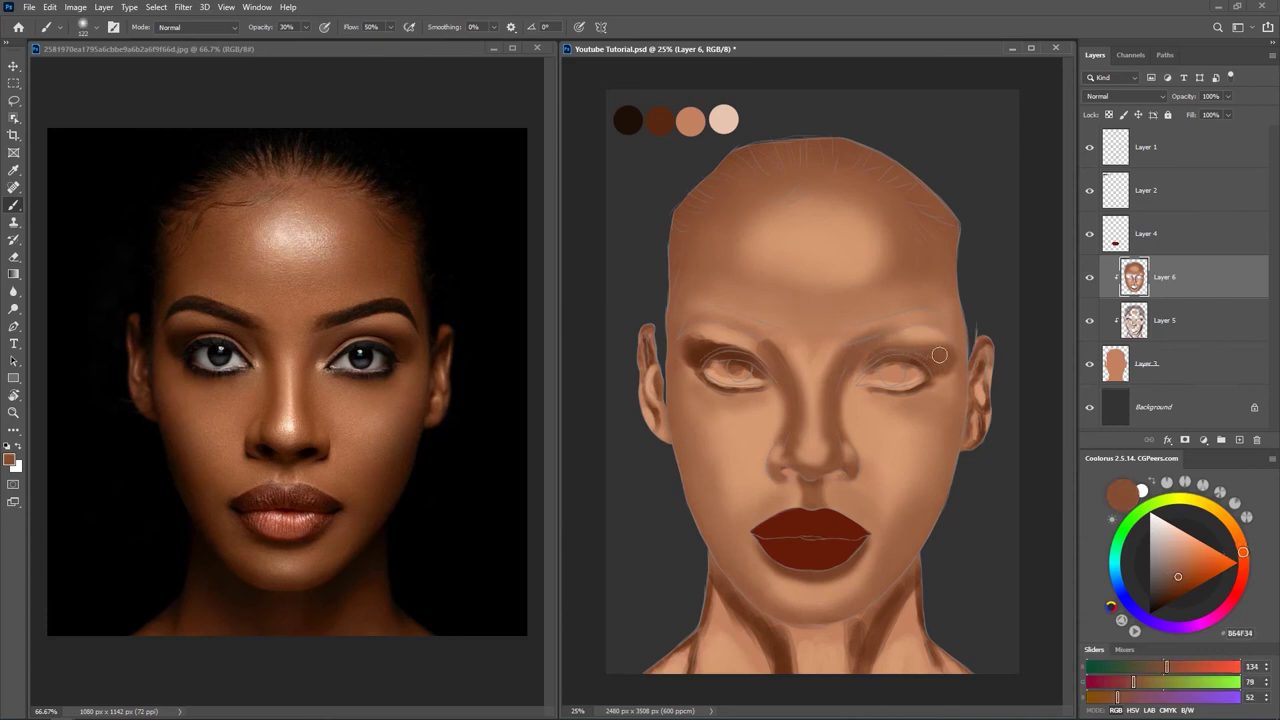
pyautogui.keyDown('alt'); pyautogui.click(906, 342); pyautogui.keyUp('alt')
pyautogui.keyDown('alt'); pyautogui.click(908, 352); pyautogui.keyUp('alt')
# Shrink the brush to 90 px and soften the left eye socket shadow into the brow and nose bridge with sampled browns.
pyautogui.press('[')
pyautogui.press('[')
pyautogui.moveTo(694, 361)
pyautogui.mouseDown()
pyautogui.moveTo(665, 359)
pyautogui.moveTo(712, 349)
pyautogui.moveTo(689, 335)
pyautogui.moveTo(751, 359)
pyautogui.mouseUp()
pyautogui.keyDown('alt'); pyautogui.click(701, 343); pyautogui.keyUp('alt')
pyautogui.keyDown('alt'); pyautogui.click(722, 330); pyautogui.keyUp('alt')
pyautogui.keyDown('alt'); pyautogui.click(700, 345); pyautogui.keyUp('alt')
pyautogui.keyDown('alt'); pyautogui.click(765, 352); pyautogui.keyUp('alt')
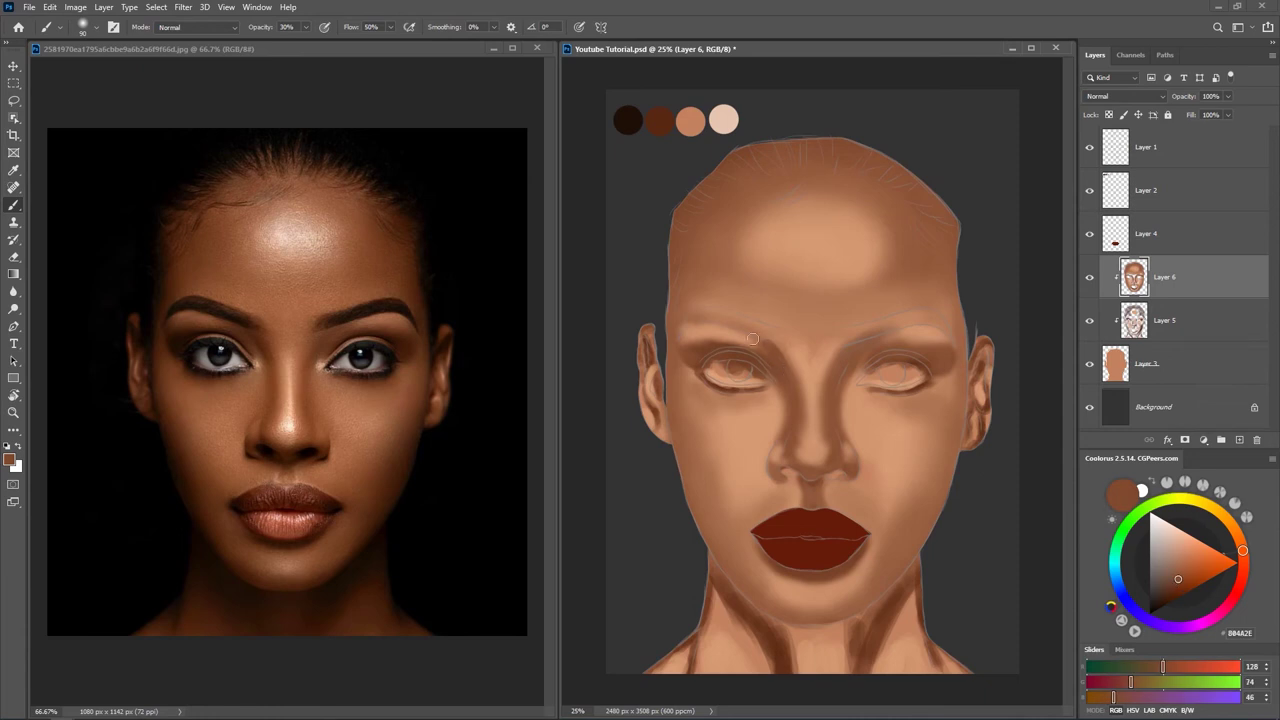
pyautogui.keyDown('alt'); pyautogui.click(769, 362); pyautogui.keyUp('alt')
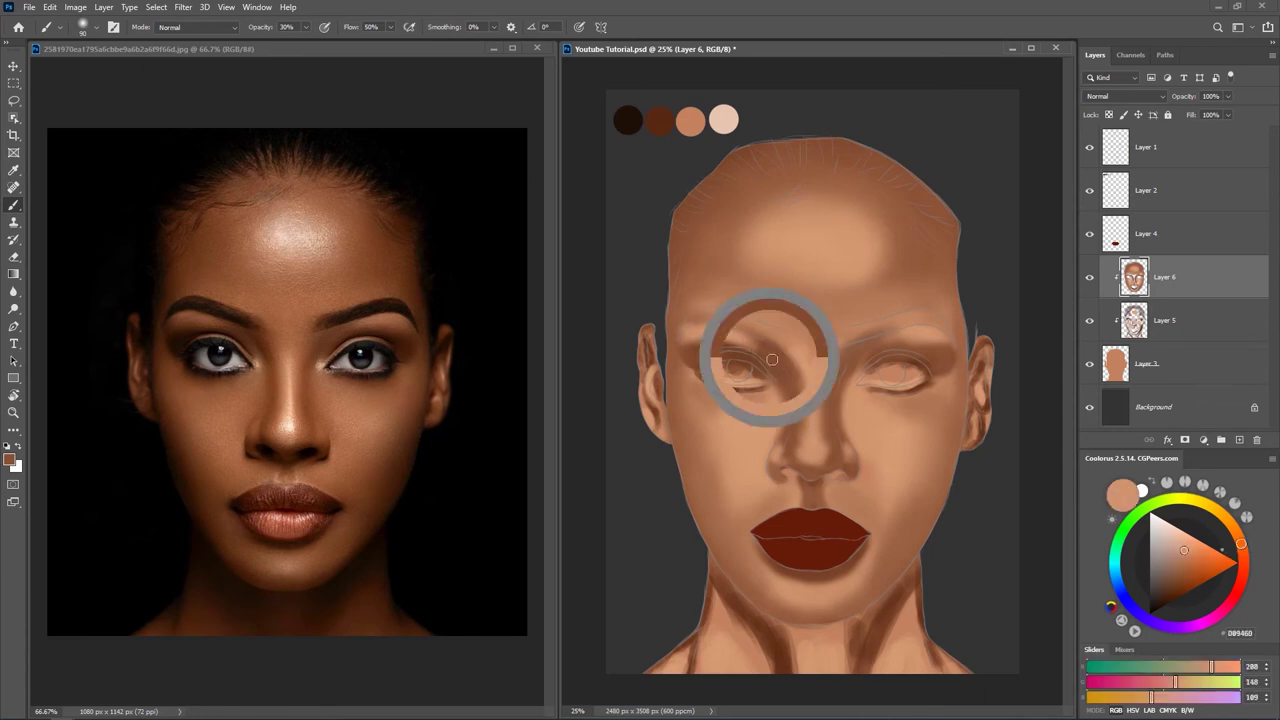
pyautogui.keyDown('alt'); pyautogui.click(698, 331); pyautogui.keyUp('alt')
pyautogui.keyDown('alt'); pyautogui.click(708, 348); pyautogui.keyUp('alt')
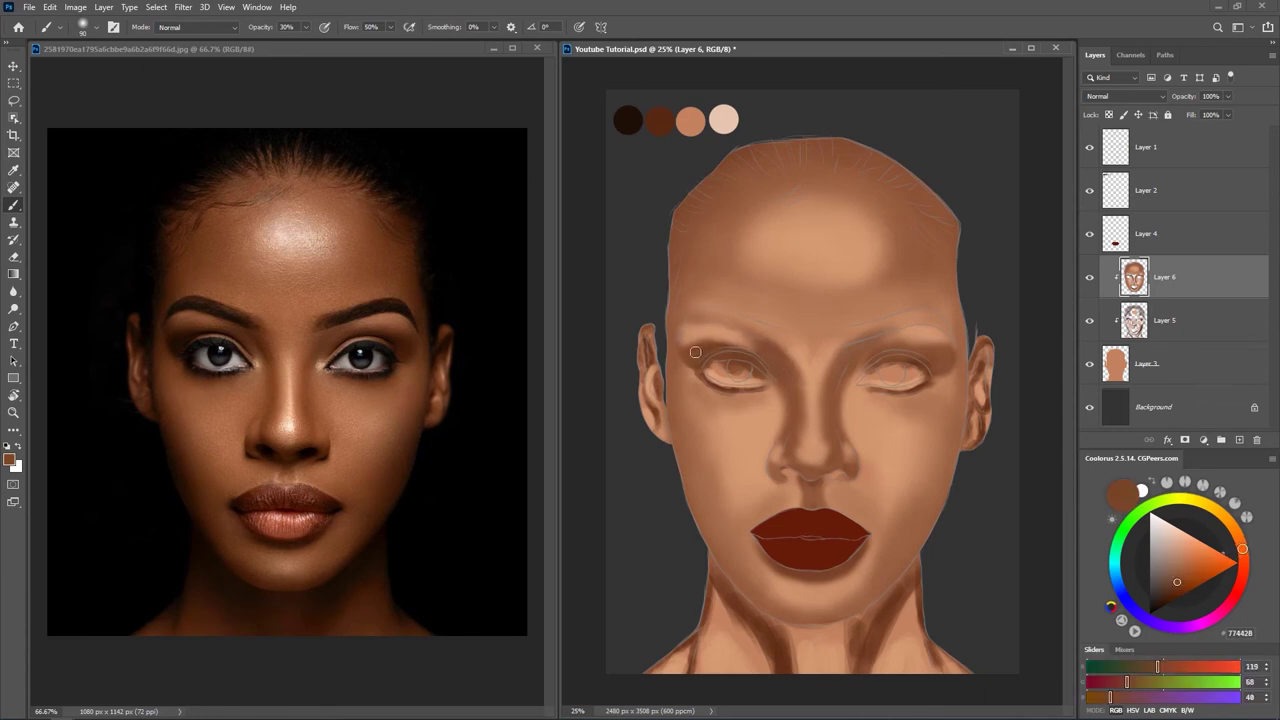
# Blend the left neck shadow below the jaw with sampled dark brown and a 138 px brush, and save the document.
pyautogui.keyDown('alt'); pyautogui.click(711, 562); pyautogui.keyUp('alt')
pyautogui.press(']')
pyautogui.keyDown('alt'); pyautogui.click(766, 594); pyautogui.keyUp('alt')
pyautogui.moveTo(722, 600); pyautogui.dragTo(751, 637)
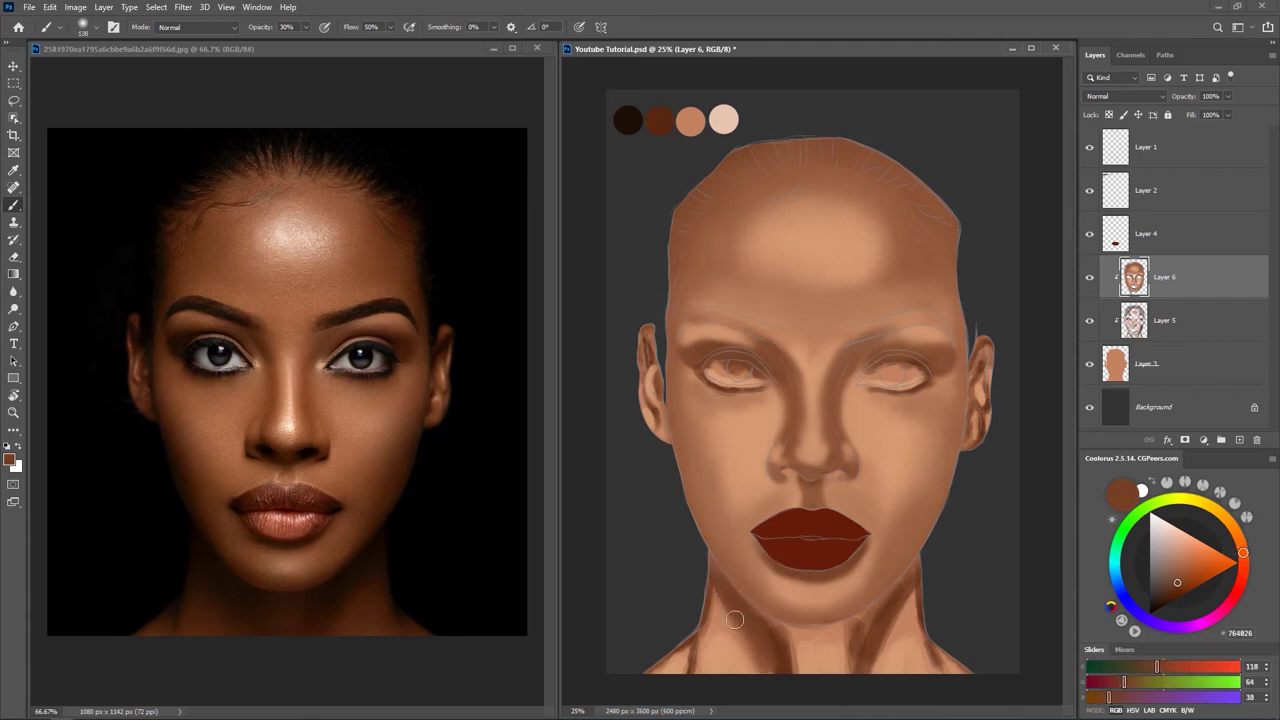
pyautogui.keyDown('alt'); pyautogui.click(780, 646); pyautogui.keyUp('alt')
pyautogui.keyDown('alt'); pyautogui.click(722, 619); pyautogui.keyUp('alt')
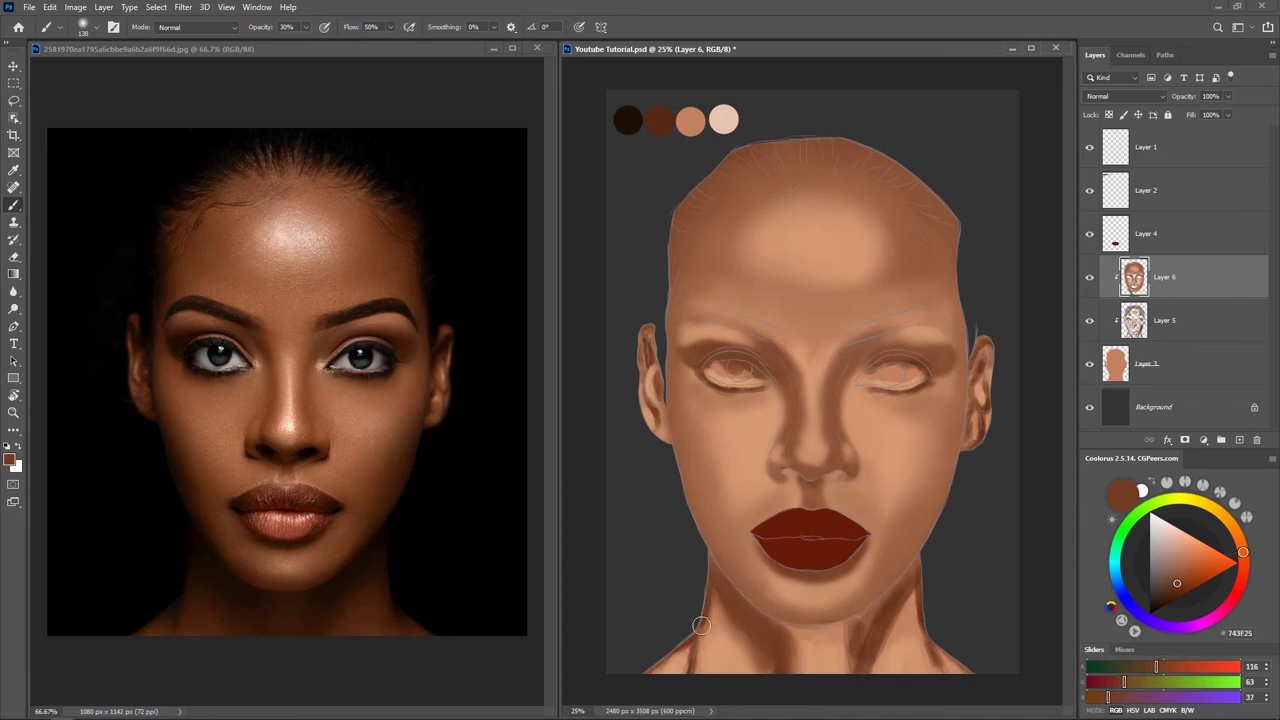
pyautogui.hotkey('ctrl', 's')
# Soften the dark line along the left edge of the neck into the shoulder with sampled brown and tan.
pyautogui.moveTo(712, 600)
pyautogui.mouseDown()
pyautogui.moveTo(683, 688)
pyautogui.moveTo(651, 681)
pyautogui.moveTo(694, 641)
pyautogui.moveTo(646, 674)
pyautogui.moveTo(692, 631)
pyautogui.moveTo(677, 699)
pyautogui.mouseUp()
pyautogui.keyDown('alt'); pyautogui.rightClick(712, 595); pyautogui.keyUp('alt')
pyautogui.keyDown('alt'); pyautogui.click(679, 648); pyautogui.keyUp('alt')
pyautogui.keyDown('alt'); pyautogui.click(694, 646); pyautogui.keyUp('alt')
pyautogui.keyDown('alt'); pyautogui.click(681, 658); pyautogui.keyUp('alt')
pyautogui.keyDown('alt'); pyautogui.rightClick(697, 652); pyautogui.keyUp('alt')
pyautogui.keyDown('alt'); pyautogui.click(690, 652); pyautogui.keyUp('alt')
pyautogui.keyDown('alt'); pyautogui.rightClick(680, 670); pyautogui.keyUp('alt')
pyautogui.keyDown('alt'); pyautogui.click(688, 664); pyautogui.keyUp('alt')
# Enlarge the brush and blend sampled light tan into the left side of the neck.
pyautogui.keyDown('alt'); pyautogui.rightClick(718, 644); pyautogui.keyUp('alt')
pyautogui.keyDown('alt'); pyautogui.rightClick(740, 611); pyautogui.keyUp('alt')
pyautogui.keyDown('alt'); pyautogui.click(720, 609); pyautogui.keyUp('alt')
pyautogui.moveTo(724, 606); pyautogui.dragTo(712, 640)
pyautogui.keyDown('alt'); pyautogui.click(705, 661); pyautogui.keyUp('alt')
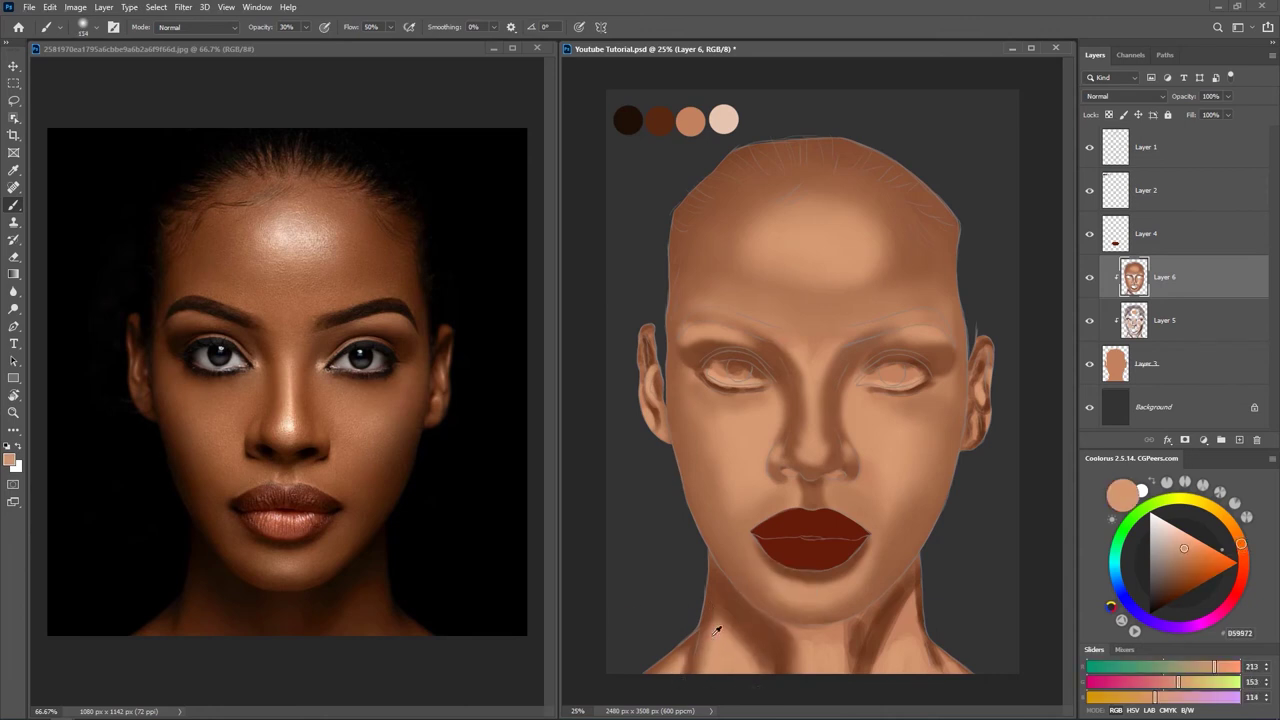
# Blend the tan and brown tones of the left neck side into the shoulder with repeatedly sampled skin colors and adjusted brush sizes.
pyautogui.keyDown('alt'); pyautogui.click(737, 620); pyautogui.keyUp('alt')
pyautogui.keyDown('alt'); pyautogui.rightClick(729, 630); pyautogui.keyUp('alt')
pyautogui.keyDown('alt'); pyautogui.click(718, 634); pyautogui.keyUp('alt')
pyautogui.keyDown('alt'); pyautogui.rightClick(729, 615); pyautogui.keyUp('alt')
pyautogui.keyDown('alt'); pyautogui.click(742, 628); pyautogui.keyUp('alt')
pyautogui.moveTo(742, 628); pyautogui.dragTo(748, 664)
pyautogui.keyDown('alt'); pyautogui.click(724, 640); pyautogui.keyUp('alt')
pyautogui.keyDown('alt'); pyautogui.rightClick(729, 614); pyautogui.keyUp('alt')
pyautogui.keyDown('alt'); pyautogui.click(735, 618); pyautogui.keyUp('alt')
# Smooth the shading on the front of the neck below the chin with sampled light and mid browns.
pyautogui.keyDown('alt'); pyautogui.click(810, 655); pyautogui.keyUp('alt')
pyautogui.keyDown('alt'); pyautogui.click(762, 620); pyautogui.keyUp('alt')
pyautogui.keyDown('alt'); pyautogui.click(800, 644); pyautogui.keyUp('alt')
pyautogui.keyDown('alt'); pyautogui.click(841, 645); pyautogui.keyUp('alt')
pyautogui.moveTo(852, 641)
pyautogui.mouseDown()
pyautogui.moveTo(848, 682)
pyautogui.moveTo(878, 615)
pyautogui.moveTo(854, 628)
pyautogui.moveTo(892, 604)
pyautogui.moveTo(834, 664)
pyautogui.mouseUp()
pyautogui.keyDown('alt'); pyautogui.click(830, 666); pyautogui.keyUp('alt')
pyautogui.keyDown('alt'); pyautogui.click(861, 634); pyautogui.keyUp('alt')
pyautogui.moveTo(771, 630); pyautogui.dragTo(782, 629)
pyautogui.keyDown('alt'); pyautogui.click(775, 630); pyautogui.keyUp('alt')
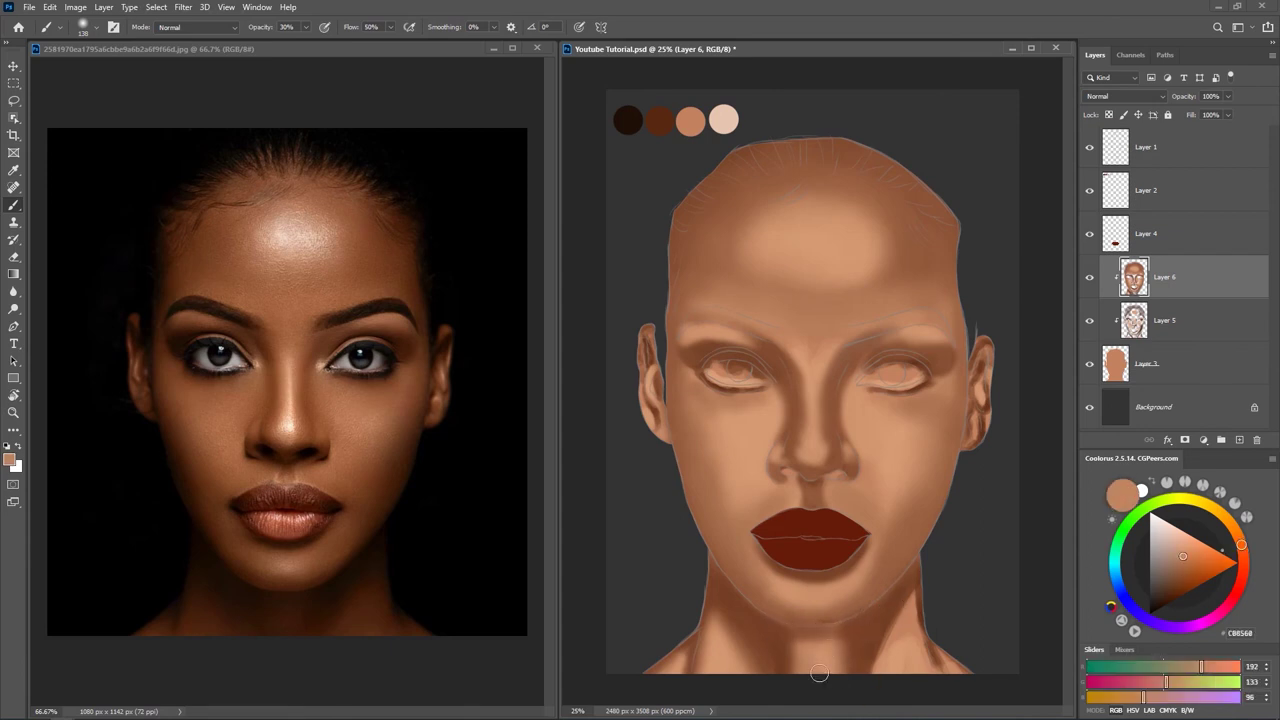
# Blend sampled light tan and mid brown into the right side of the neck below the jaw.
pyautogui.keyDown('alt'); pyautogui.click(905, 651); pyautogui.keyUp('alt')
pyautogui.moveTo(905, 651); pyautogui.dragTo(897, 621)
pyautogui.keyDown('alt'); pyautogui.click(908, 602); pyautogui.keyUp('alt')
pyautogui.keyDown('alt'); pyautogui.click(888, 650); pyautogui.keyUp('alt')
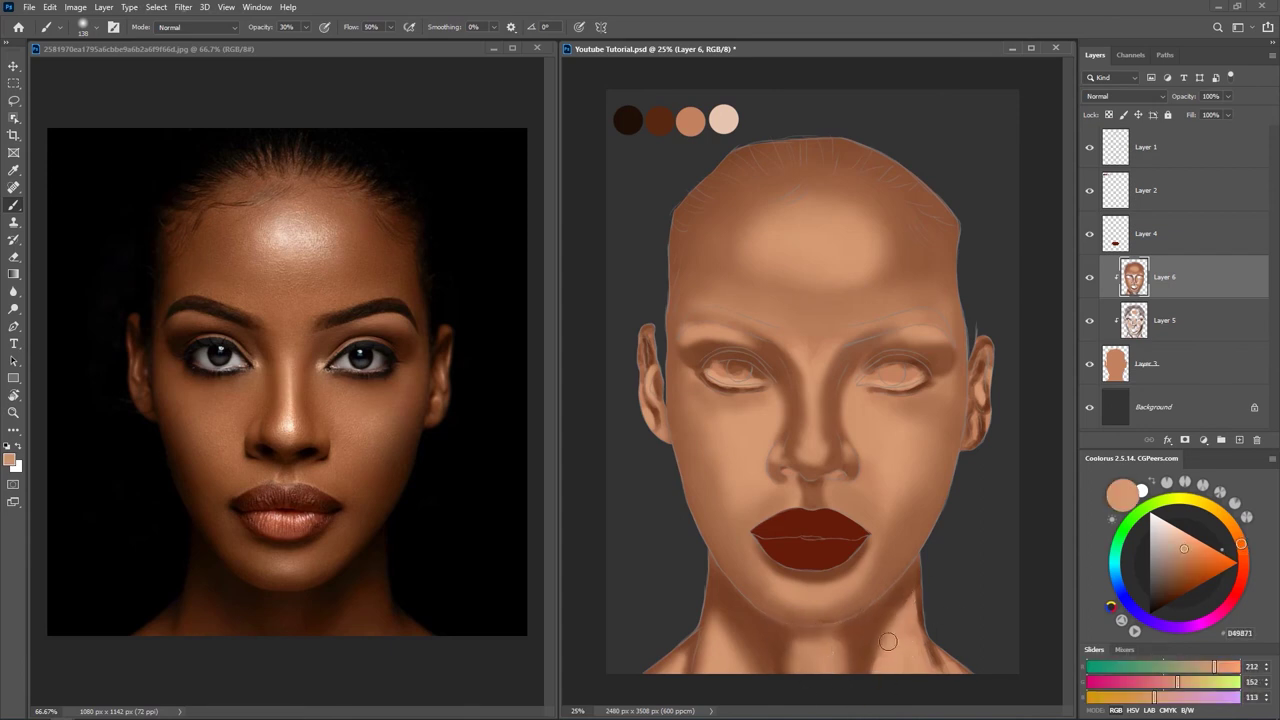
pyautogui.keyDown('alt'); pyautogui.click(875, 640); pyautogui.keyUp('alt')
# Soften the dark shadow along the right edge of the neck with sampled dark browns and a 90 px brush.
pyautogui.keyDown('alt'); pyautogui.rightClick(921, 591); pyautogui.keyUp('alt')
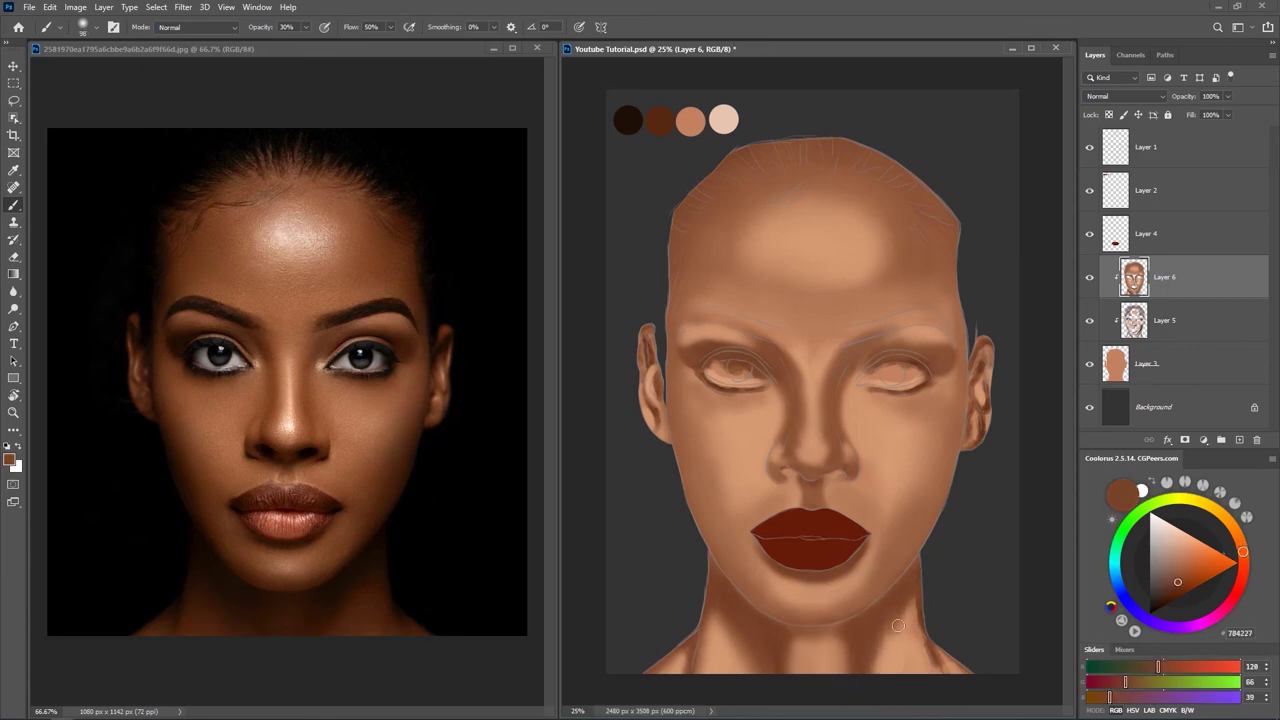
pyautogui.keyDown('alt'); pyautogui.click(895, 640); pyautogui.keyUp('alt')
pyautogui.keyDown('alt'); pyautogui.click(912, 596); pyautogui.keyUp('alt')
pyautogui.keyDown('alt'); pyautogui.rightClick(928, 590); pyautogui.keyUp('alt')
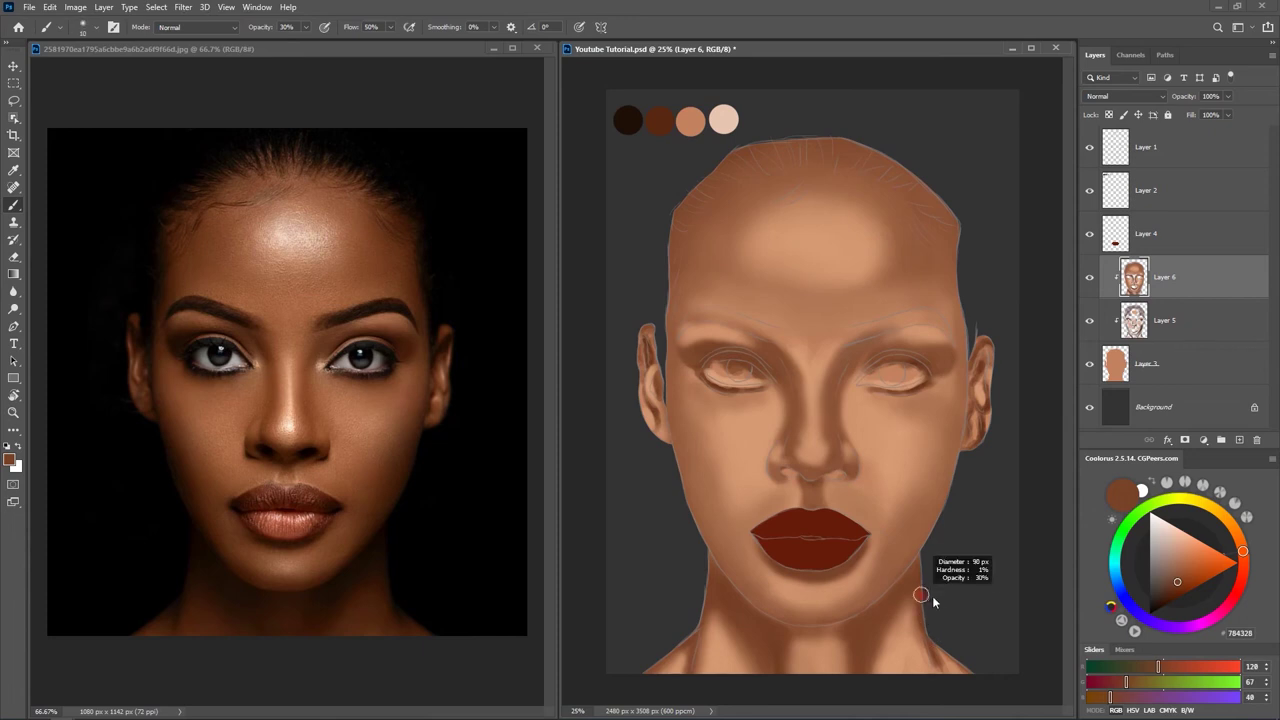
pyautogui.keyDown('alt'); pyautogui.click(926, 590); pyautogui.keyUp('alt')
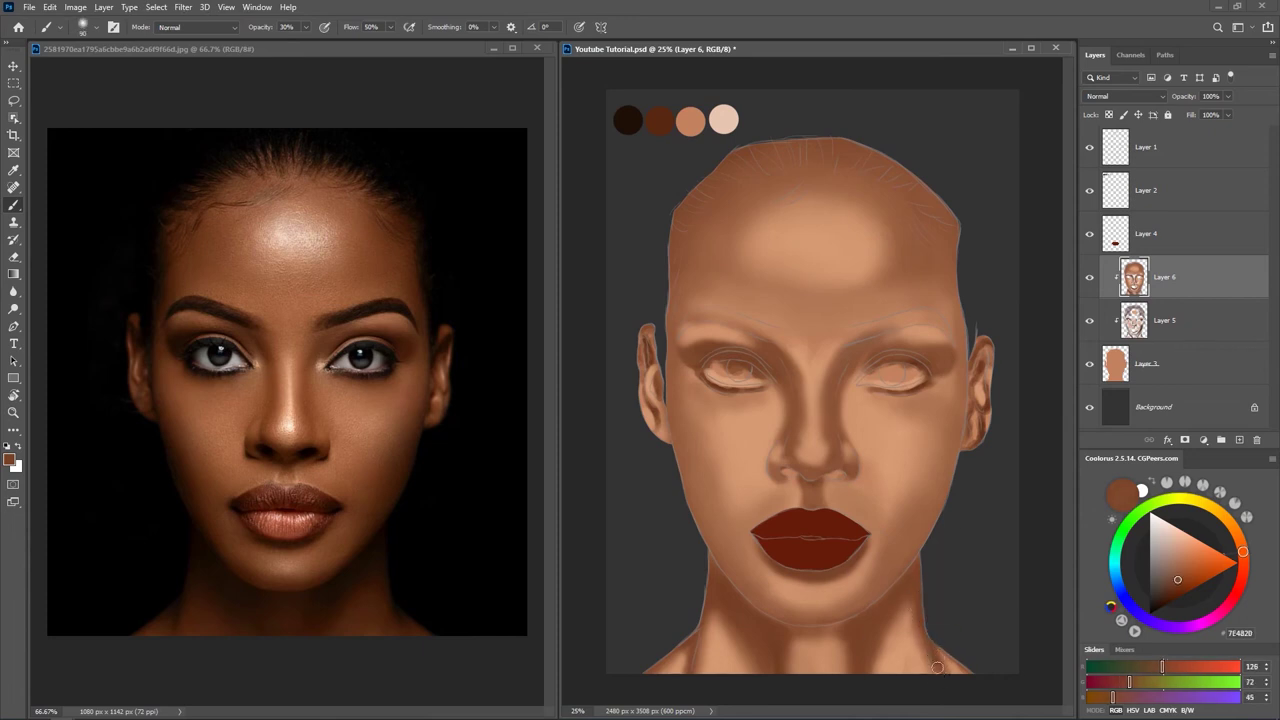
# Blend the neck shadow into the right shoulder and the neck base with sampled tones, enlarging the brush to 146 px.
pyautogui.keyDown('alt'); pyautogui.click(944, 660); pyautogui.keyUp('alt')
pyautogui.keyDown('alt'); pyautogui.rightClick(948, 662); pyautogui.keyUp('alt')
pyautogui.keyDown('alt'); pyautogui.rightClick(903, 651); pyautogui.keyUp('alt')
pyautogui.keyDown('alt'); pyautogui.click(905, 652); pyautogui.keyUp('alt')
pyautogui.keyDown('alt'); pyautogui.click(872, 672); pyautogui.keyUp('alt')
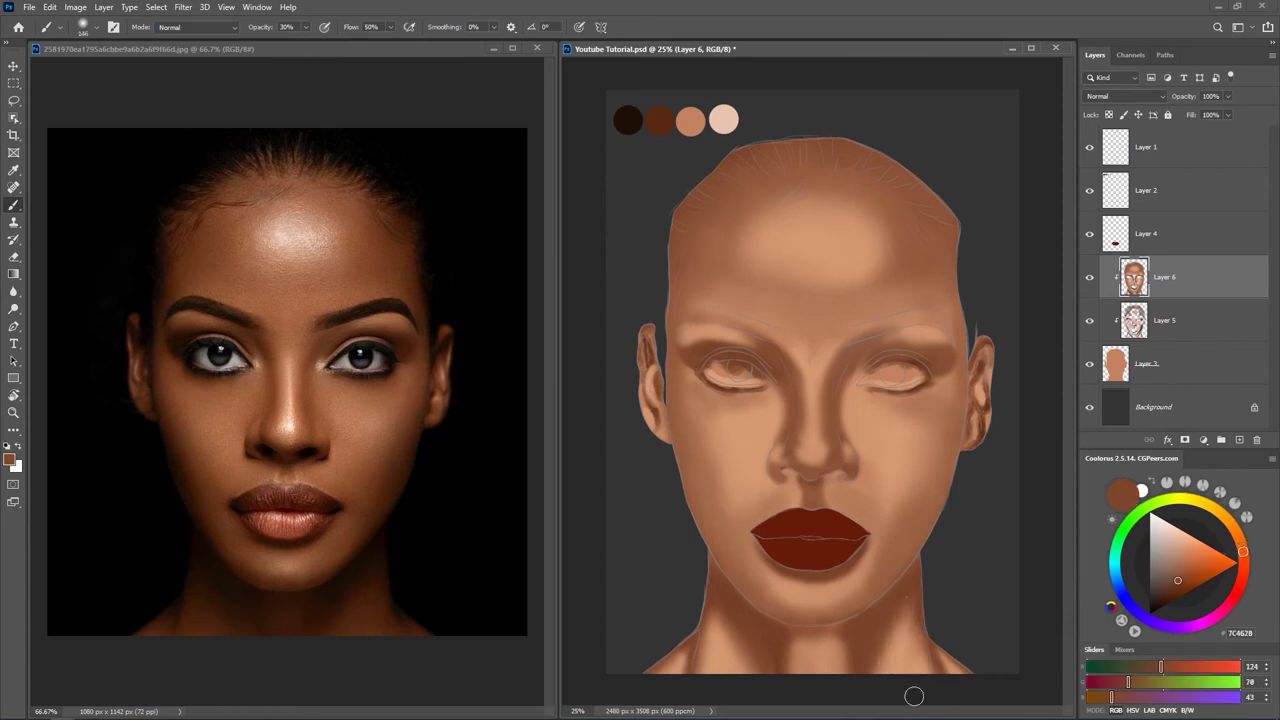
pyautogui.keyDown('alt'); pyautogui.click(905, 678); pyautogui.keyUp('alt')
# Shrink the brush to 42 px and smooth the light and dark areas of the left ear with sampled browns and tan.
pyautogui.keyDown('alt'); pyautogui.rightClick(678, 382); pyautogui.keyUp('alt')
pyautogui.keyDown('alt'); pyautogui.click(655, 425); pyautogui.keyUp('alt')
pyautogui.moveTo(655, 425); pyautogui.dragTo(654, 402)
pyautogui.keyDown('alt'); pyautogui.rightClick(652, 407); pyautogui.keyUp('alt')
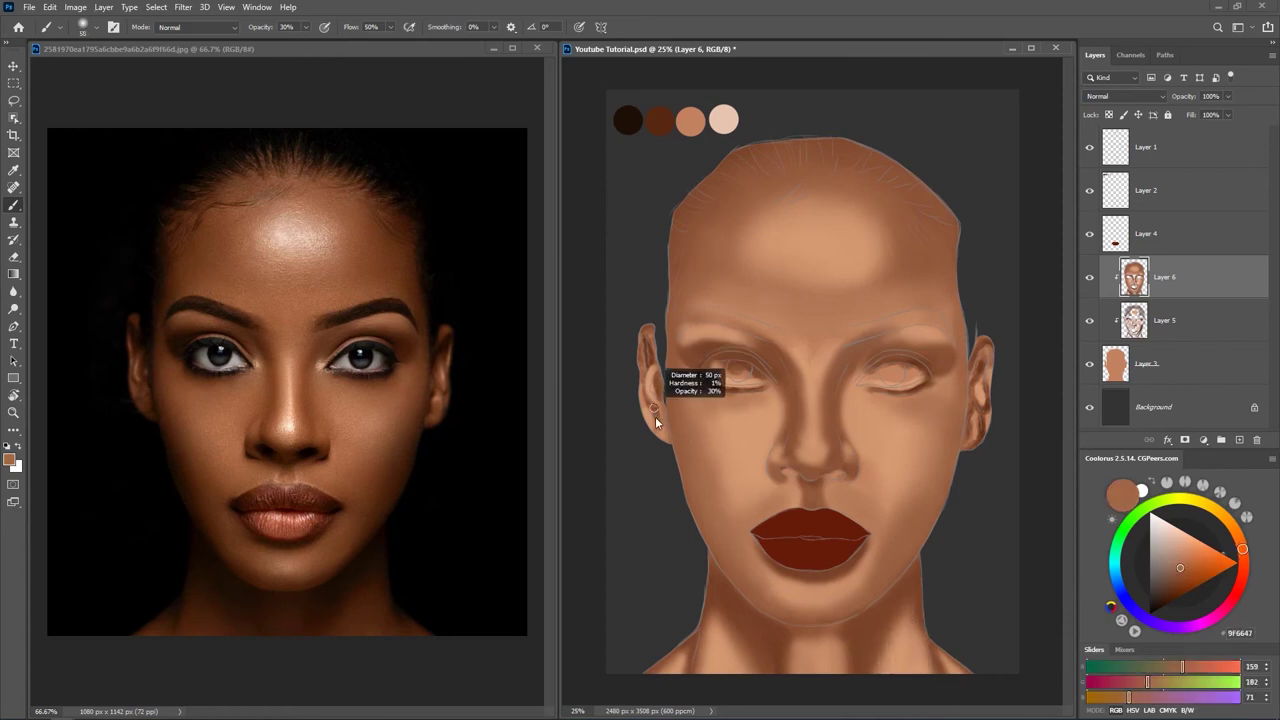
pyautogui.keyDown('alt'); pyautogui.rightClick(649, 352); pyautogui.keyUp('alt')
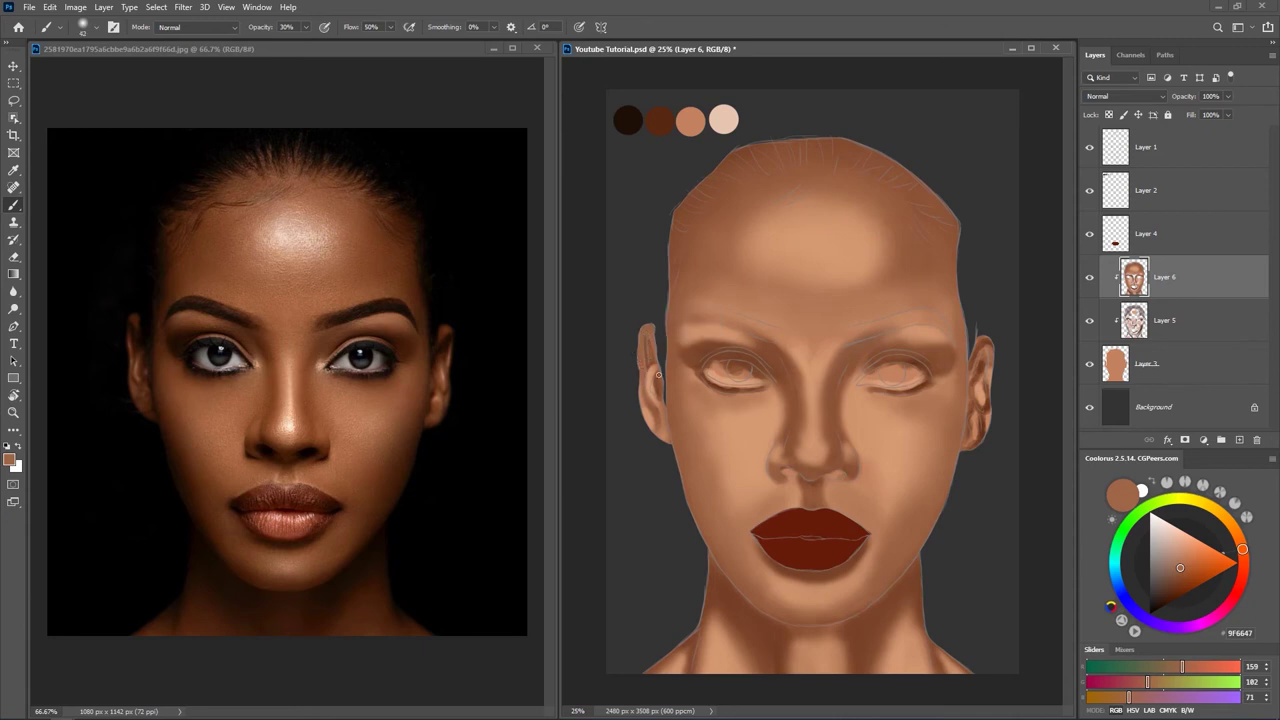
pyautogui.keyDown('alt'); pyautogui.click(658, 407); pyautogui.keyUp('alt')
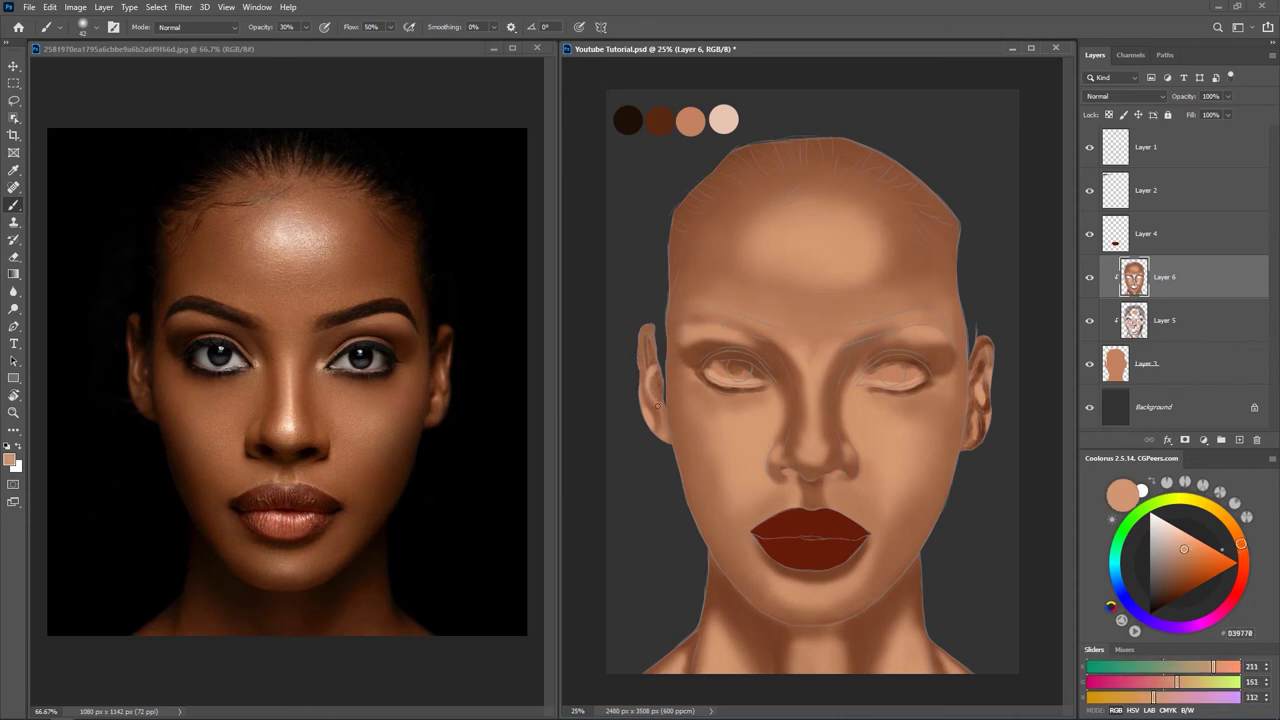
pyautogui.keyDown('alt'); pyautogui.click(657, 385); pyautogui.keyUp('alt')
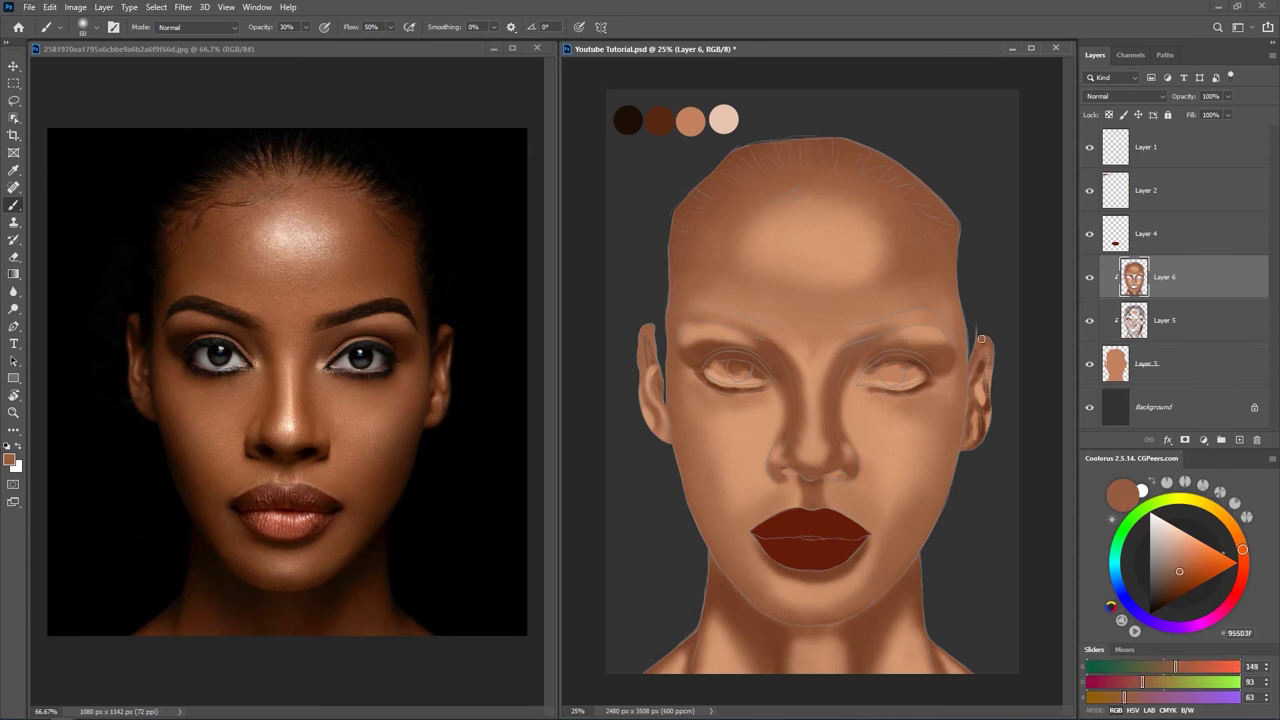
# Blend the right ear's inner shadows and lobe with sampled tan and brown tones using a 52 px brush.
pyautogui.keyDown('alt'); pyautogui.click(981, 376); pyautogui.keyUp('alt')
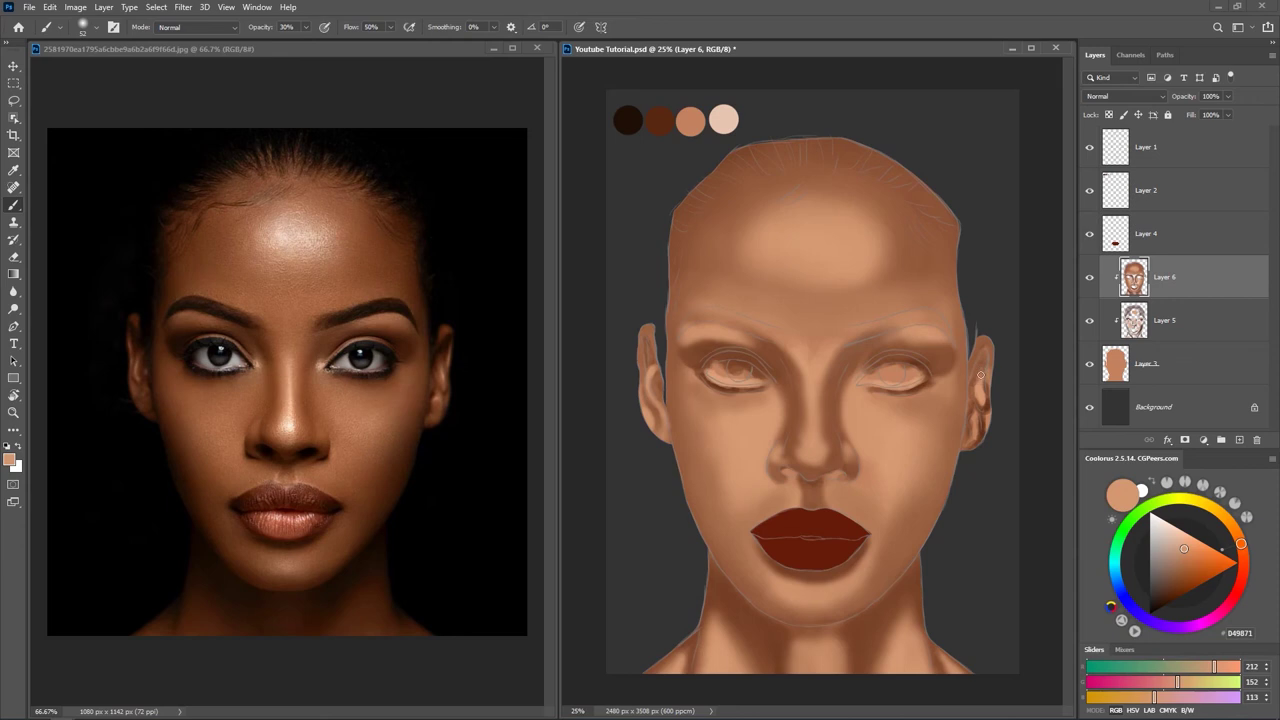
pyautogui.keyDown('alt'); pyautogui.click(977, 386); pyautogui.keyUp('alt')
pyautogui.moveTo(976, 388)
pyautogui.mouseDown()
pyautogui.moveTo(981, 369)
pyautogui.moveTo(981, 406)
pyautogui.mouseUp()
pyautogui.keyDown('alt'); pyautogui.click(986, 404); pyautogui.keyUp('alt')
pyautogui.keyDown('alt'); pyautogui.click(983, 403); pyautogui.keyUp('alt')
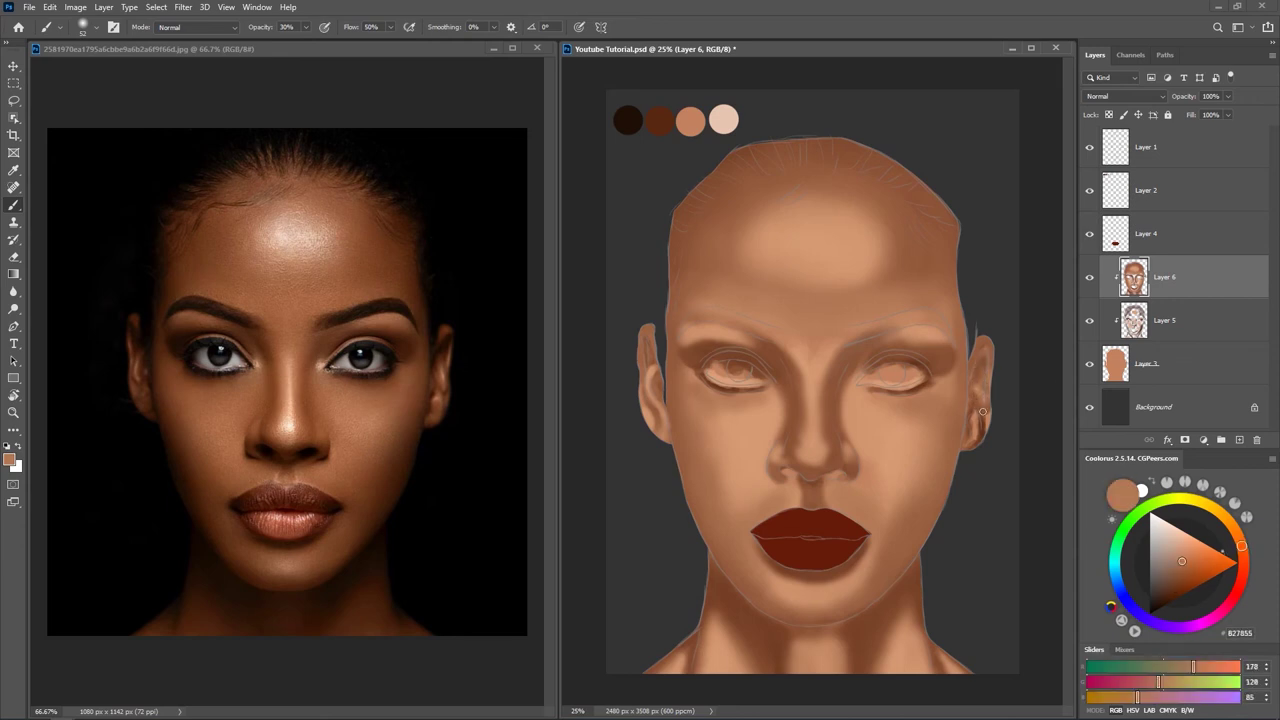
pyautogui.keyDown('alt'); pyautogui.click(980, 425); pyautogui.keyUp('alt')
pyautogui.keyDown('alt'); pyautogui.click(971, 441); pyautogui.keyUp('alt')
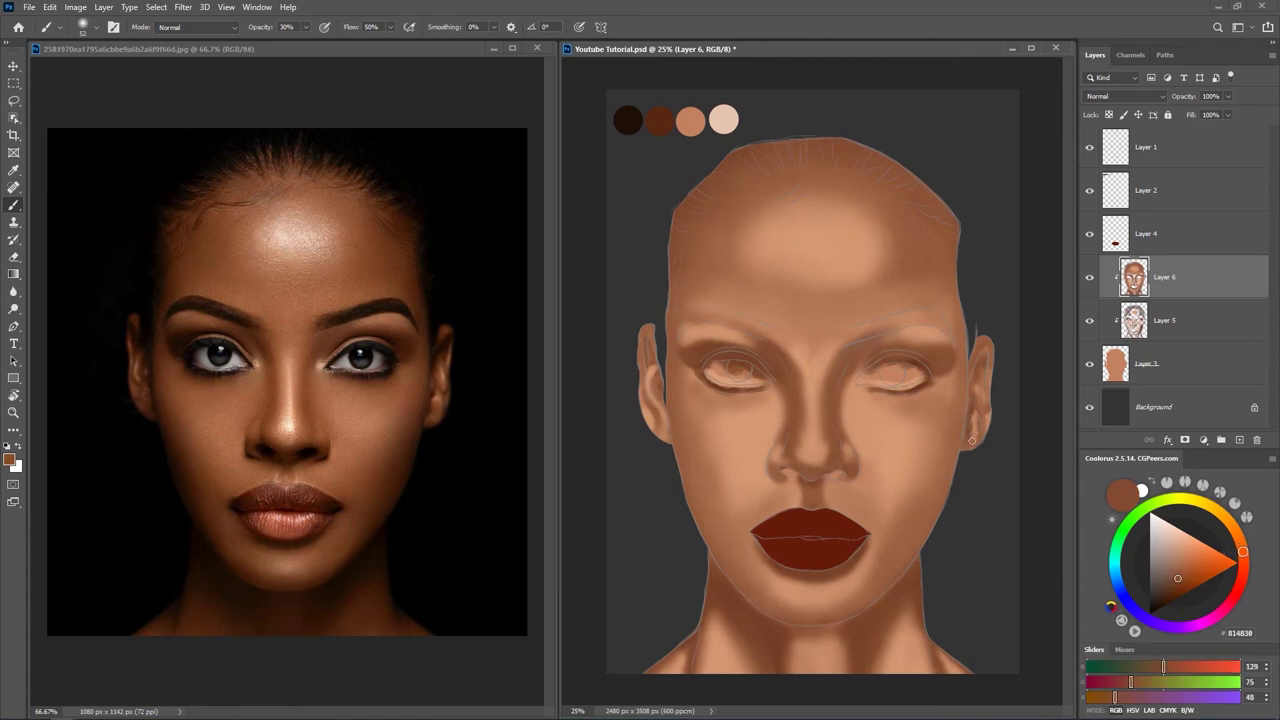
pyautogui.keyDown('alt'); pyautogui.click(977, 387); pyautogui.keyUp('alt')
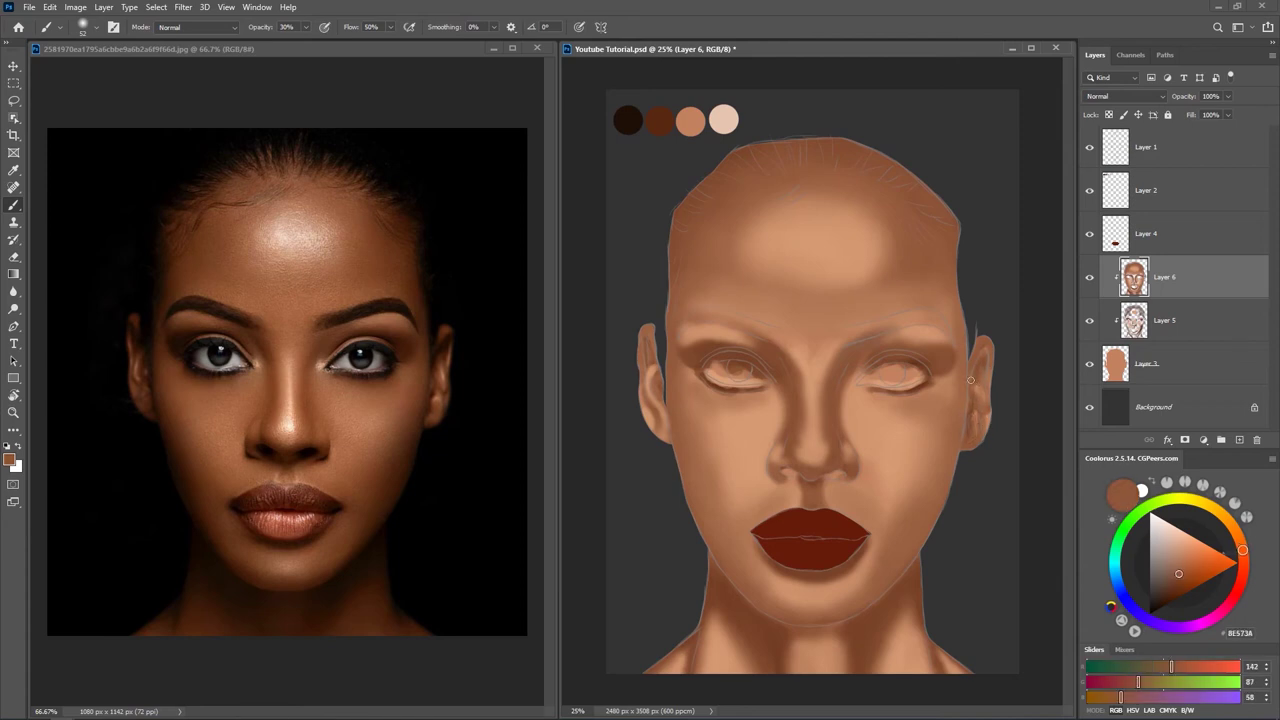
# Refine the lower lid shadows of both eyes with sampled dark brown and light tan.
pyautogui.keyDown('alt'); pyautogui.click(724, 384); pyautogui.keyUp('alt')
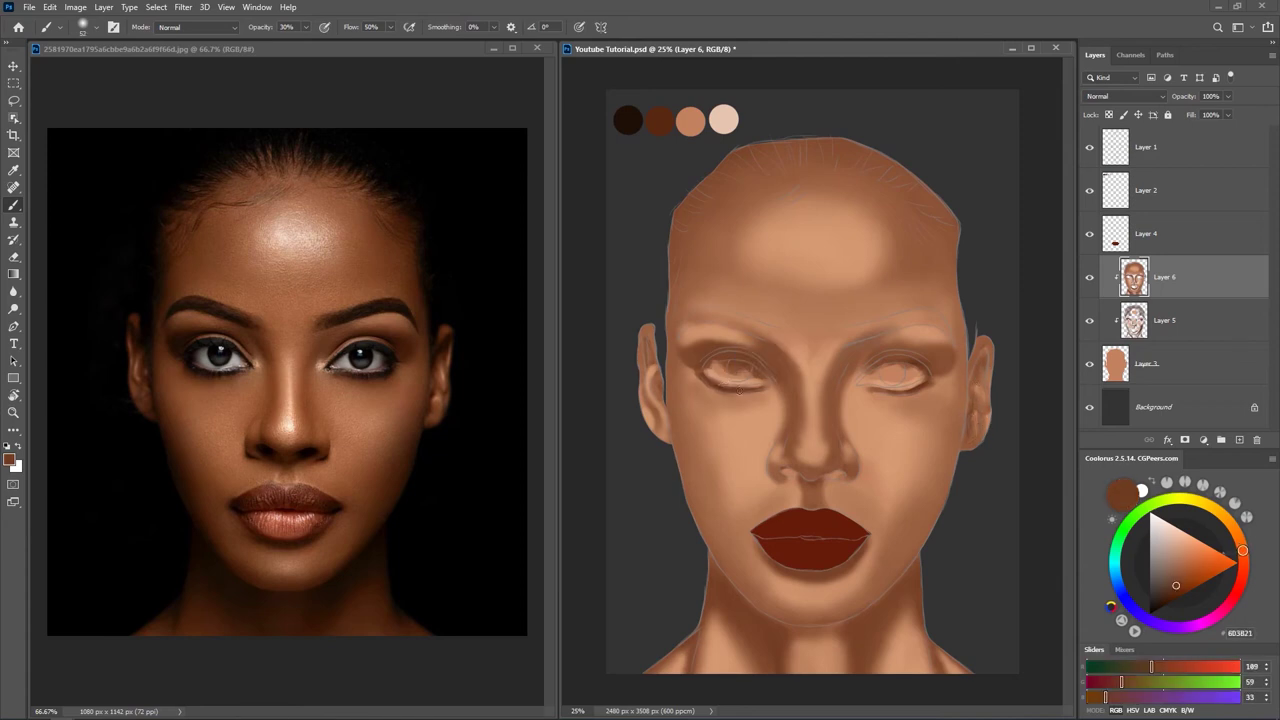
pyautogui.keyDown('alt'); pyautogui.click(720, 377); pyautogui.keyUp('alt')
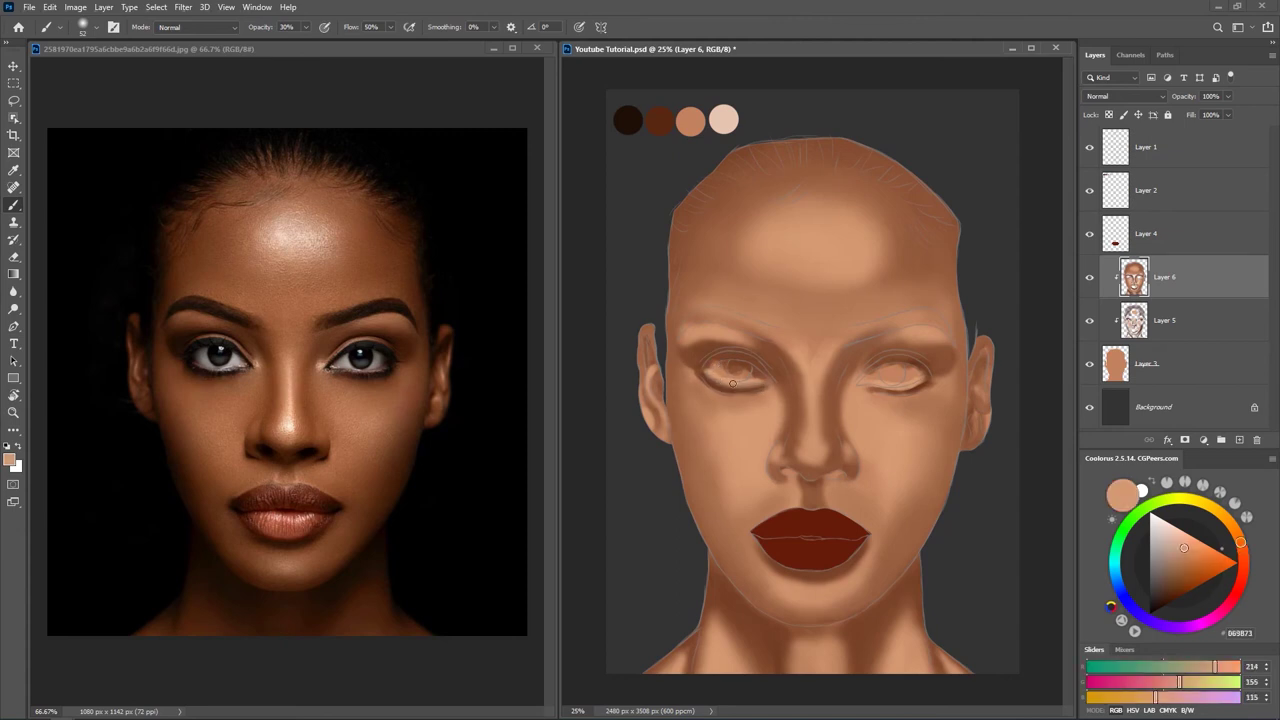
pyautogui.keyDown('alt'); pyautogui.click(887, 389); pyautogui.keyUp('alt')
pyautogui.moveTo(866, 392); pyautogui.dragTo(888, 390)
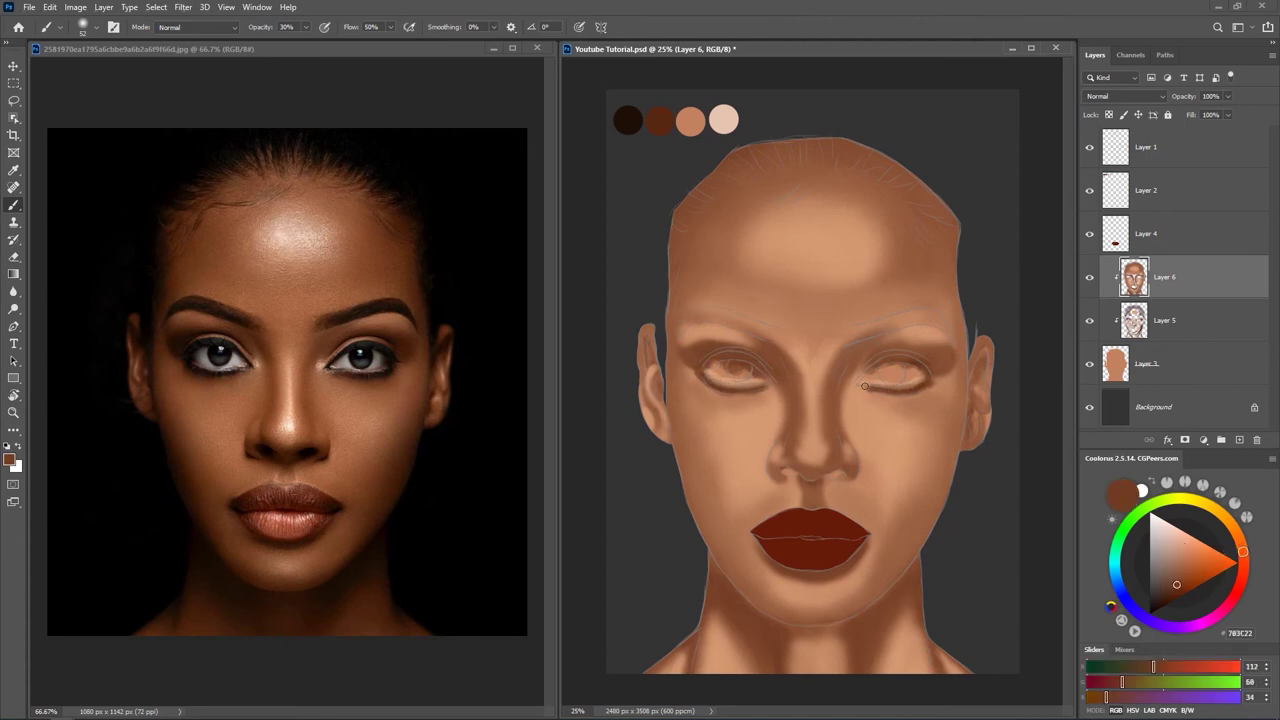
pyautogui.keyDown('alt'); pyautogui.click(912, 382); pyautogui.keyUp('alt')
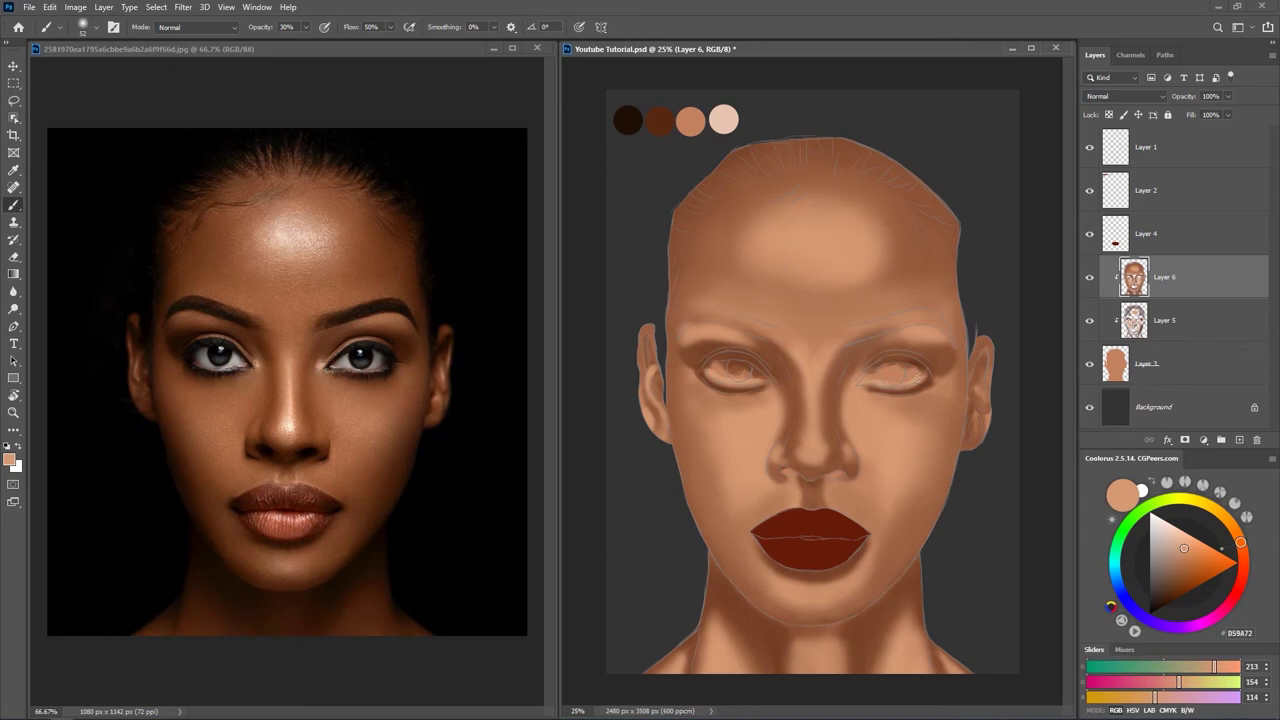
# Smooth the shading around the inner brow and nose bridge with sampled browns.
pyautogui.keyDown('alt'); pyautogui.click(795, 337); pyautogui.keyUp('alt')
pyautogui.keyDown('alt'); pyautogui.click(814, 312); pyautogui.keyUp('alt')
pyautogui.keyDown('alt'); pyautogui.click(791, 369); pyautogui.keyUp('alt')
pyautogui.keyDown('alt'); pyautogui.rightClick(803, 430); pyautogui.keyUp('alt')
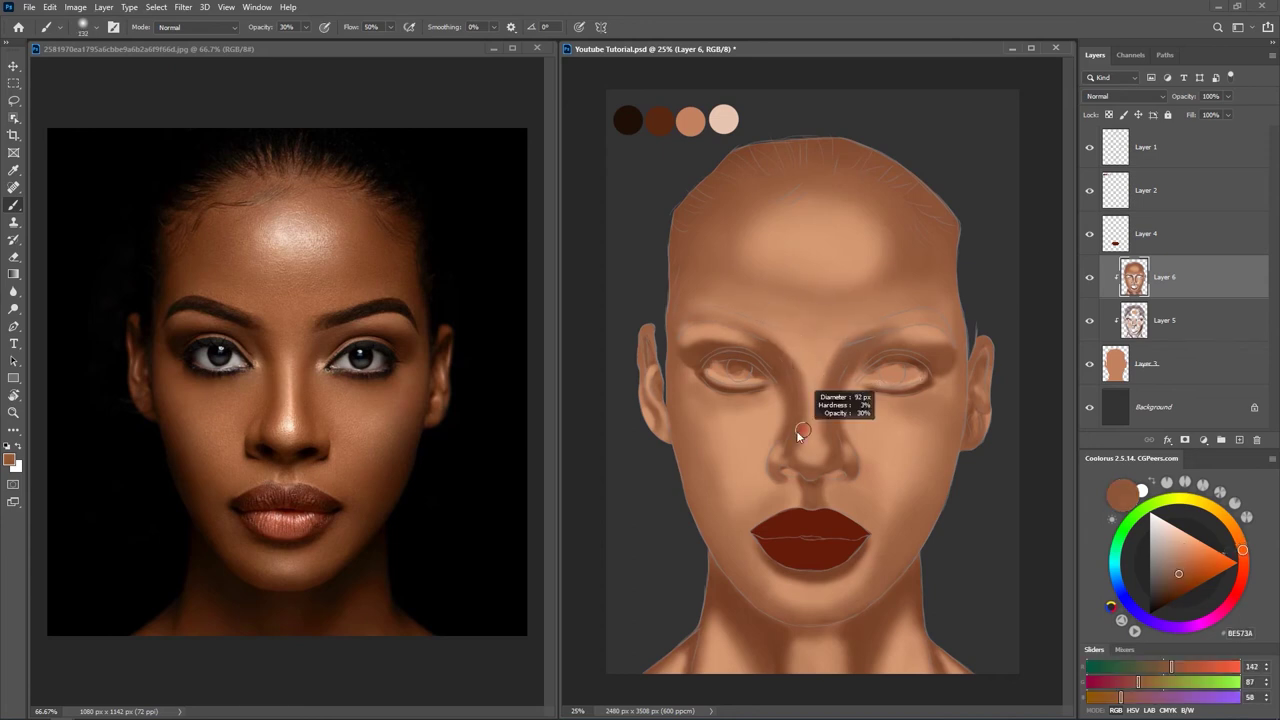
# Enlarge the brush to 220 px and blend sampled browns around the forehead highlight.
pyautogui.keyDown('alt'); pyautogui.rightClick(801, 320); pyautogui.keyUp('alt')
pyautogui.keyDown('alt'); pyautogui.click(720, 288); pyautogui.keyUp('alt')
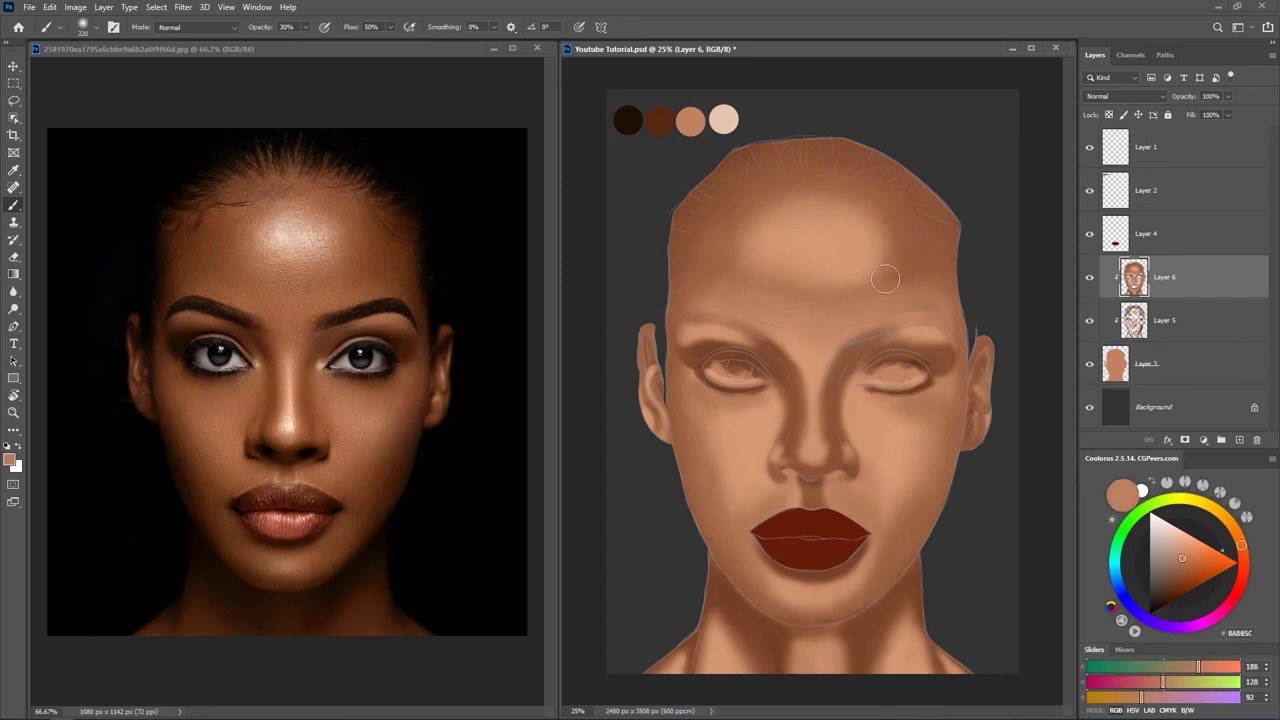
pyautogui.keyDown('alt'); pyautogui.click(740, 245); pyautogui.keyUp('alt')
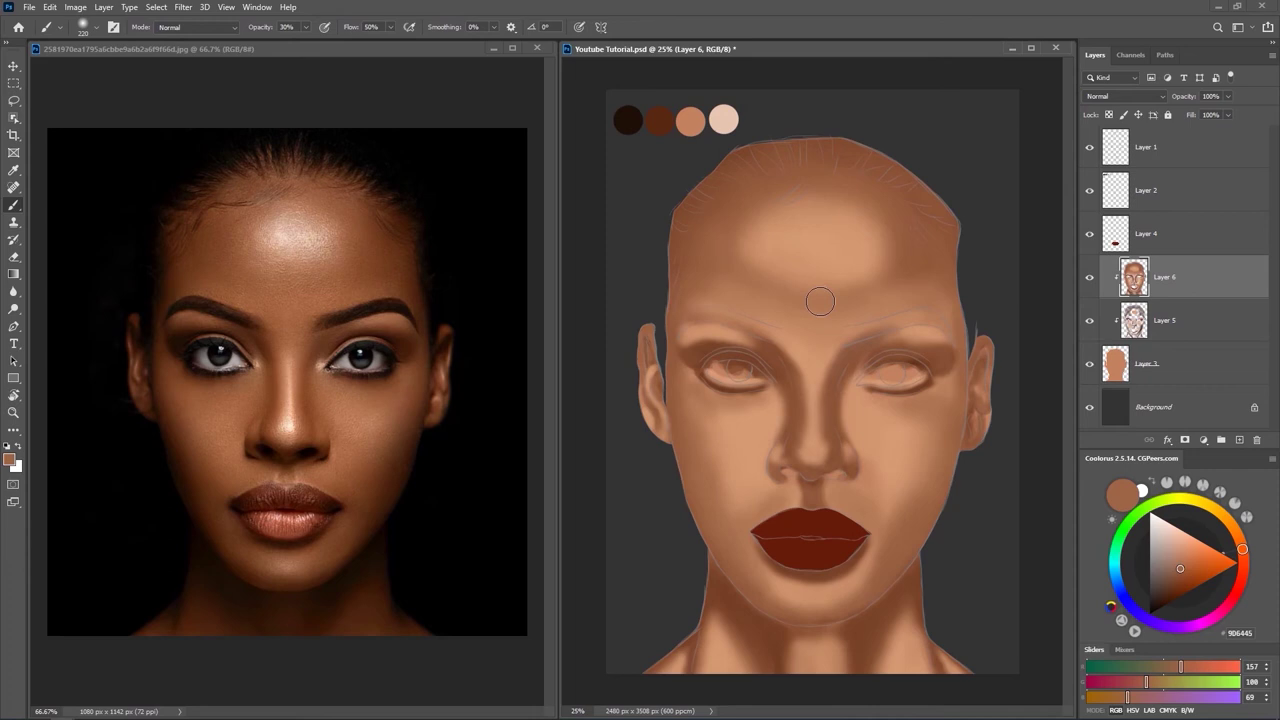
# Switch to the Mixer Brush tool and review the MixerBrush3 preset and its settings.
pyautogui.rightClick(780, 259)
pyautogui.click(920, 15)
pyautogui.rightClick(13, 206)
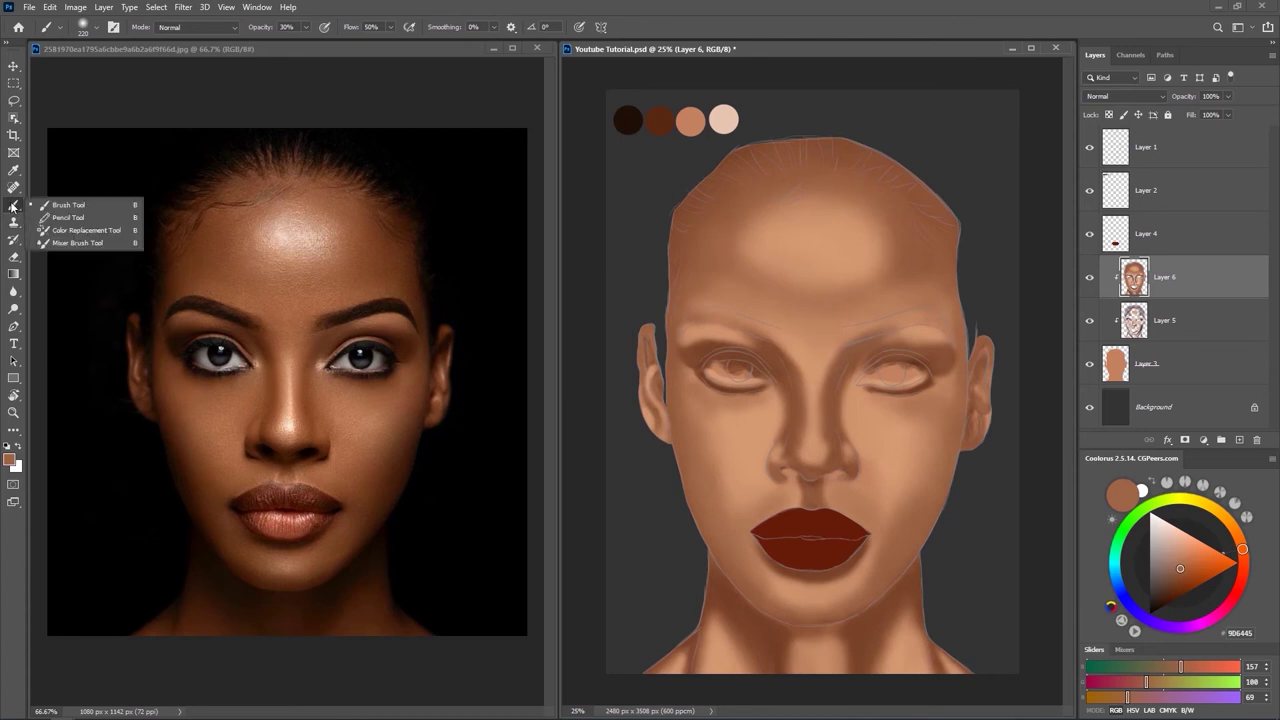
pyautogui.click(76, 243)
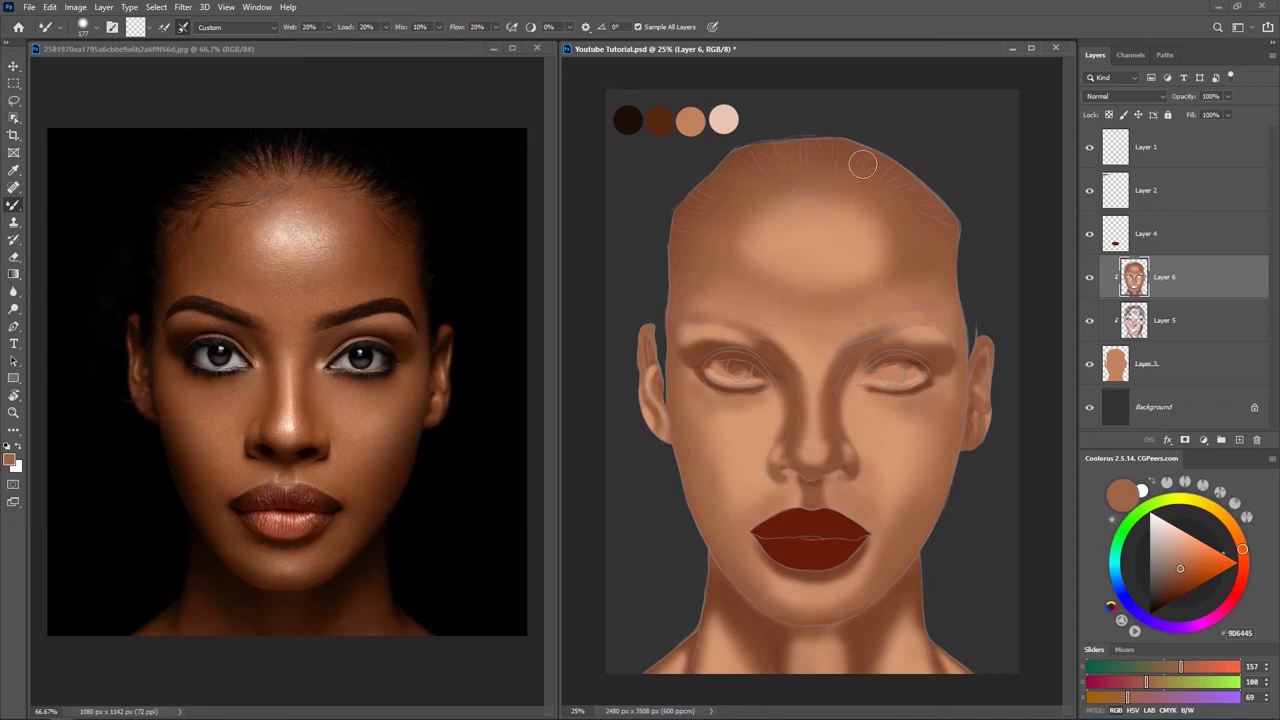
pyautogui.rightClick(698, 174)
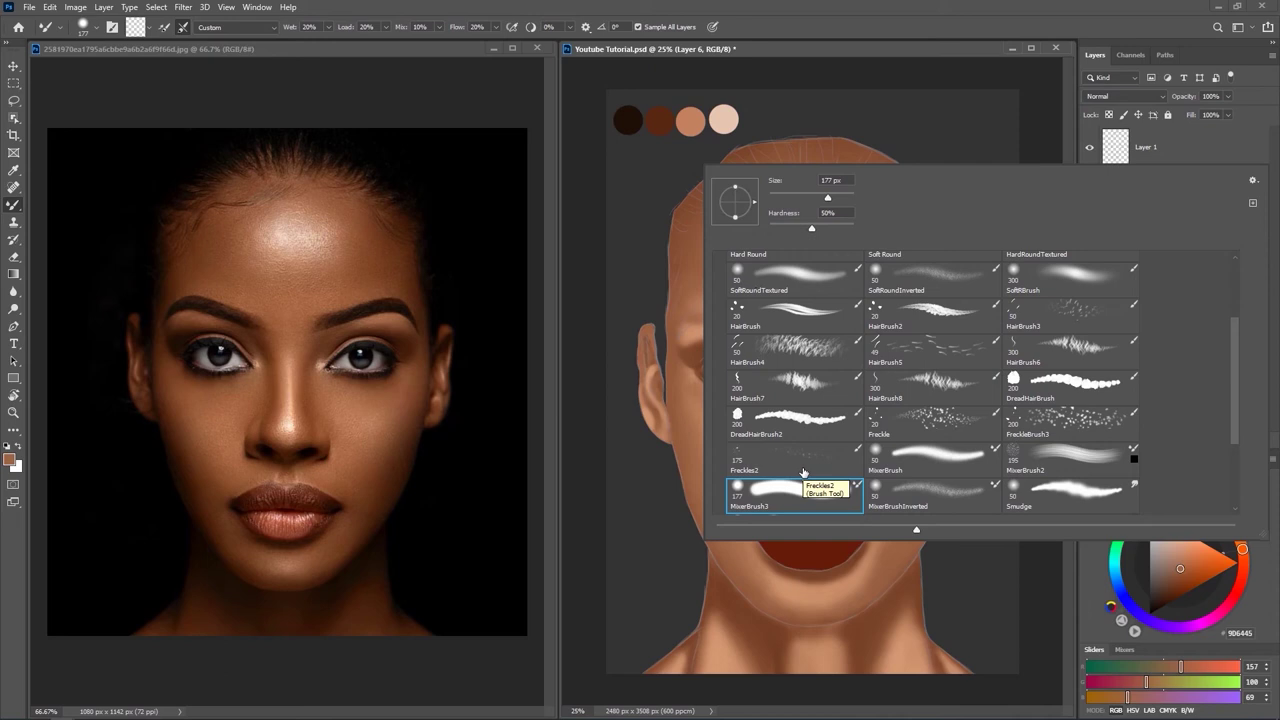
pyautogui.click(812, 21)
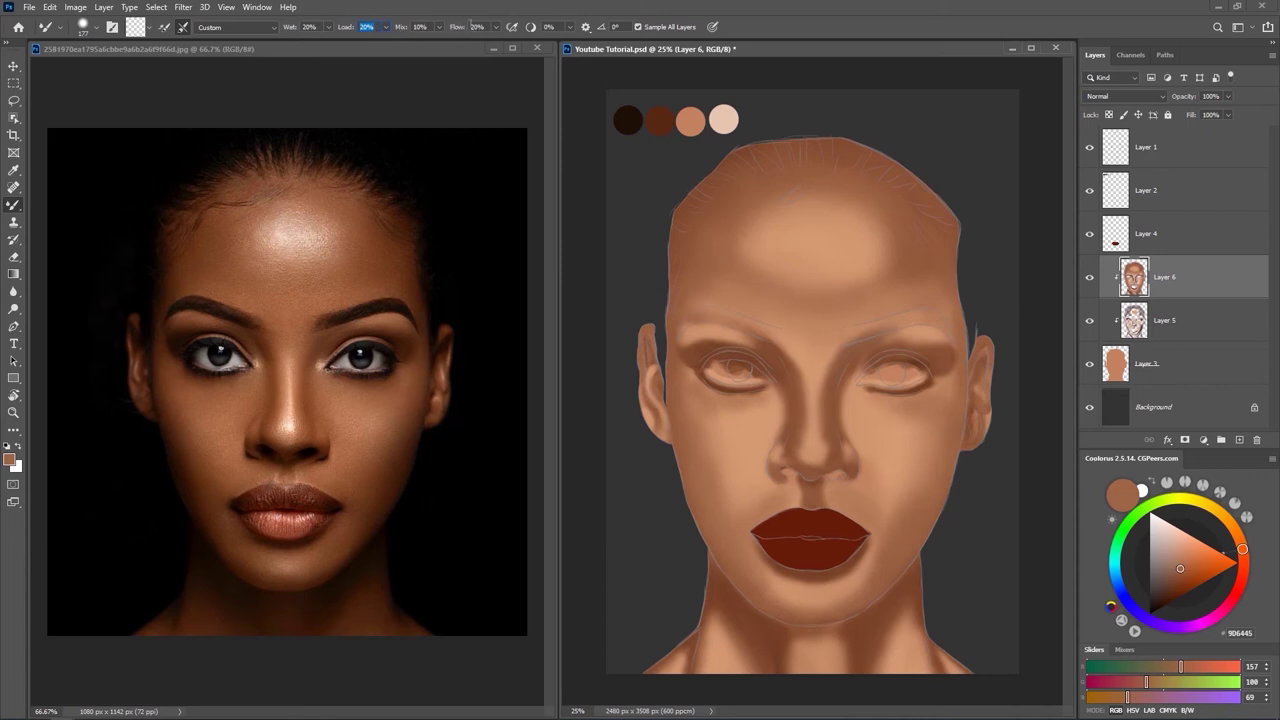
pyautogui.rightClick(786, 266)
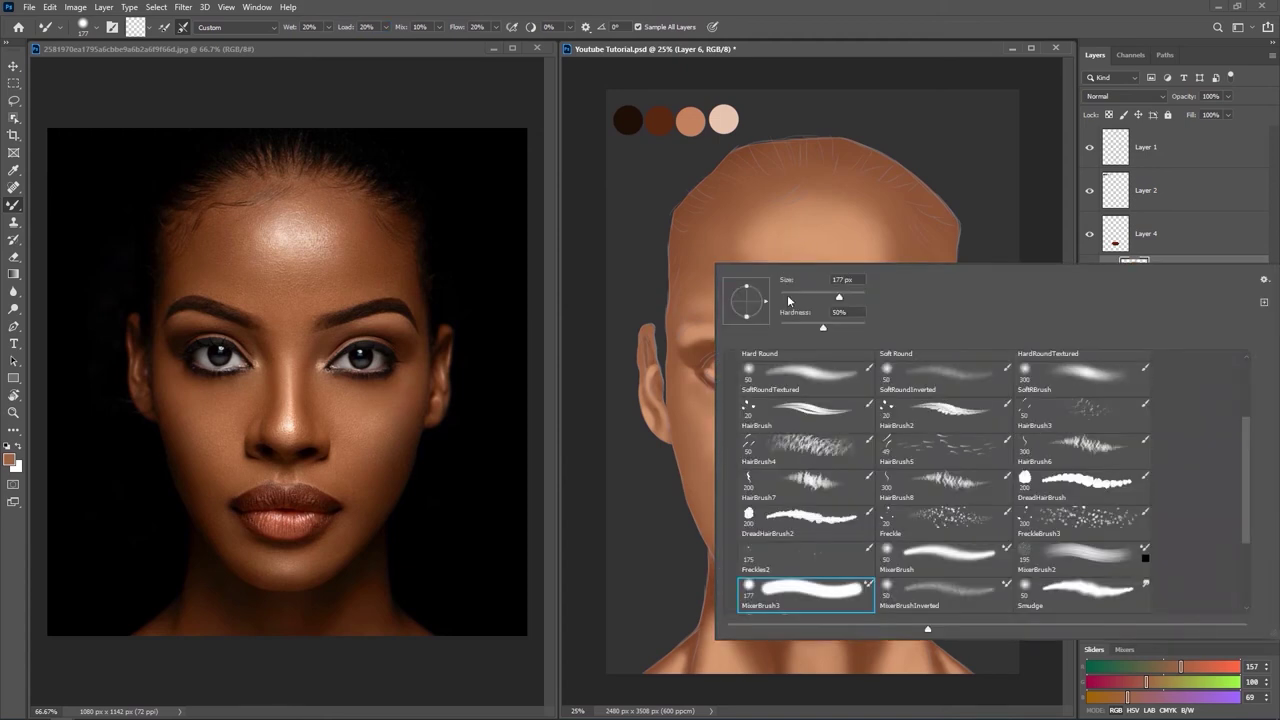
pyautogui.click(906, 62)
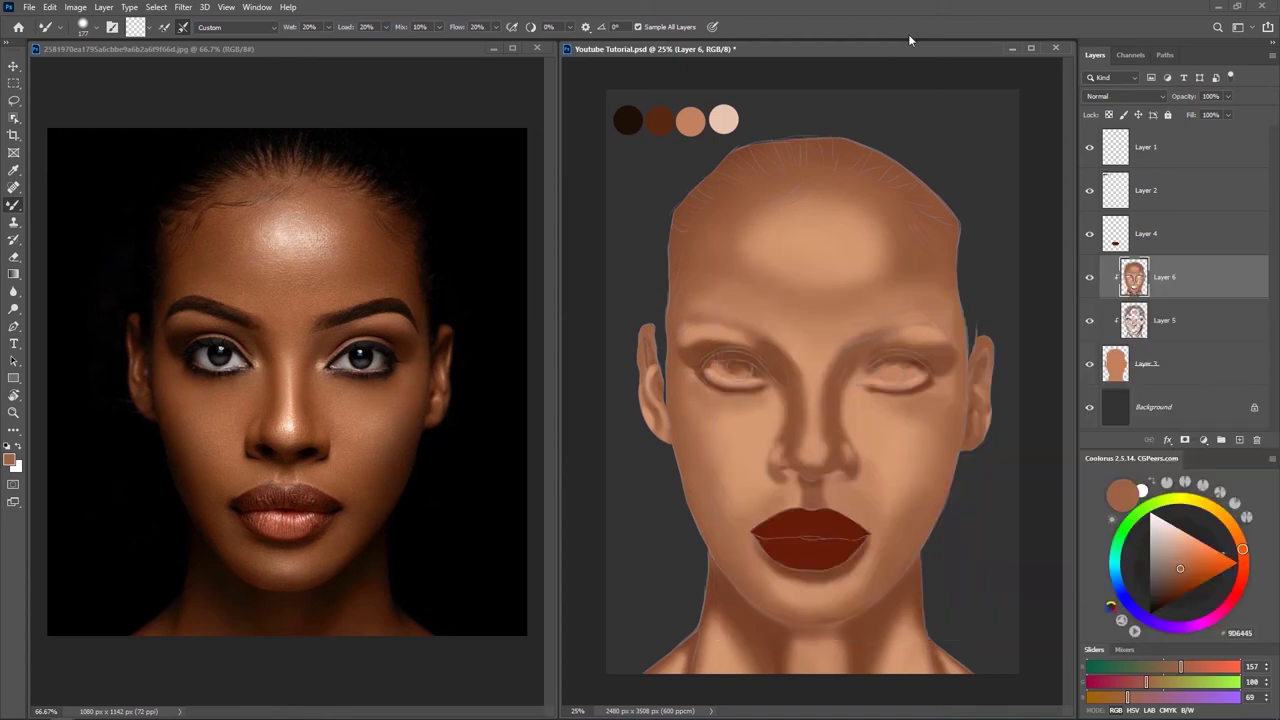
# Add a new layer above Layer 6, compare Layers 5 and 6 by toggling their visibility, and merge those two clipped layers.
pyautogui.click(1240, 440)
pyautogui.click(1180, 365)
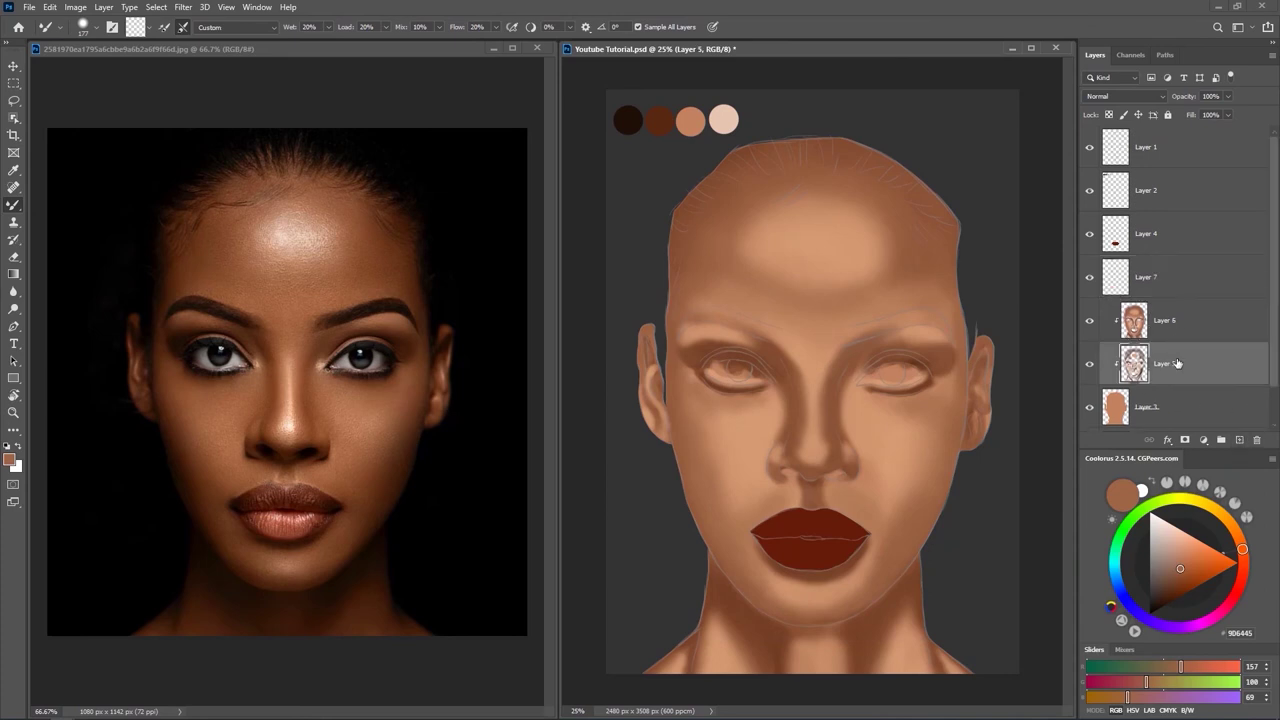
pyautogui.click(1090, 320)
pyautogui.click(1090, 321)
pyautogui.click(1090, 364)
pyautogui.click(1090, 365)
pyautogui.click(1090, 365)
pyautogui.click(1090, 365)
pyautogui.keyDown('shift'); pyautogui.click(1170, 333); pyautogui.keyUp('shift')
pyautogui.hotkey('ctrl', 'e')
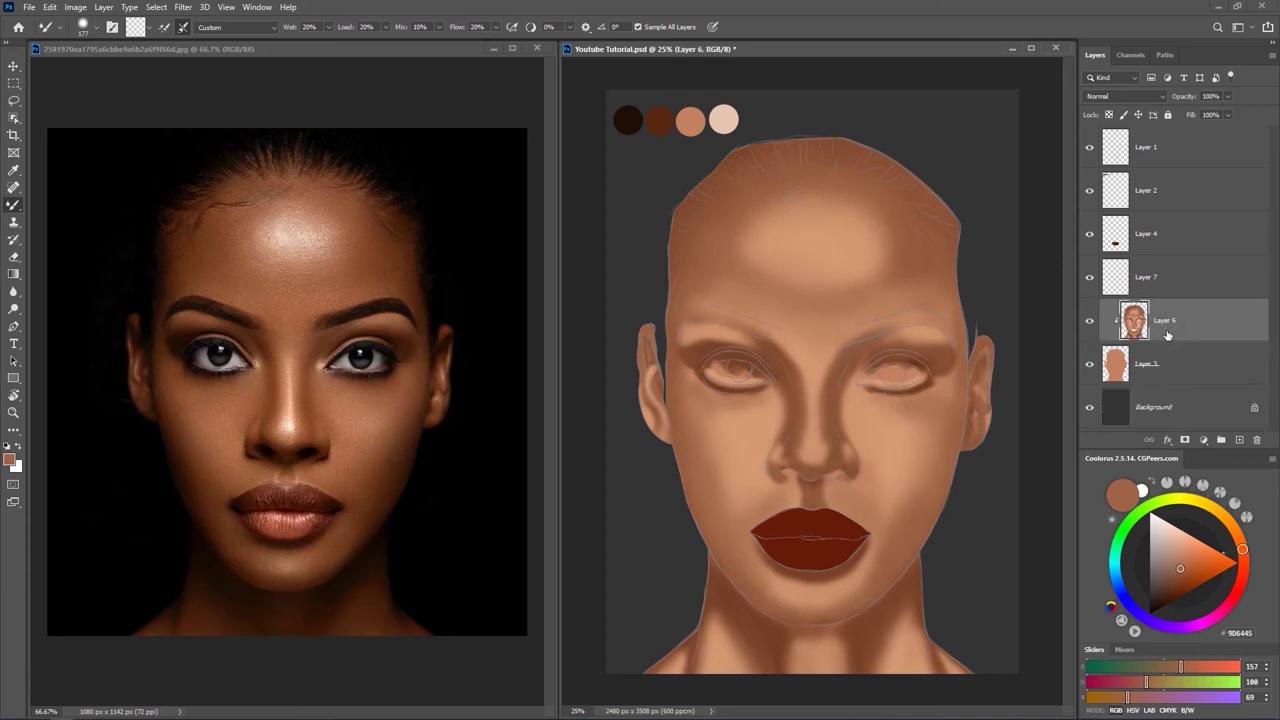
# Check the merged Layer 6 by toggling its visibility, and make Layer 7 a clipping mask above it.
pyautogui.click(1091, 321)
pyautogui.click(1091, 321)
pyautogui.click(1161, 285)
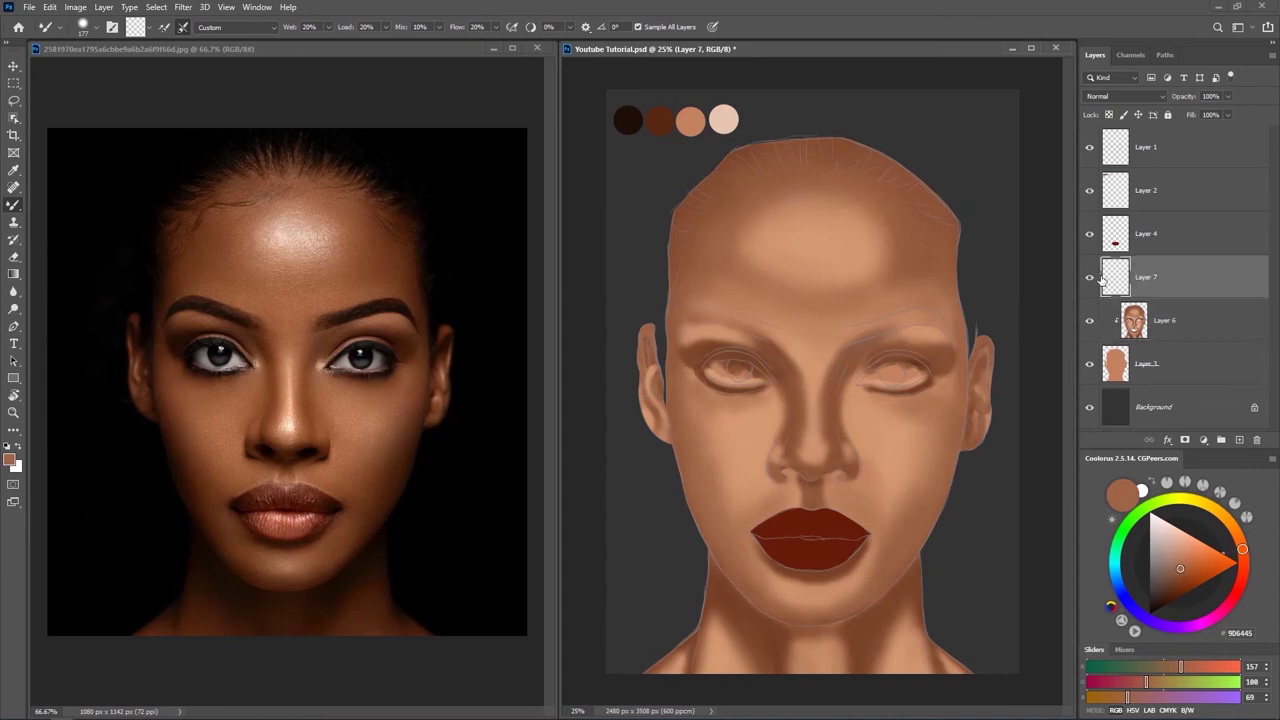
pyautogui.rightClick(1156, 277)
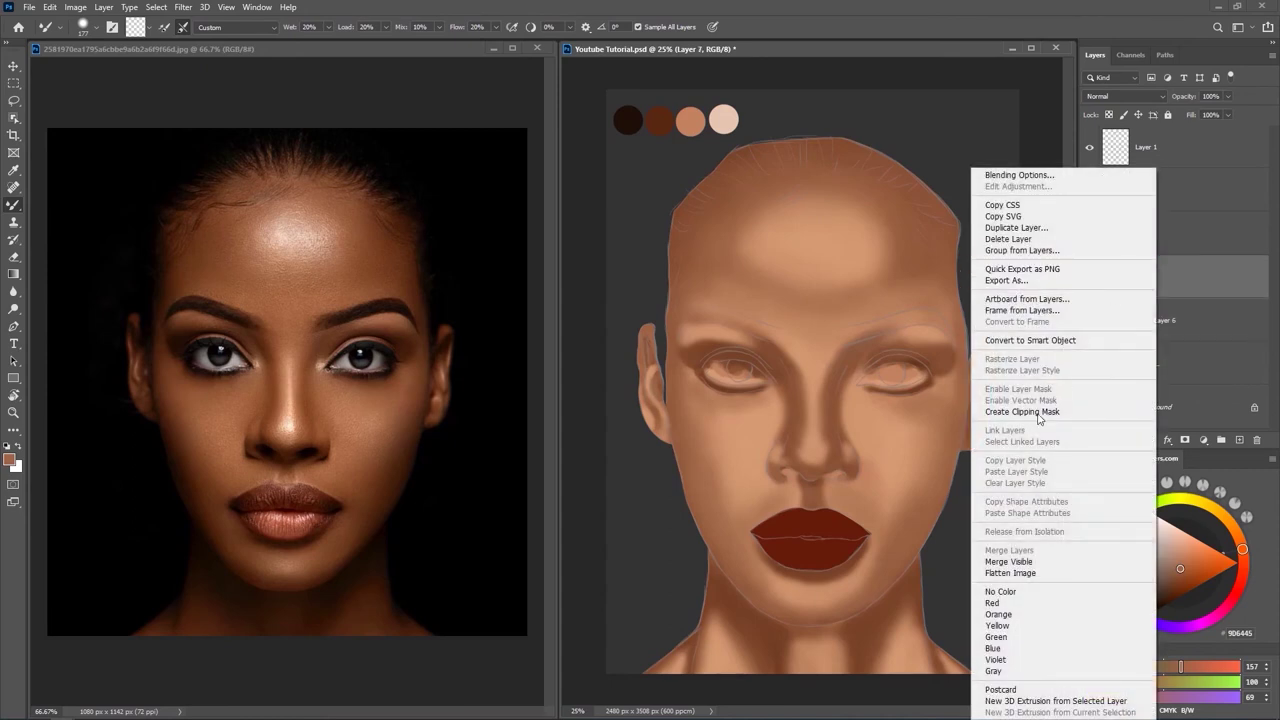
pyautogui.click(1040, 410)
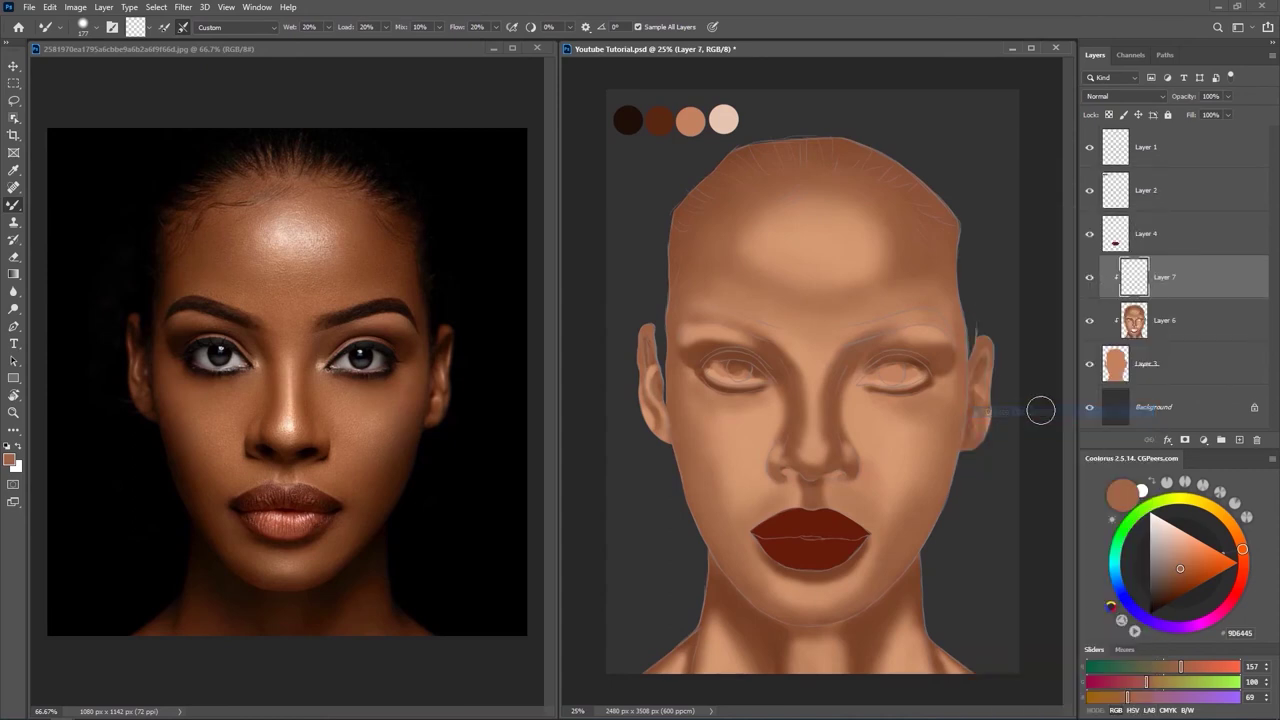
# Toggle the skin base layer and Layer 6 off and on to compare them, and reselect Layer 7.
pyautogui.click(1090, 365)
pyautogui.click(1090, 365)
pyautogui.click(1161, 328)
pyautogui.click(1090, 321)
pyautogui.click(1090, 321)
pyautogui.click(1165, 289)
# Hide the Background layer and toggle the sketch lines on Layer 1 off and on to inspect the painting.
pyautogui.click(1090, 408)
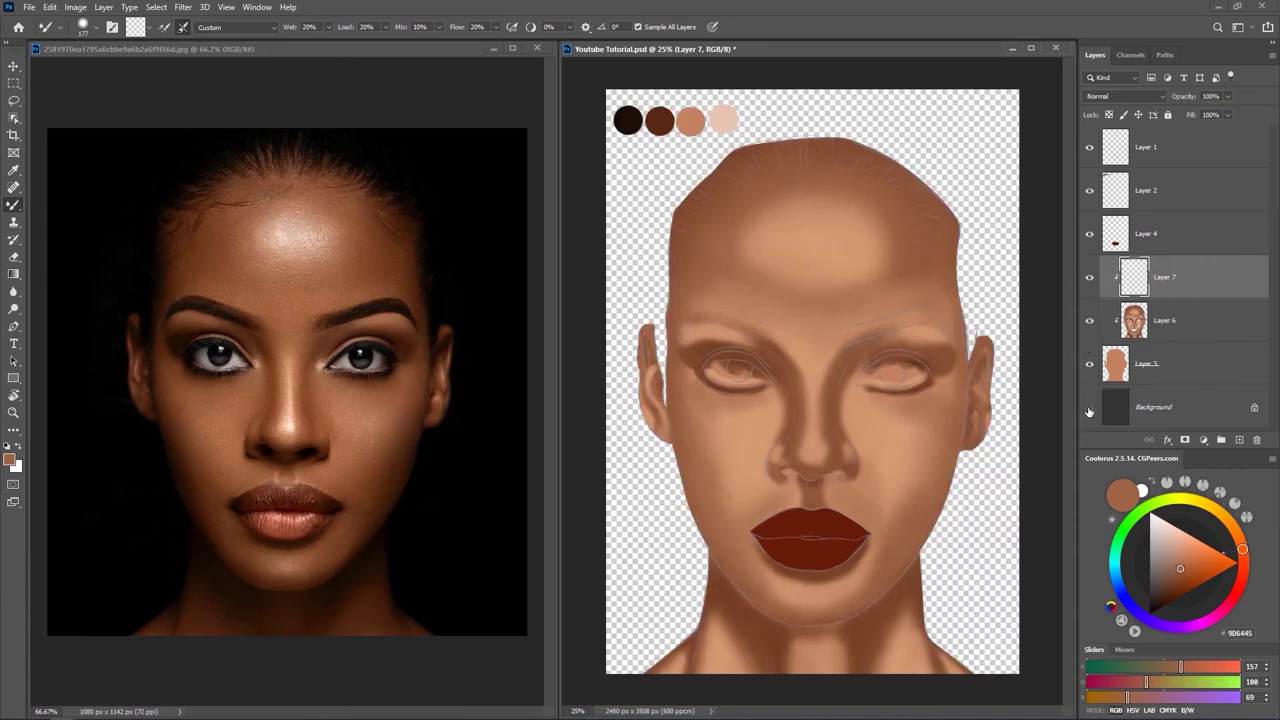
pyautogui.click(1089, 150)
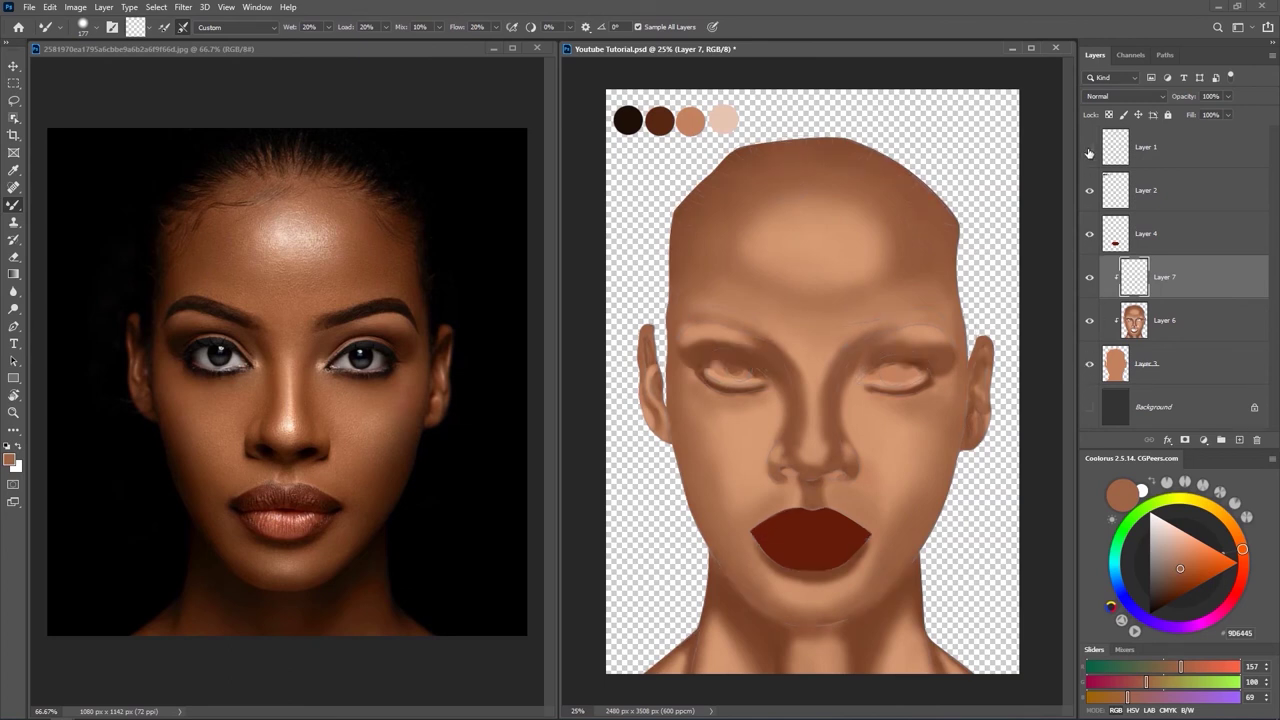
pyautogui.click(1089, 150)
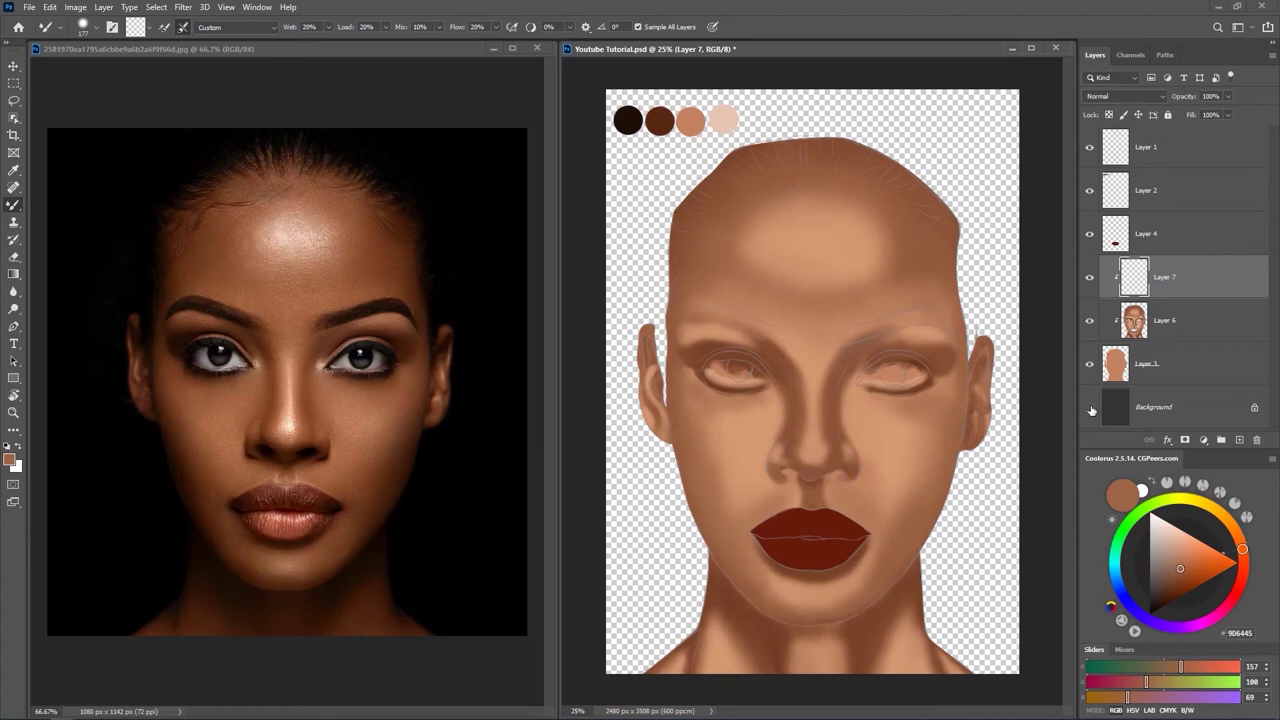
# Show the Background layer, try blending the forehead and temple on Layer 7 with the Mixer Brush, and undo the blend.
pyautogui.click(1090, 408)
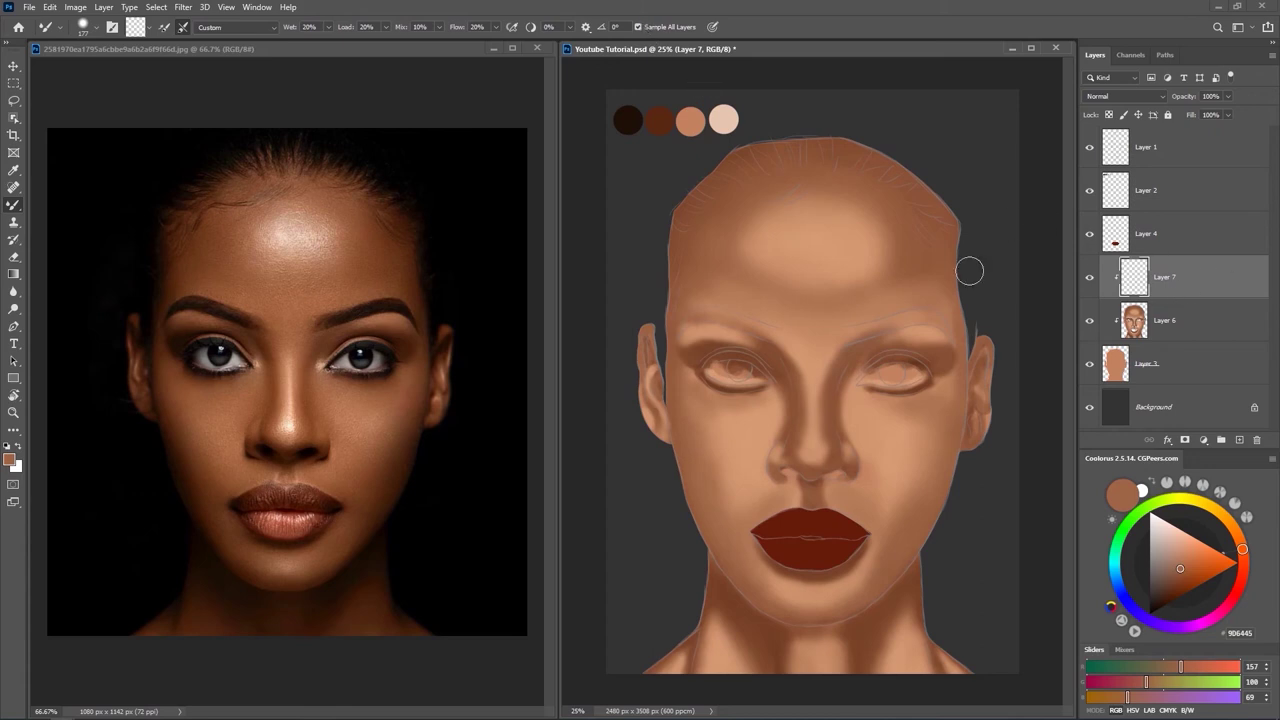
pyautogui.moveTo(949, 228)
pyautogui.mouseDown()
pyautogui.moveTo(948, 302)
pyautogui.moveTo(937, 298)
pyautogui.moveTo(950, 341)
pyautogui.moveTo(931, 203)
pyautogui.moveTo(856, 253)
pyautogui.moveTo(832, 235)
pyautogui.moveTo(865, 163)
pyautogui.moveTo(723, 317)
pyautogui.moveTo(850, 170)
pyautogui.moveTo(750, 318)
pyautogui.moveTo(857, 250)
pyautogui.moveTo(864, 266)
pyautogui.moveTo(836, 343)
pyautogui.moveTo(920, 294)
pyautogui.mouseUp()
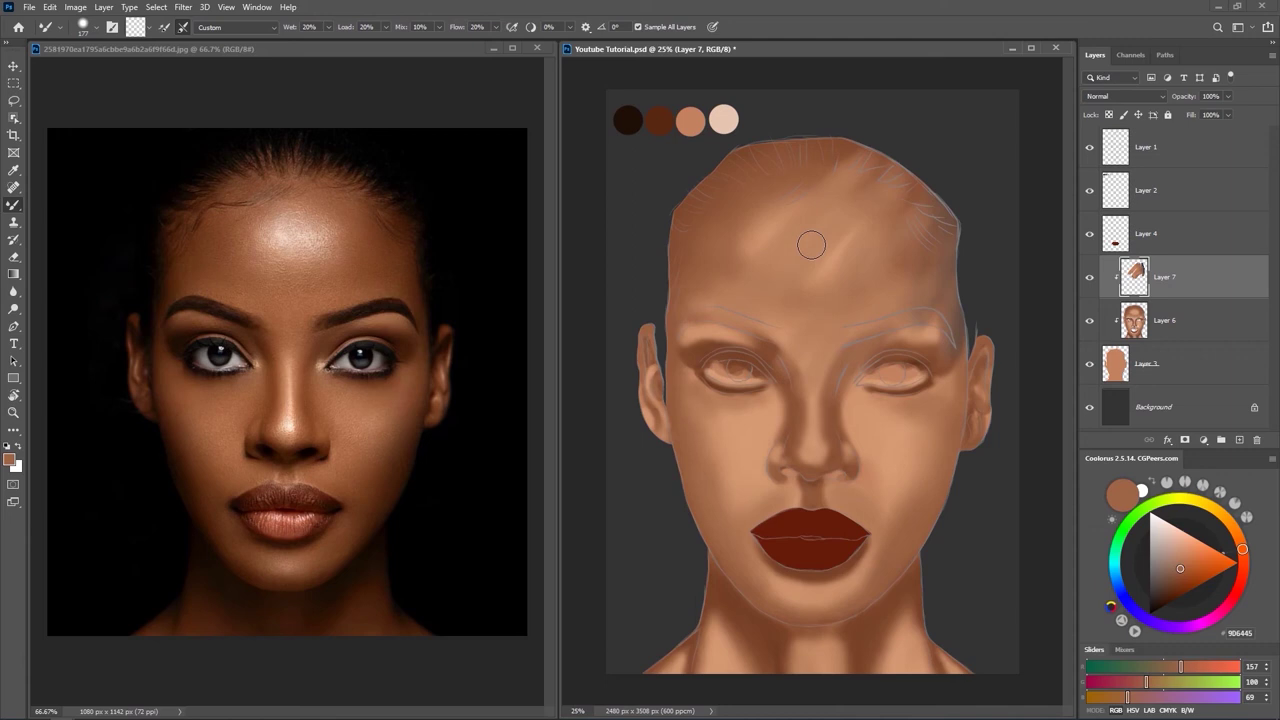
pyautogui.hotkey('ctrl', 'z')
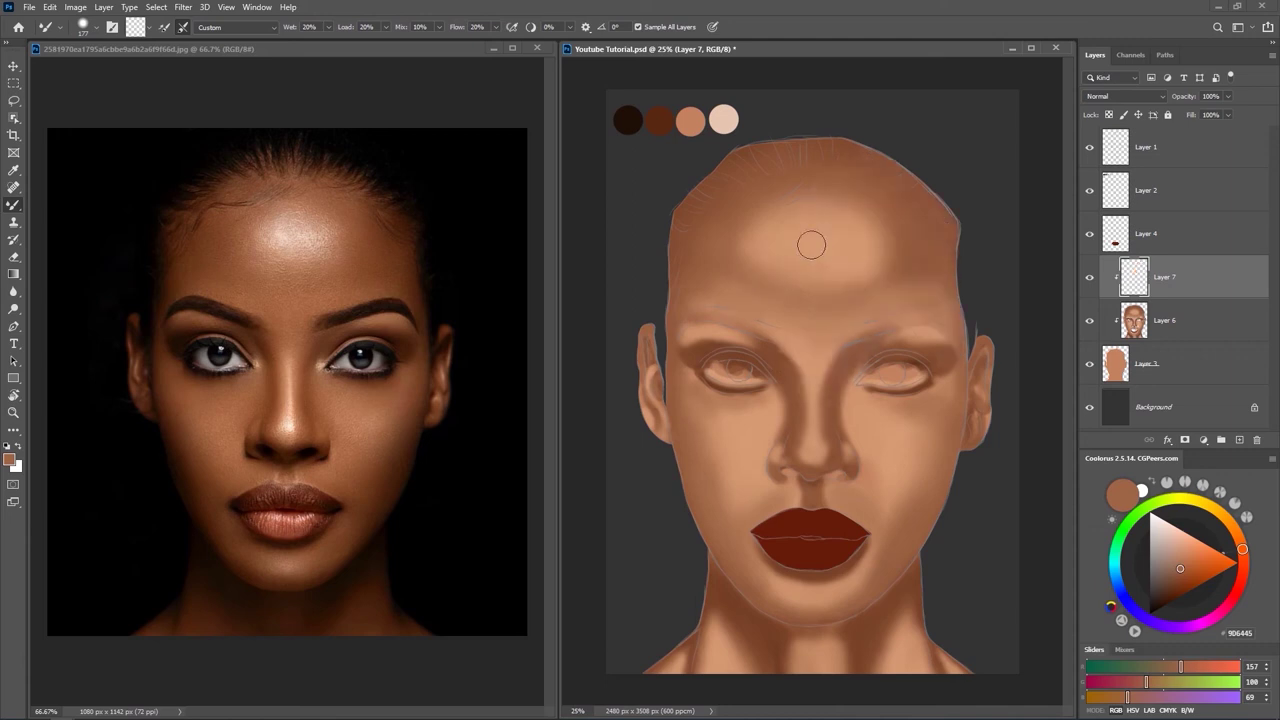
# Hide the sketch lines on Layer 1 and the Background layer, and blend the forehead highlight into the surrounding skin on Layer 7.
pyautogui.click(1090, 153)
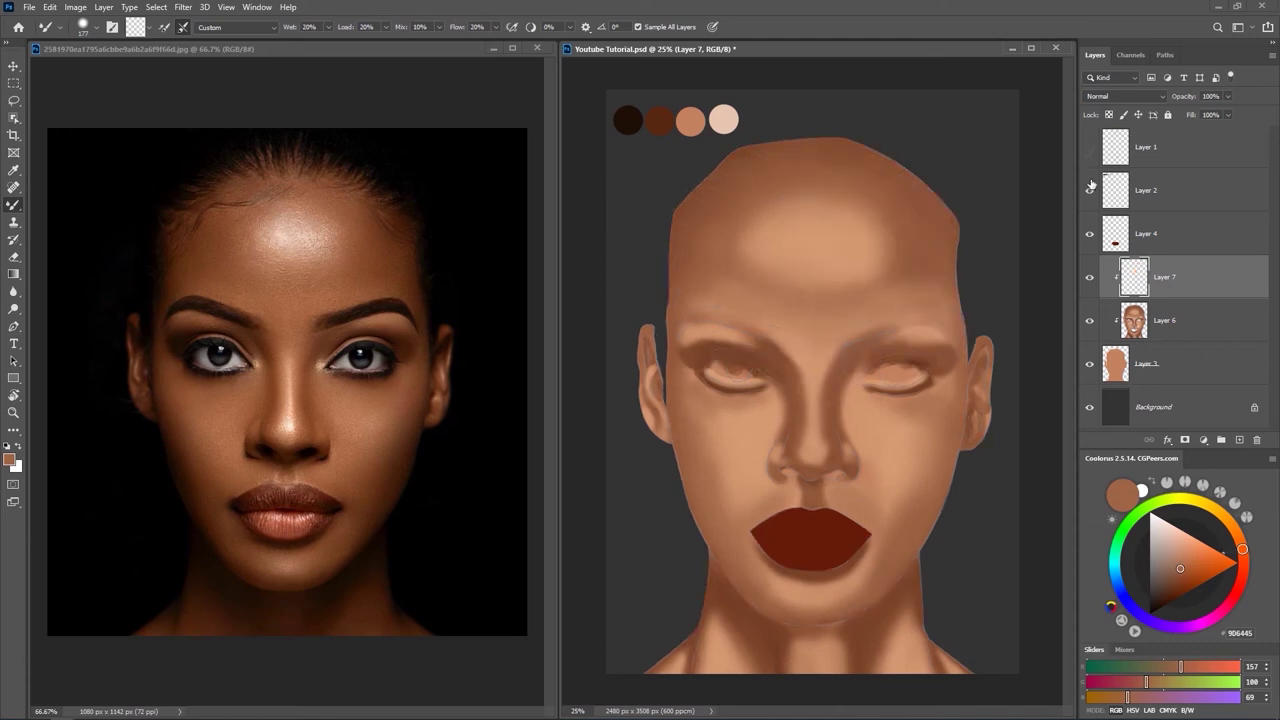
pyautogui.click(1091, 409)
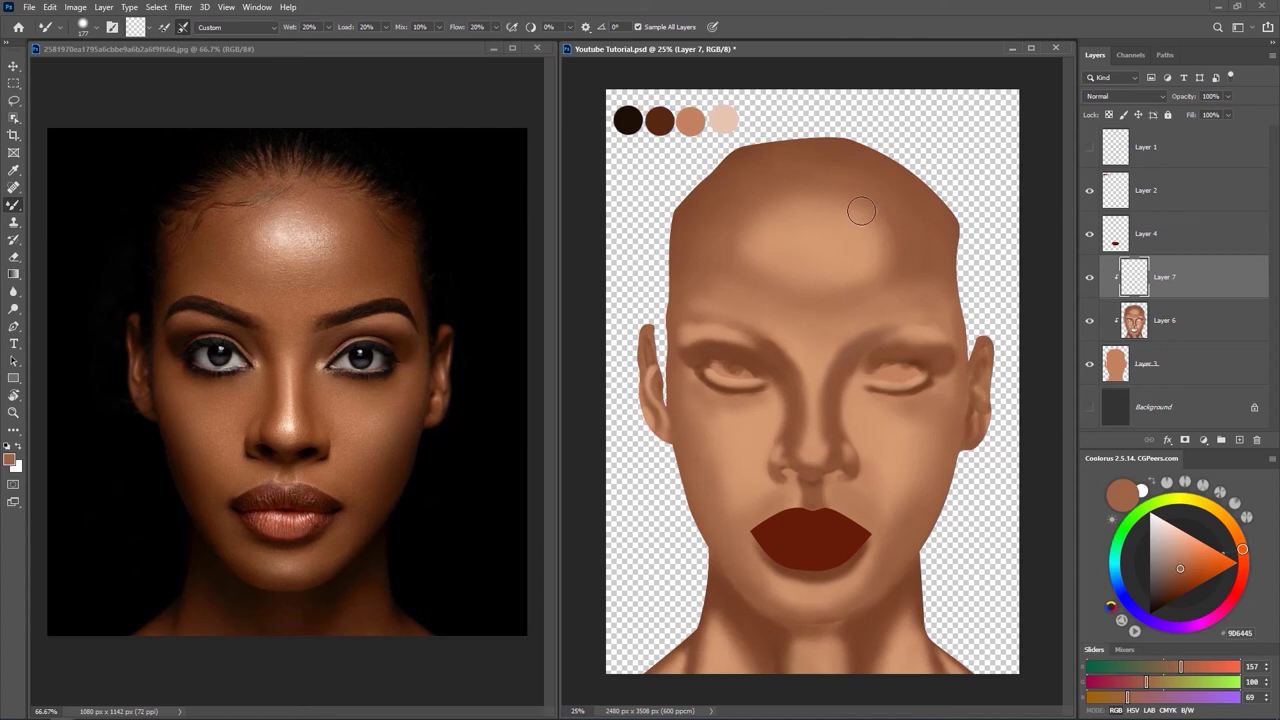
pyautogui.moveTo(863, 379); pyautogui.dragTo(883, 379)
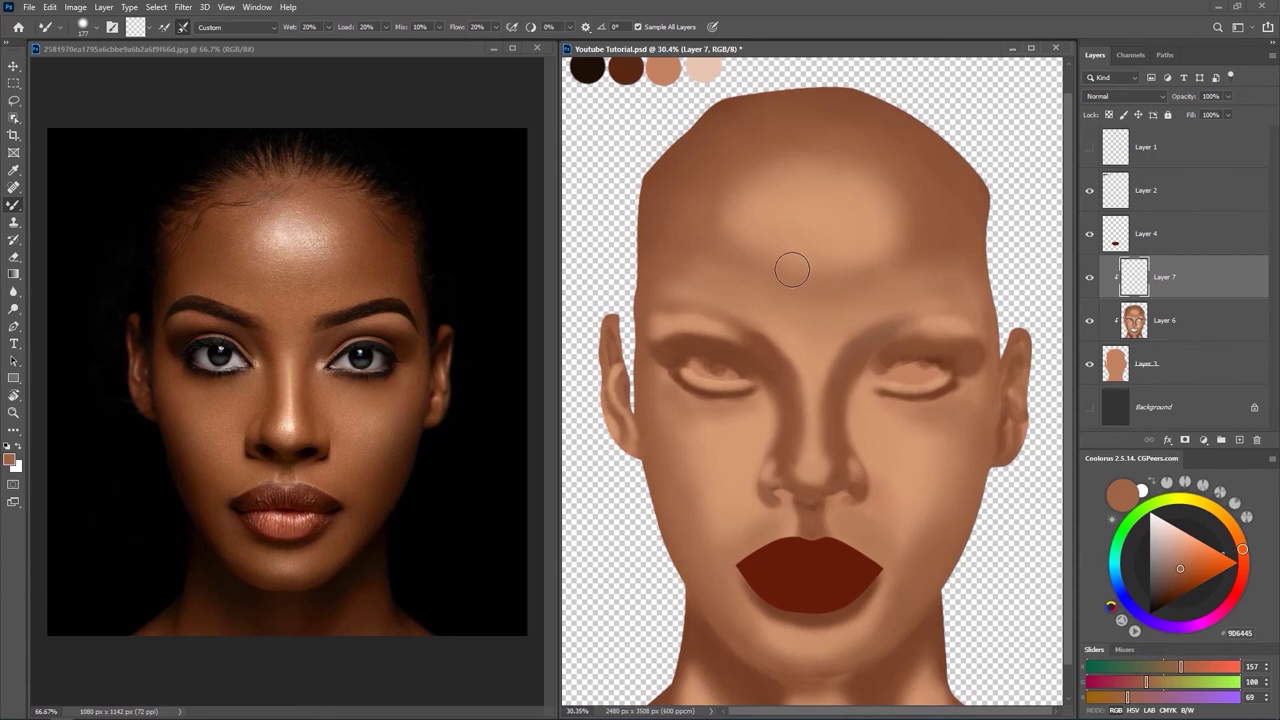
pyautogui.moveTo(749, 224); pyautogui.dragTo(713, 211)
pyautogui.keyDown('alt'); pyautogui.rightClick(750, 240); pyautogui.keyUp('alt')
# Toggle Layer 7 off and on repeatedly to compare the forehead before and after blending.
pyautogui.click(1090, 279)
pyautogui.click(1090, 279)
pyautogui.click(1090, 279)
pyautogui.click(1090, 279)
pyautogui.click(1090, 279)
pyautogui.click(1090, 279)
# Enlarge the Mixer Brush and blend the brow area and temples on Layer 7, sampling skin tones from the painting.
pyautogui.press(']')
pyautogui.press(']')
pyautogui.press(']')
pyautogui.press(']')
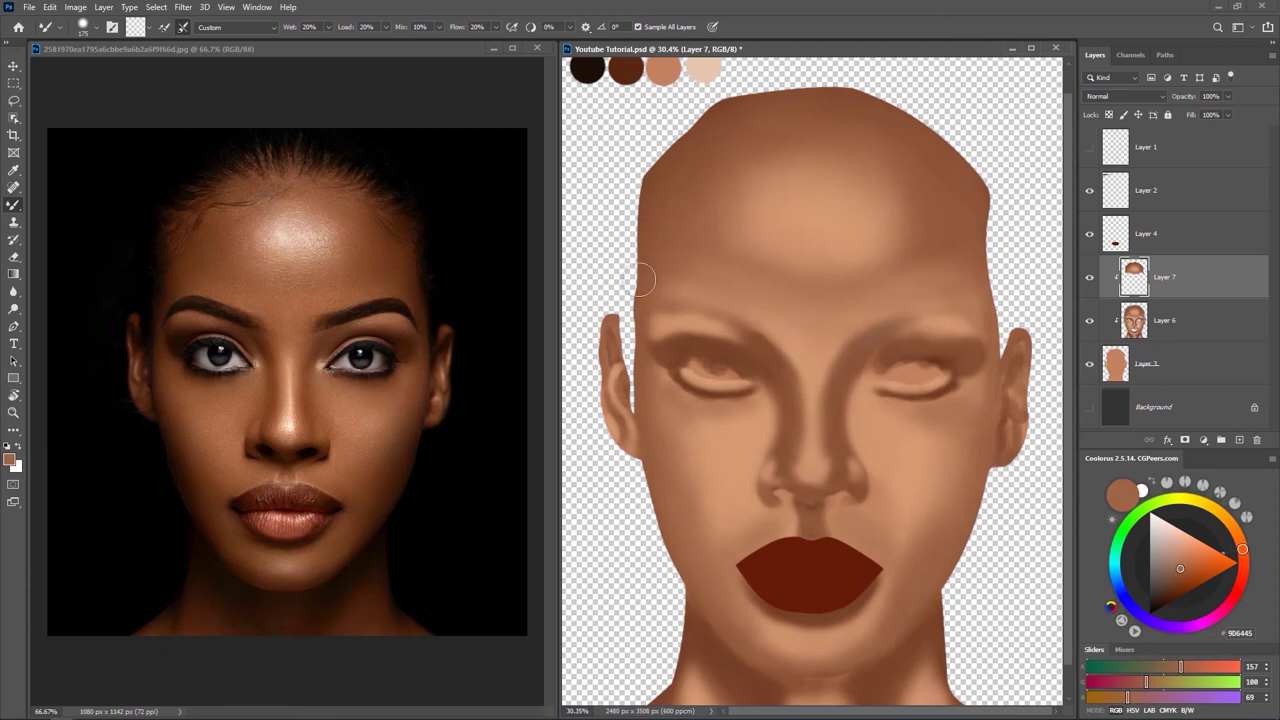
pyautogui.keyDown('alt'); pyautogui.rightClick(733, 318); pyautogui.keyUp('alt')
pyautogui.keyDown('alt'); pyautogui.rightClick(723, 325); pyautogui.keyUp('alt')
pyautogui.moveTo(881, 283); pyautogui.dragTo(900, 283)
pyautogui.keyDown('alt'); pyautogui.click(904, 296); pyautogui.keyUp('alt')
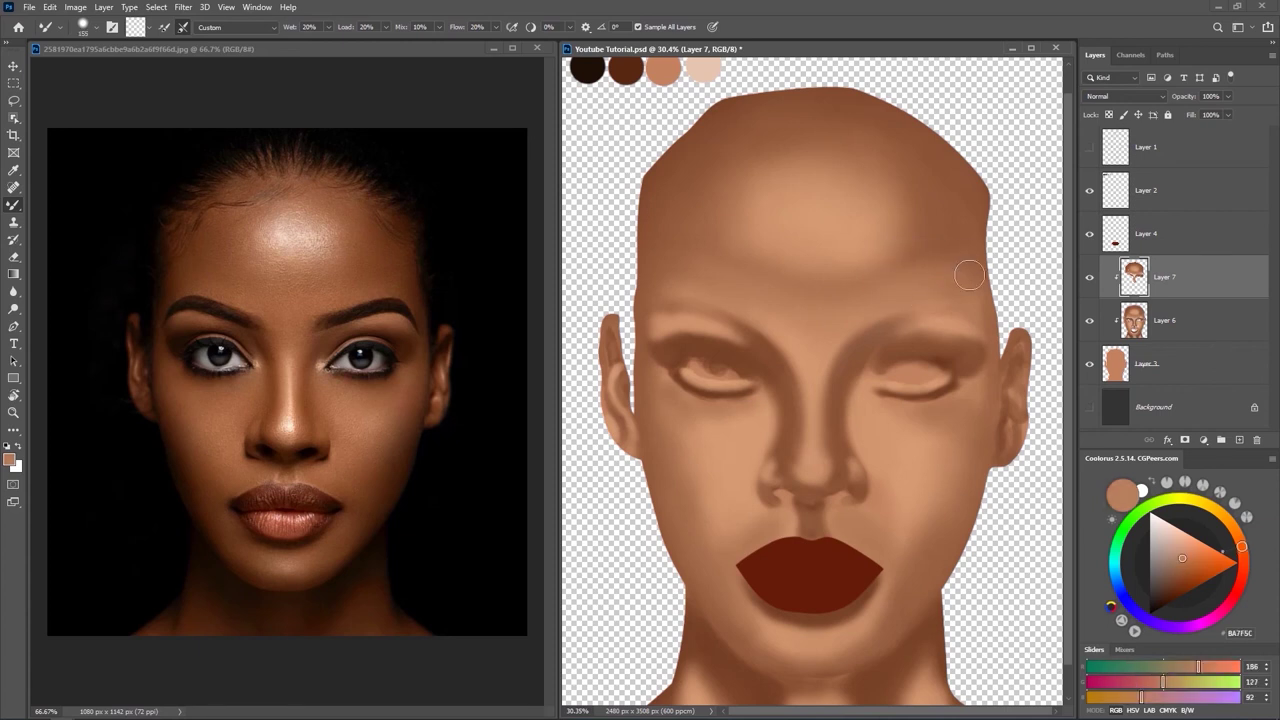
pyautogui.keyDown('alt'); pyautogui.click(951, 239); pyautogui.keyUp('alt')
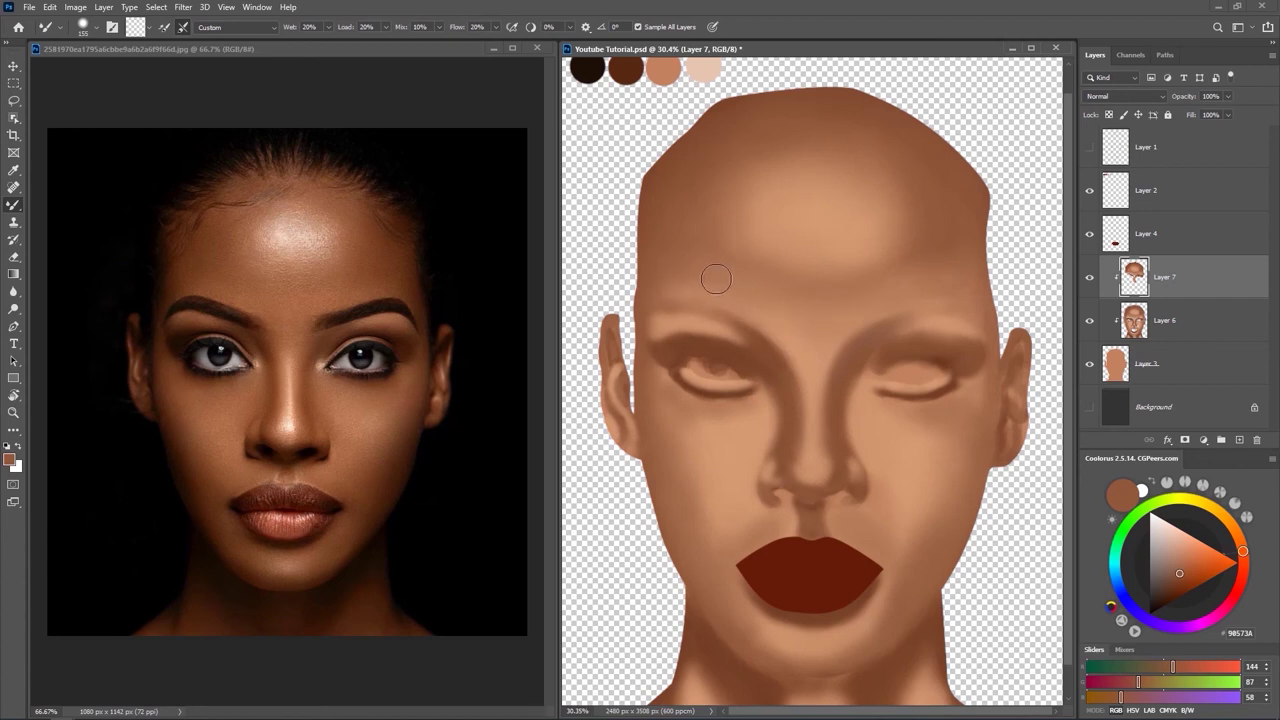
# Blend the shading of the left brow, temple and cheek on Layer 7, resizing the Mixer Brush for each area.
pyautogui.keyDown('alt'); pyautogui.rightClick(758, 305); pyautogui.keyUp('alt')
pyautogui.keyDown('alt'); pyautogui.rightClick(670, 254); pyautogui.keyUp('alt')
pyautogui.keyDown('alt'); pyautogui.rightClick(727, 433); pyautogui.keyUp('alt')
pyautogui.keyDown('alt'); pyautogui.rightClick(735, 507); pyautogui.keyUp('alt')
pyautogui.keyDown('alt'); pyautogui.rightClick(690, 487); pyautogui.keyUp('alt')
pyautogui.keyDown('alt'); pyautogui.rightClick(692, 440); pyautogui.keyUp('alt')
# Check Layer 7's visibility and smooth the left cheek toward the side of the nose with a resized Mixer Brush.
pyautogui.click(1090, 281)
pyautogui.rightClick(733, 473)
pyautogui.rightClick(706, 451)
pyautogui.click(682, 454)
pyautogui.keyDown('alt'); pyautogui.rightClick(751, 431); pyautogui.keyUp('alt')
pyautogui.keyDown('alt'); pyautogui.rightClick(774, 460); pyautogui.keyUp('alt')
# Blend the left mouth corner and jaw, and hide the lips on Layer 4 to smooth the chin shading beneath them.
pyautogui.moveTo(743, 531); pyautogui.dragTo(757, 531)
pyautogui.moveTo(719, 594); pyautogui.dragTo(695, 551)
pyautogui.moveTo(720, 603); pyautogui.dragTo(716, 598)
pyautogui.click(1089, 240)
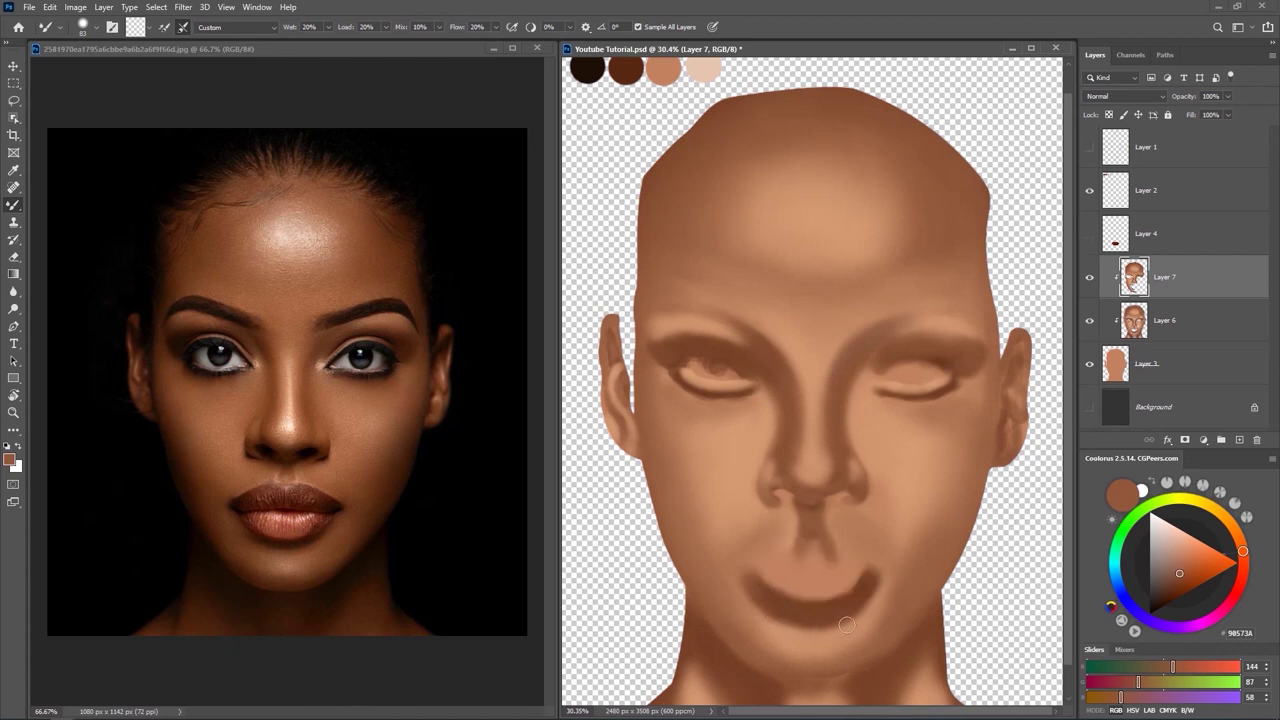
pyautogui.scroll(-2, 828, 603)
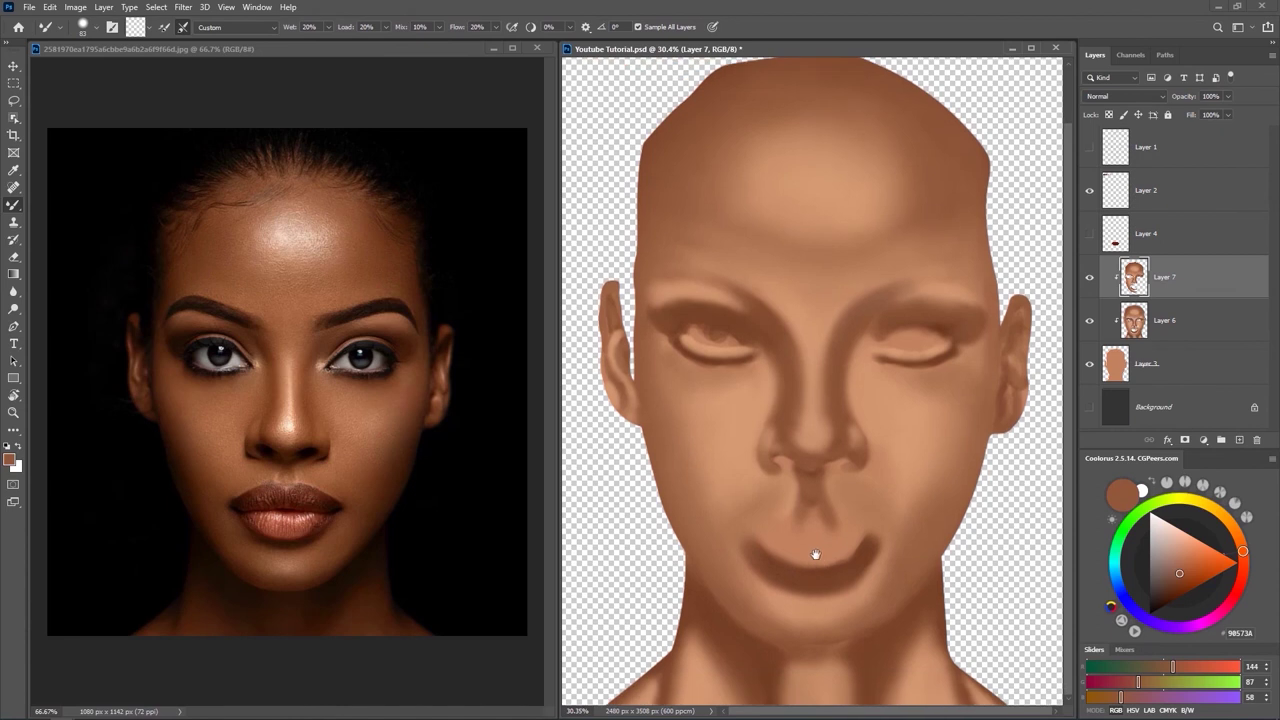
pyautogui.keyDown('alt'); pyautogui.rightClick(788, 605); pyautogui.keyUp('alt')
pyautogui.keyDown('alt'); pyautogui.rightClick(768, 592); pyautogui.keyUp('alt')
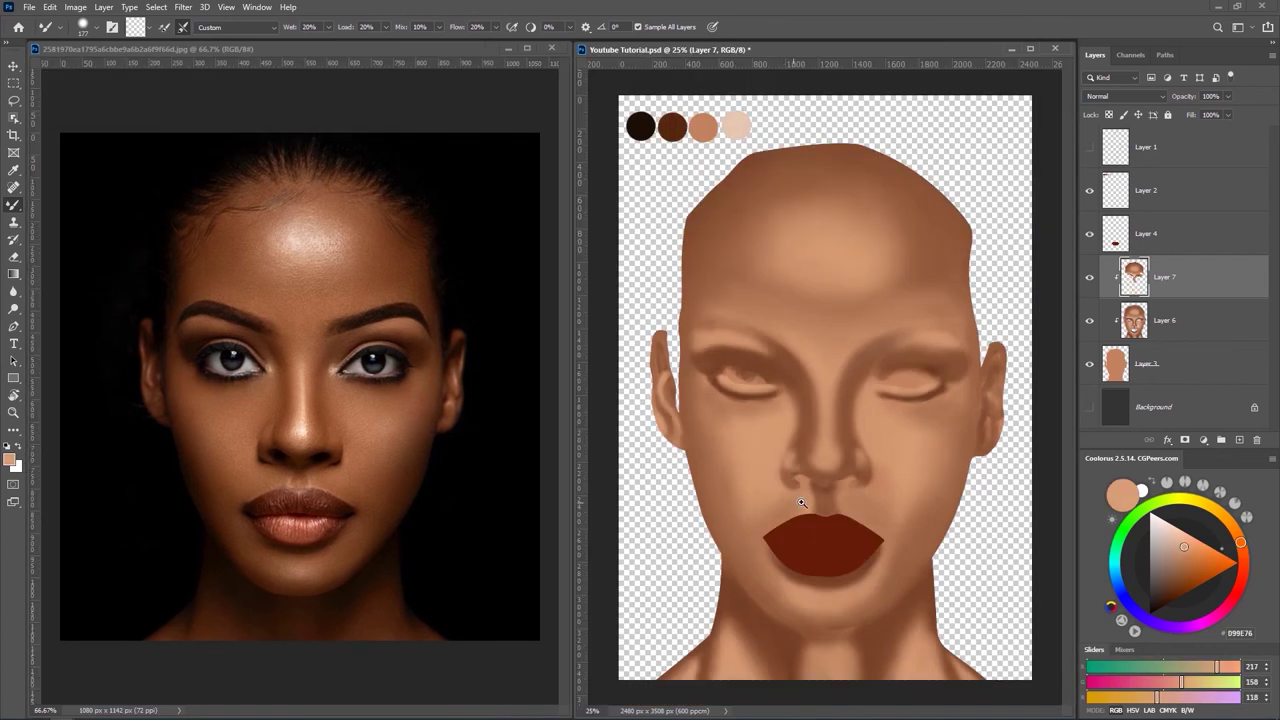
# Blend the skin around the left eye, upper cheek and brow on Layer 7, adjusting the Mixer Brush size.
pyautogui.moveTo(801, 503); pyautogui.dragTo(830, 503)
pyautogui.keyDown('alt'); pyautogui.rightClick(678, 344); pyautogui.keyUp('alt')
pyautogui.keyDown('alt'); pyautogui.rightClick(700, 412); pyautogui.keyUp('alt')
pyautogui.keyDown('alt'); pyautogui.rightClick(704, 415); pyautogui.keyUp('alt')
pyautogui.moveTo(713, 421); pyautogui.dragTo(705, 421)
pyautogui.keyDown('alt'); pyautogui.rightClick(694, 266); pyautogui.keyUp('alt')
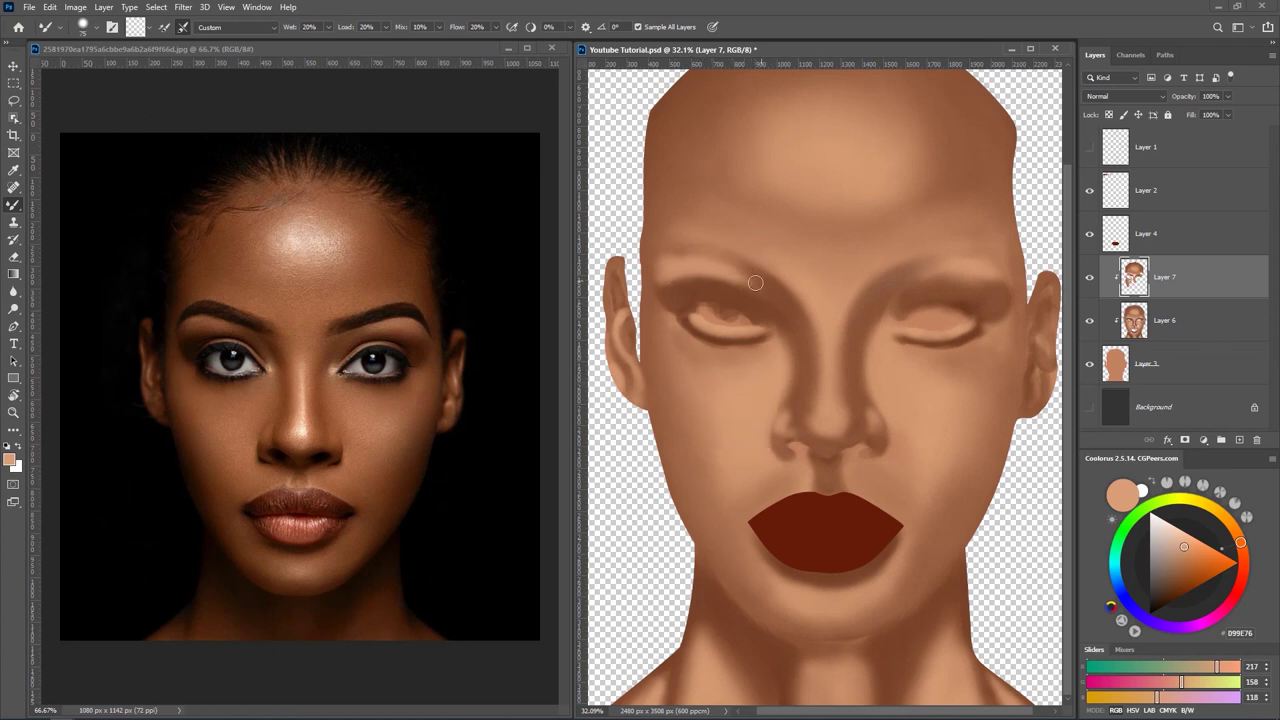
# Smooth the left side of the nose and the left cheek on Layer 7, varying the Mixer Brush size.
pyautogui.keyDown('alt'); pyautogui.rightClick(784, 400); pyautogui.keyUp('alt')
pyautogui.keyDown('alt'); pyautogui.rightClick(780, 331); pyautogui.keyUp('alt')
pyautogui.keyDown('alt'); pyautogui.rightClick(776, 328); pyautogui.keyUp('alt')
pyautogui.keyDown('alt'); pyautogui.rightClick(777, 370); pyautogui.keyUp('alt')
pyautogui.keyDown('alt'); pyautogui.rightClick(736, 403); pyautogui.keyUp('alt')
pyautogui.keyDown('alt'); pyautogui.rightClick(713, 376); pyautogui.keyUp('alt')
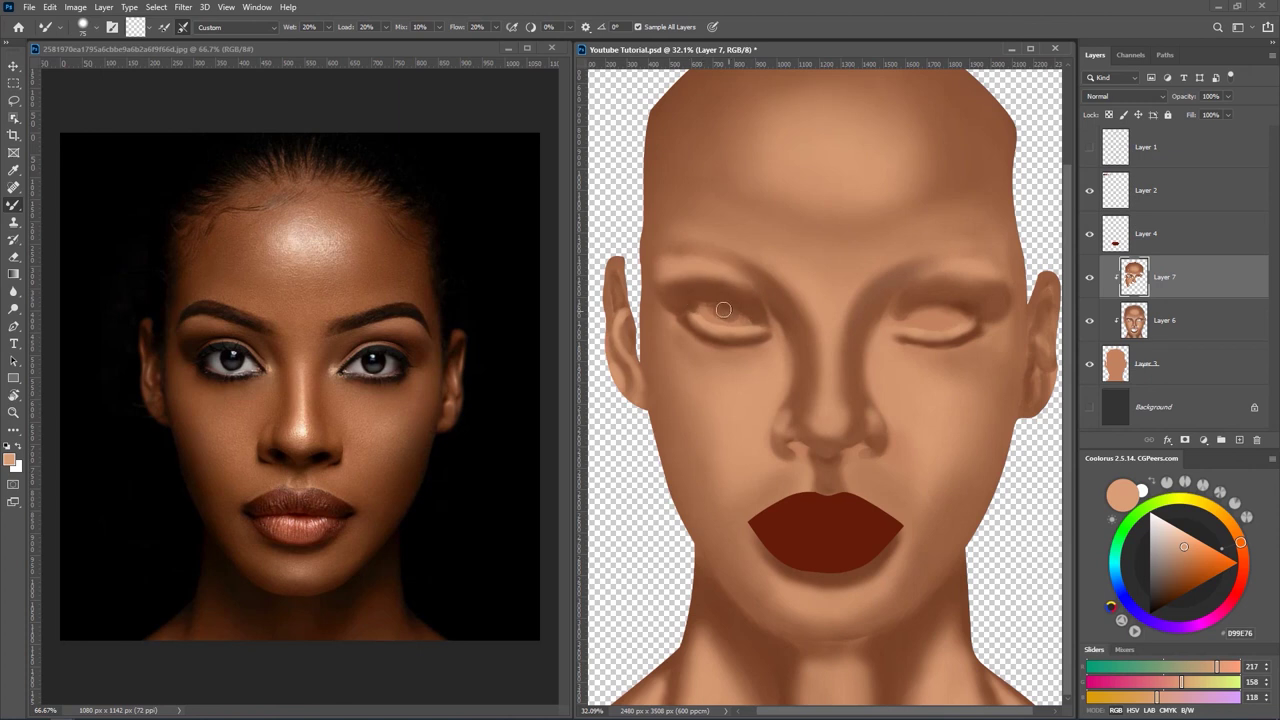
# Blend the inner brow and nose bridge, and soften the area under the right eye with smaller and larger Mixer Brush sizes.
pyautogui.keyDown('alt'); pyautogui.rightClick(789, 259); pyautogui.keyUp('alt')
pyautogui.press('[')
pyautogui.press('[')
pyautogui.keyDown('alt'); pyautogui.rightClick(899, 337); pyautogui.keyUp('alt')
pyautogui.press(']')
pyautogui.press(']')
pyautogui.press(']')
pyautogui.press(']')
pyautogui.press(']')
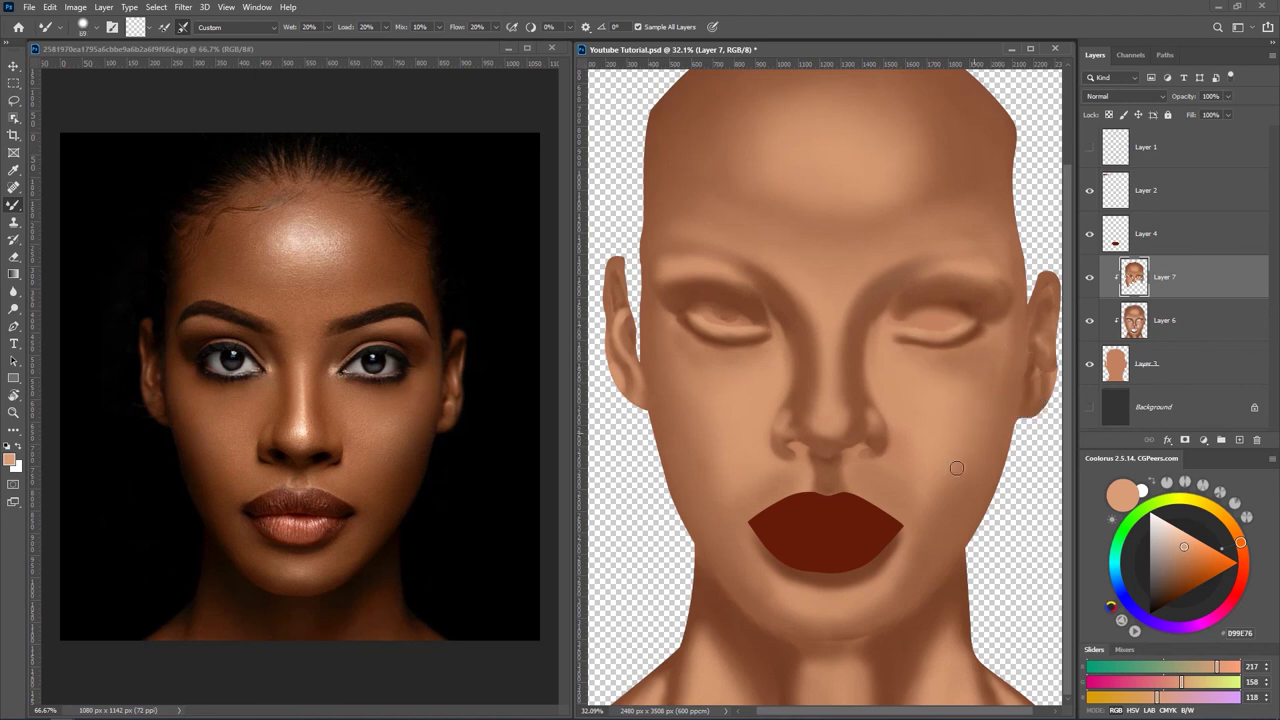
# Blend the right nostril, right cheek, chin and neck on Layer 7, and check them against the sketch lines on Layer 1.
pyautogui.keyDown('alt'); pyautogui.rightClick(908, 438); pyautogui.keyUp('alt')
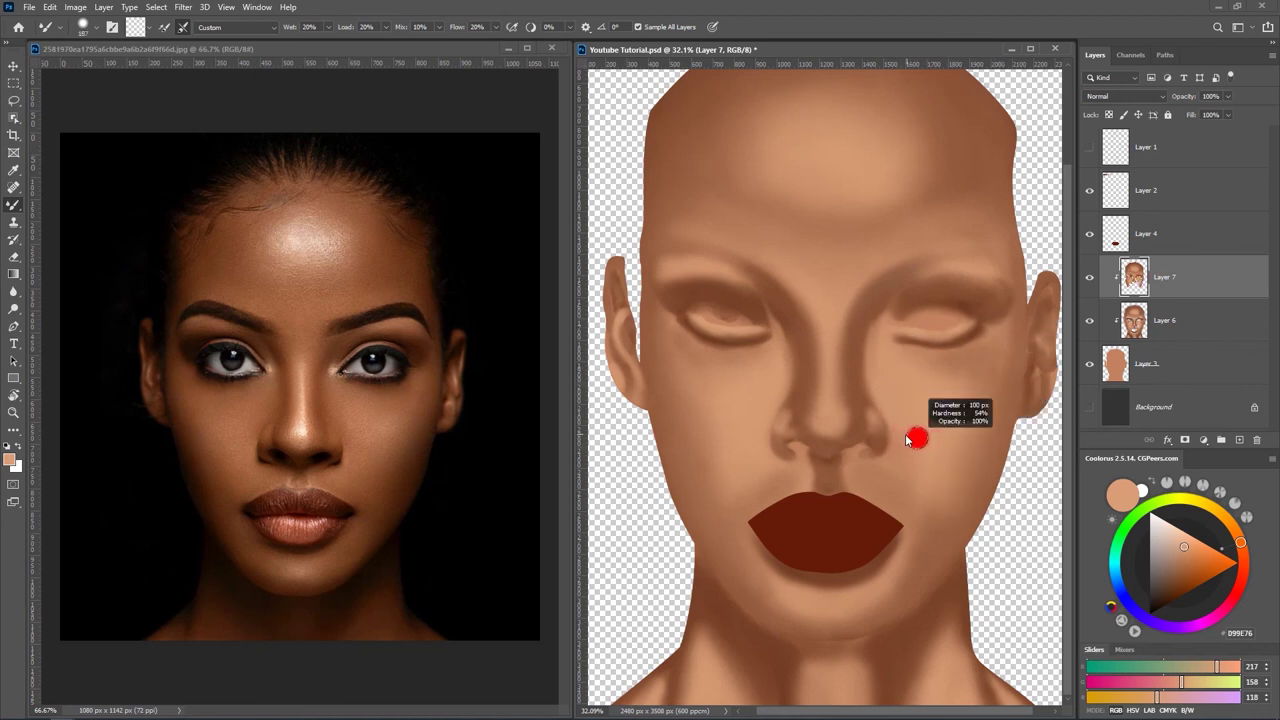
pyautogui.keyDown('alt'); pyautogui.rightClick(896, 448); pyautogui.keyUp('alt')
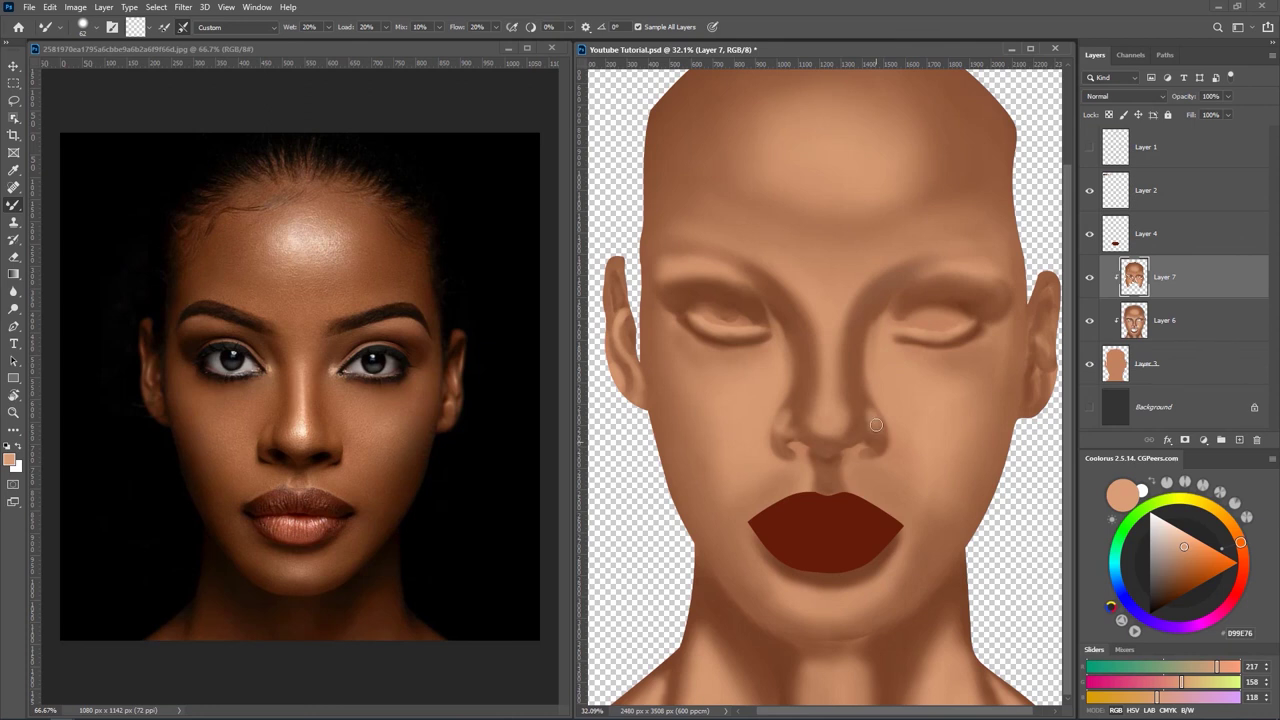
pyautogui.keyDown('alt'); pyautogui.rightClick(884, 476); pyautogui.keyUp('alt')
pyautogui.keyDown('alt'); pyautogui.rightClick(839, 598); pyautogui.keyUp('alt')
pyautogui.keyDown('alt'); pyautogui.rightClick(951, 403); pyautogui.keyUp('alt')
pyautogui.moveTo(877, 545); pyautogui.dragTo(875, 545)
pyautogui.keyDown('alt'); pyautogui.rightClick(719, 605); pyautogui.keyUp('alt')
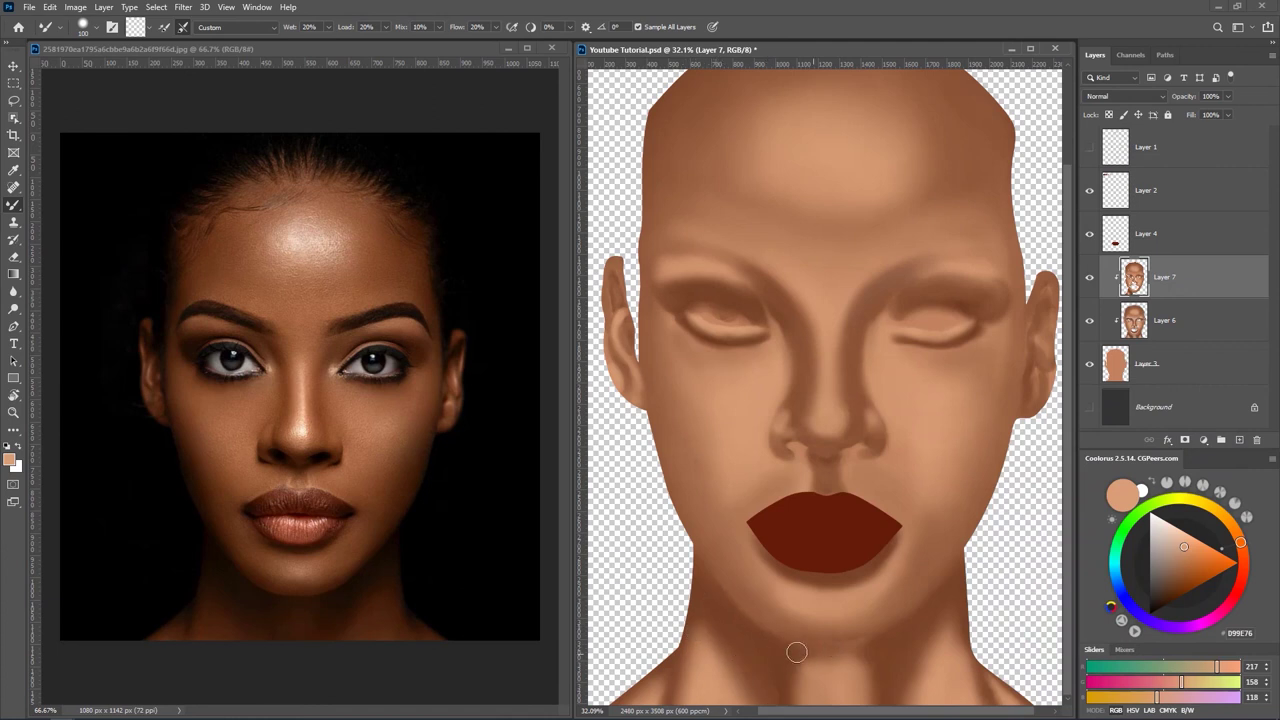
pyautogui.click(1089, 147)
pyautogui.click(1089, 147)
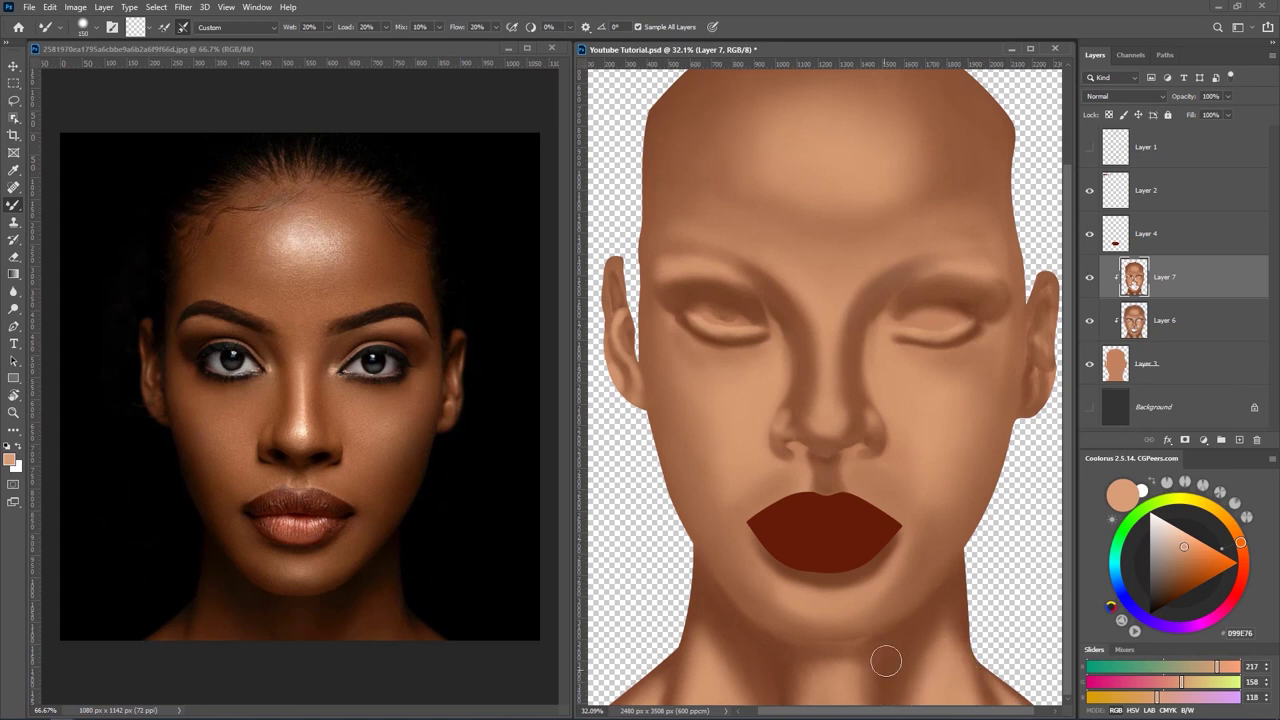
# Hide the lips on Layer 4 and blend the shading beneath the nose and around the mouth with varying Mixer Brush sizes.
pyautogui.click(1089, 233)
pyautogui.moveTo(808, 500); pyautogui.dragTo(795, 499)
pyautogui.moveTo(798, 433)
pyautogui.mouseDown()
pyautogui.moveTo(791, 421)
pyautogui.moveTo(788, 442)
pyautogui.mouseUp()
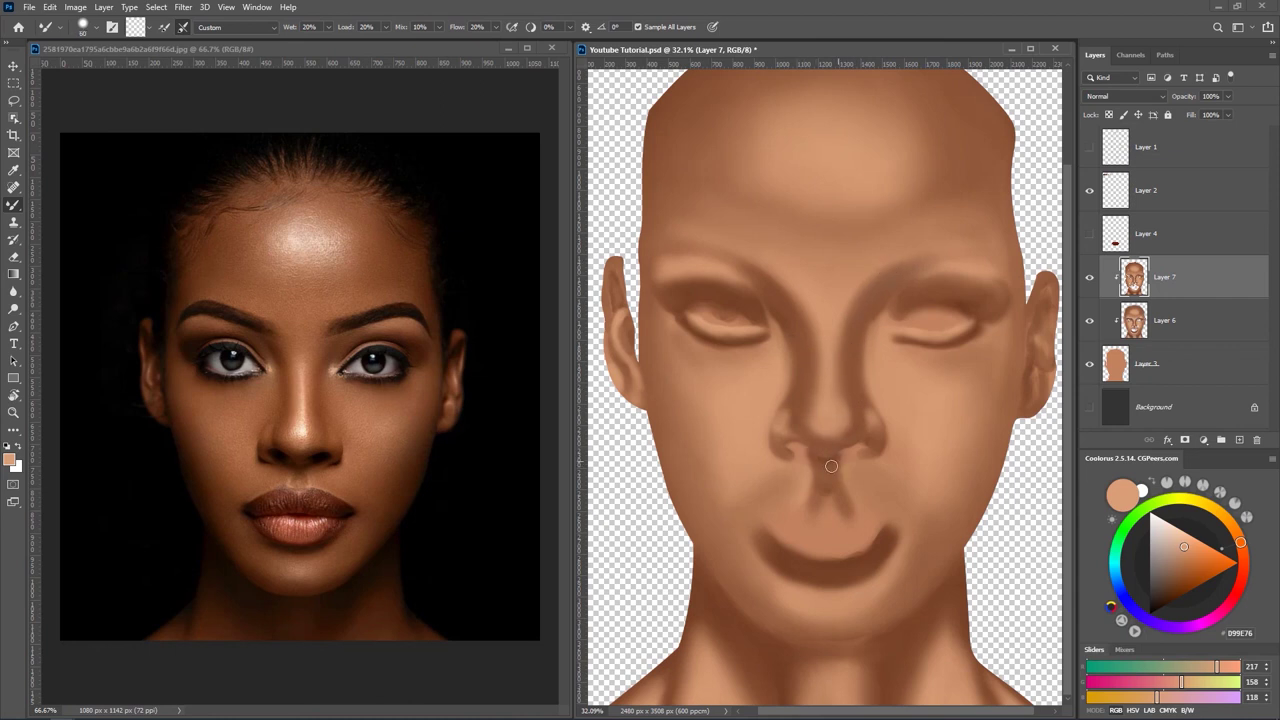
pyautogui.press(']')
pyautogui.press(']')
pyautogui.press(']')
pyautogui.press(']')
pyautogui.press(']')
pyautogui.press('[')
pyautogui.press('[')
pyautogui.press('[')
pyautogui.press('[')
pyautogui.press('[')
# Show the lips on Layer 4 and the sketch lines on Layer 1 over the whole face.
pyautogui.scroll(-3, 918, 357)
pyautogui.scroll(2, 910, 364)
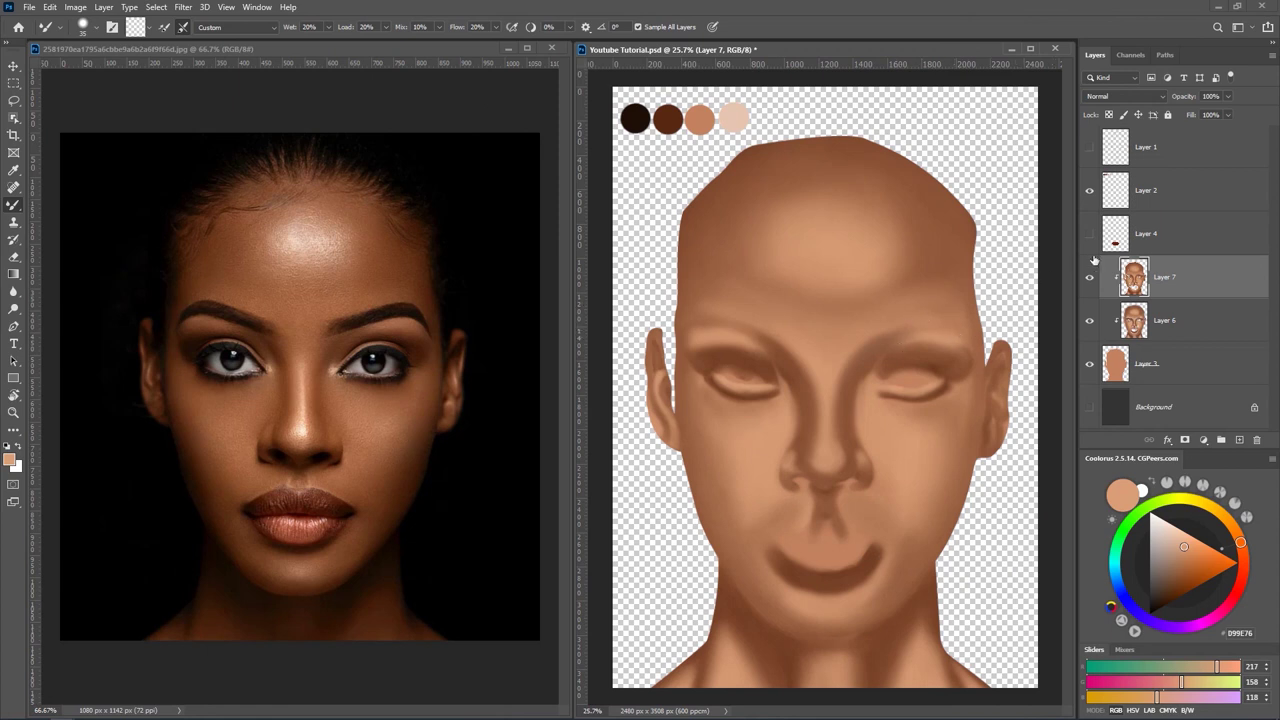
pyautogui.click(1090, 234)
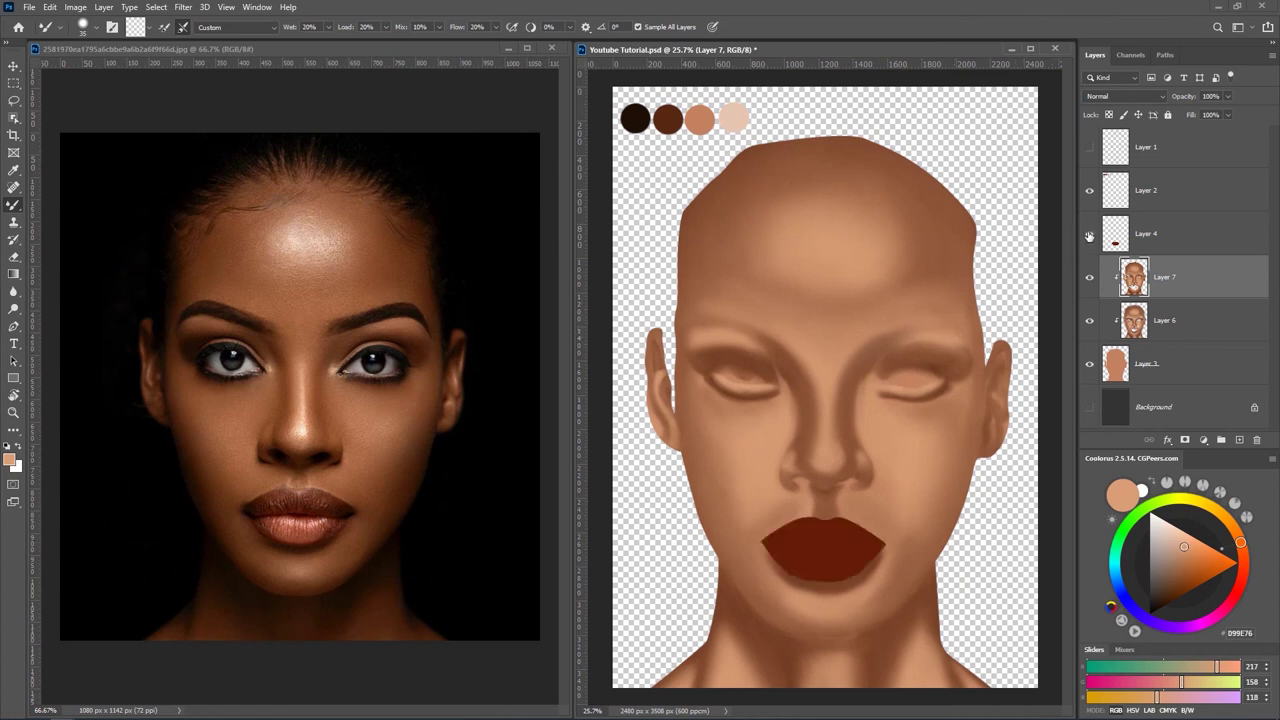
pyautogui.click(1090, 148)
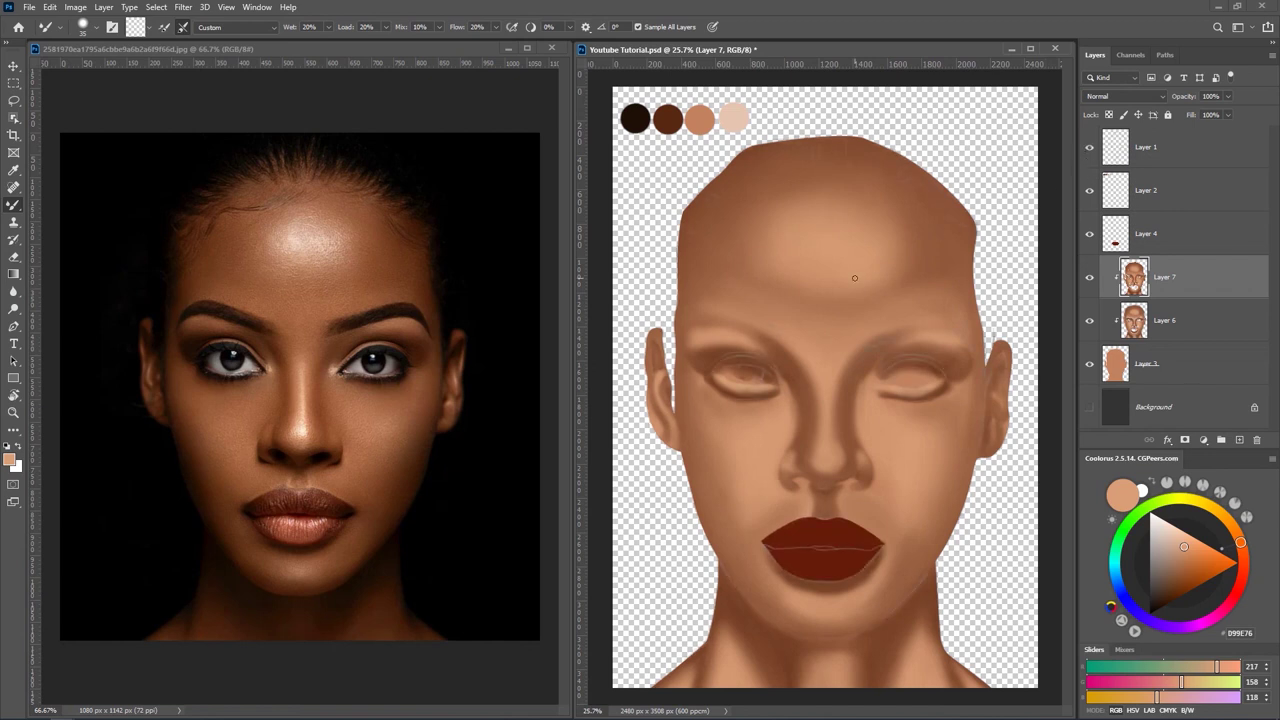
# Toggle Layer 7 off and on to compare the face with and without the new blending.
pyautogui.click(1090, 277)
pyautogui.click(1091, 278)
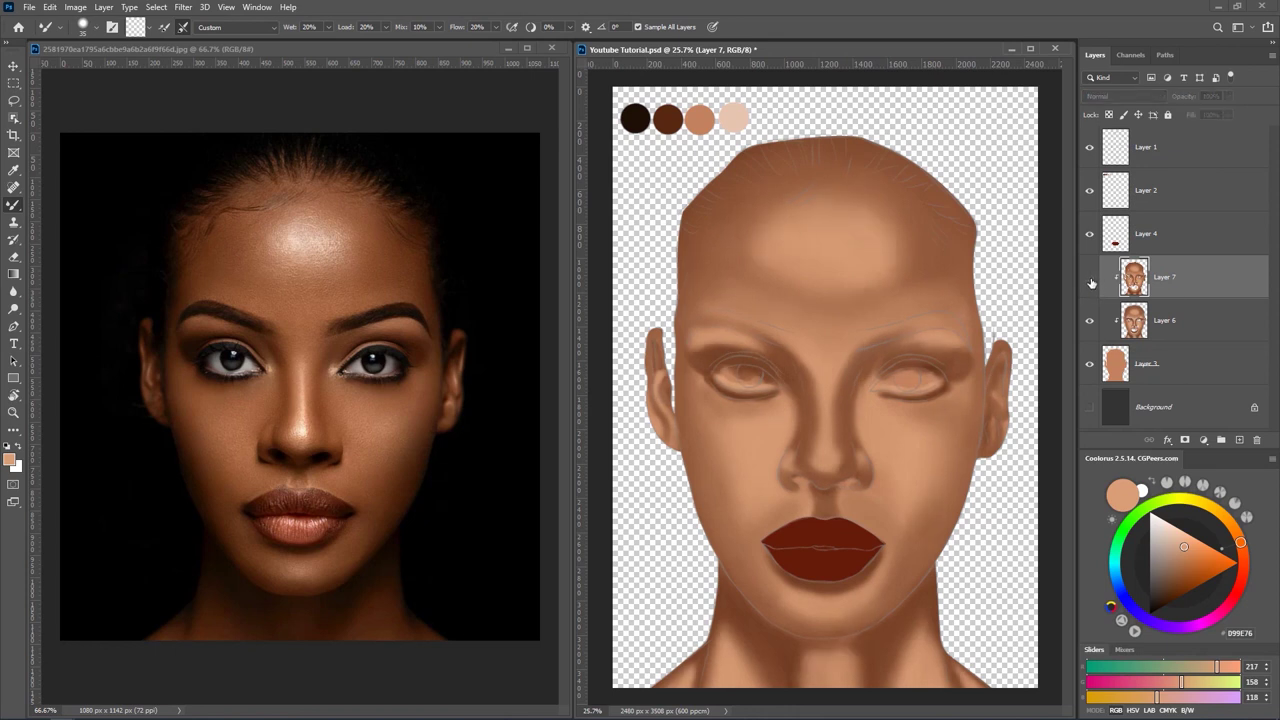
pyautogui.click(1090, 279)
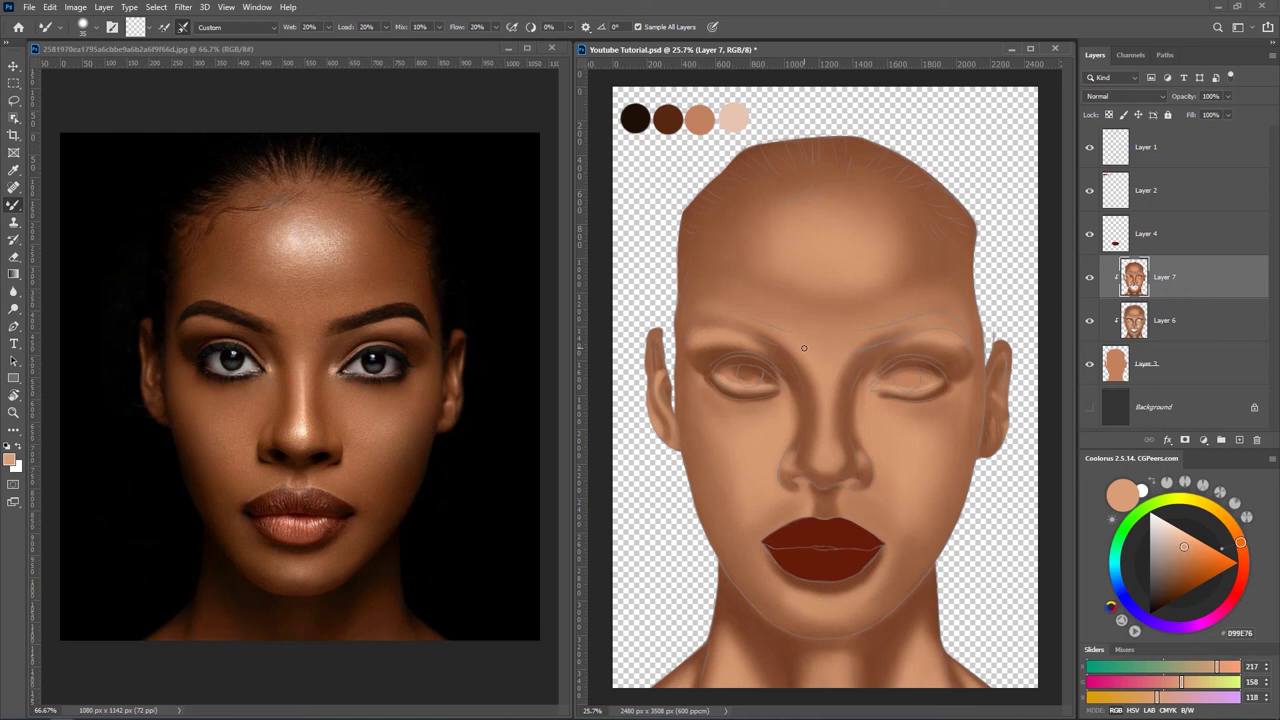
# Show the Background layer and hide the sketch lines on Layer 1.
pyautogui.click(1089, 407)
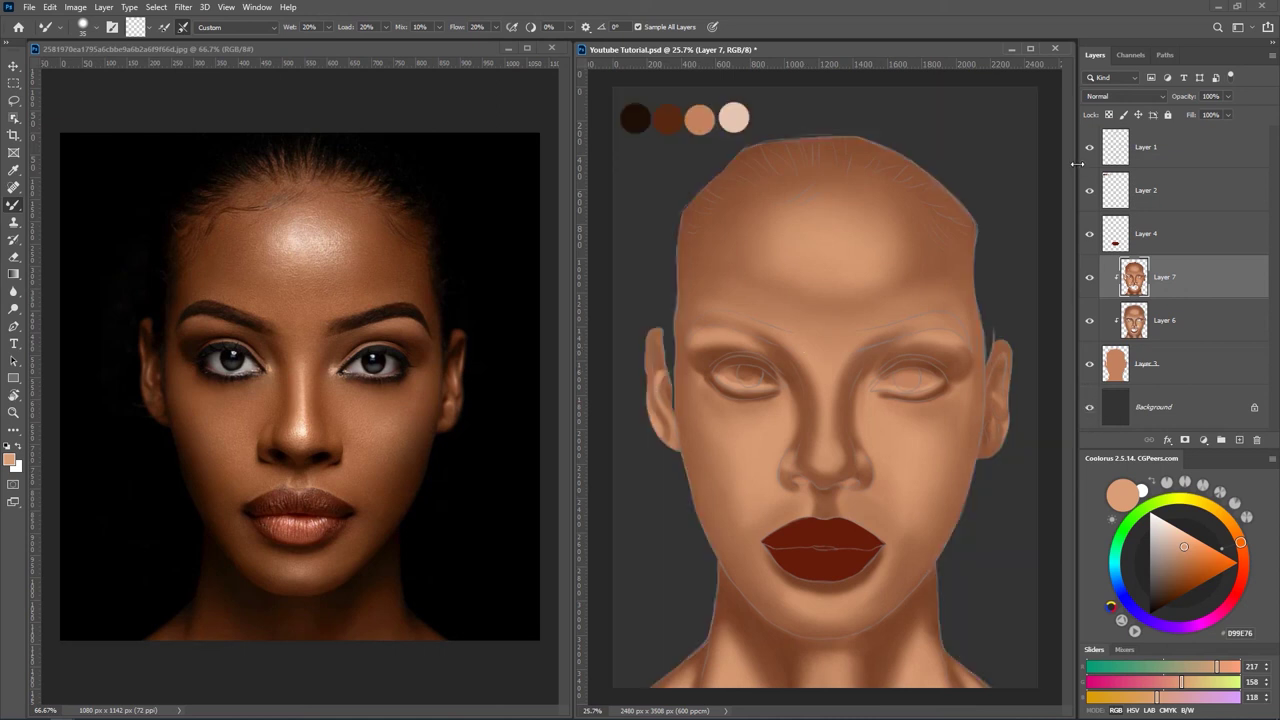
pyautogui.click(1089, 147)
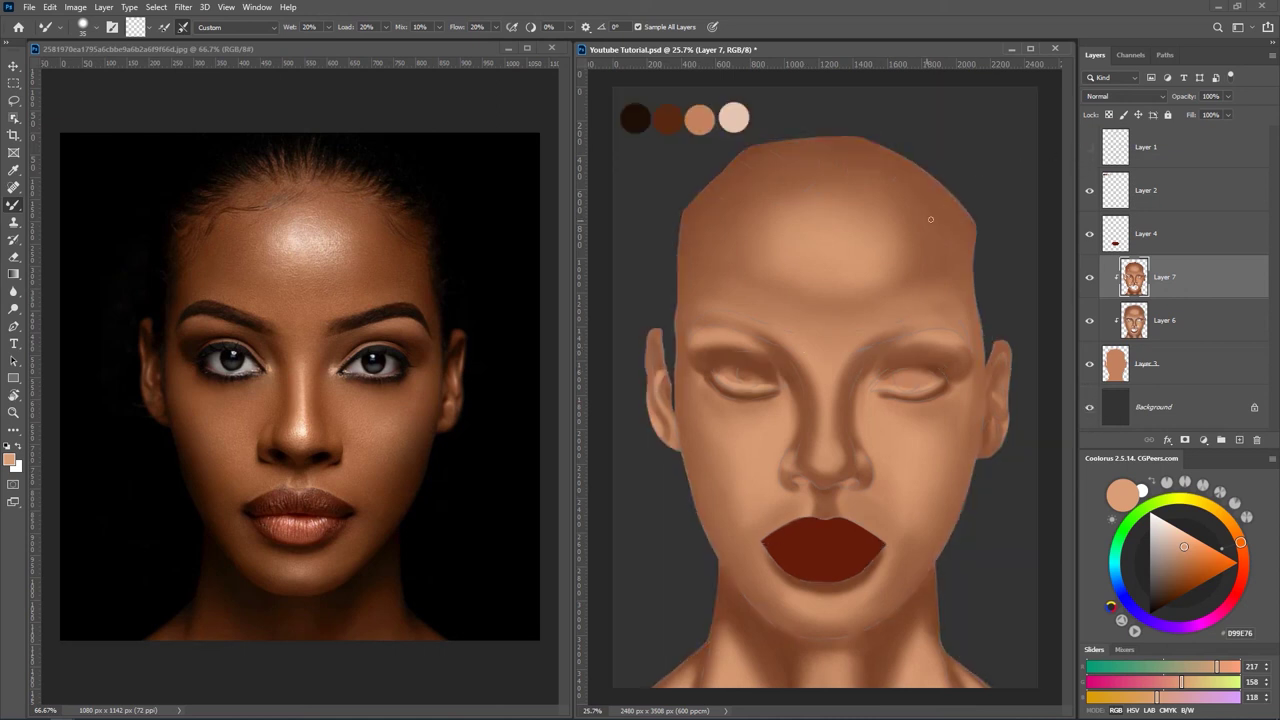